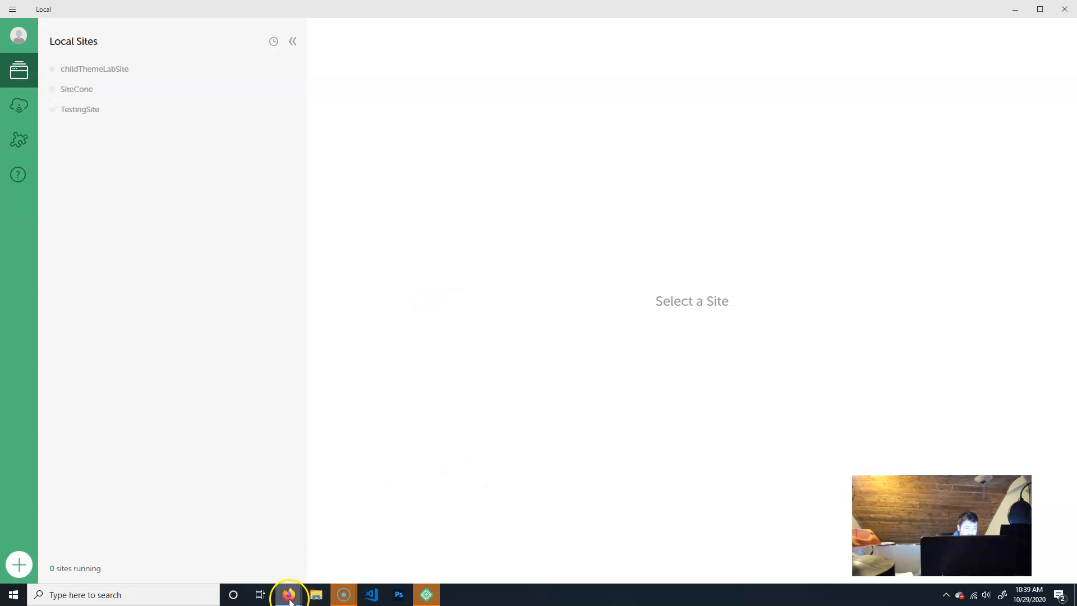
# - Switch to Firefox and look over the WD II Class 11 page from the lab requirements back to the introduction
pyautogui.moveTo(288, 592)
pyautogui.click(228, 548)
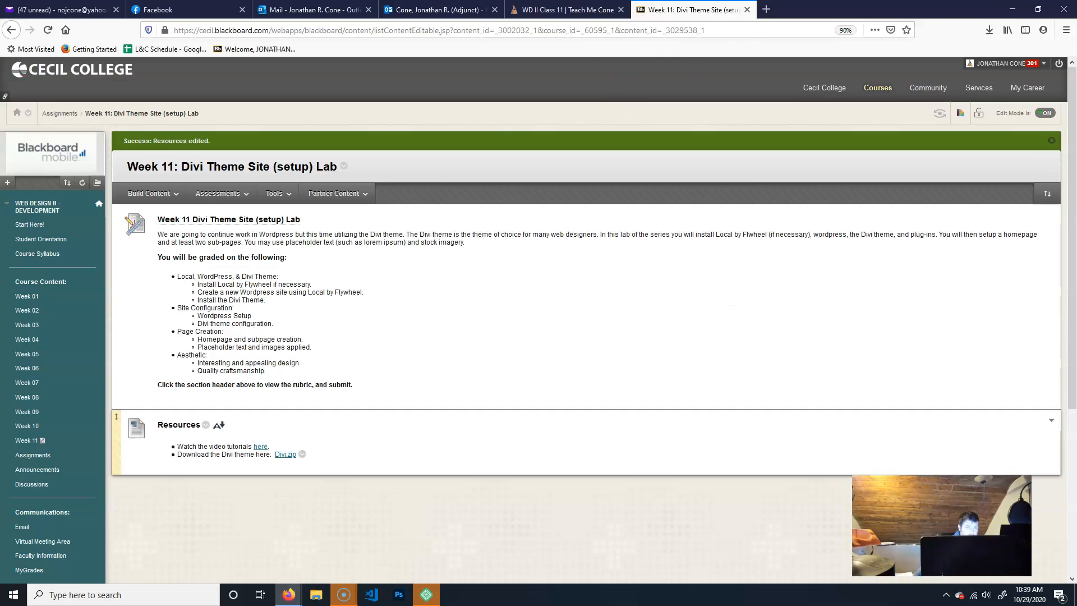
pyautogui.click(561, 9)
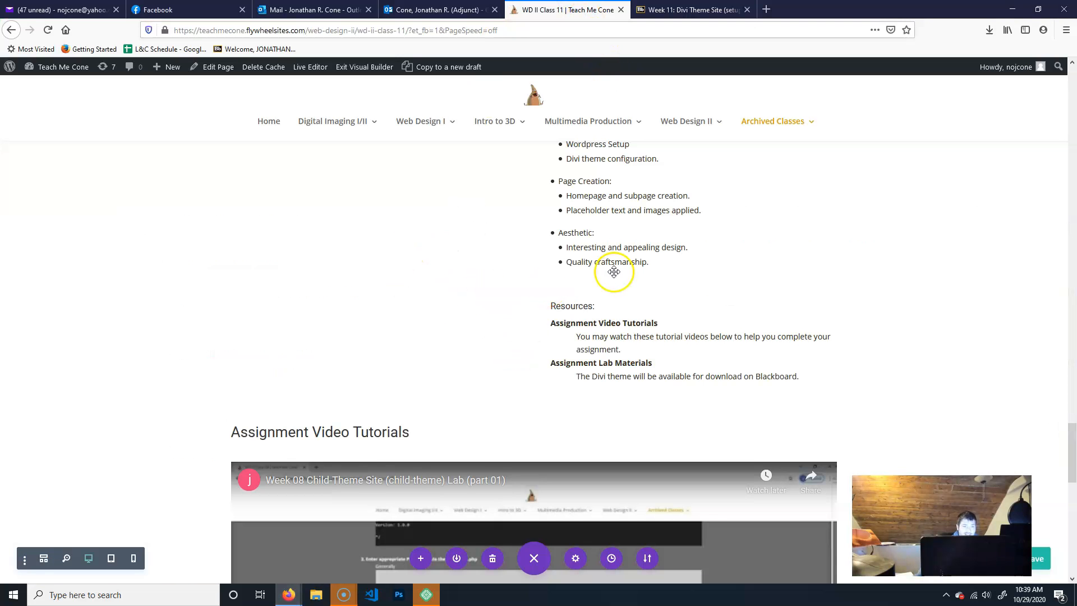
pyautogui.scroll(4, 617, 291)
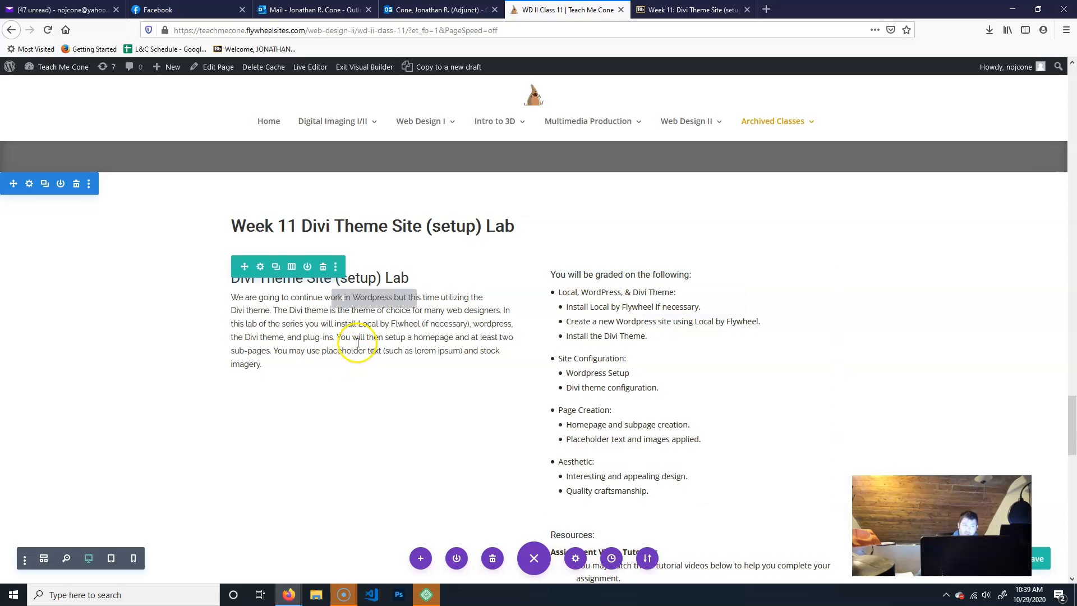
pyautogui.scroll(7, 619, 380)
pyautogui.scroll(10, 619, 381)
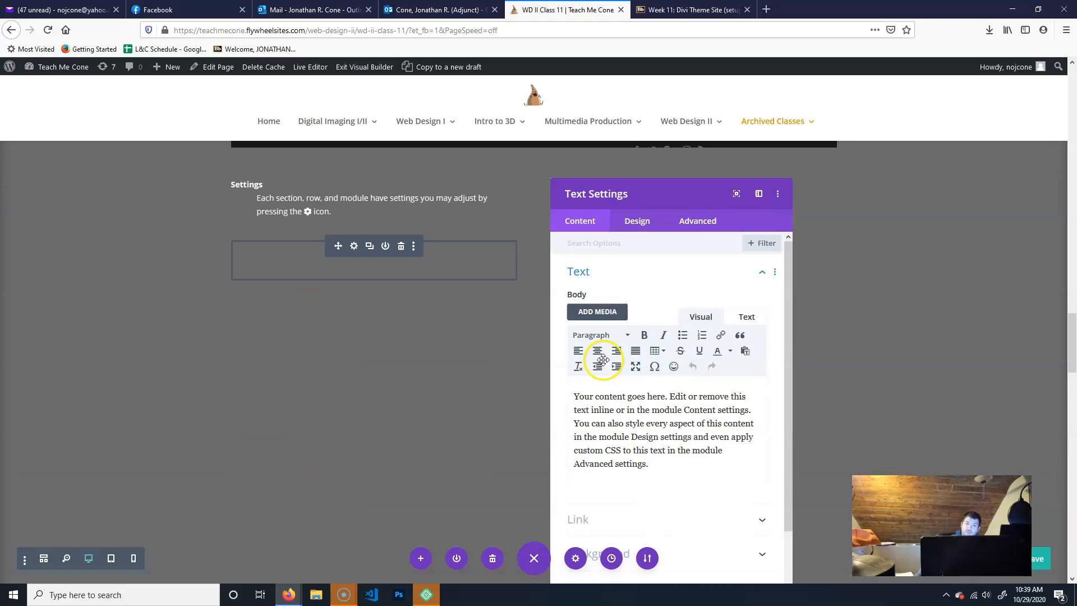
pyautogui.scroll(8, 879, 327)
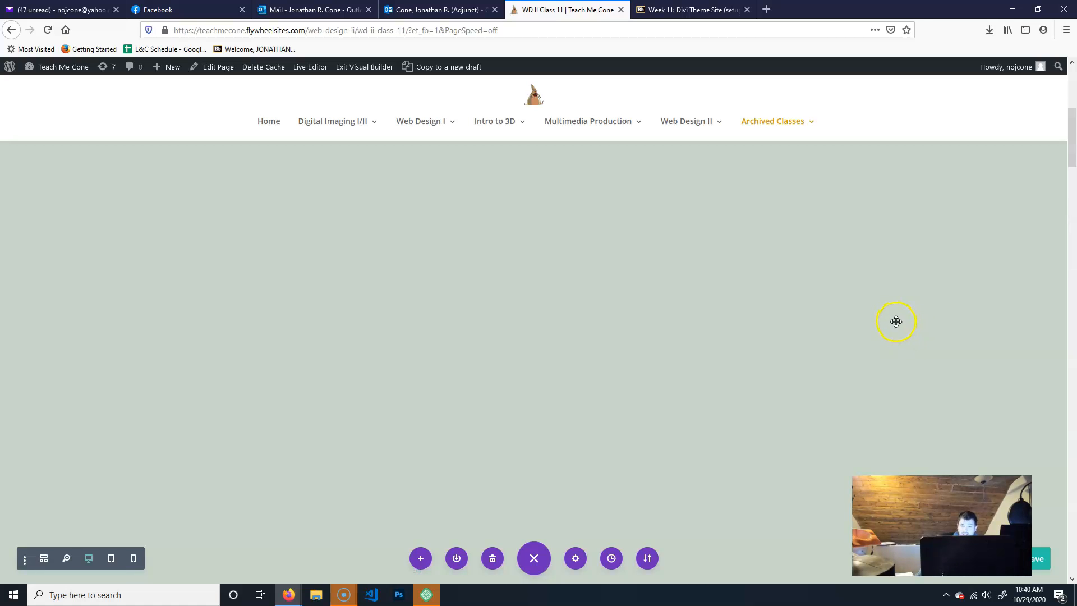
pyautogui.scroll(5, 863, 336)
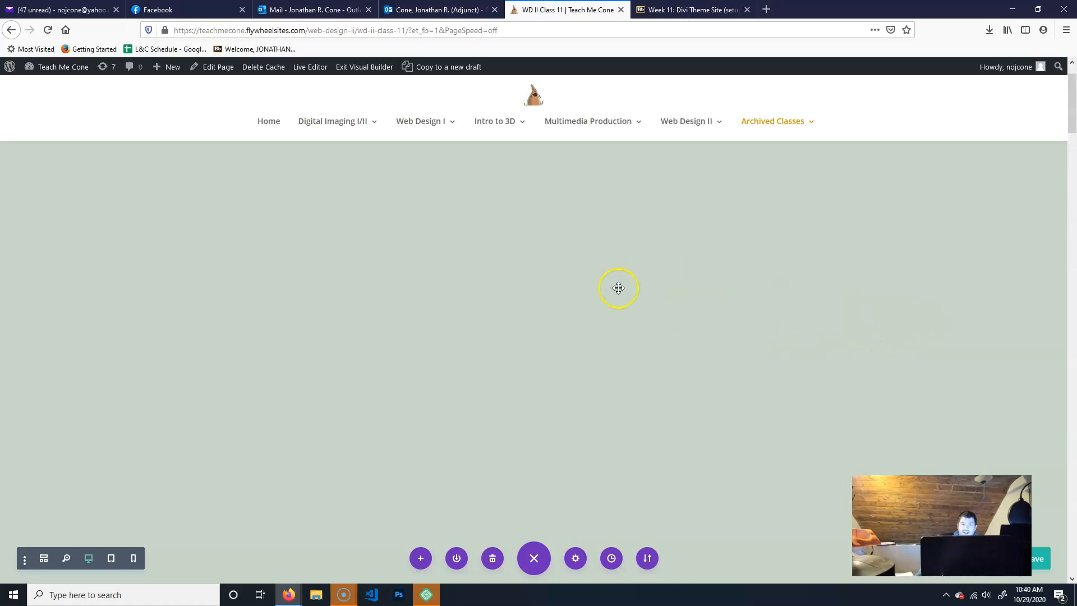
pyautogui.scroll(5, 647, 318)
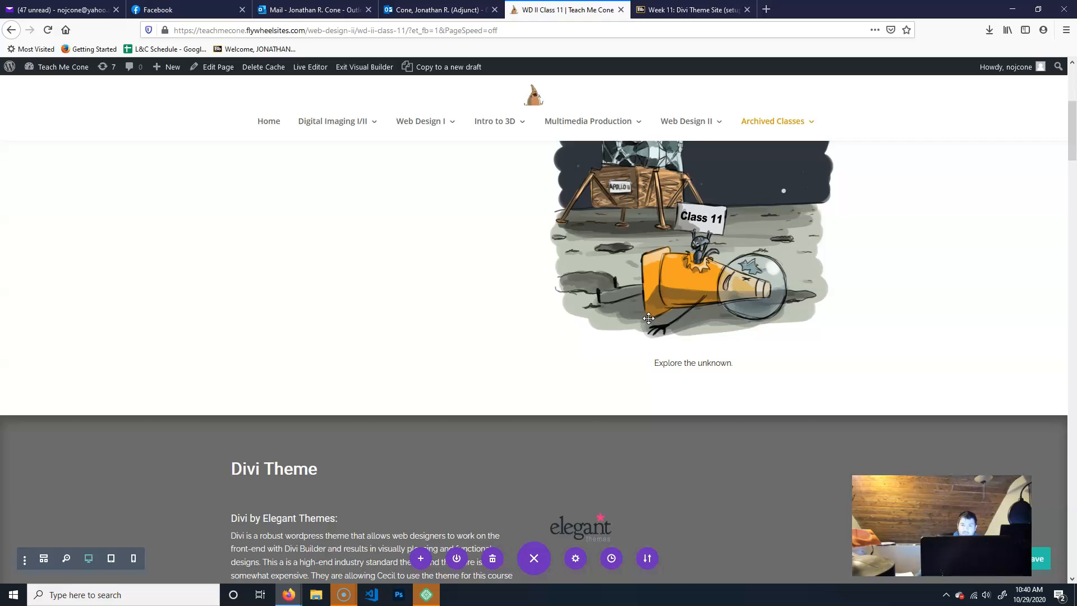
# - Examine the Divi Theme section of the class page, including the theme description, Theme Options and Divi Customizer entries
pyautogui.scroll(4, 774, 355)
pyautogui.scroll(-2, 756, 395)
pyautogui.scroll(-5, 754, 393)
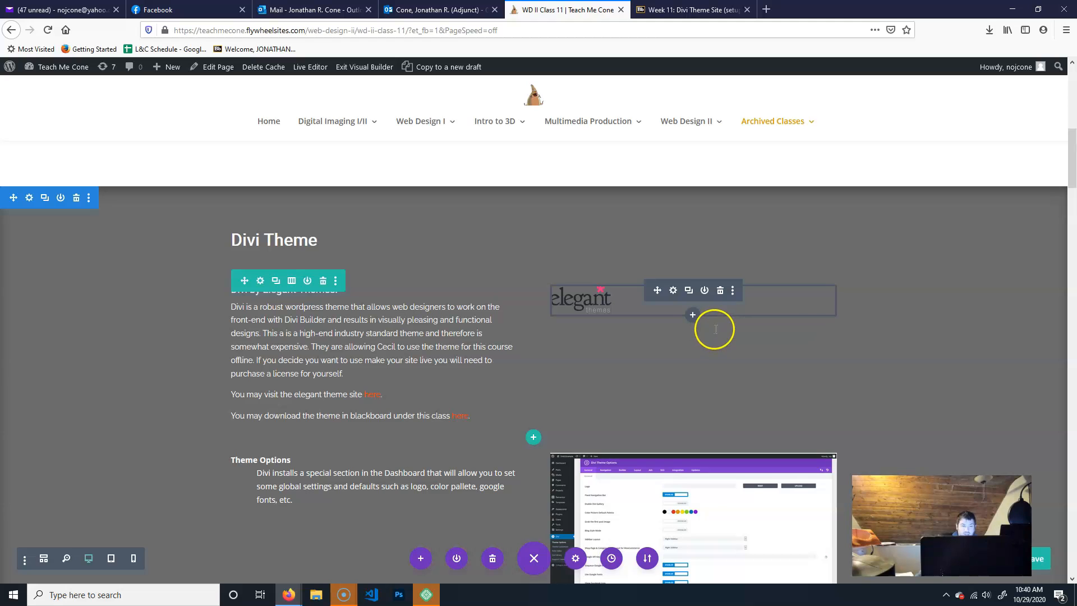
pyautogui.scroll(-4, 868, 315)
pyautogui.scroll(-12, 867, 315)
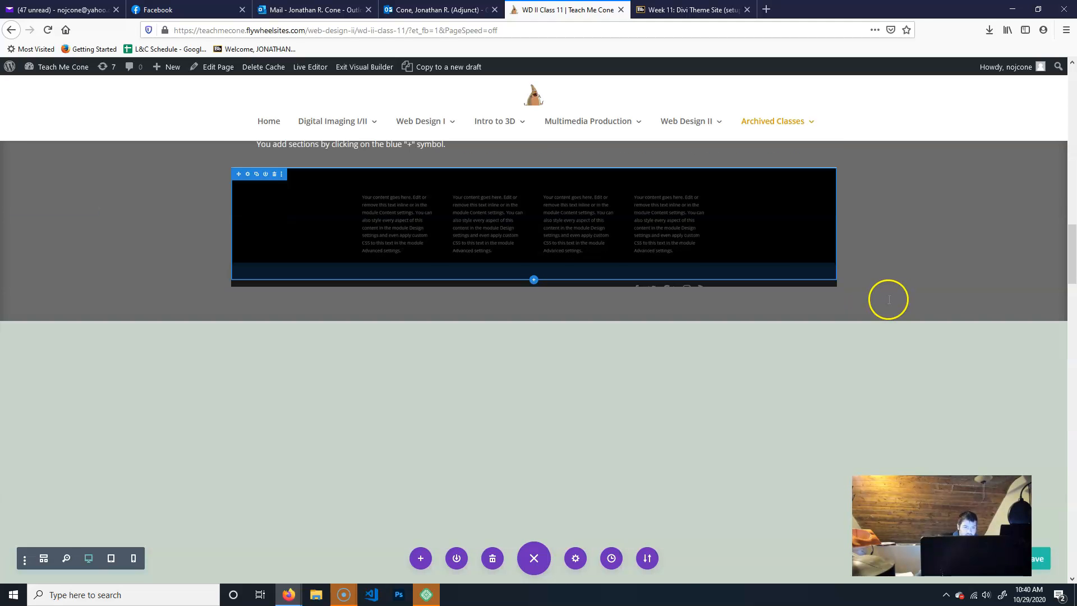
pyautogui.scroll(8, 897, 297)
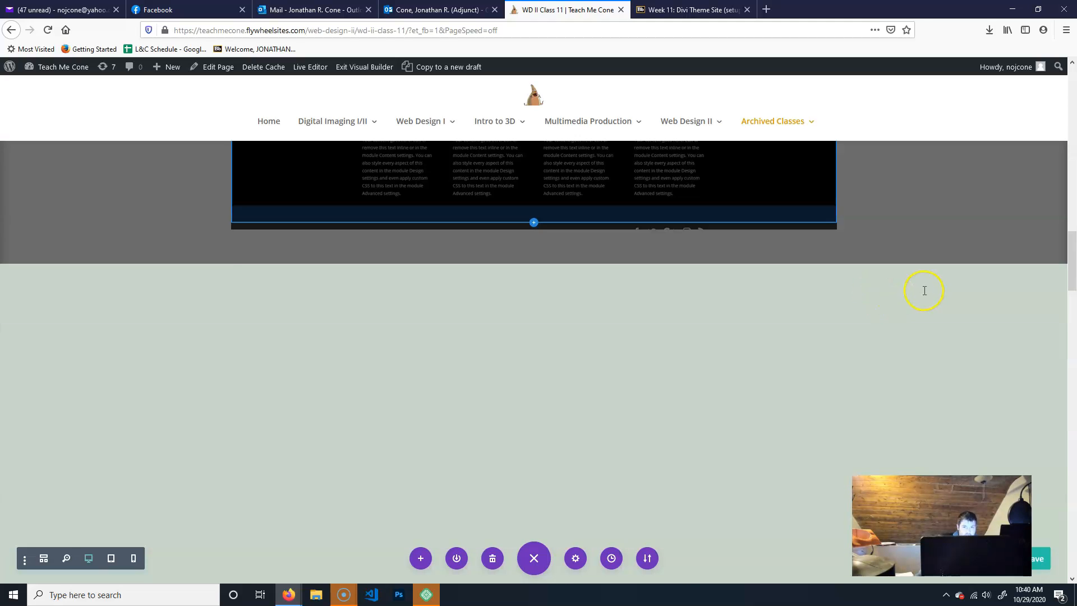
pyautogui.scroll(5, 930, 288)
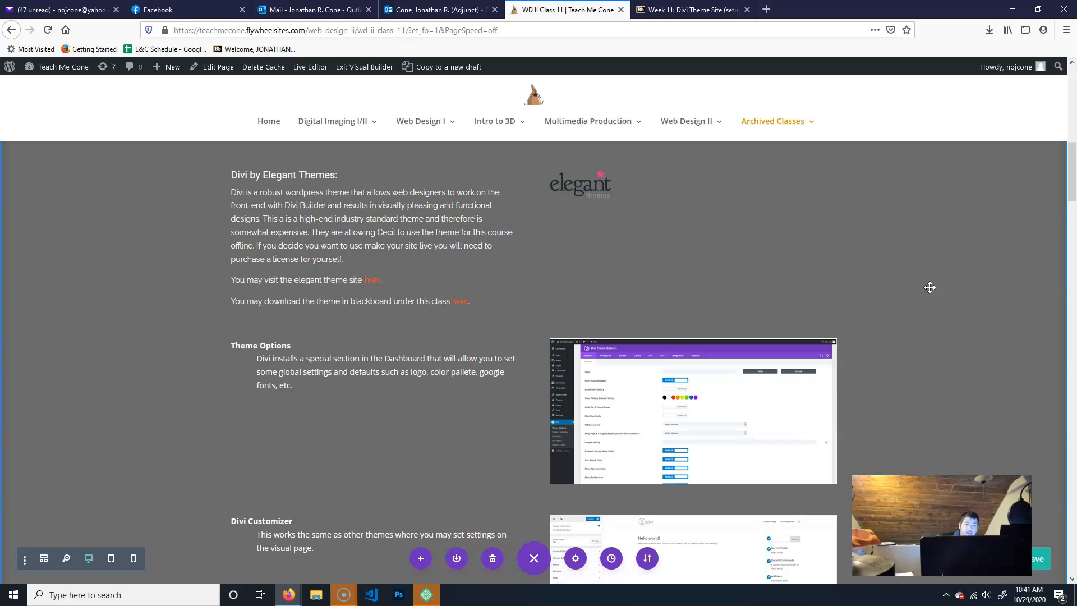
# - Go to Week 11 of the Blackboard course and open the Week 11: Divi Theme Site (setup) Lab folder
pyautogui.moveTo(606, 197)
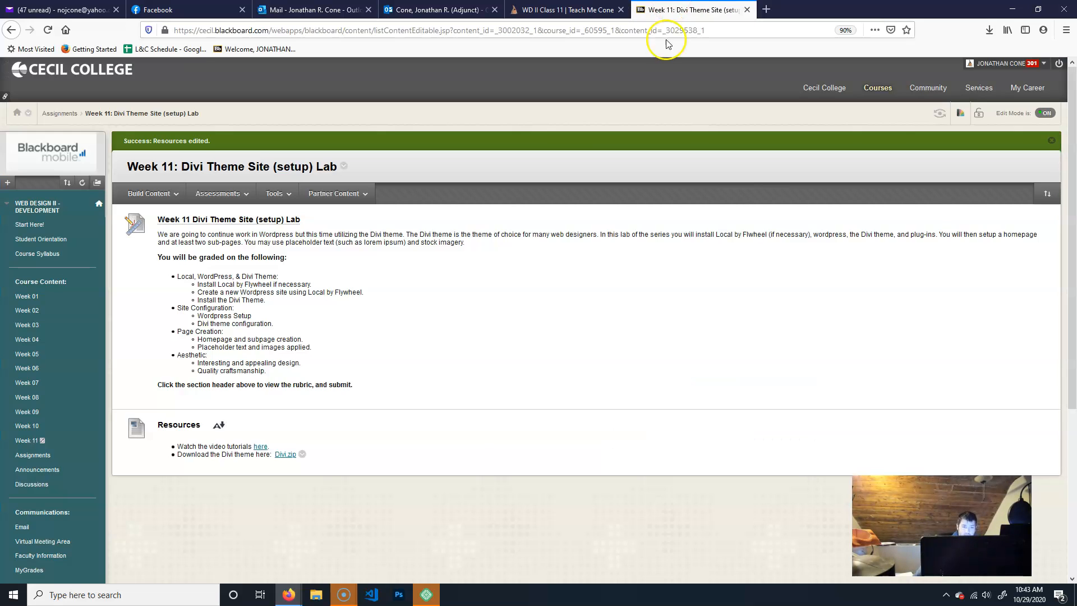
pyautogui.click(690, 10)
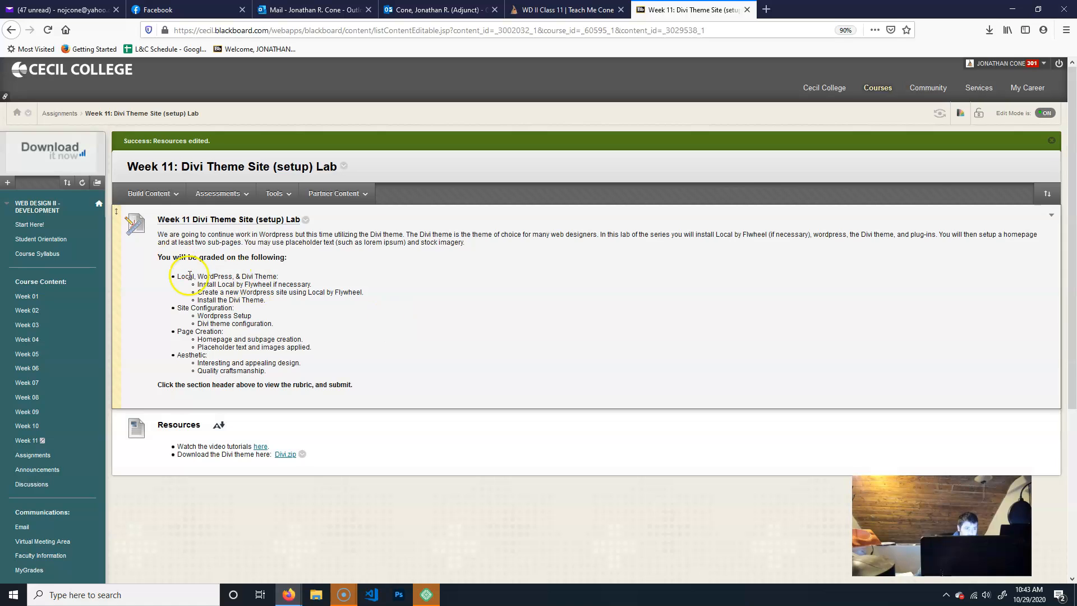
pyautogui.click(28, 441)
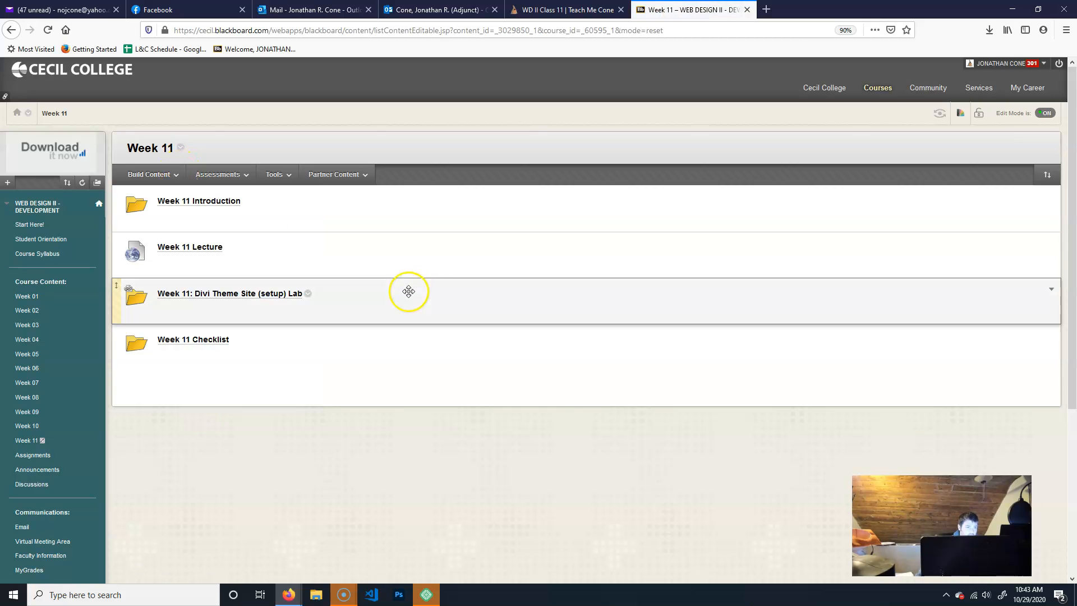
pyautogui.click(246, 293)
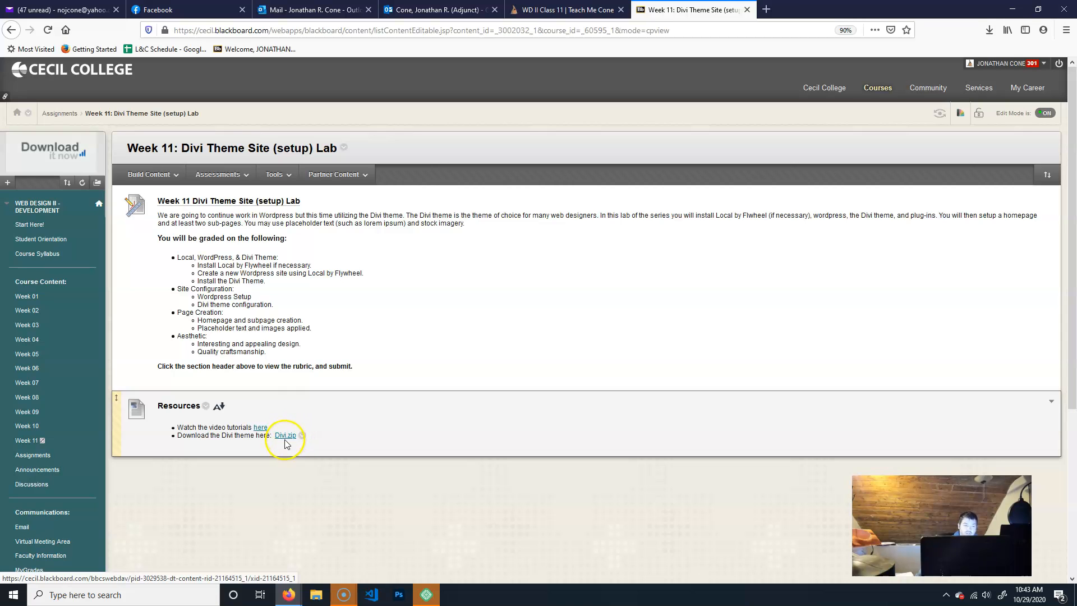
pyautogui.click(285, 437)
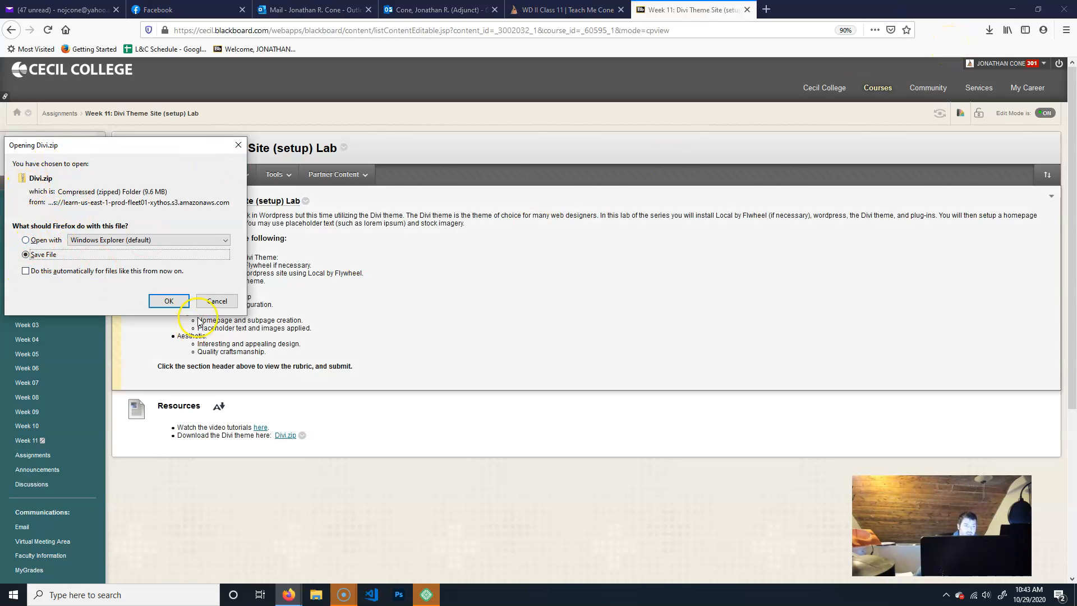
pyautogui.click(216, 300)
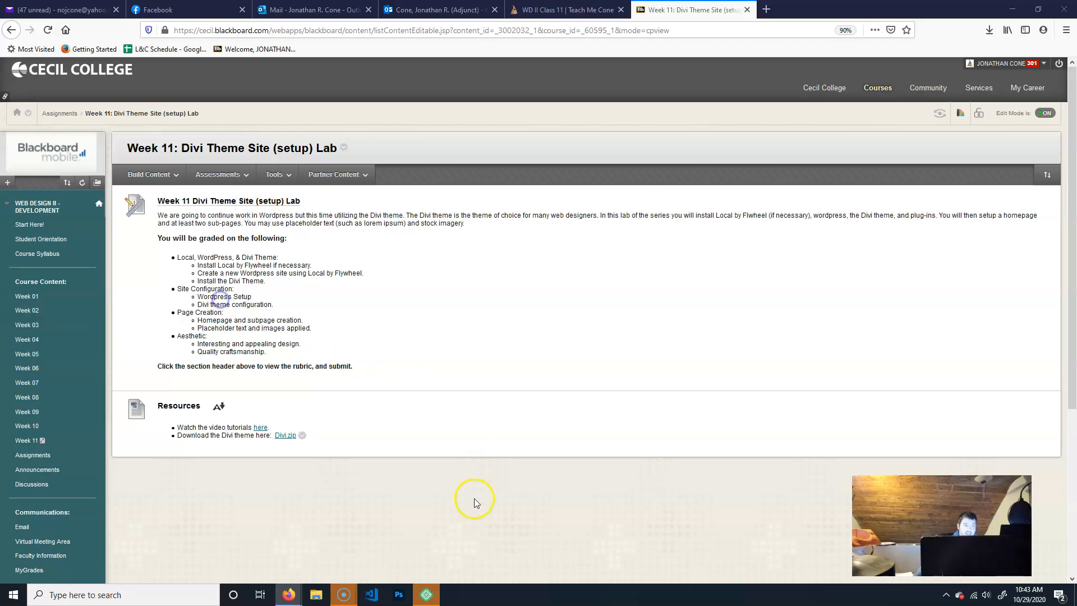
pyautogui.click(509, 469)
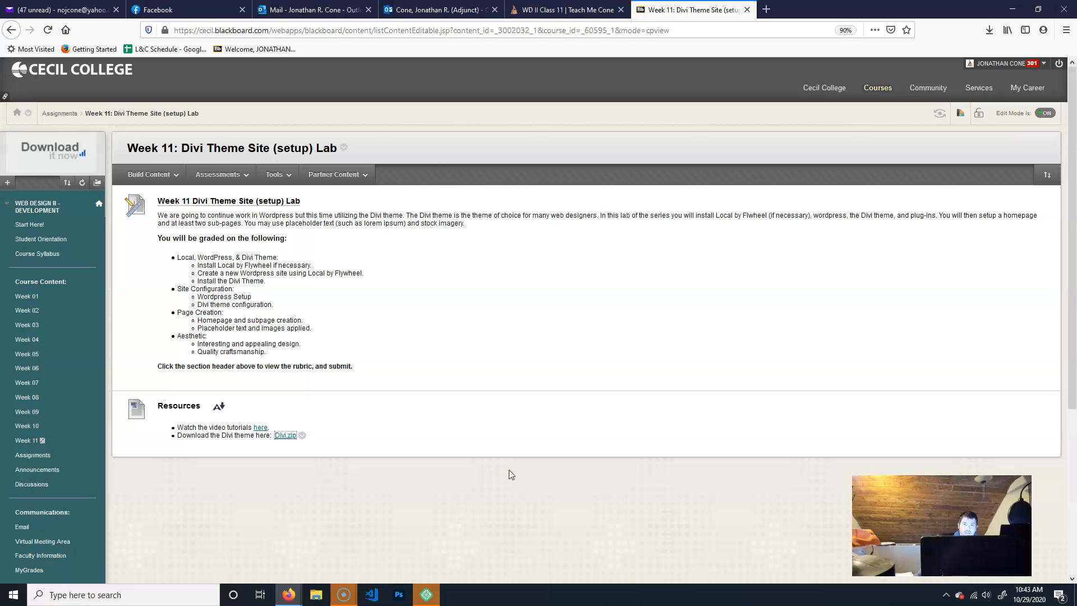
pyautogui.click(452, 575)
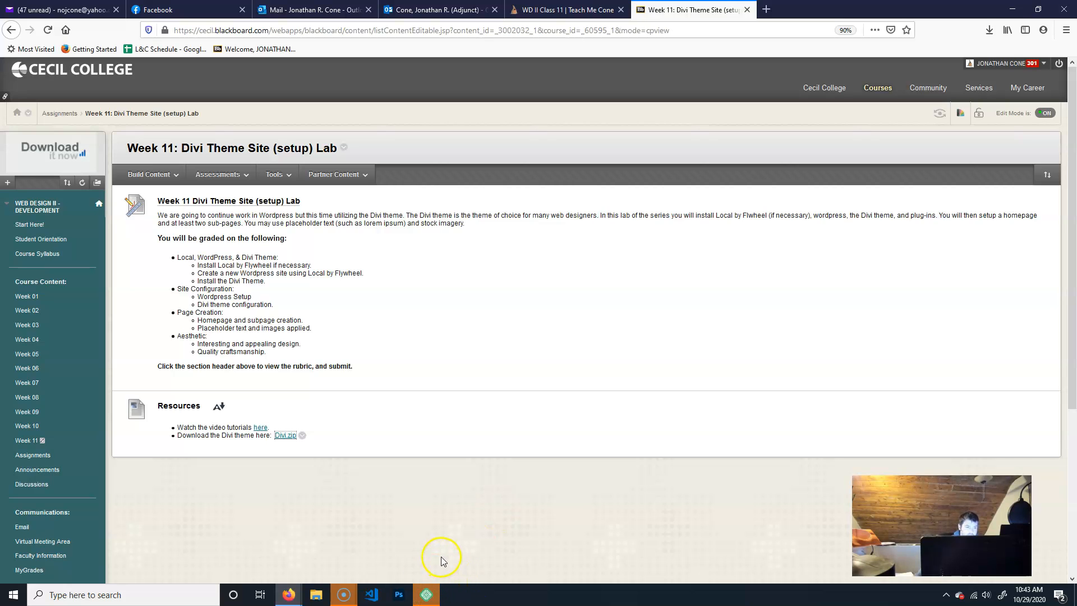
# - Return to the WD II Class 11 page and review the Divi Process list above the lab assignment
pyautogui.hotkey('ctrl', 'shift', 'Tab')
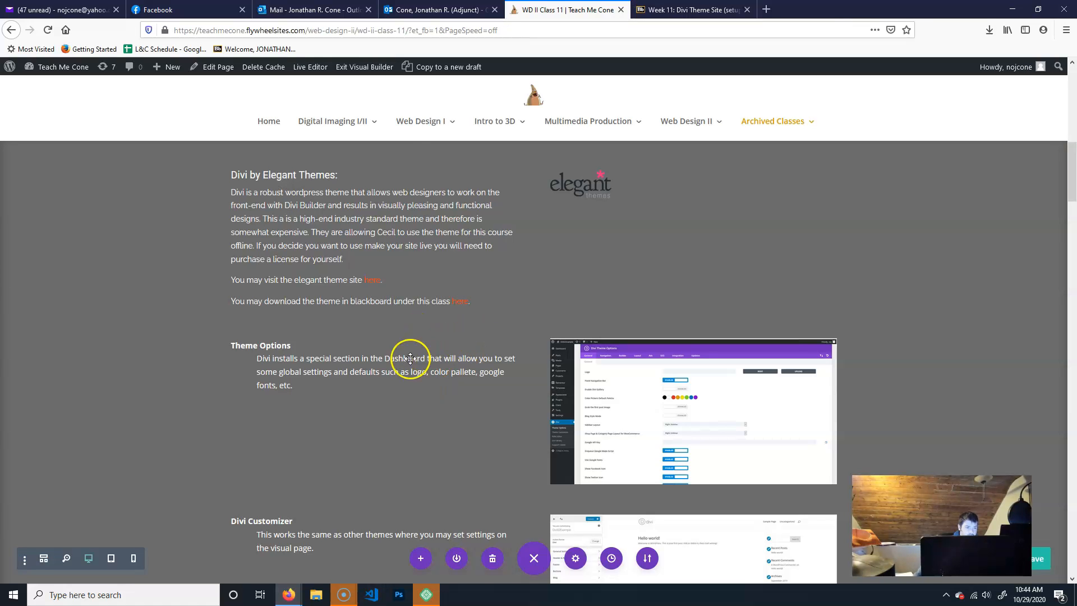
pyautogui.scroll(-15, 274, 349)
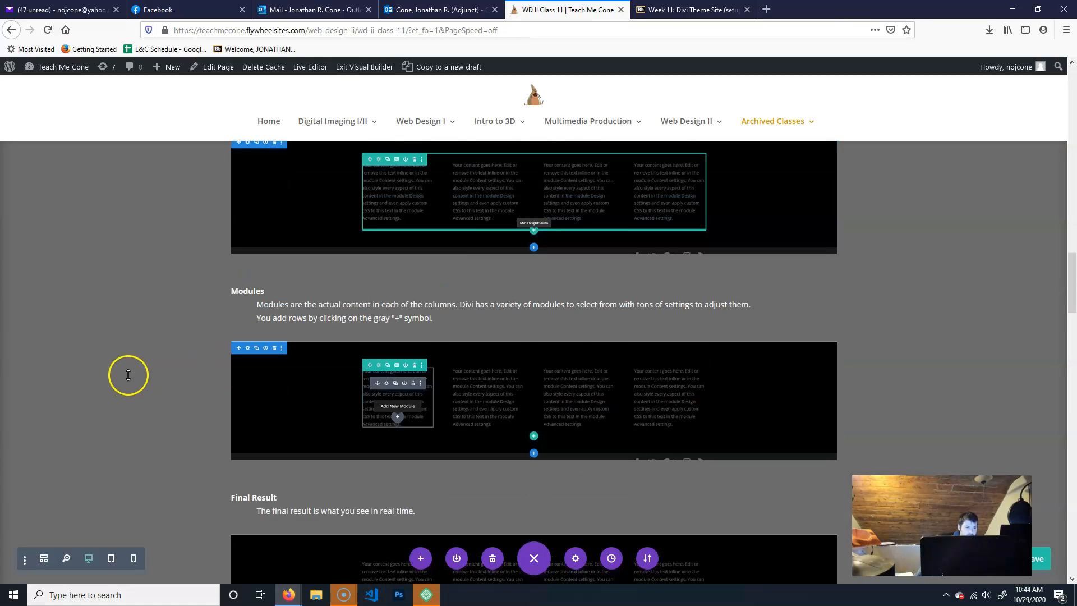
pyautogui.scroll(-15, 128, 374)
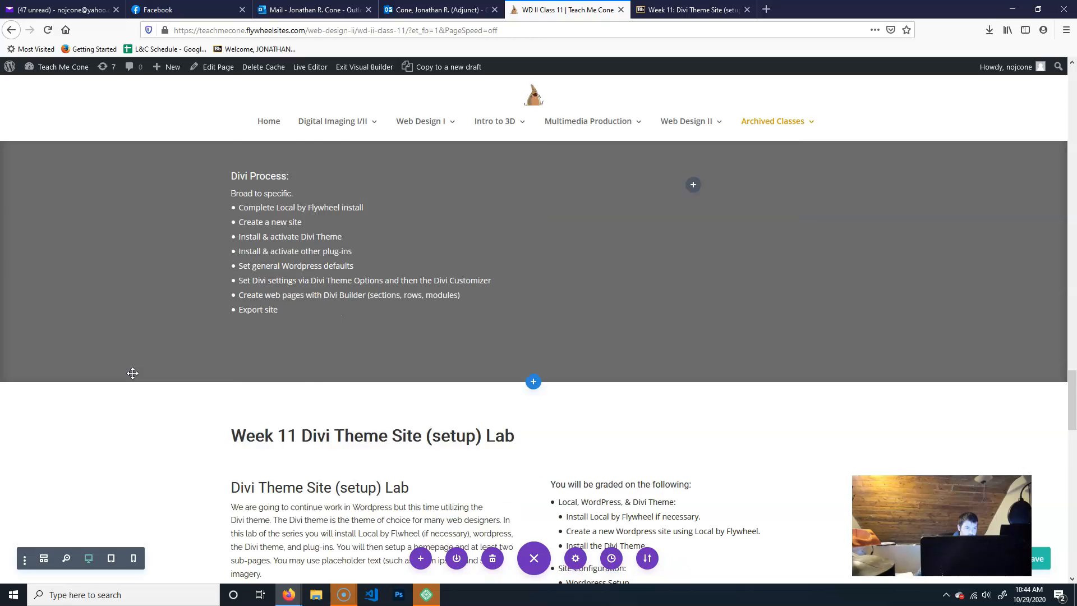
pyautogui.click(150, 369)
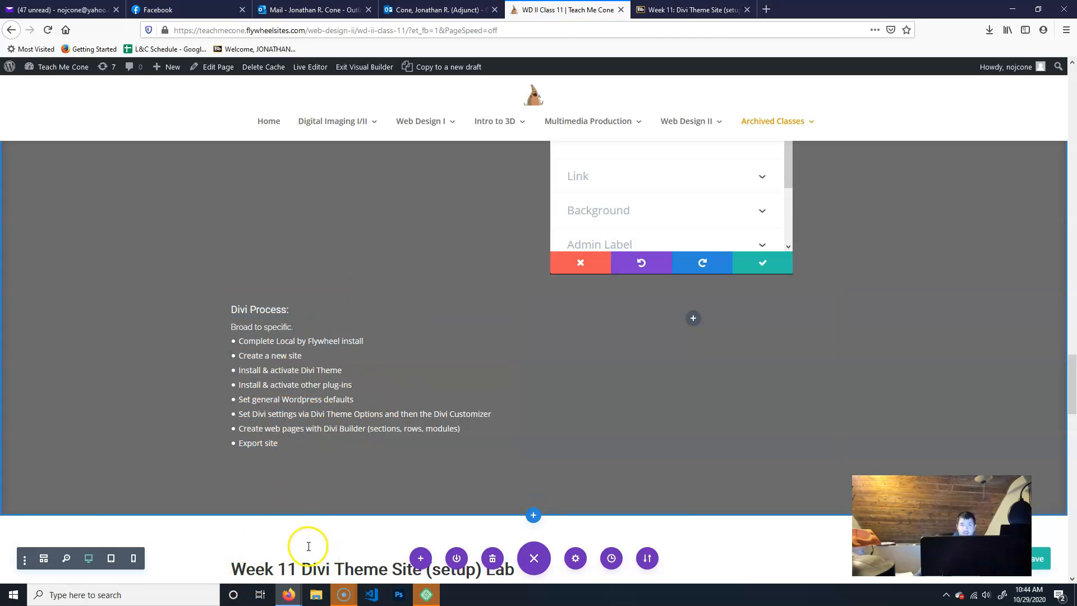
# - Switch to Local and start a new site named diviThemeSite, keeping the default advanced options
pyautogui.click(427, 594)
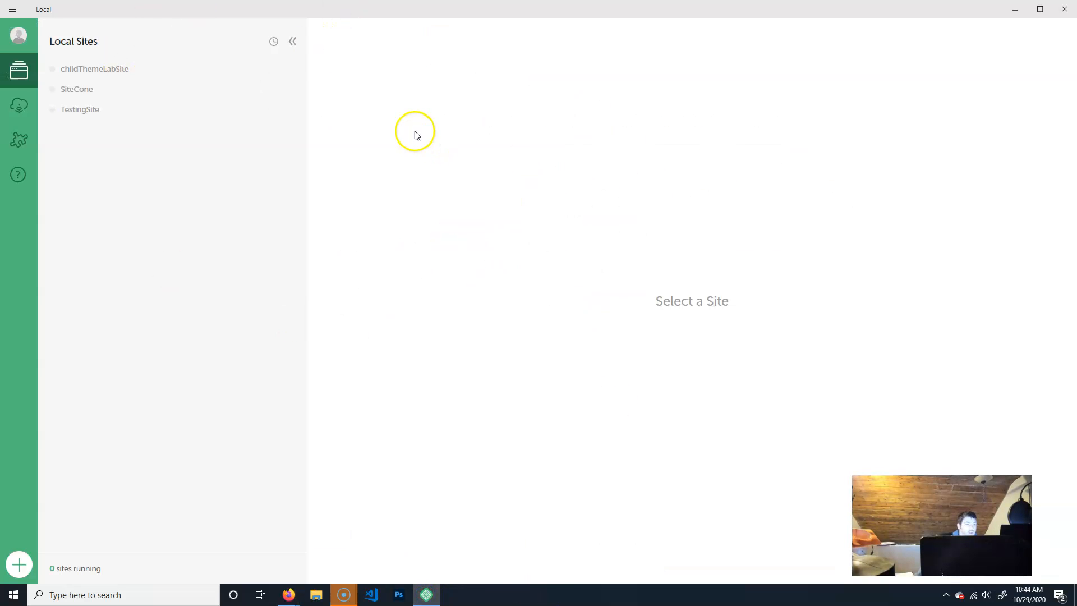
pyautogui.click(17, 565)
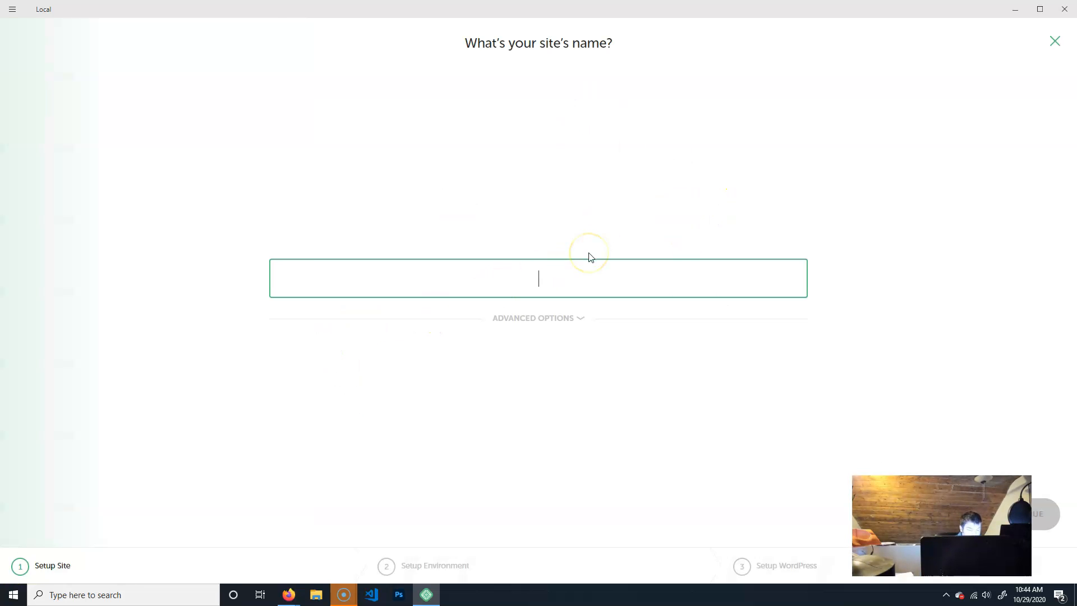
pyautogui.write('diviThemS')
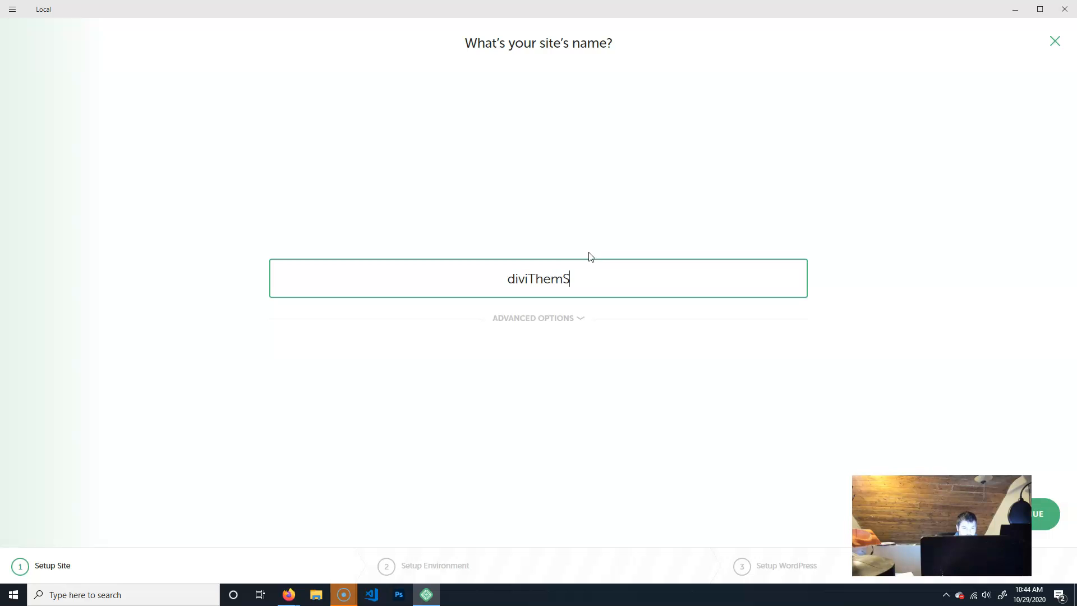
pyautogui.press('BackSpace')
pyautogui.write('eSite')
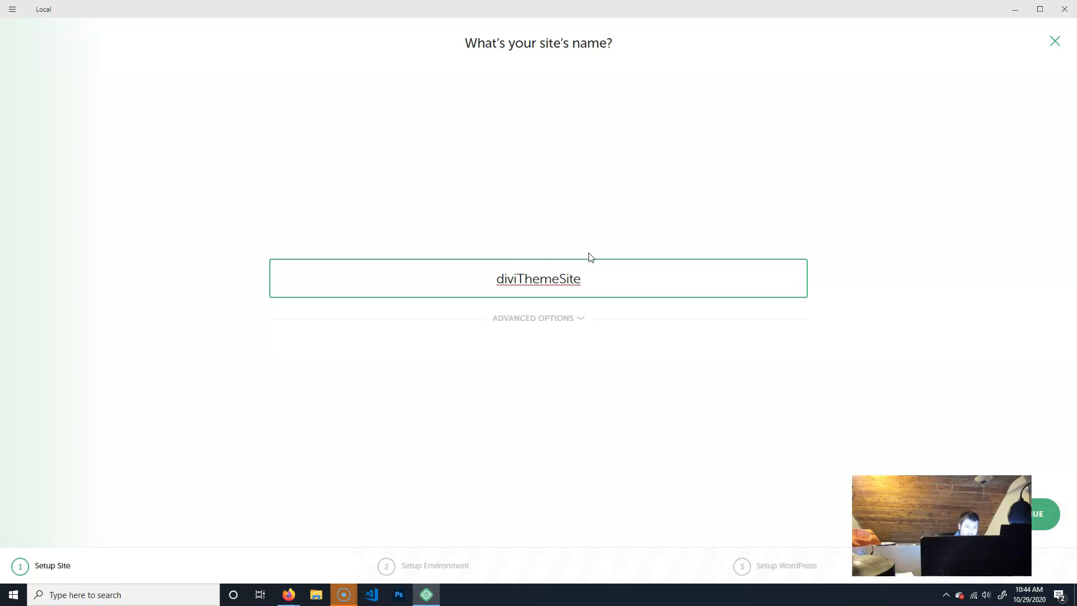
pyautogui.click(560, 320)
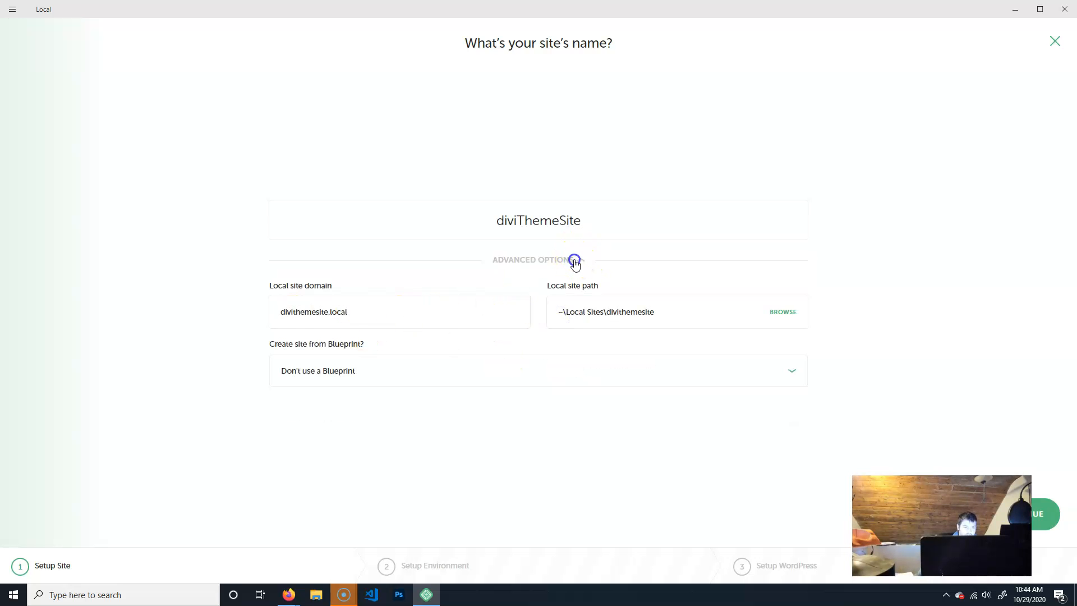
pyautogui.click(573, 259)
pyautogui.click(1048, 514)
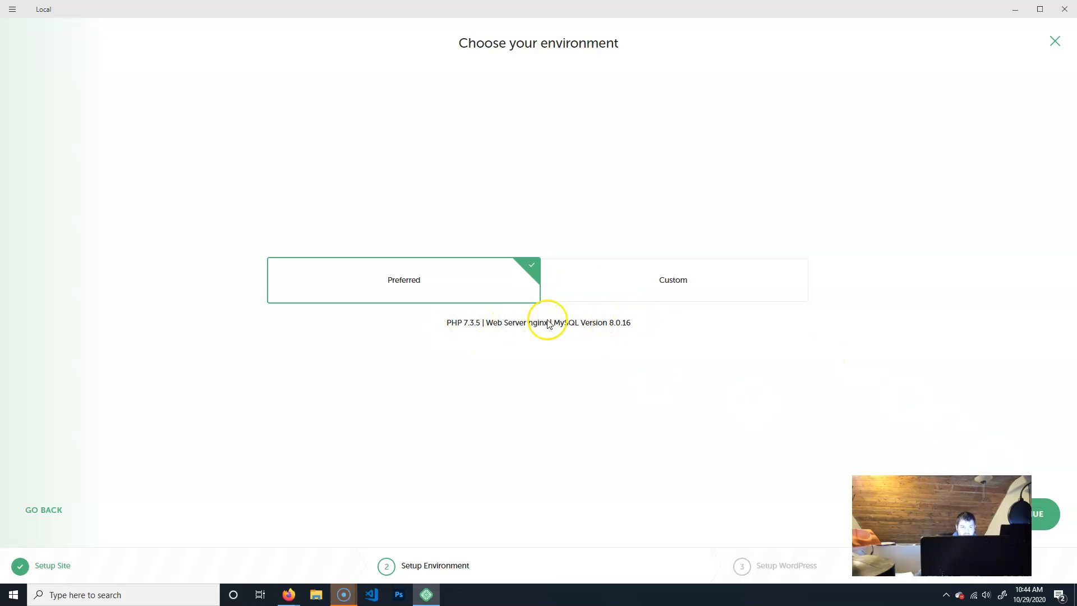
# - Accept the Preferred environment, set the WordPress username to vcp, enter the WordPress password, and create the site
pyautogui.click(1042, 514)
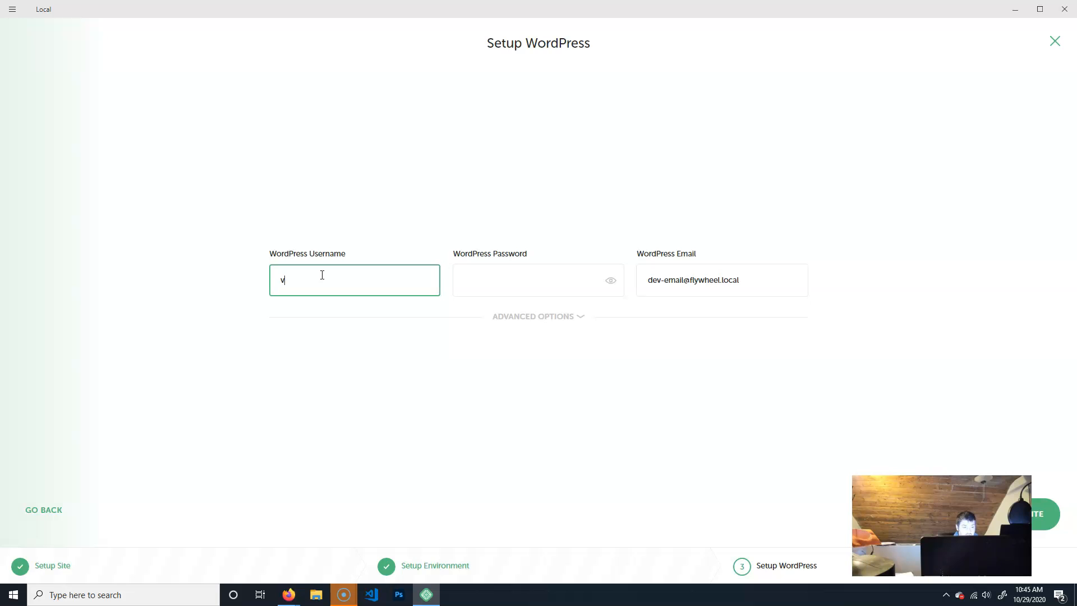
pyautogui.press('Tab')
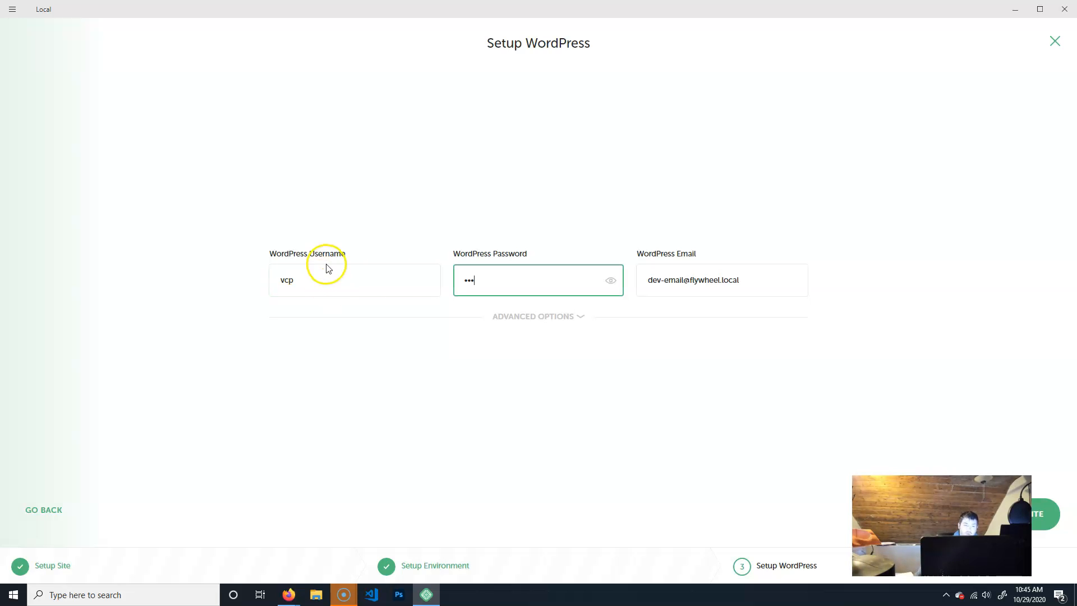
pyautogui.press('Return')
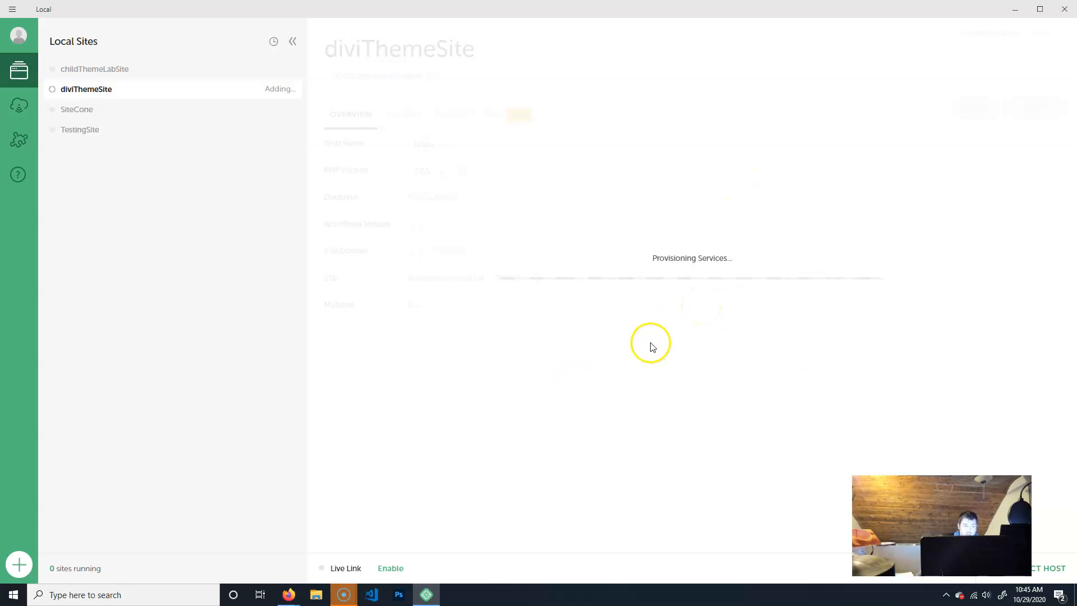
pyautogui.moveTo(344, 596)
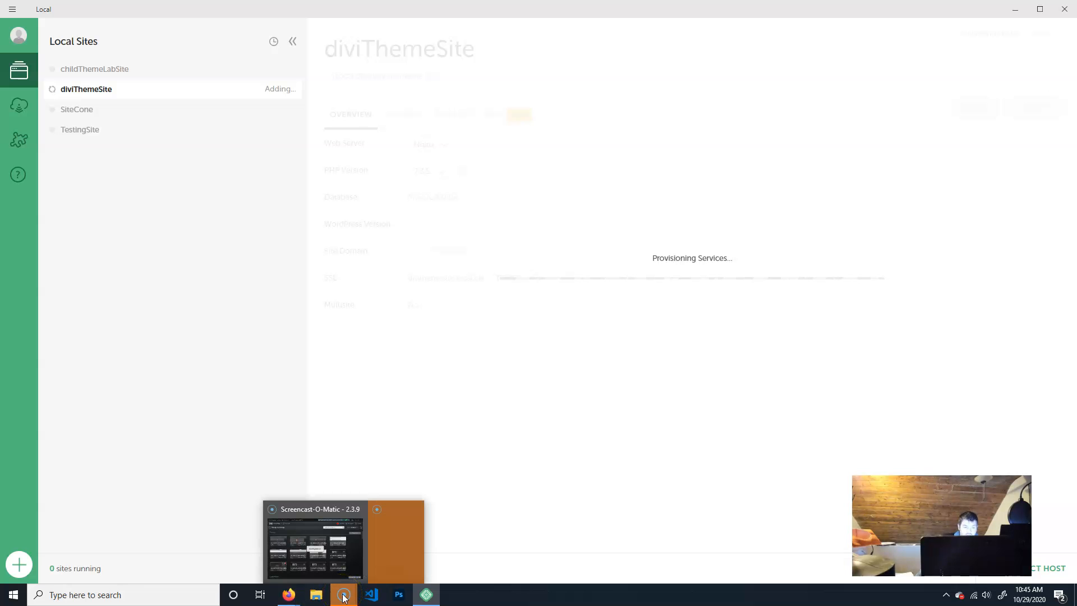
pyautogui.click(346, 530)
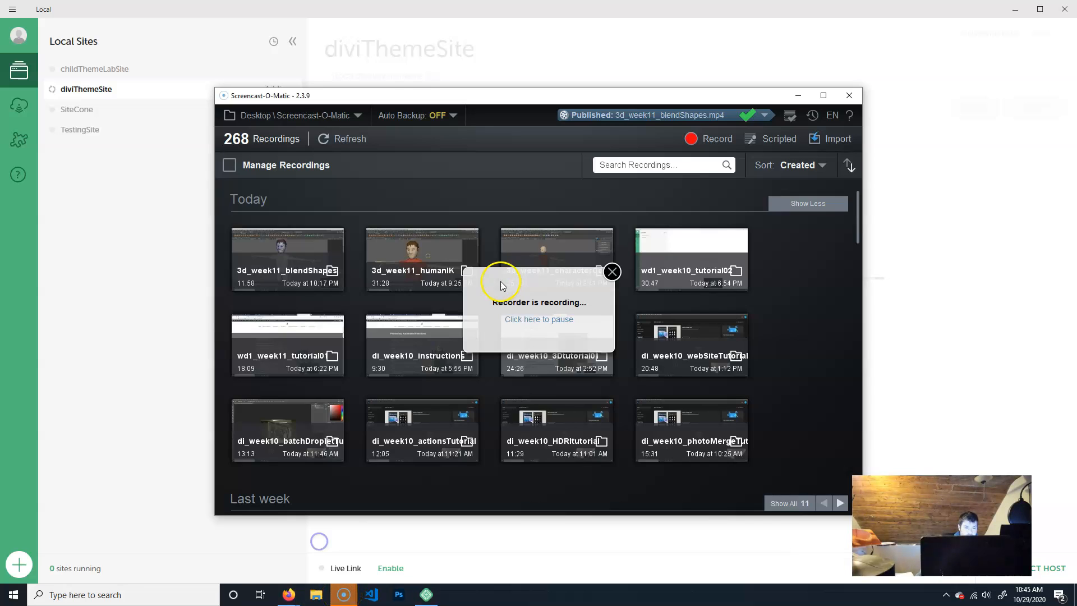
pyautogui.click(538, 315)
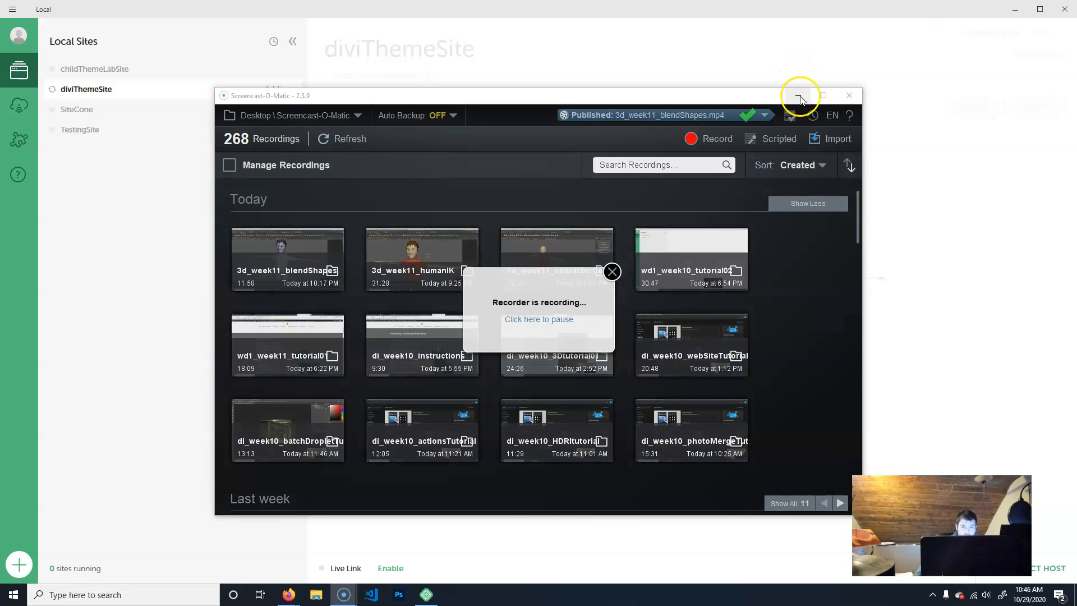
# - Dismiss the screen recorder window and view the diviThemeSite front end in the browser
pyautogui.click(798, 96)
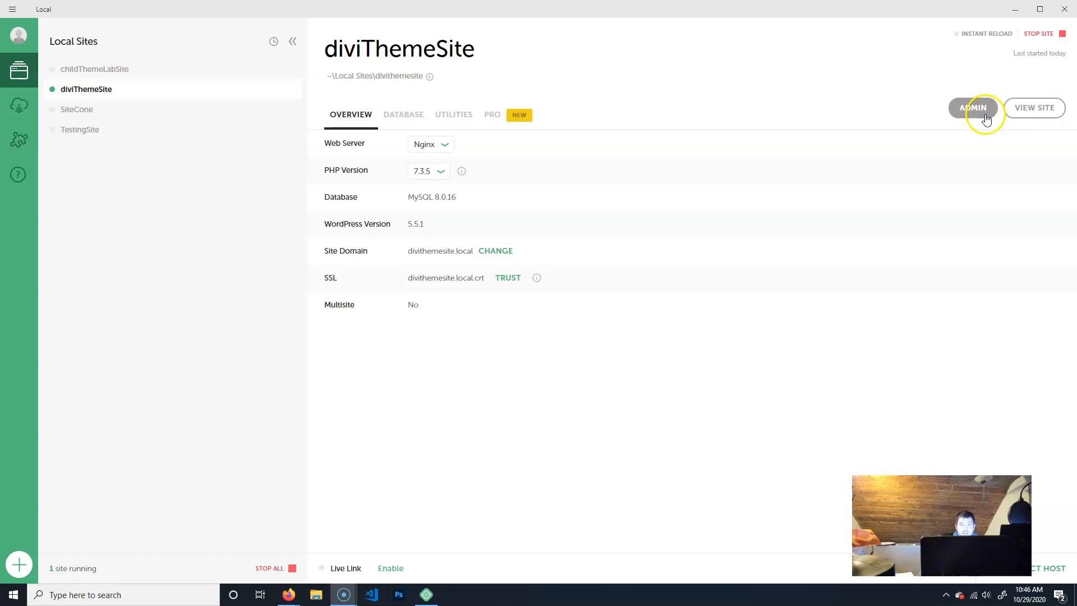
pyautogui.click(1028, 106)
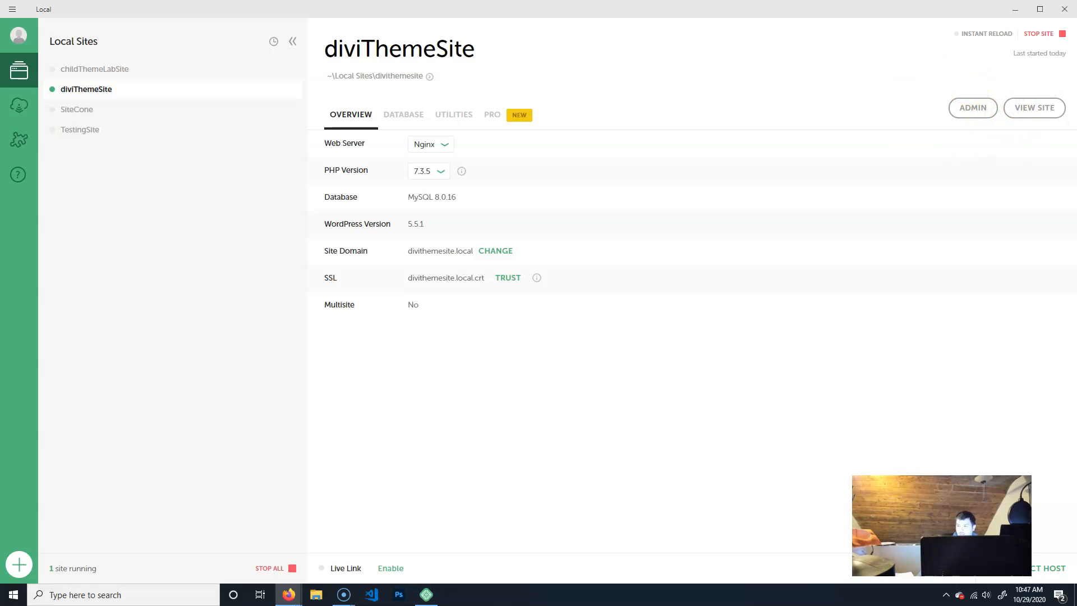
pyautogui.click(449, 247)
pyautogui.moveTo(1076, 359); pyautogui.dragTo(412, 86)
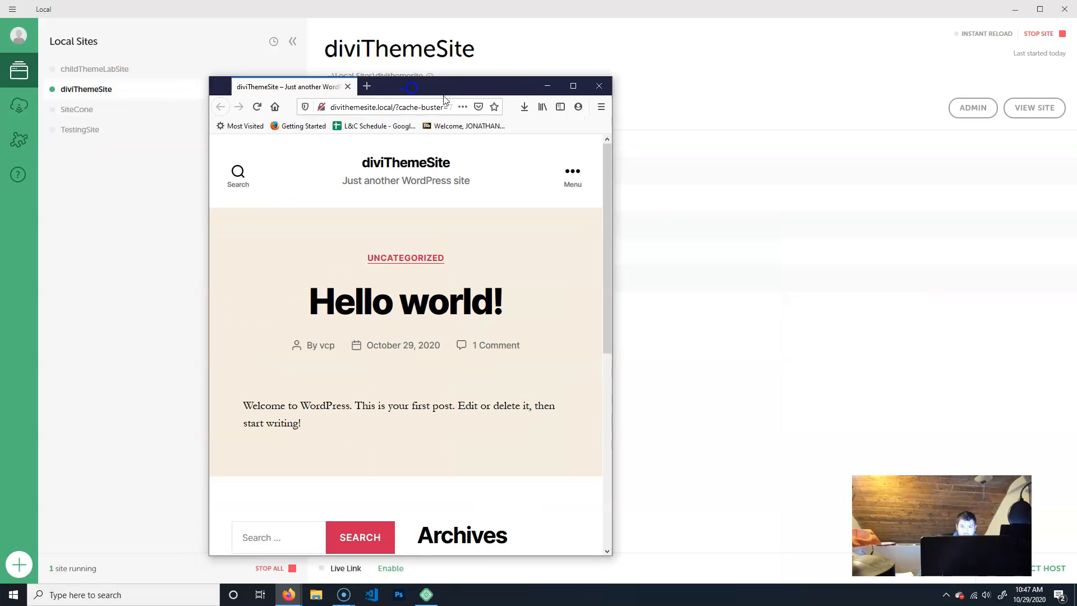
# - Open the site's WordPress admin, log in as vcp with the account password, and save the login in the browser
pyautogui.click(972, 109)
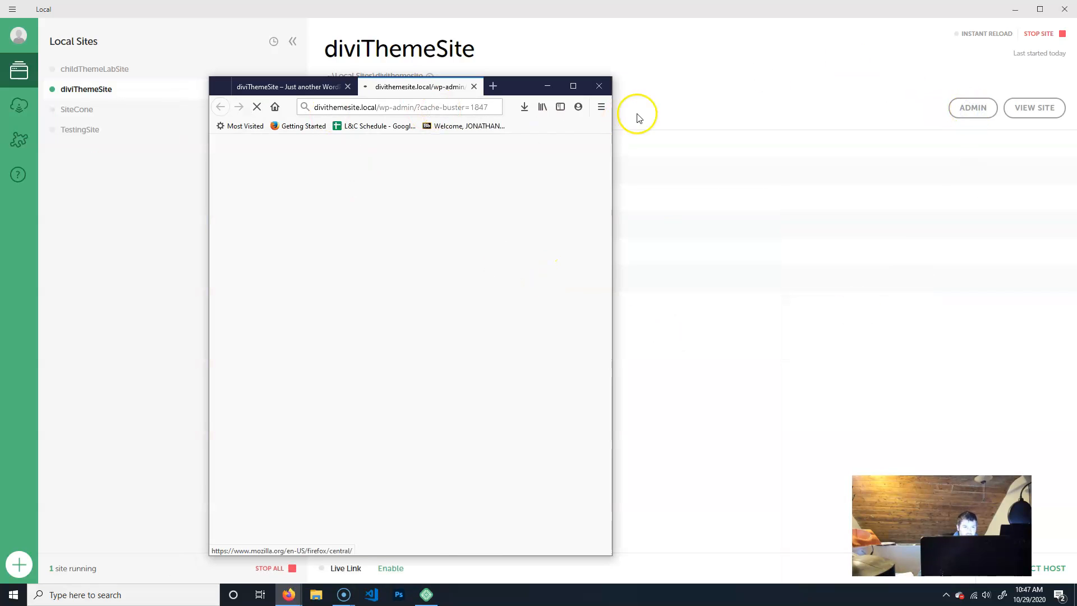
pyautogui.click(573, 85)
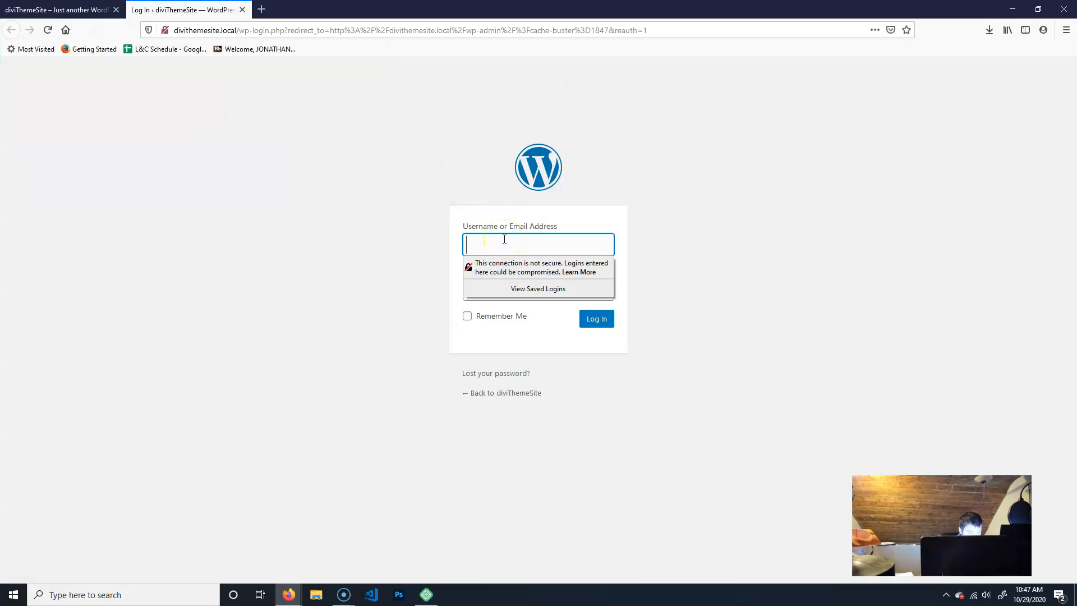
pyautogui.press('Tab')
pyautogui.write('v')
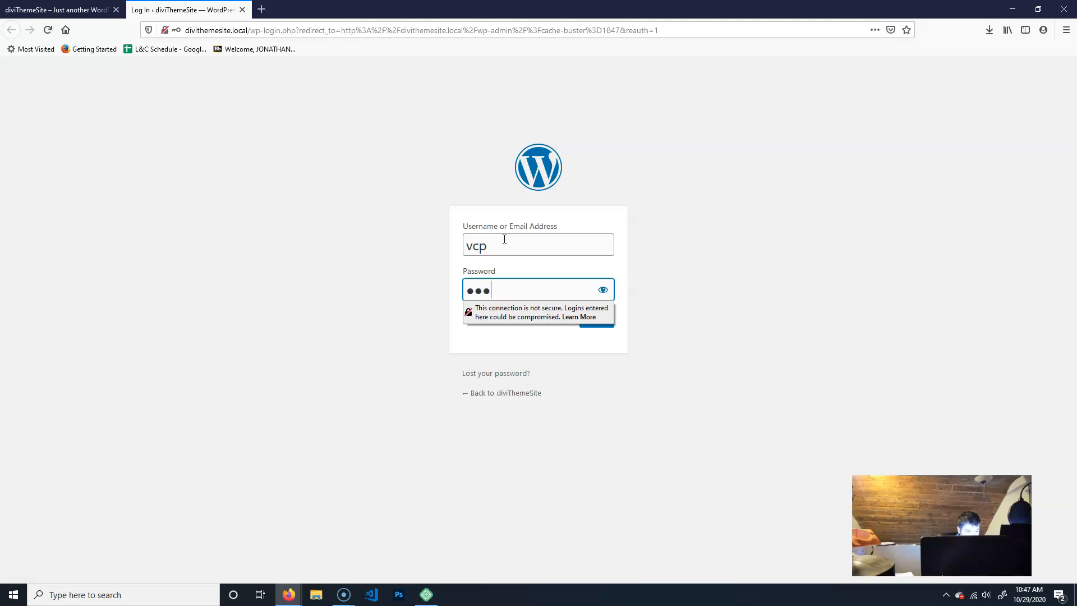
pyautogui.click(722, 276)
pyautogui.click(607, 322)
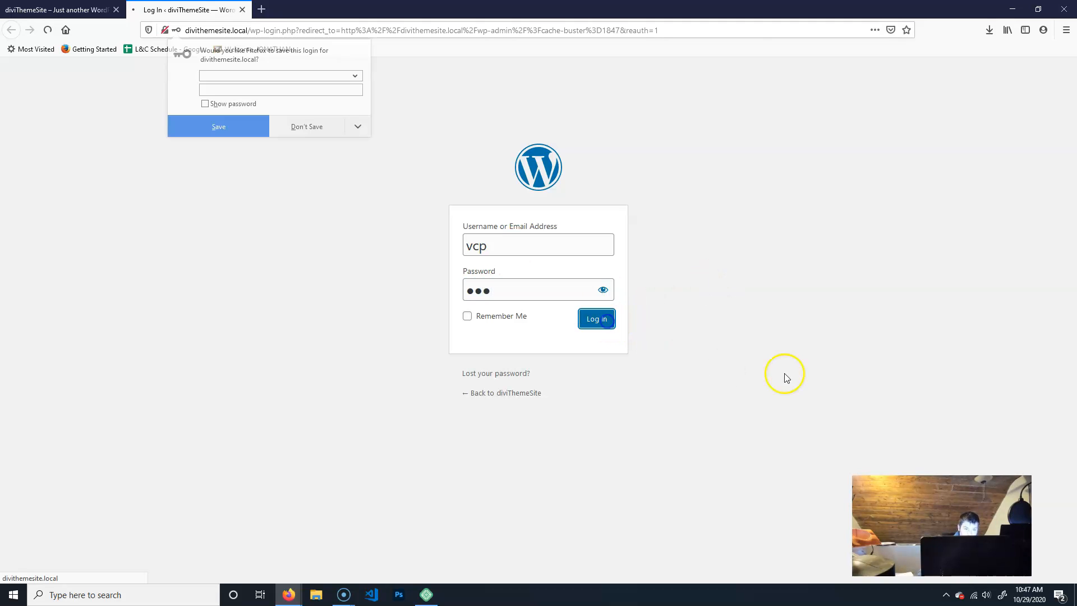
pyautogui.click(230, 130)
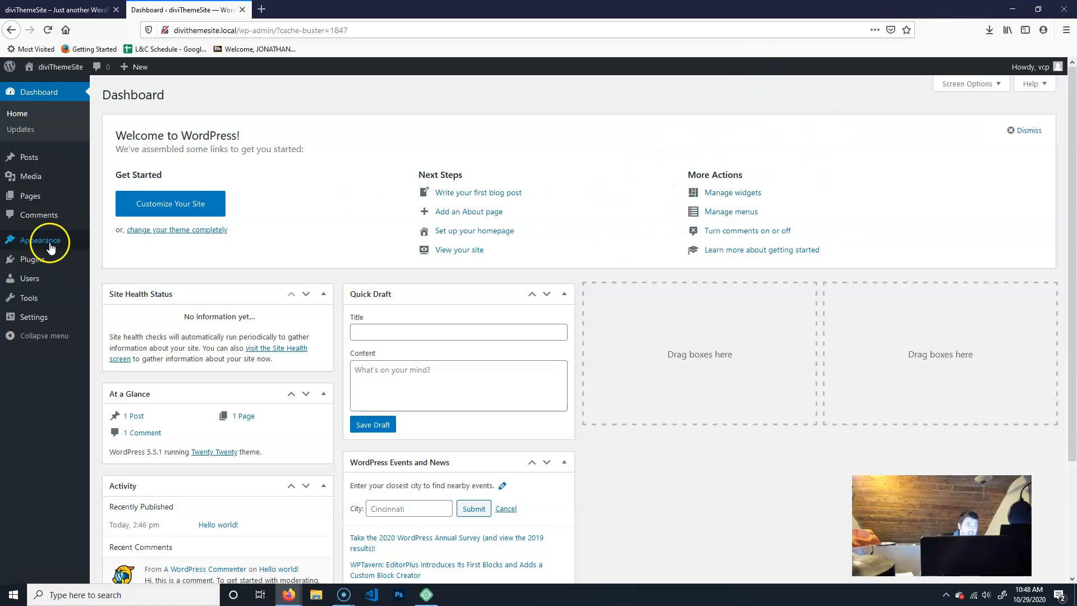
# - Upload the Divi.zip theme from the Desktop to the WordPress themes and install it
pyautogui.moveTo(43, 245)
pyautogui.click(112, 245)
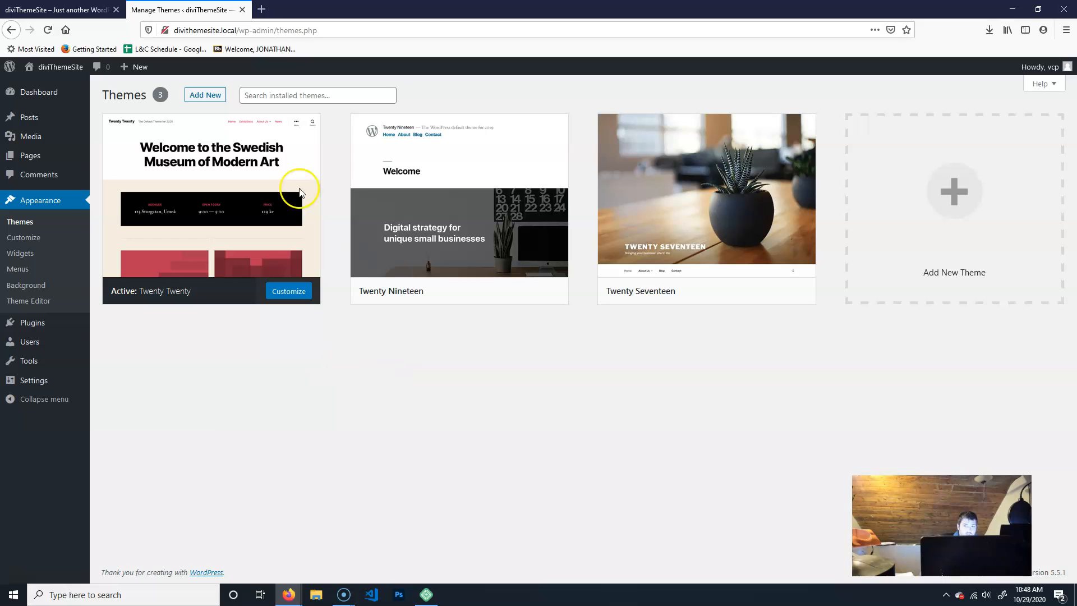
pyautogui.click(205, 94)
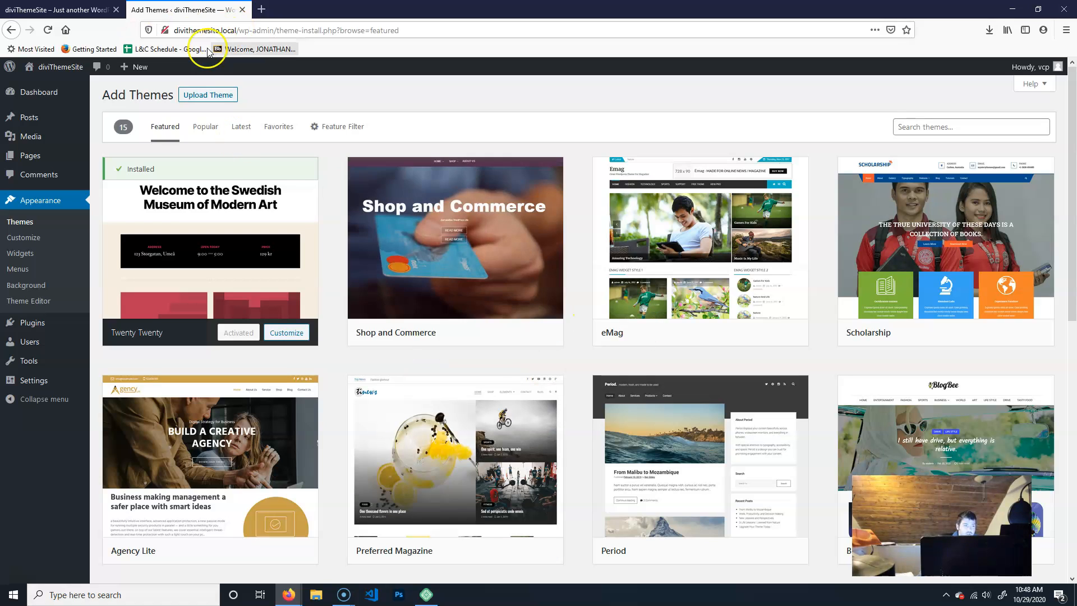
pyautogui.click(202, 101)
pyautogui.click(497, 196)
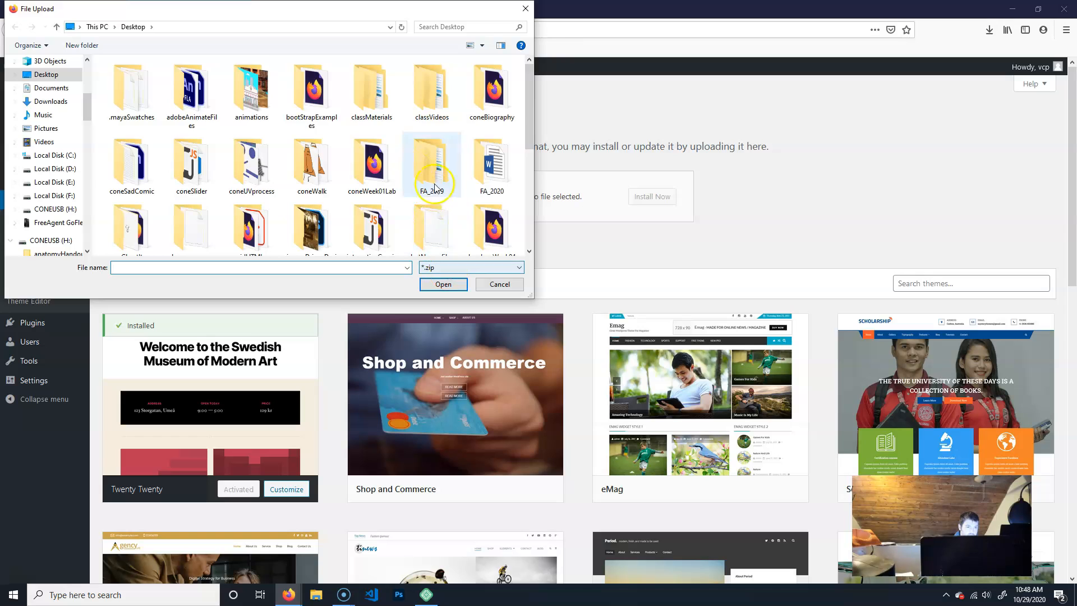
pyautogui.scroll(-5, 435, 187)
pyautogui.click(142, 212)
pyautogui.click(442, 284)
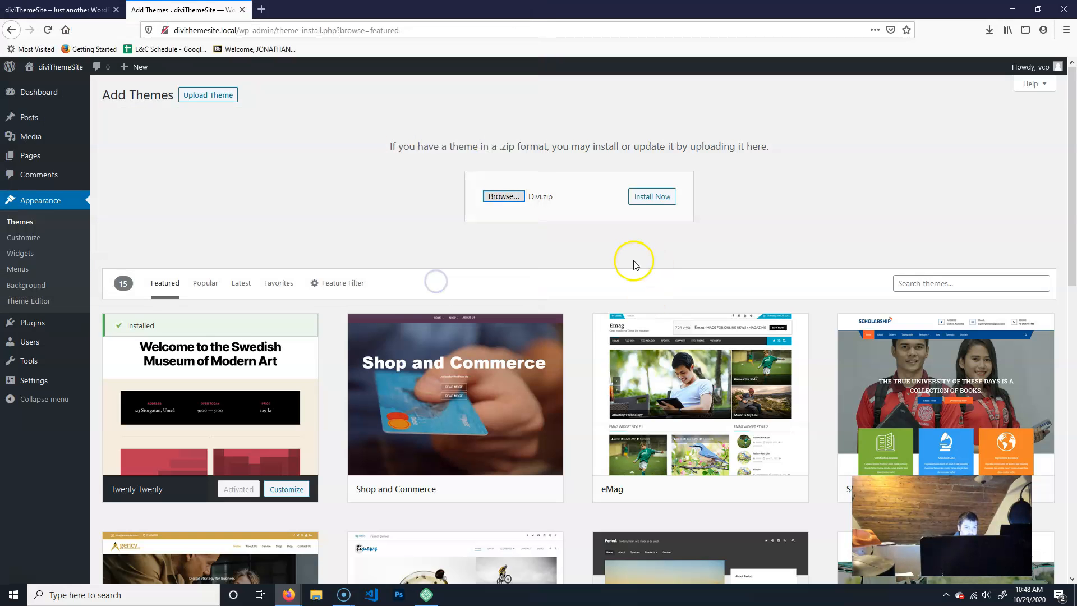
pyautogui.click(651, 198)
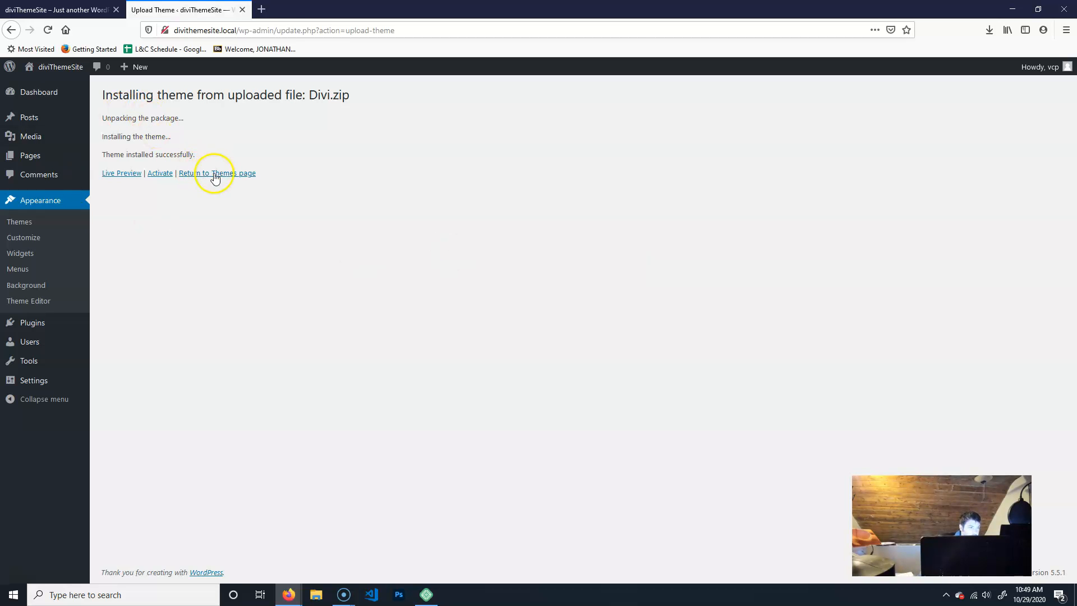
# - Return to the installed themes and activate Divi
pyautogui.click(215, 177)
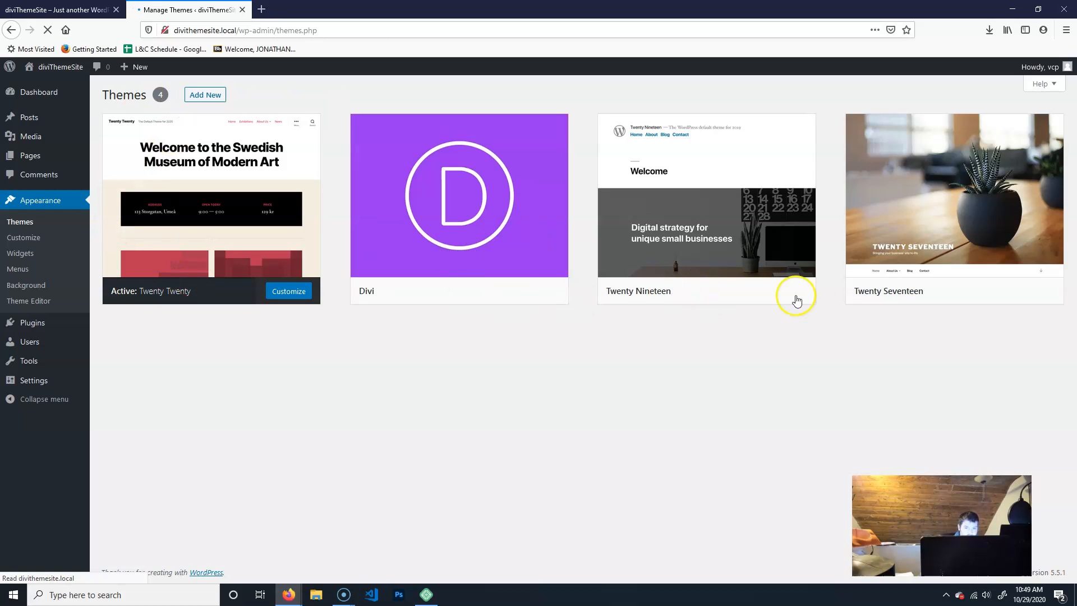
pyautogui.click(477, 291)
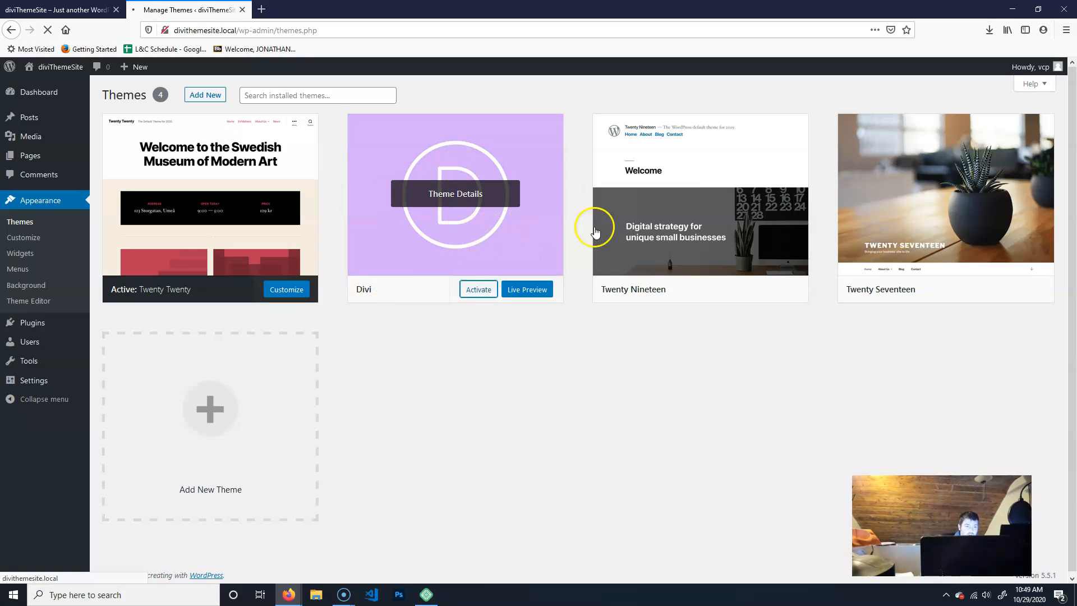
pyautogui.click(443, 238)
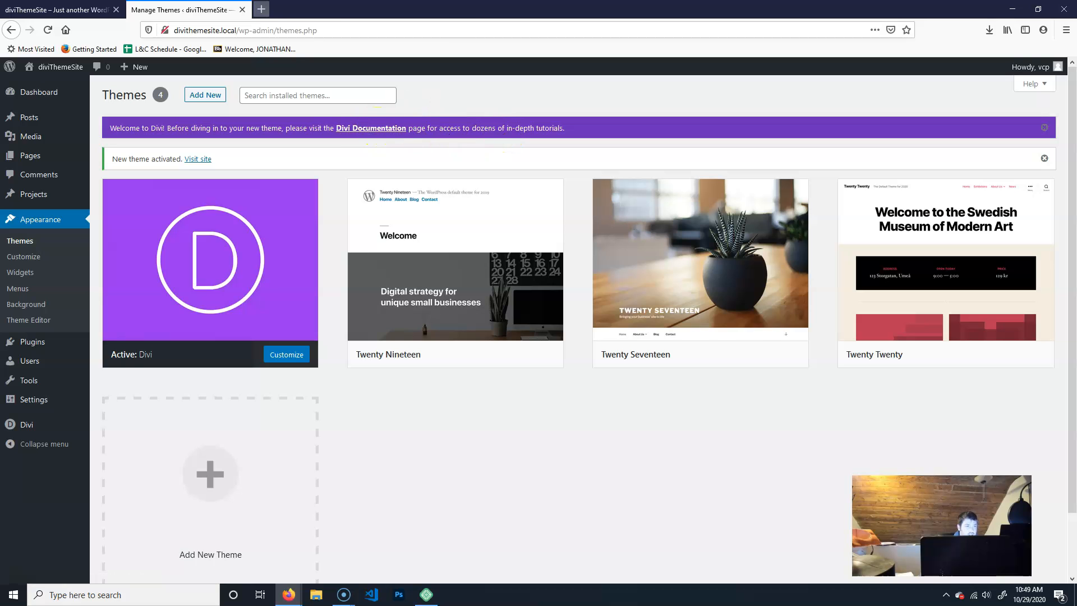
# - Visit elegantthemes.com in a new browser tab and try to load the Divi Live Builder Demo
pyautogui.click(261, 9)
pyautogui.write('elega')
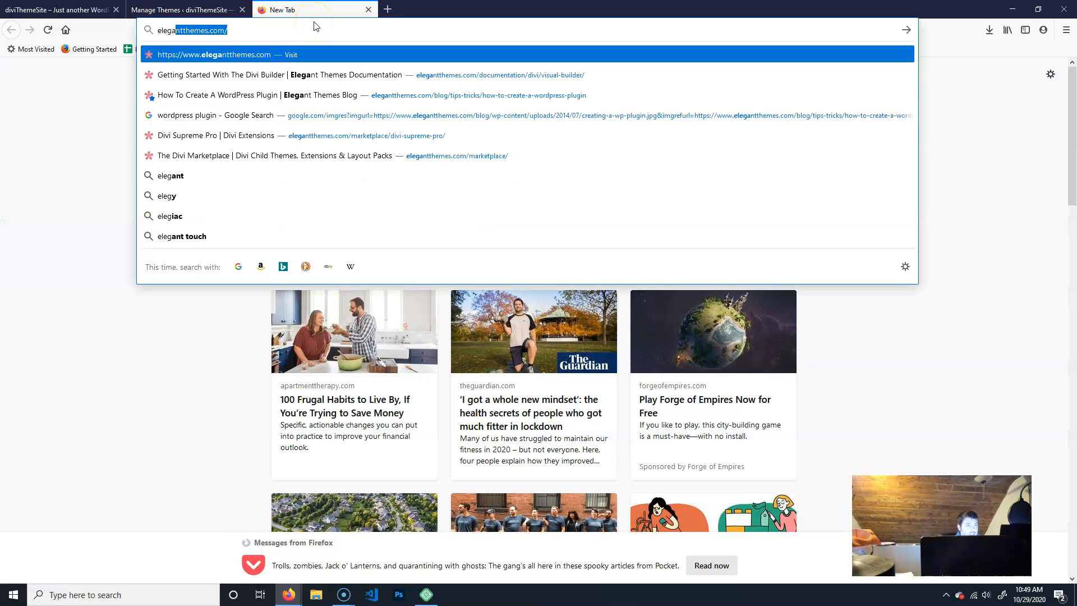
pyautogui.press('Return')
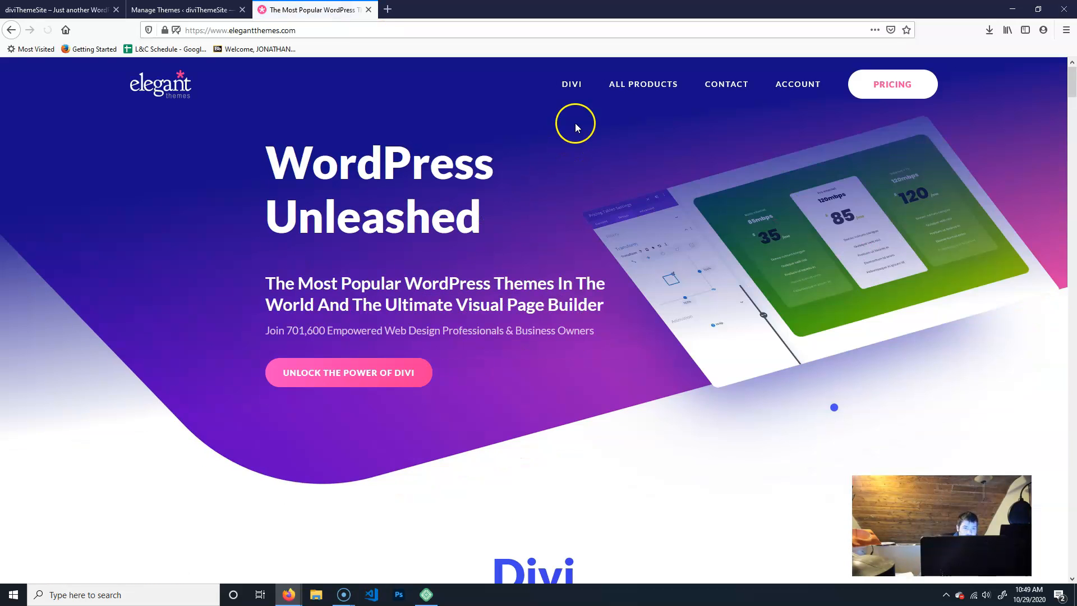
pyautogui.moveTo(572, 84)
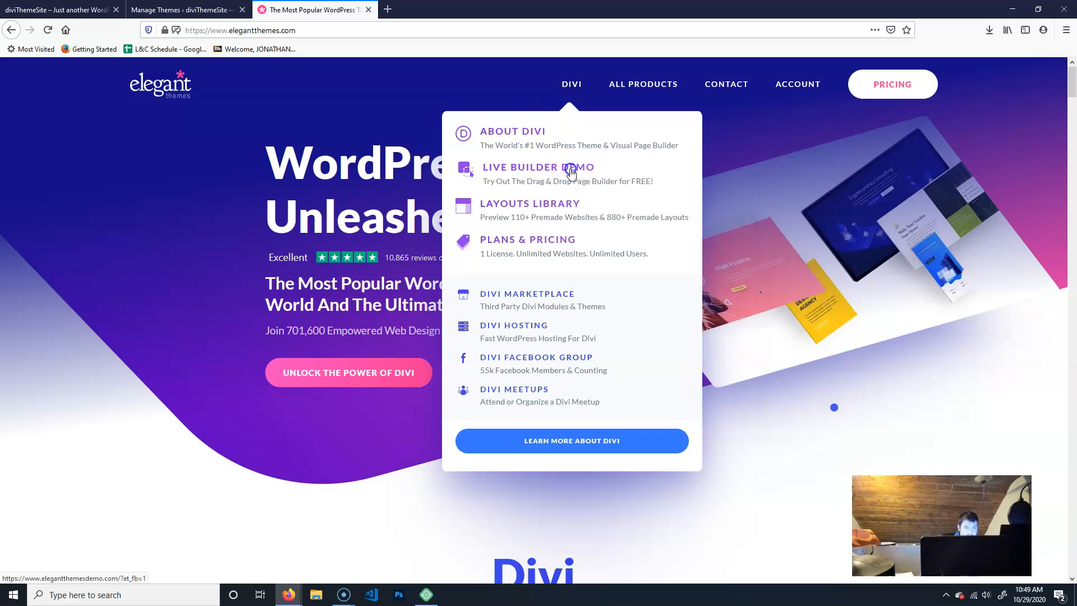
pyautogui.click(647, 181)
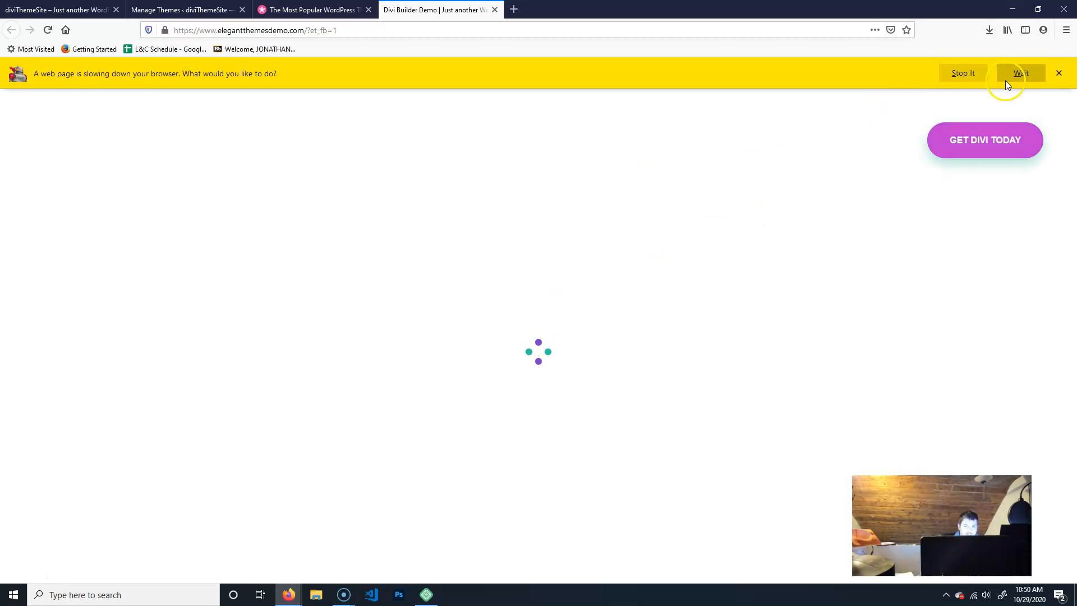
pyautogui.click(968, 73)
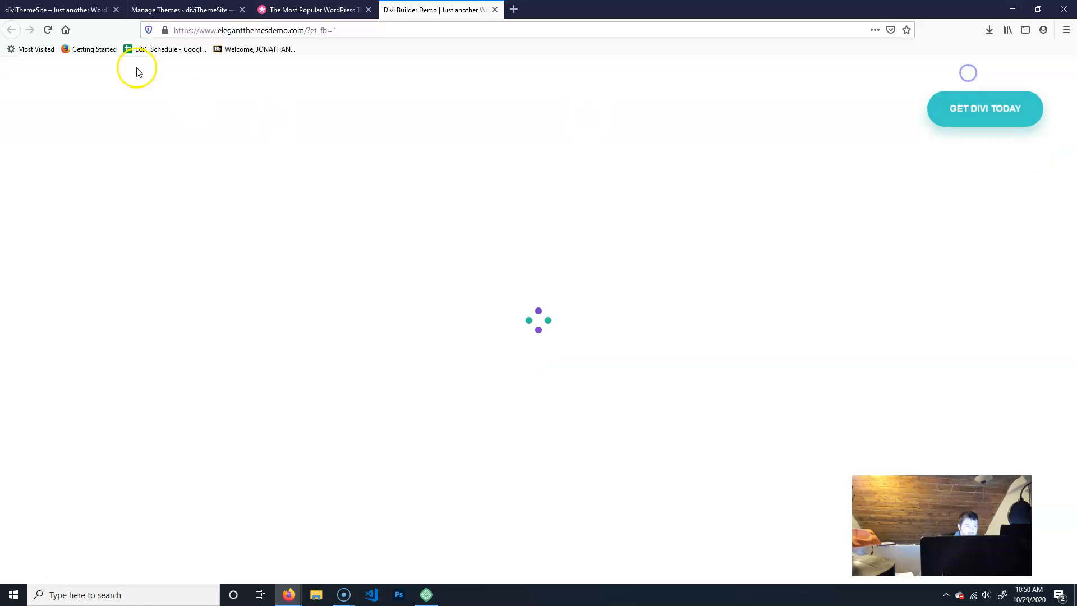
pyautogui.click(271, 8)
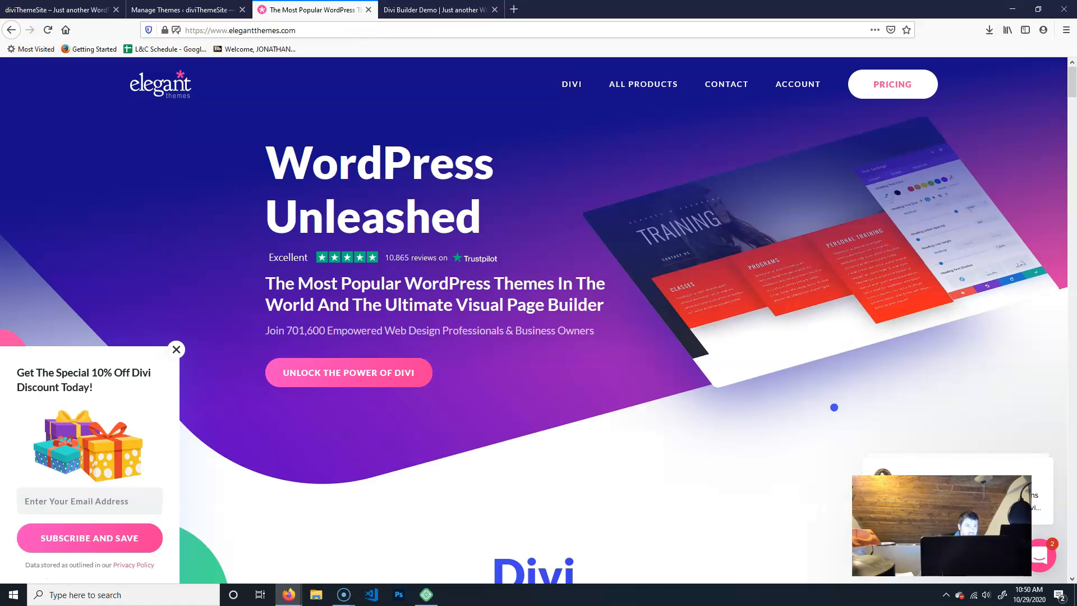
pyautogui.click(494, 10)
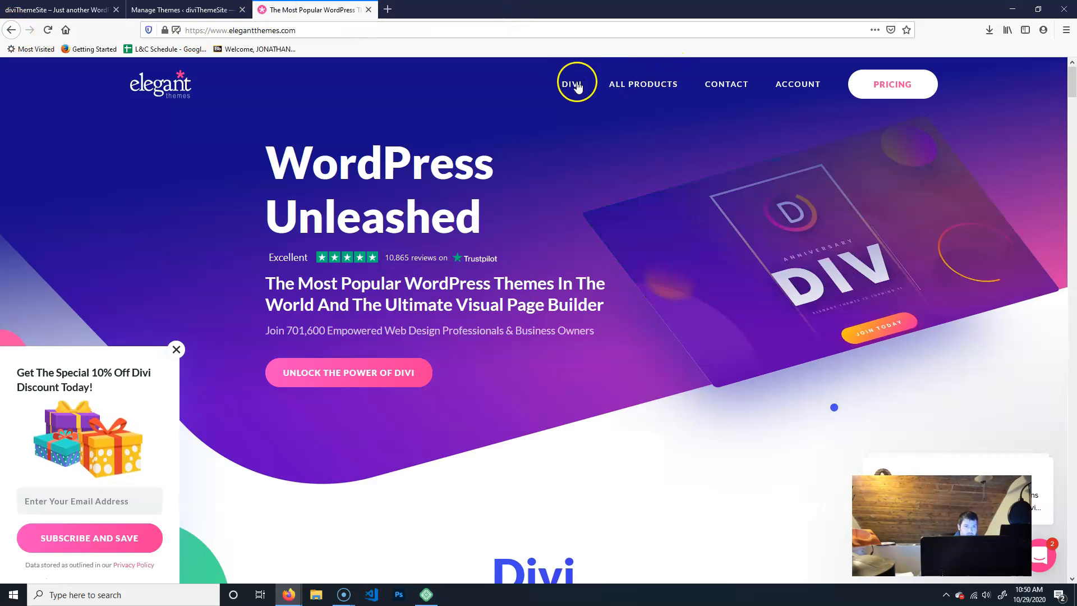
# - Review the About Divi page and the site's other Divi offerings, and close the Elegant Themes site
pyautogui.moveTo(573, 81)
pyautogui.click(513, 132)
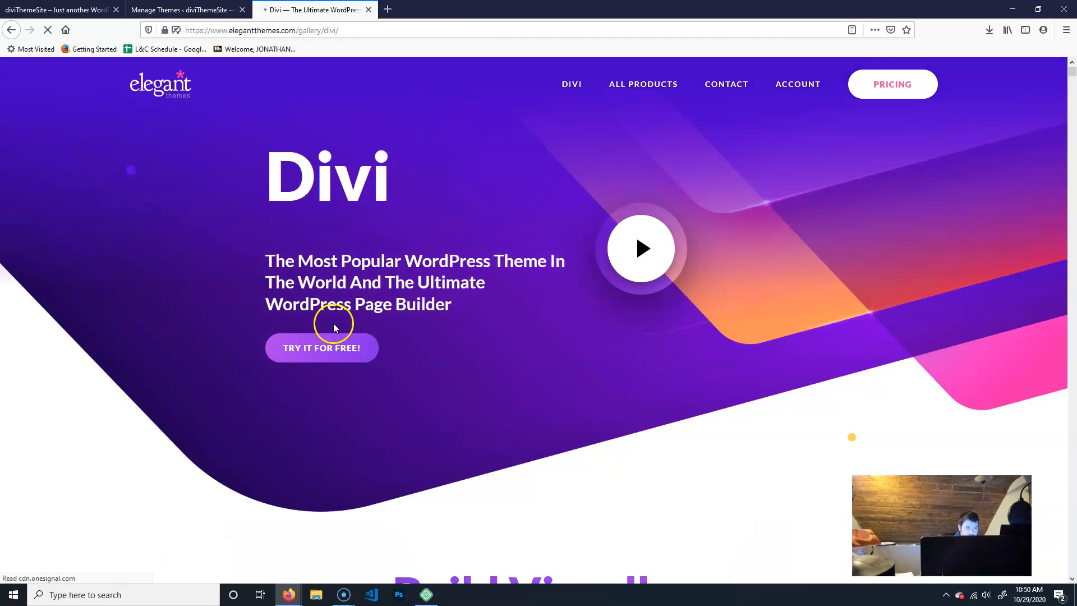
pyautogui.scroll(-12, 590, 382)
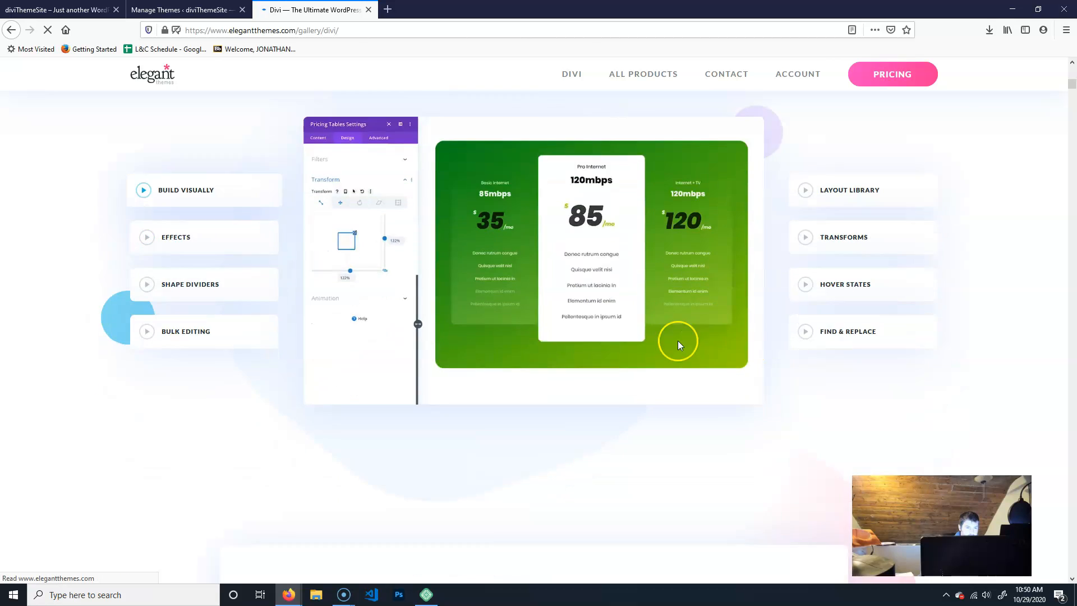
pyautogui.scroll(-12, 597, 334)
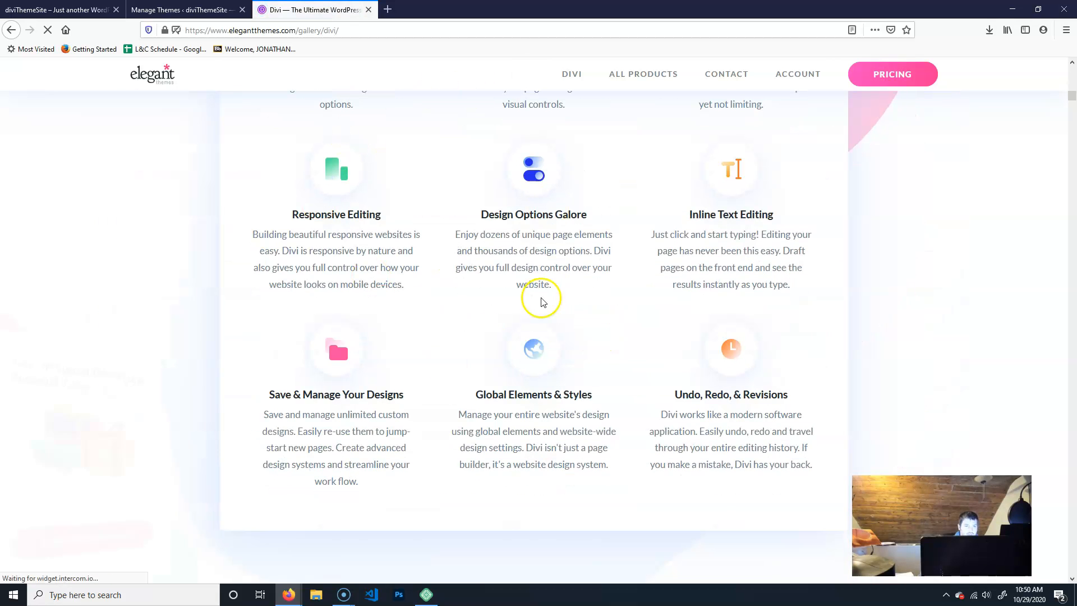
pyautogui.scroll(10, 560, 445)
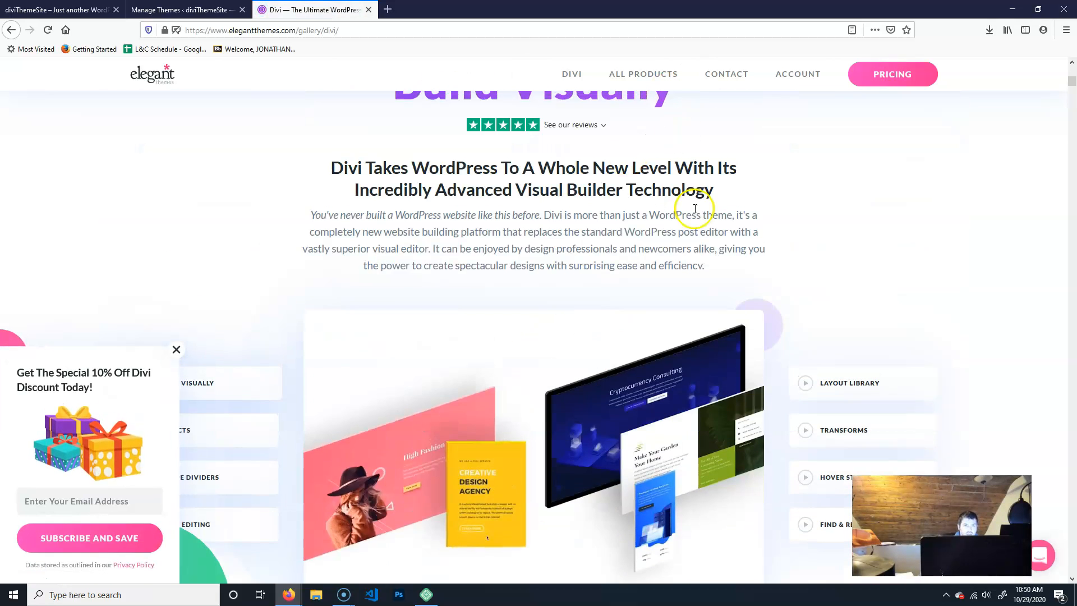
pyautogui.scroll(4, 695, 209)
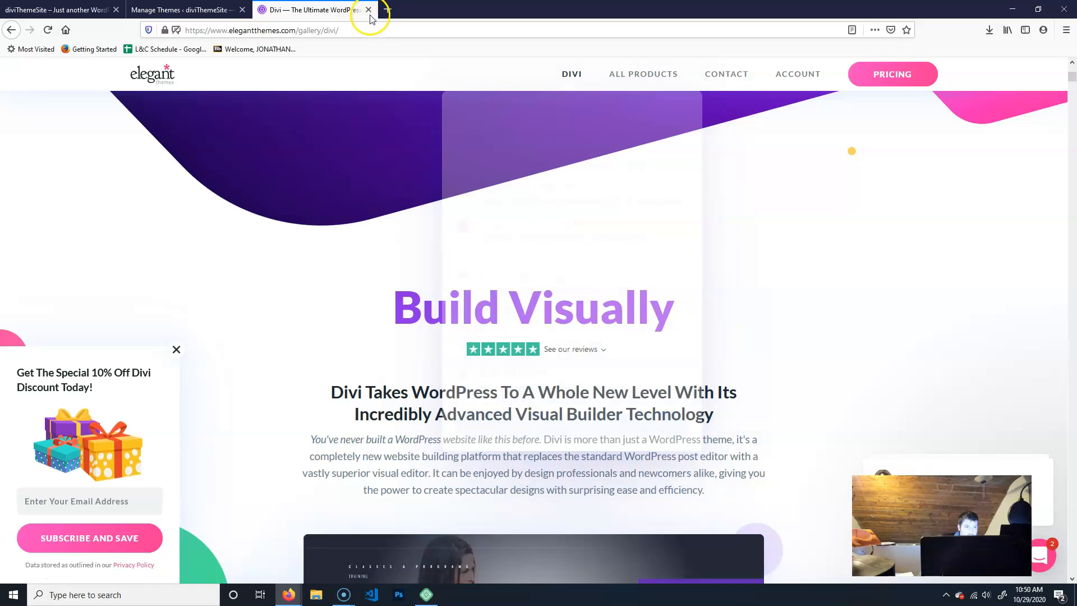
pyautogui.moveTo(577, 75)
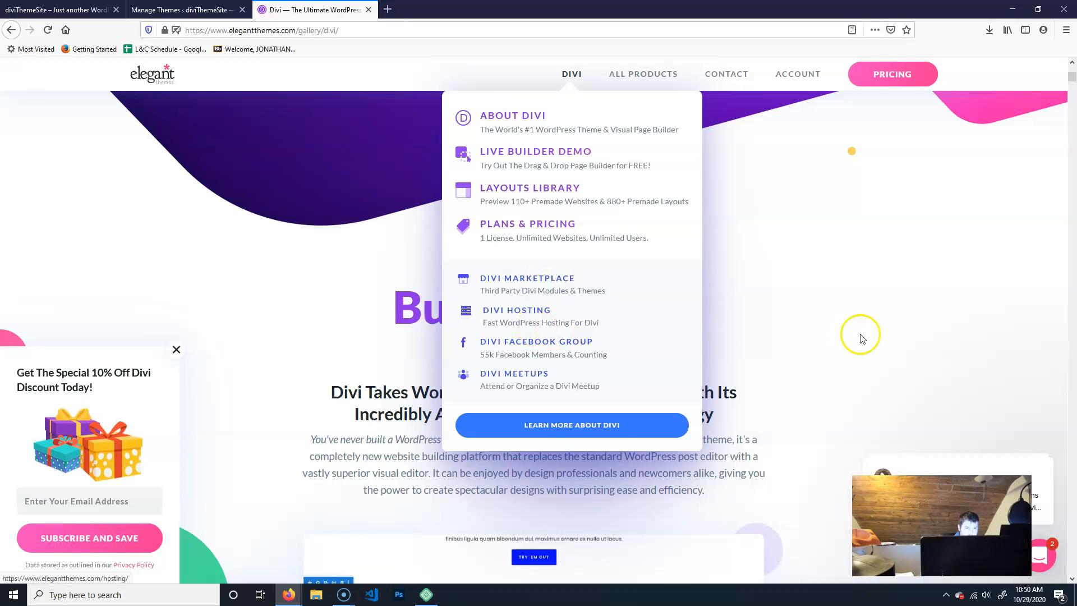
pyautogui.click(368, 10)
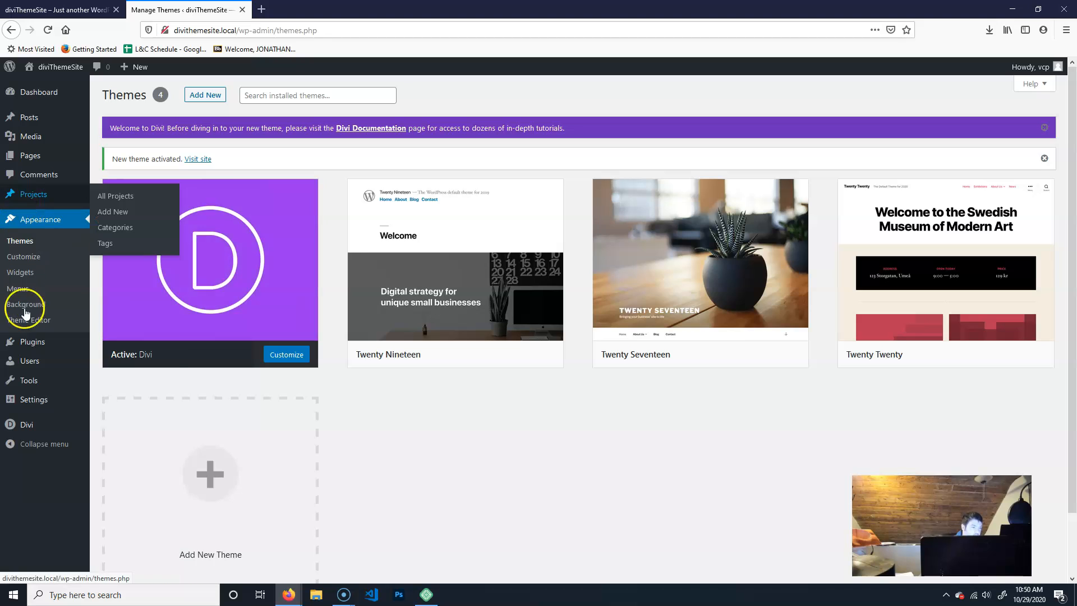
# - Check the site's installed plugins and return to the Themes page
pyautogui.click(31, 342)
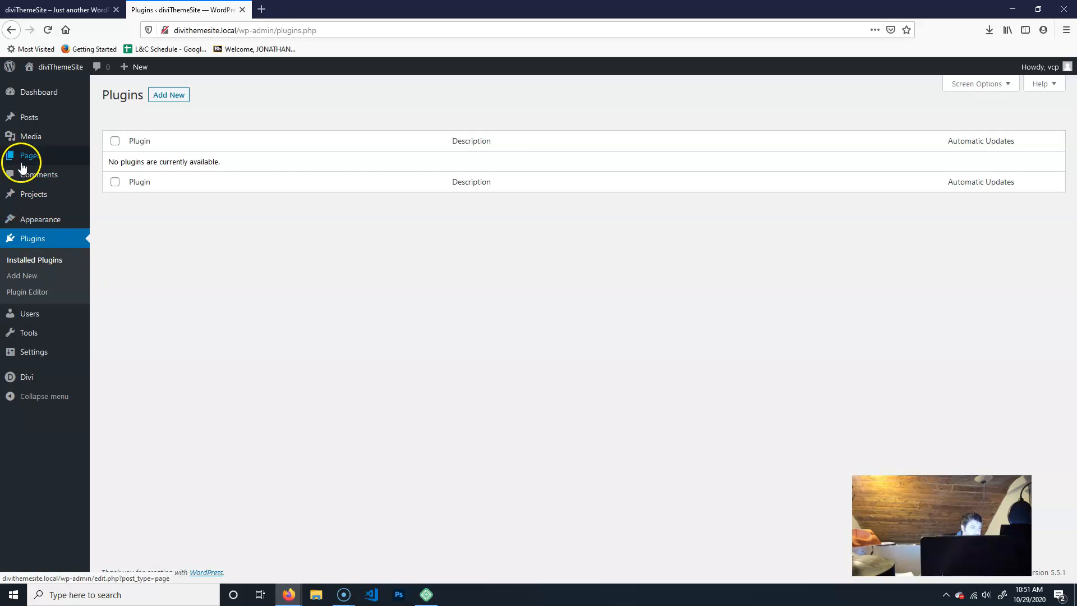
pyautogui.moveTo(41, 224)
pyautogui.click(108, 221)
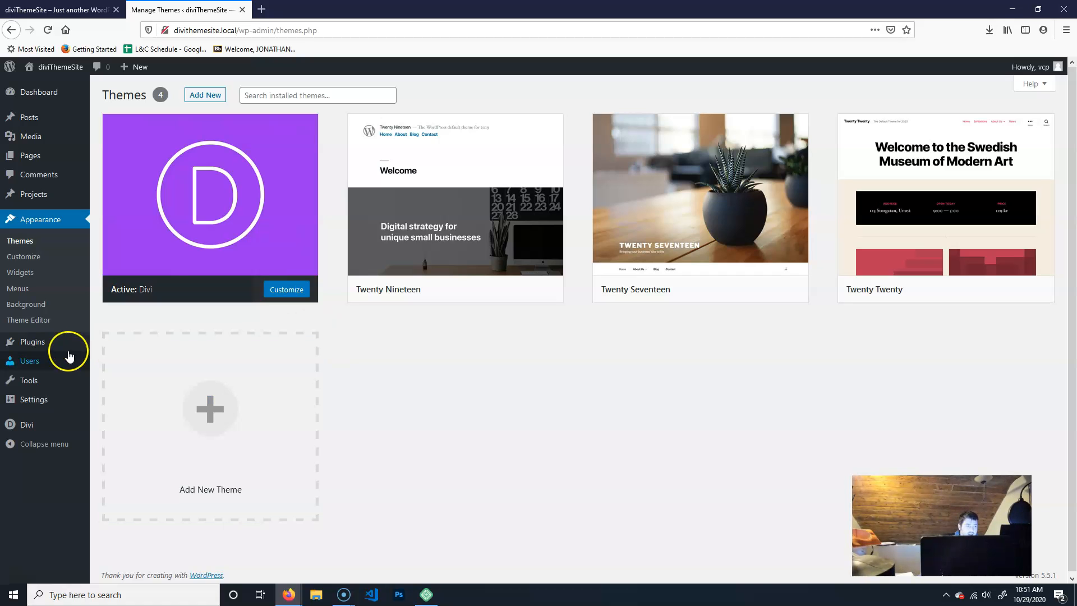
# - Search the plugin directory for "duplicate", and install and activate the Duplicate Page plugin
pyautogui.click(29, 344)
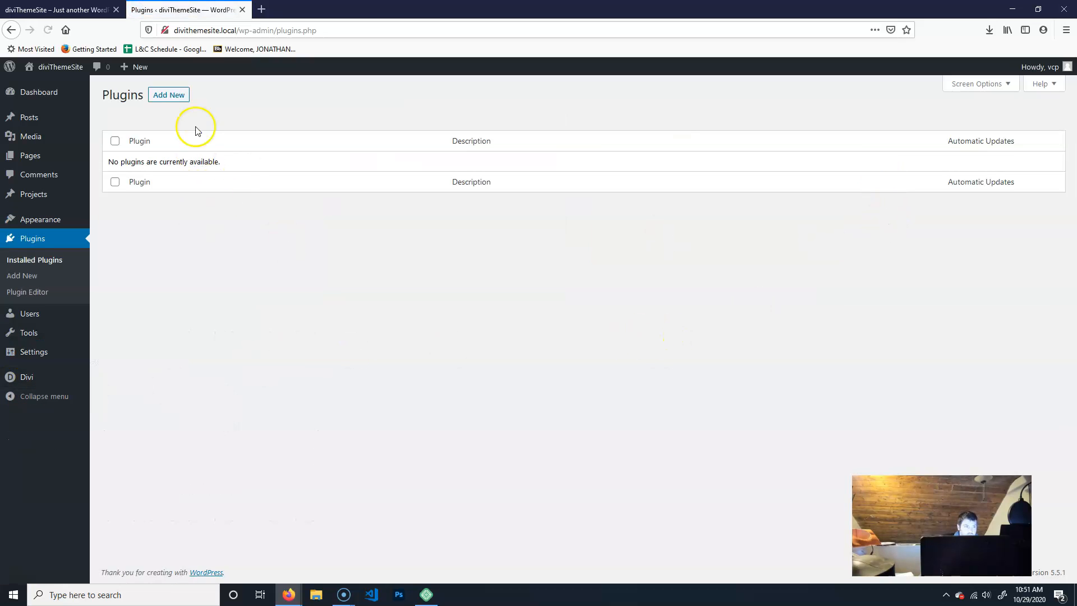
pyautogui.click(158, 96)
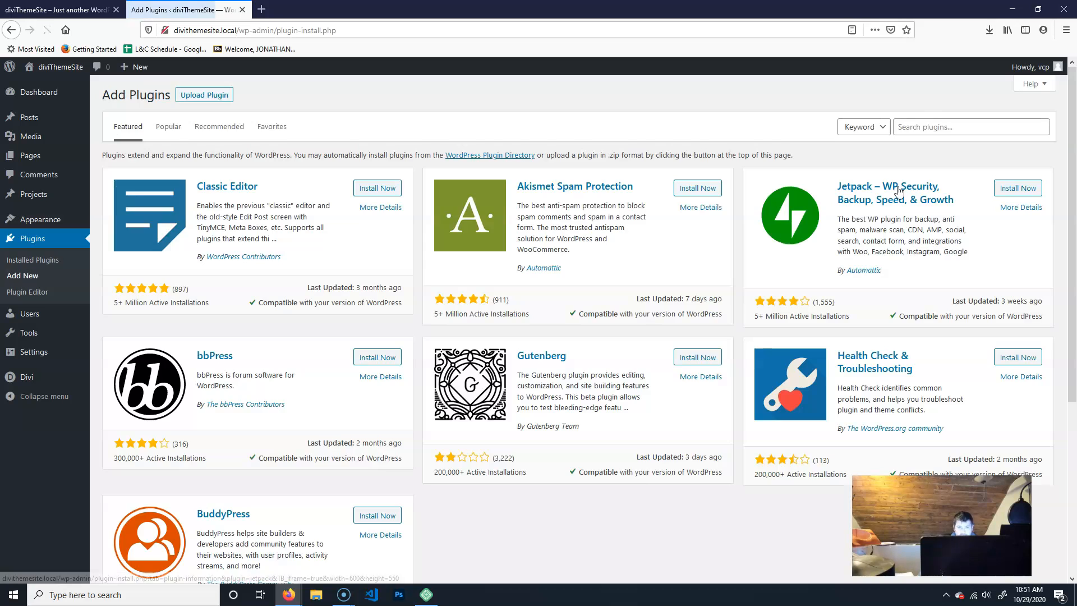
pyautogui.click(943, 128)
pyautogui.write('duplicate')
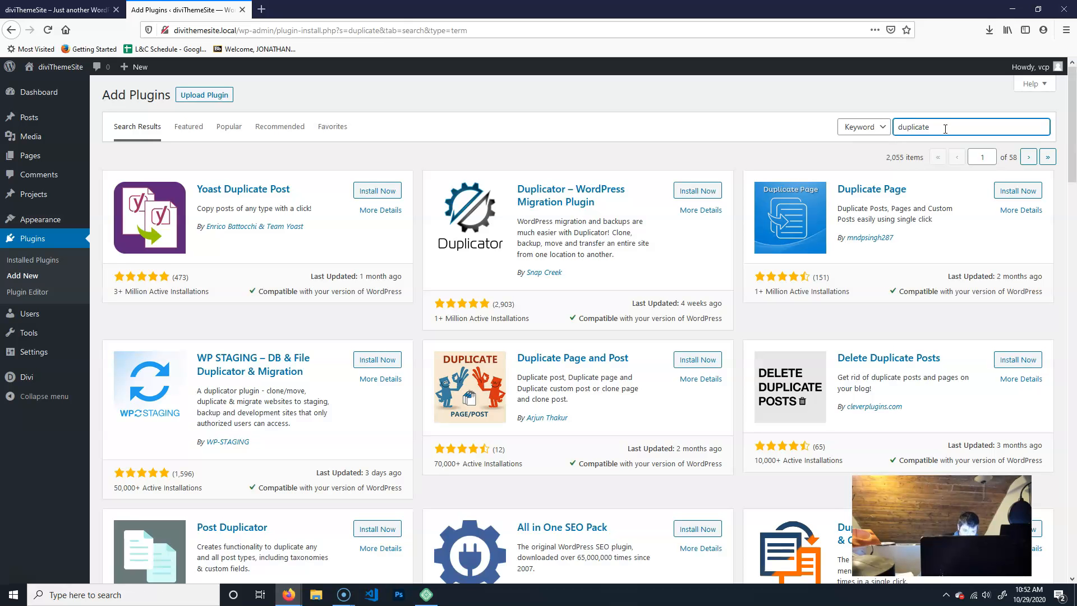
pyautogui.click(1018, 192)
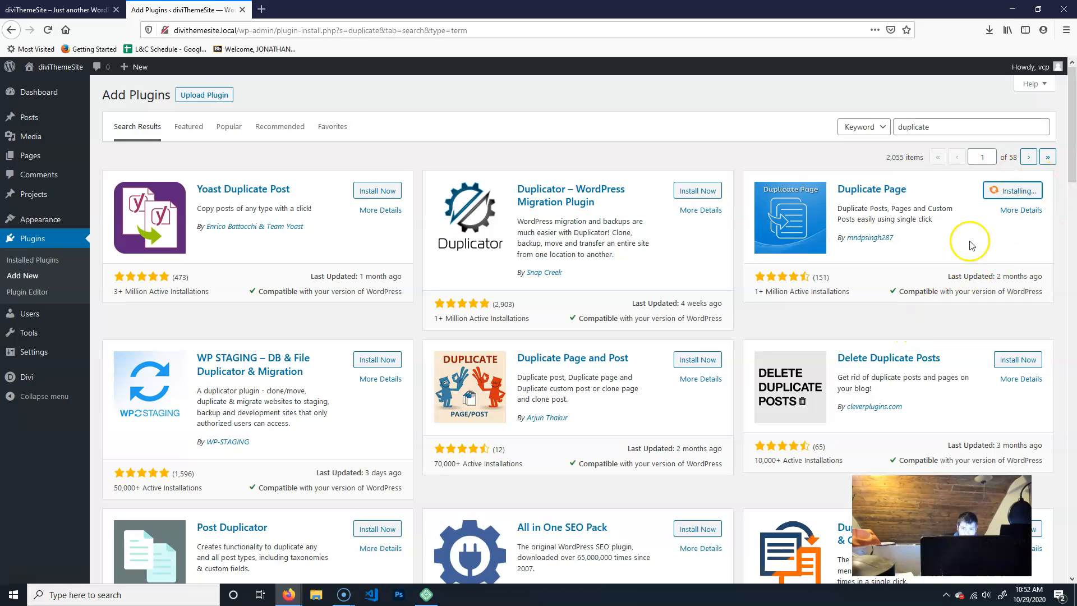
pyautogui.click(1022, 191)
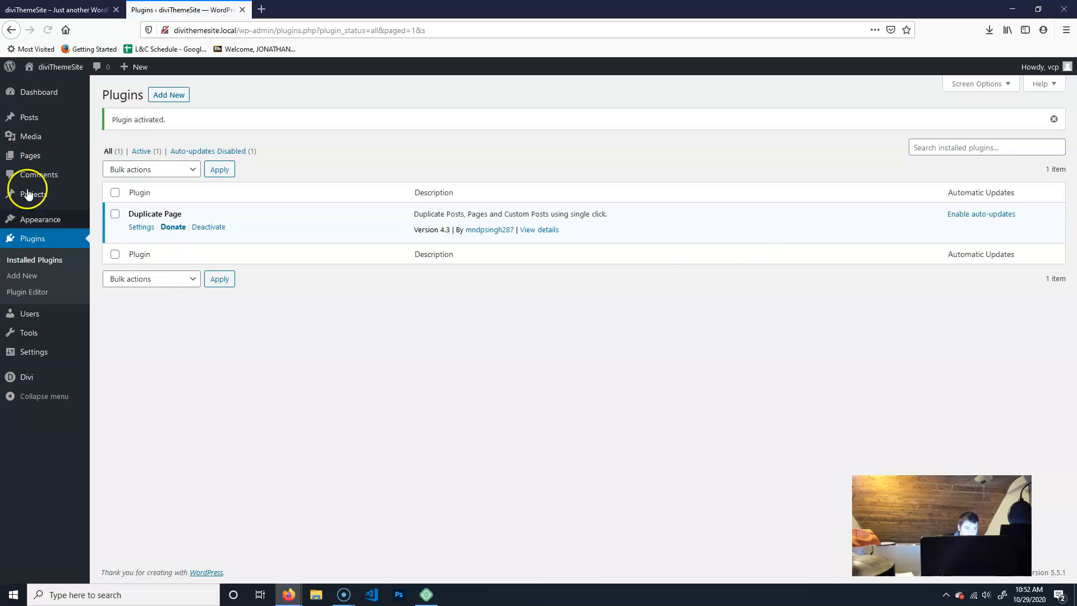
# - Change the site title to "Divi Theme Site" in the general settings
pyautogui.moveTo(41, 319)
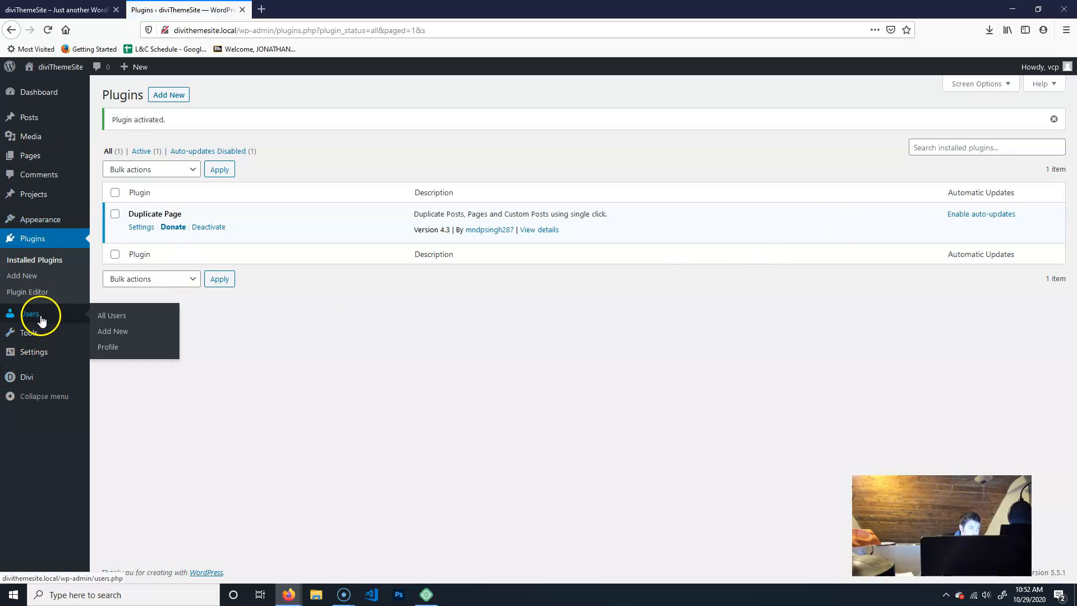
pyautogui.moveTo(44, 362)
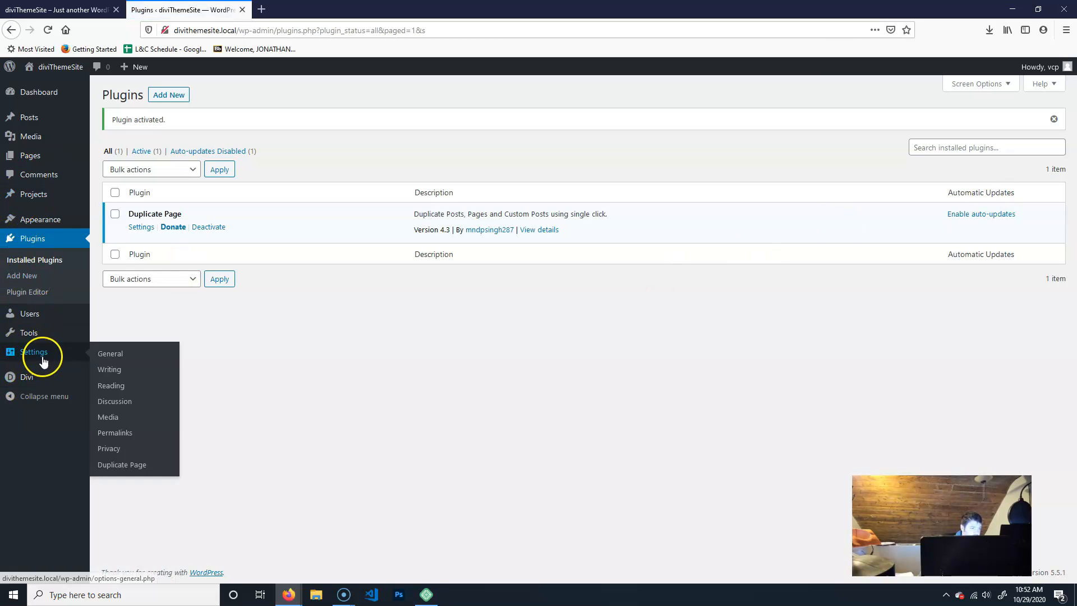
pyautogui.click(106, 354)
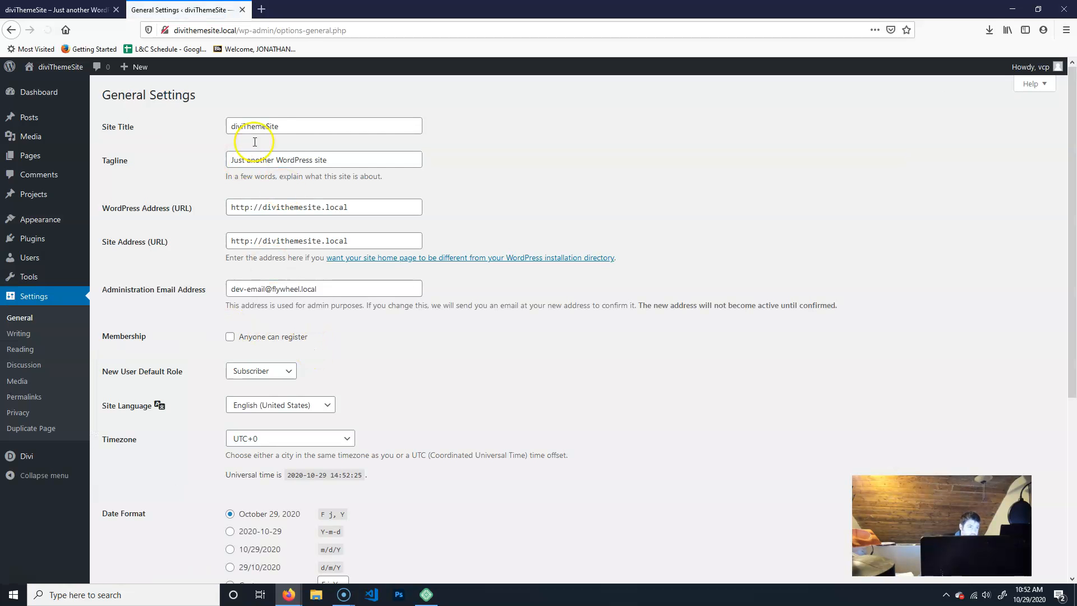
pyautogui.click(301, 125)
pyautogui.click(279, 120)
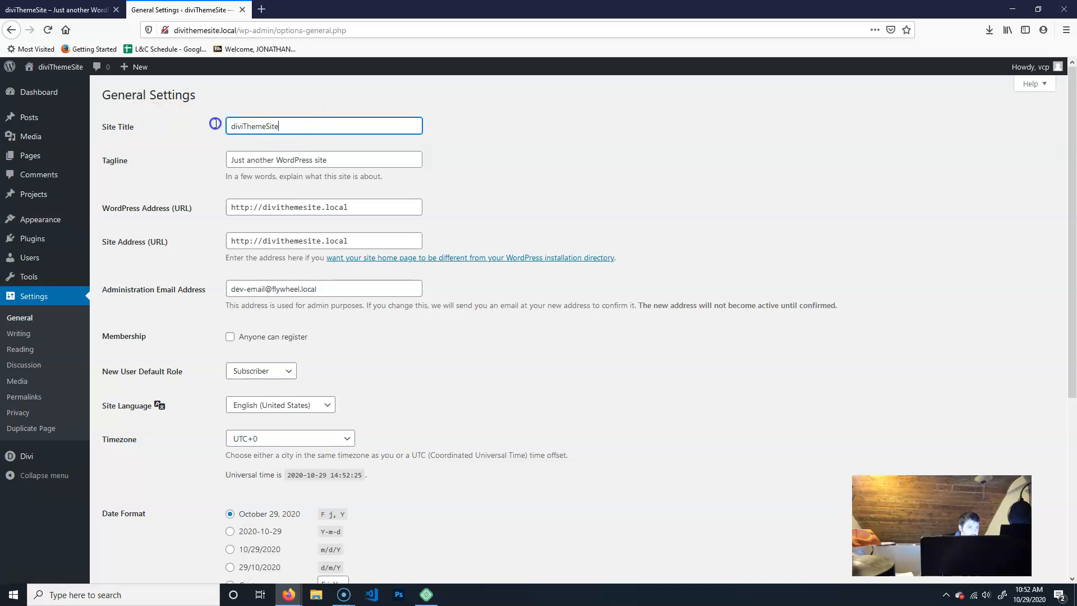
pyautogui.moveTo(227, 125); pyautogui.dragTo(290, 124)
pyautogui.write('Divi Theme S')
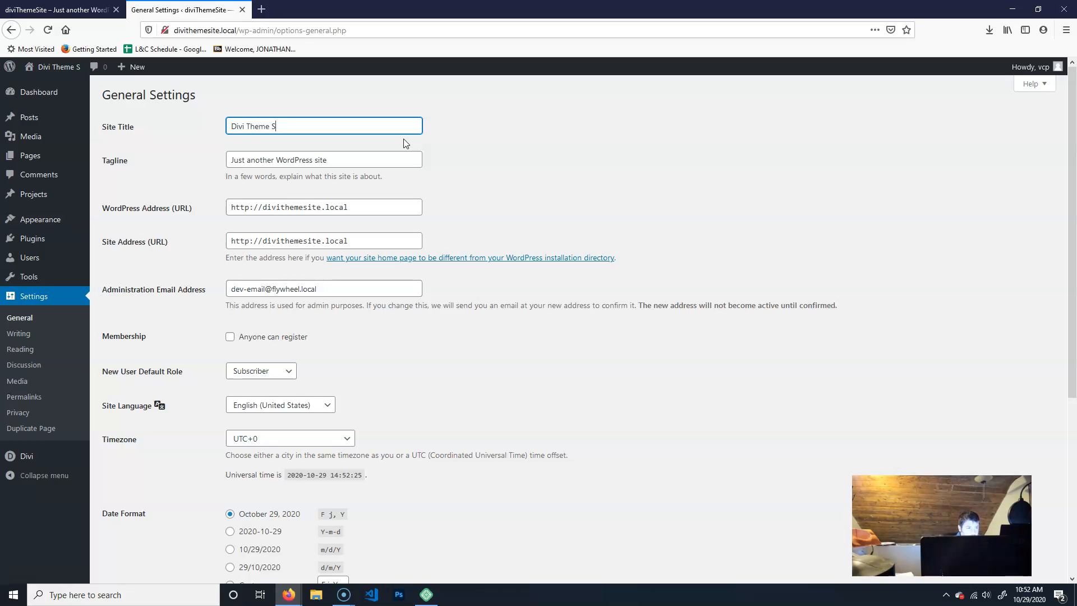
pyautogui.write('ite')
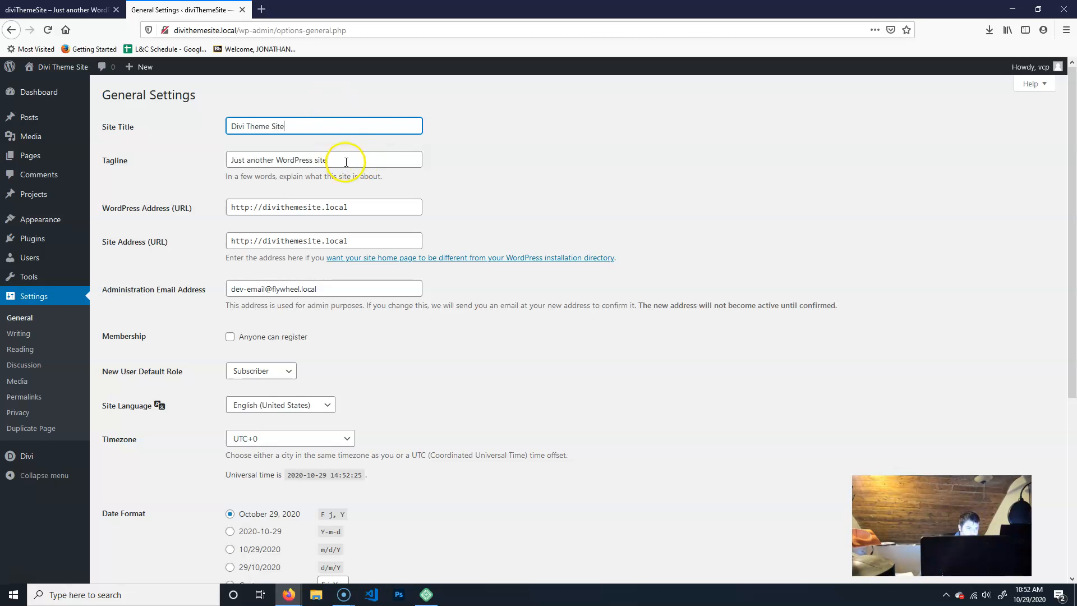
# - Set the tagline to "Learn about Divi!" and save the general settings
pyautogui.press('Tab')
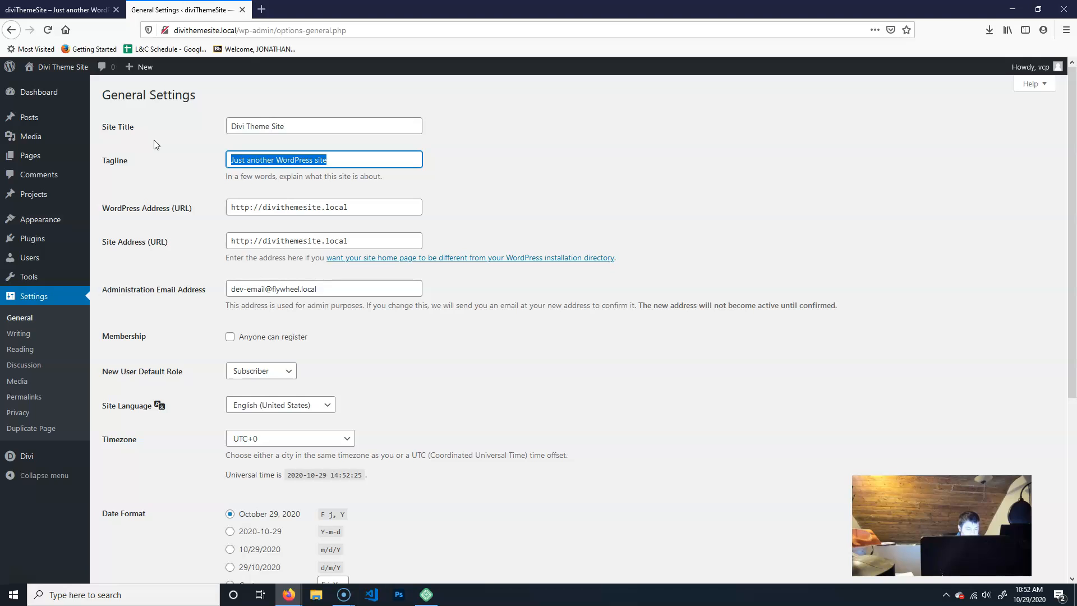
pyautogui.write('Learn about Divi!')
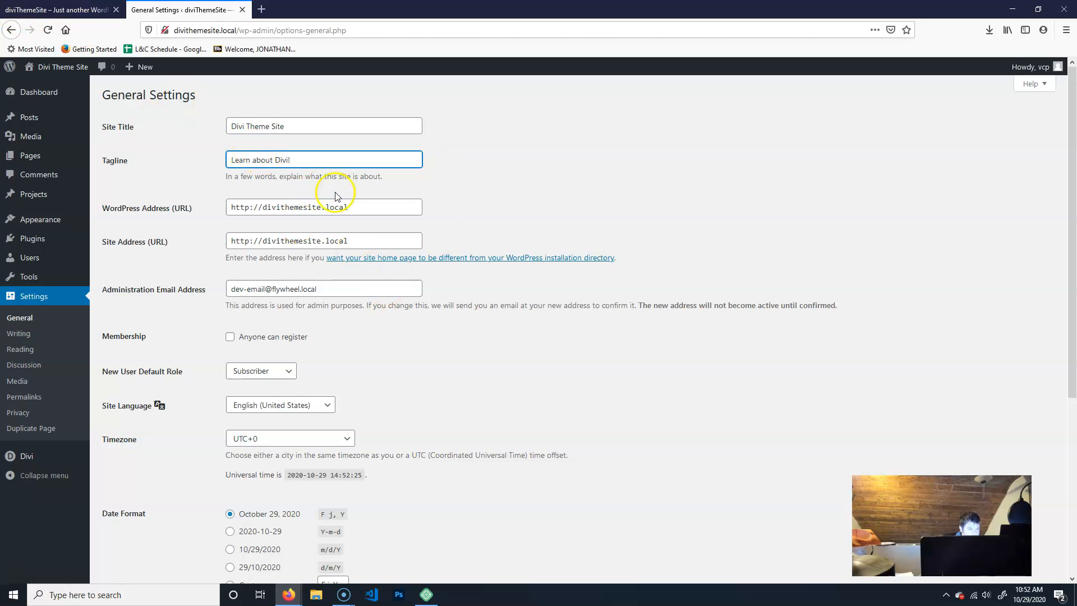
pyautogui.scroll(-4, 417, 370)
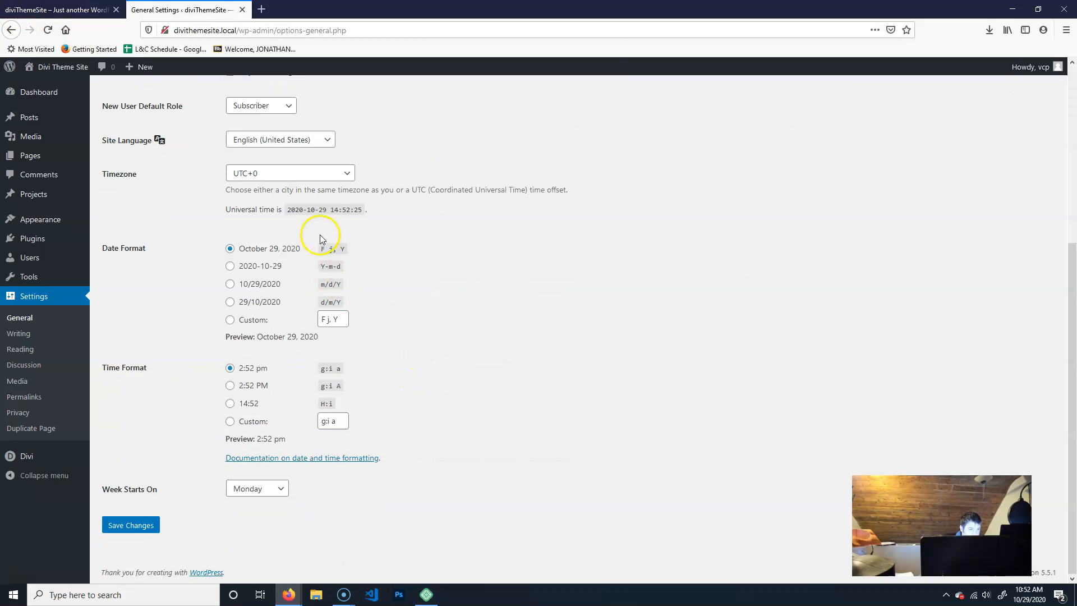
pyautogui.click(309, 175)
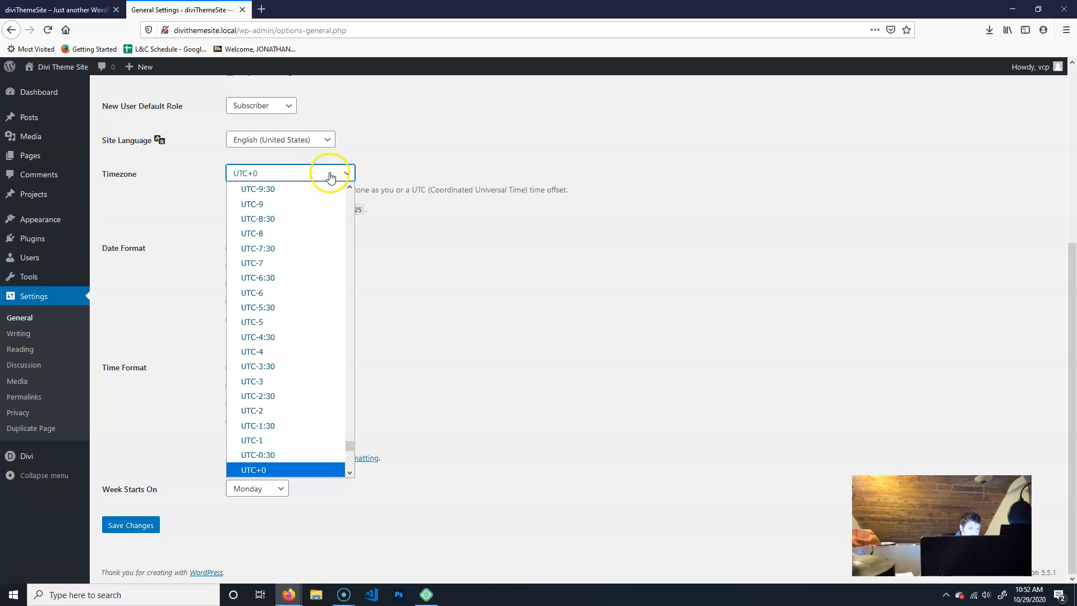
pyautogui.click(490, 190)
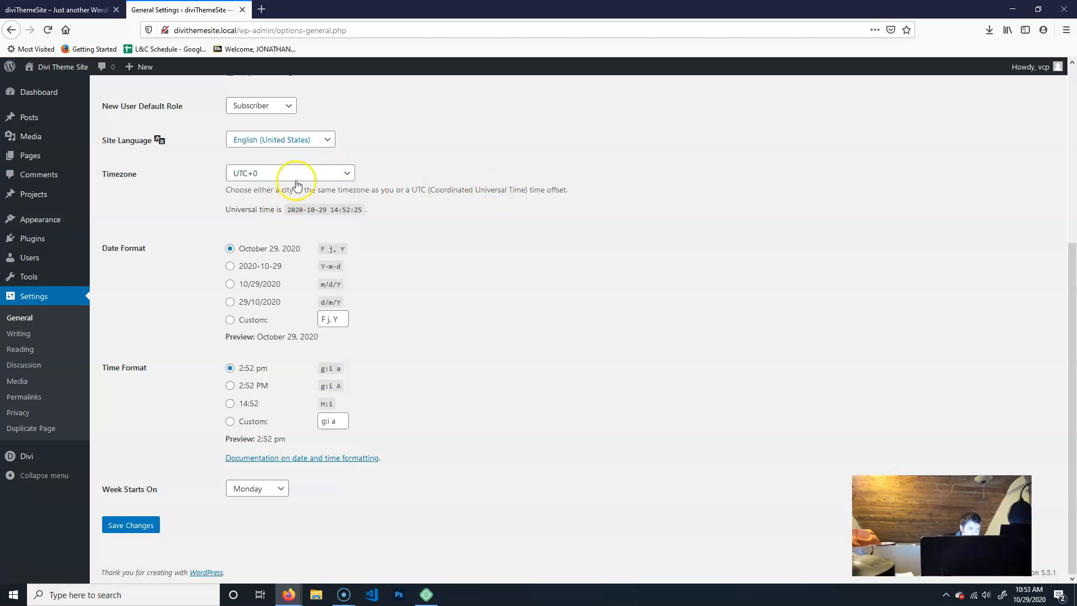
pyautogui.click(115, 529)
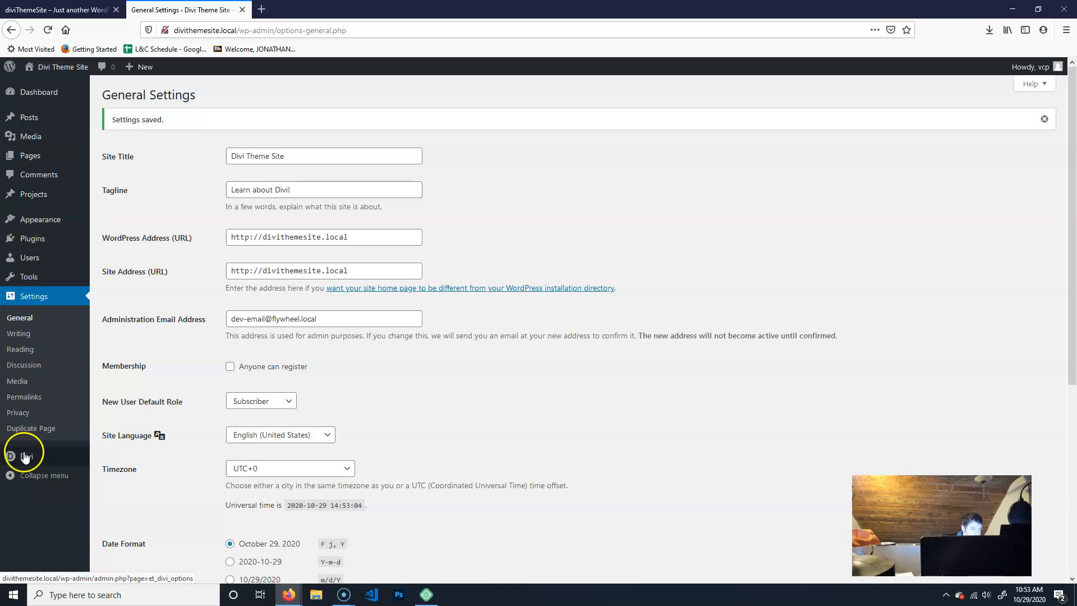
# - Open the Divi Theme Options and load teachmecone.flywheelsites.com in a separate browser tab for comparison
pyautogui.moveTo(25, 456)
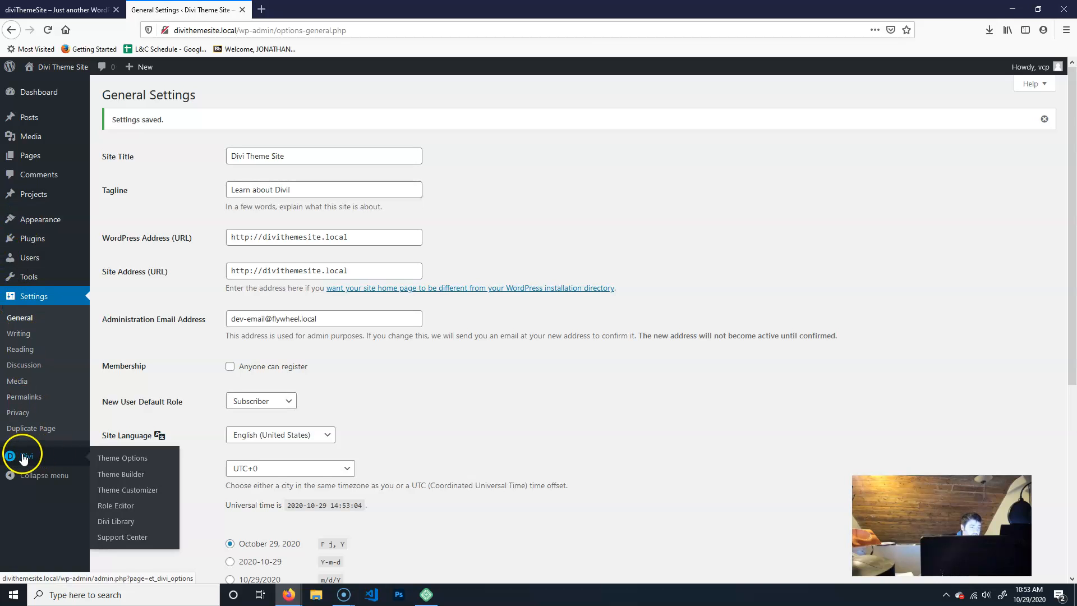
pyautogui.click(120, 458)
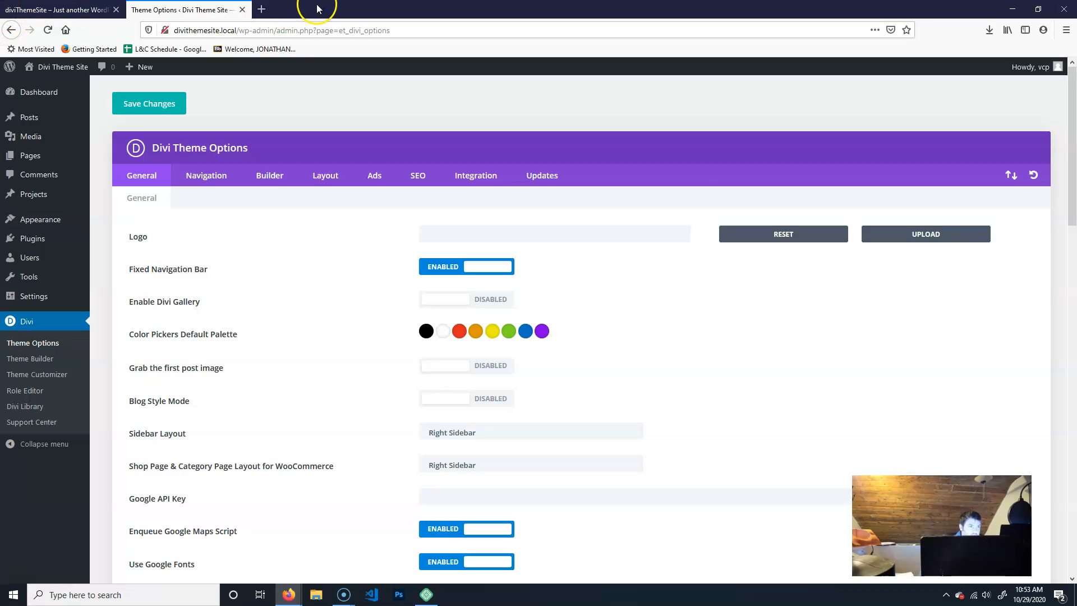
pyautogui.click(264, 9)
pyautogui.write('teachmecone.flywheelsites.com/')
pyautogui.press('Return')
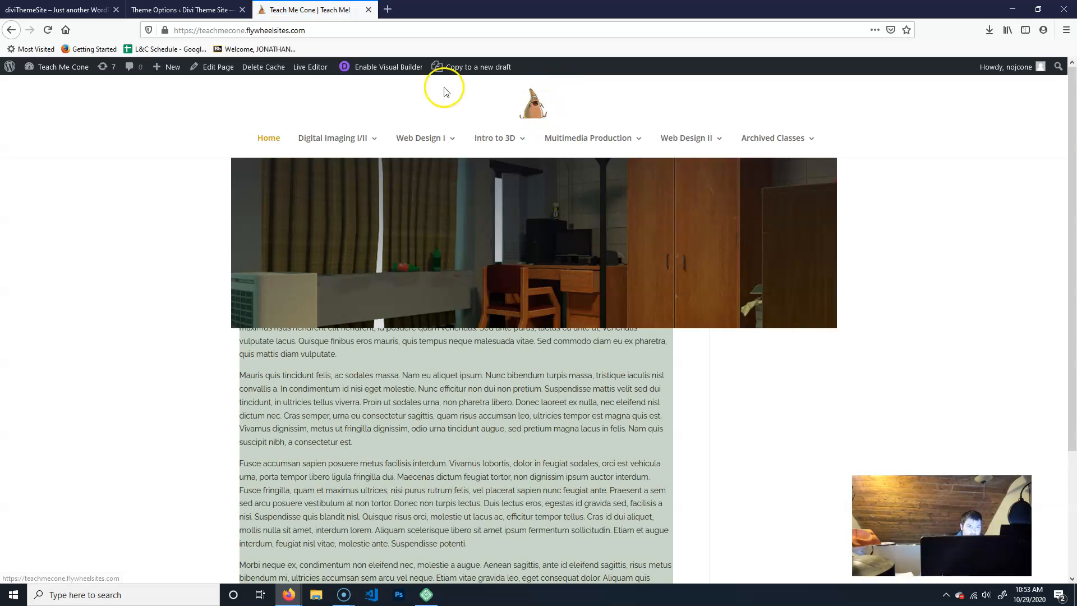
pyautogui.click(184, 9)
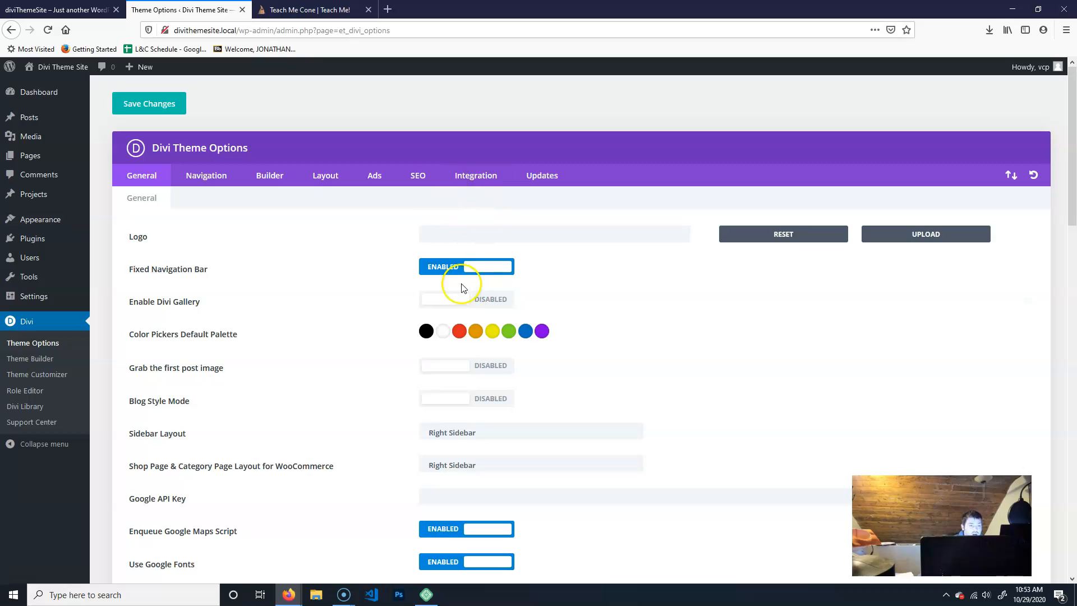
# - Examine how the fixed navigation bar behaves on the Teach Me Cone home page and its DI I/II Class 01 page
pyautogui.click(286, 10)
pyautogui.scroll(-3, 801, 357)
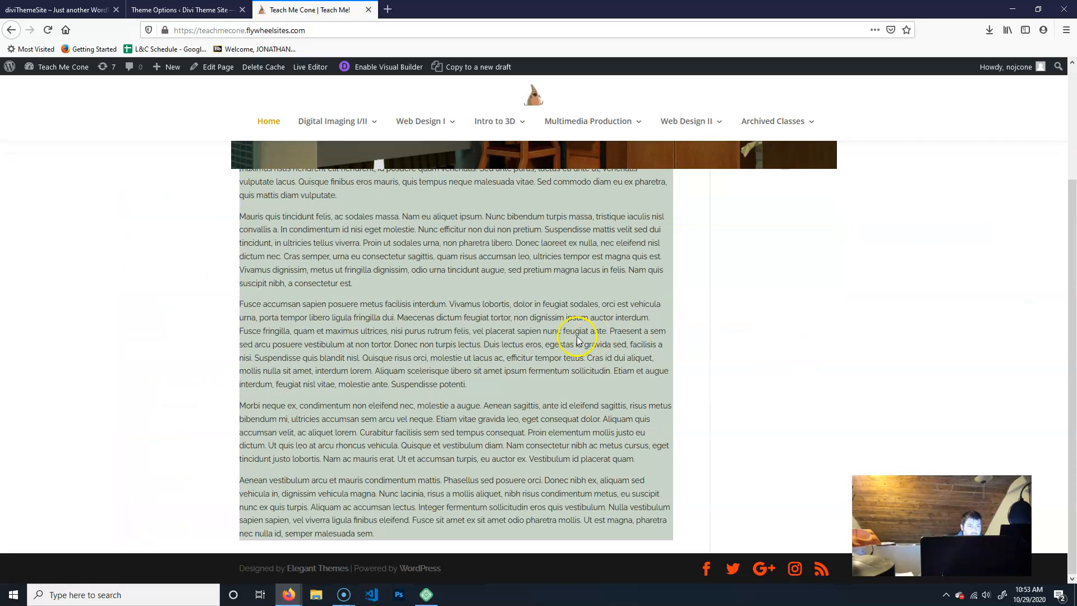
pyautogui.scroll(3, 385, 142)
pyautogui.moveTo(331, 138)
pyautogui.click(345, 193)
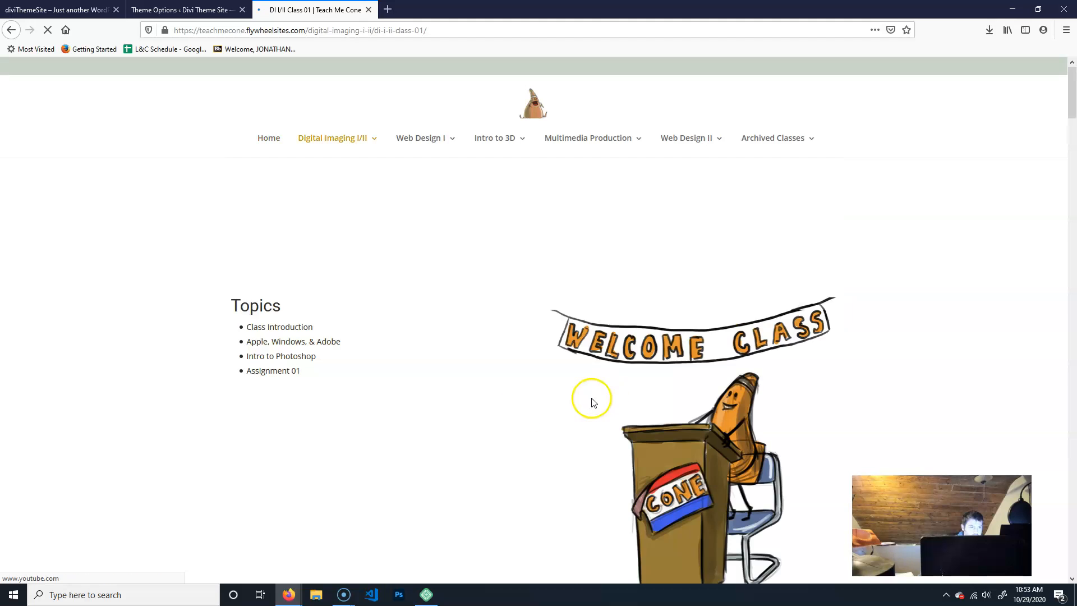
pyautogui.scroll(-5, 589, 397)
pyautogui.scroll(-7, 438, 336)
pyautogui.moveTo(366, 134)
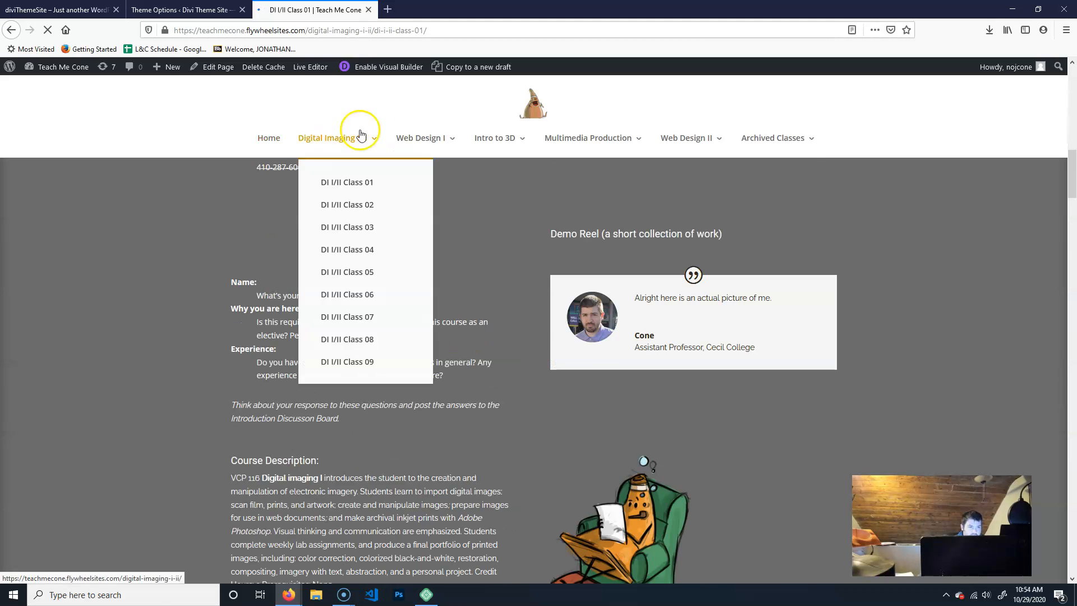
pyautogui.scroll(-1, 370, 334)
pyautogui.scroll(-2, 617, 269)
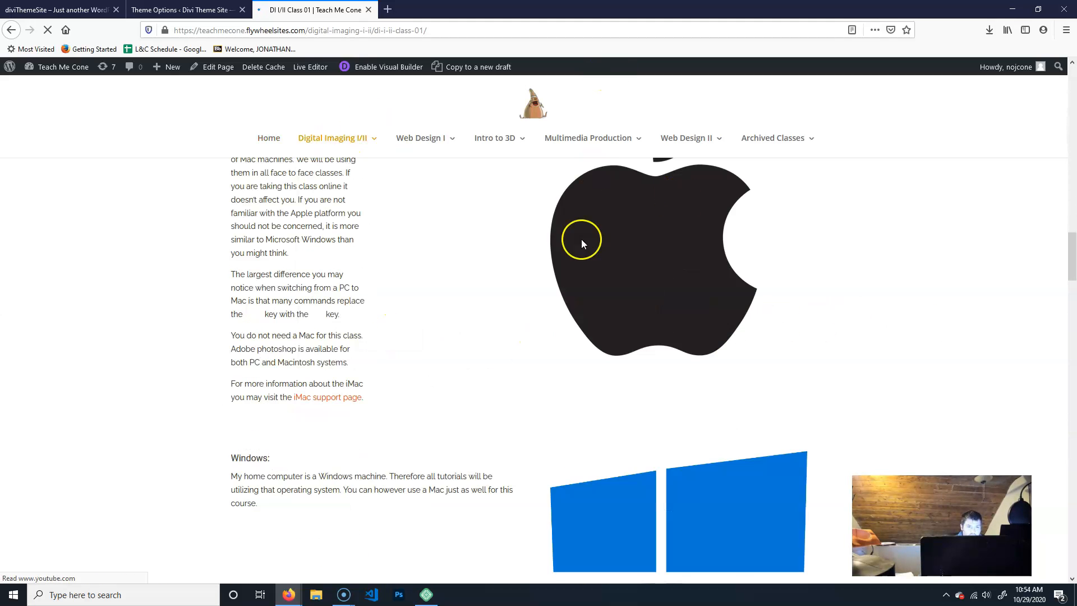
# - Enable the Divi Gallery in the local site's Divi Theme Options
pyautogui.click(190, 9)
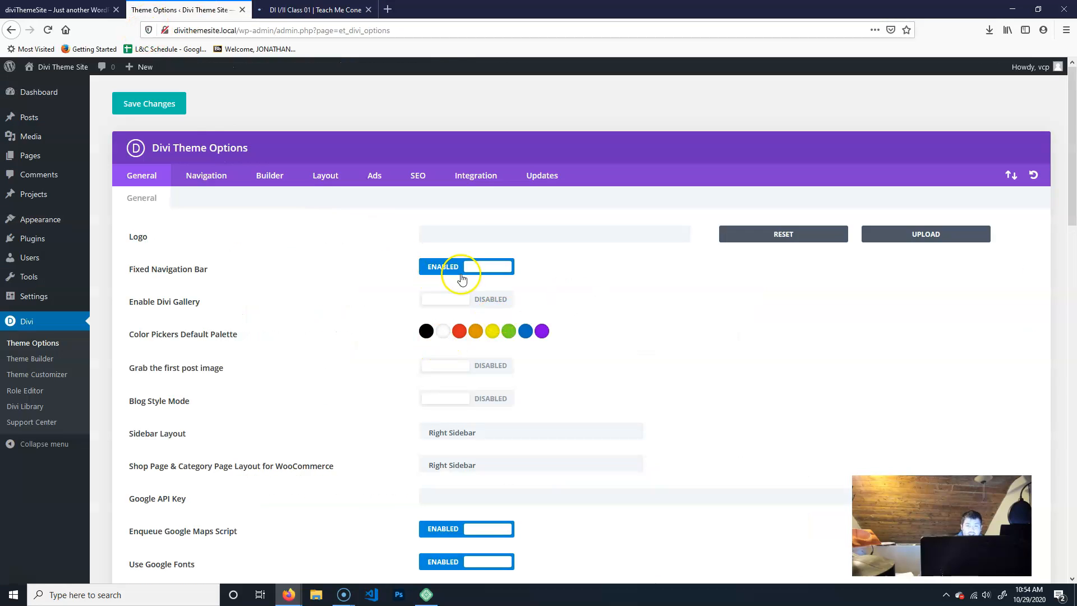
pyautogui.click(446, 304)
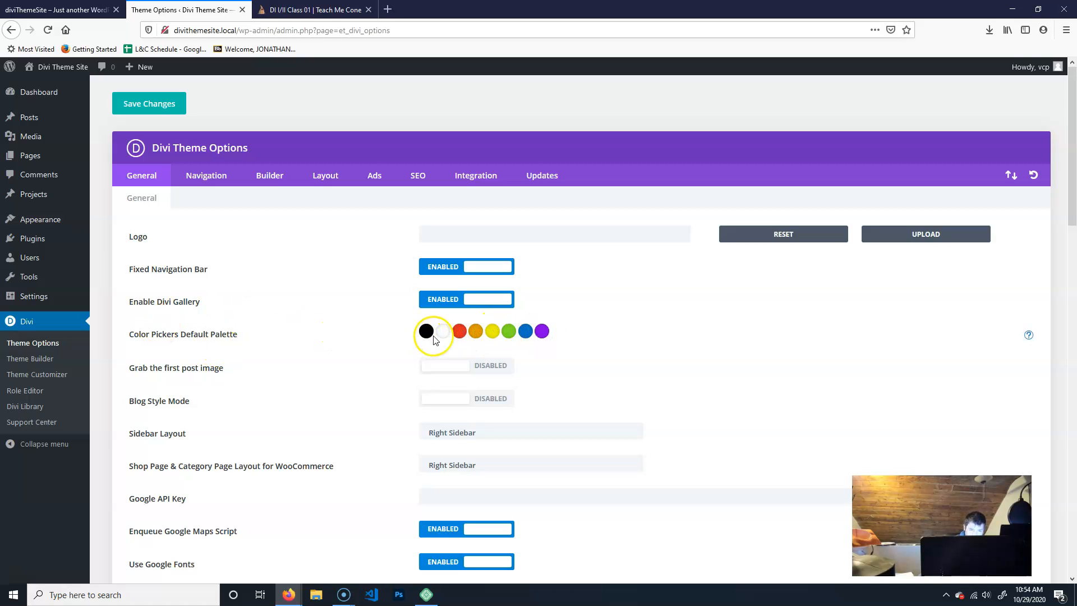
# - Launch the Visual Builder on the DI I/II Class 01 page and return to the Divi Theme Options
pyautogui.click(316, 9)
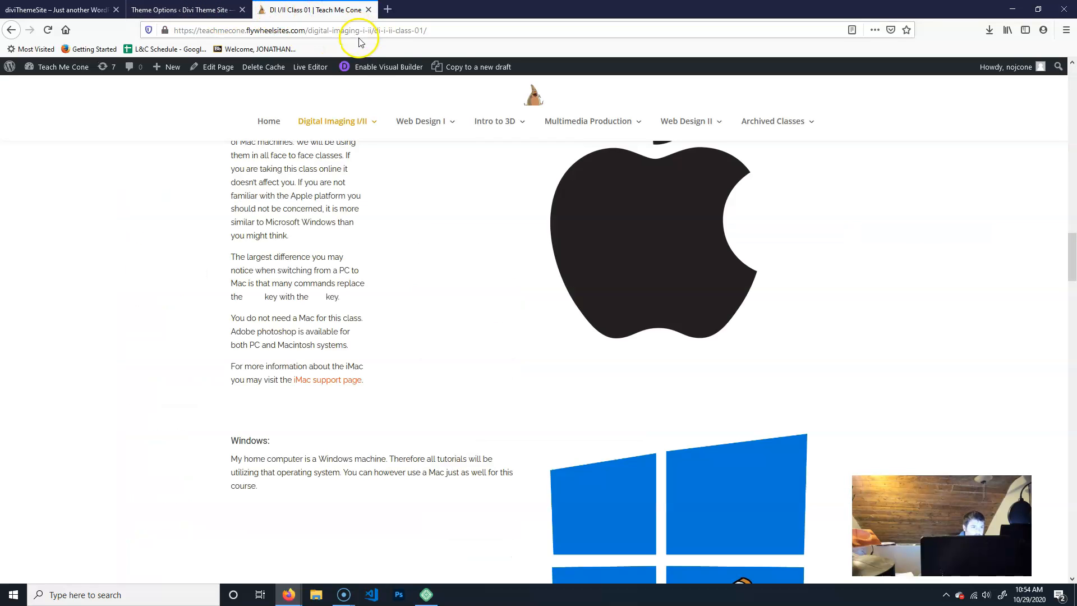
pyautogui.click(373, 66)
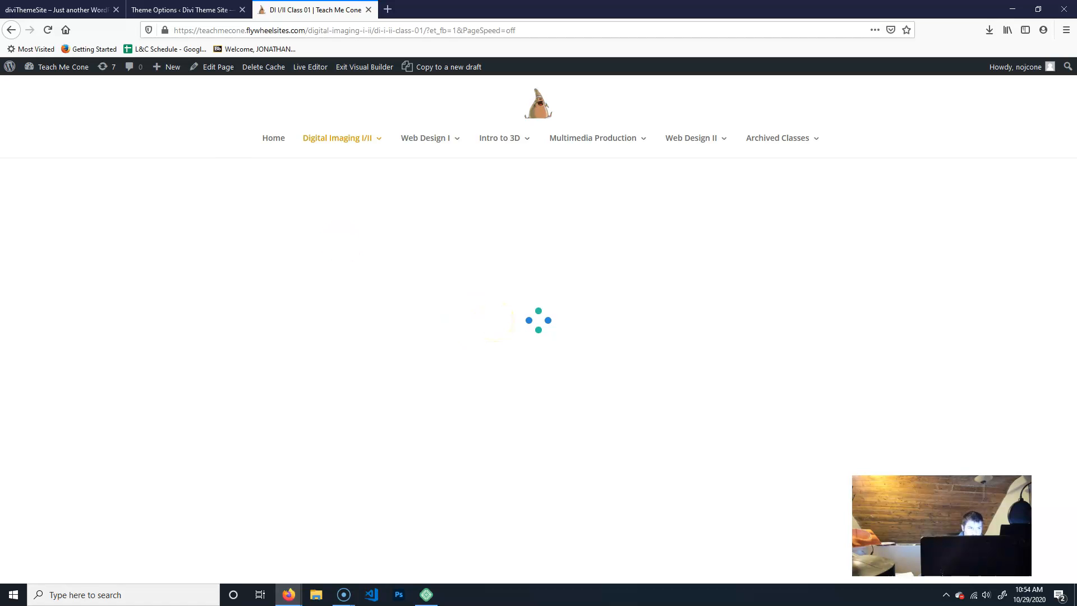
pyautogui.hotkey('ctrl', 'shift', 'Tab')
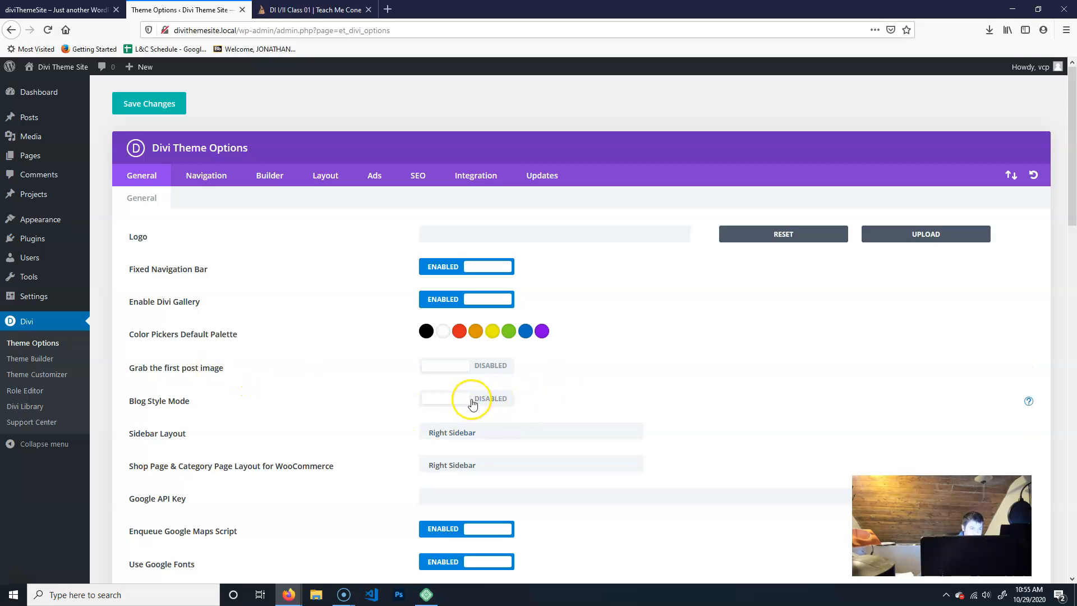
# - Check the Sidebar Layout choices and disable the Show Instagram Icon option in the theme options
pyautogui.scroll(-3, 472, 403)
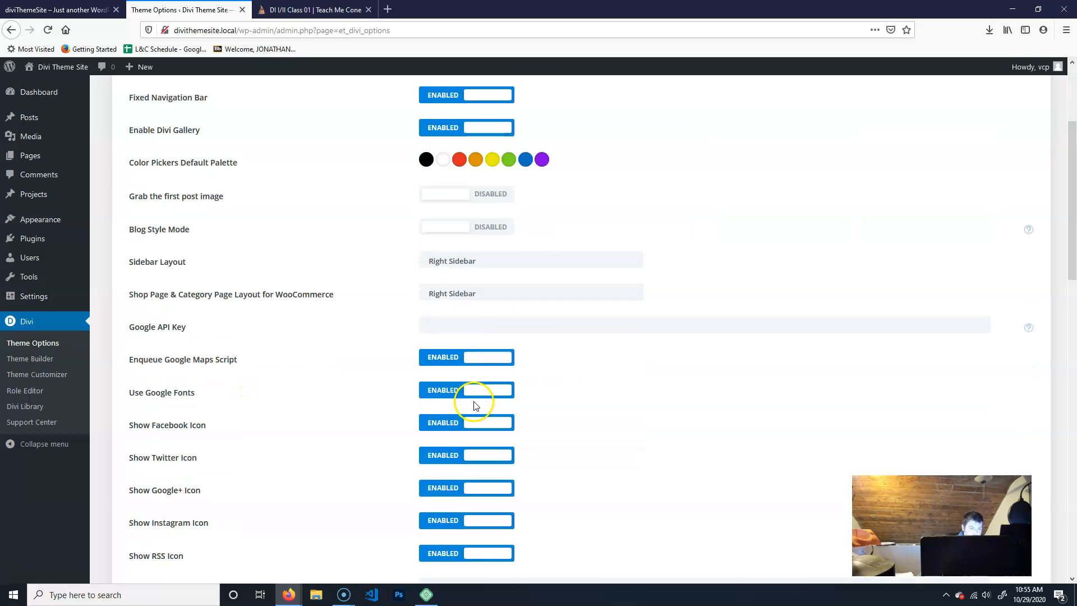
pyautogui.click(472, 271)
pyautogui.click(752, 220)
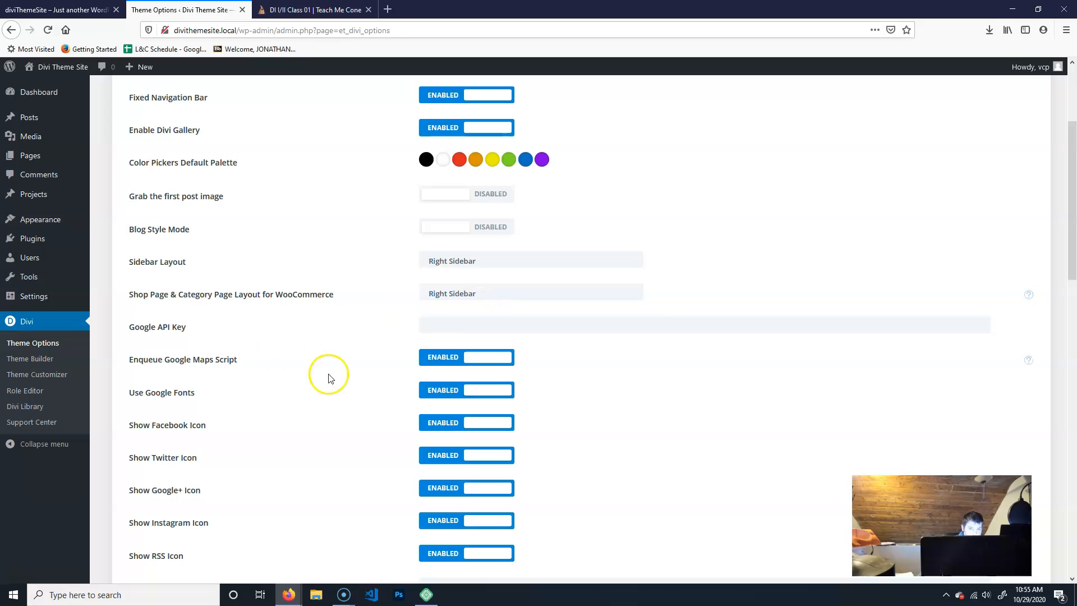
pyautogui.scroll(-2, 336, 387)
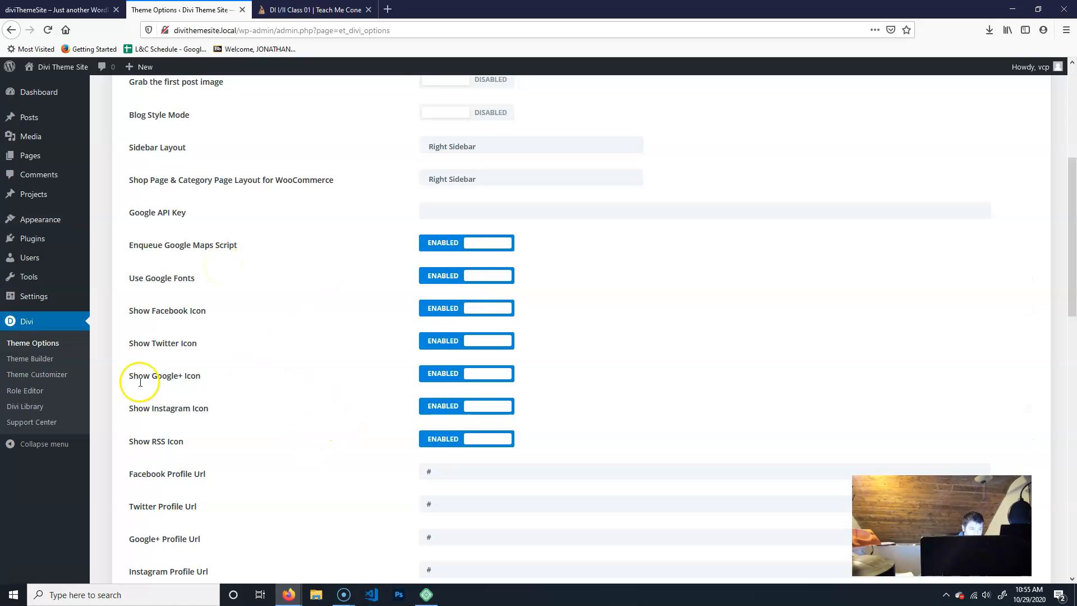
pyautogui.scroll(-2, 200, 409)
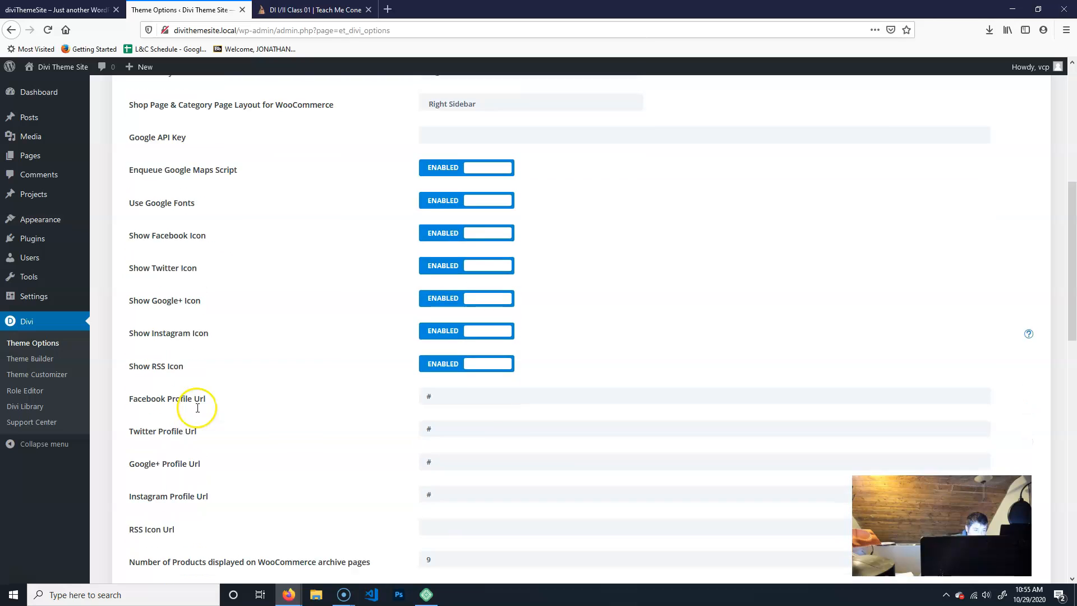
pyautogui.click(452, 292)
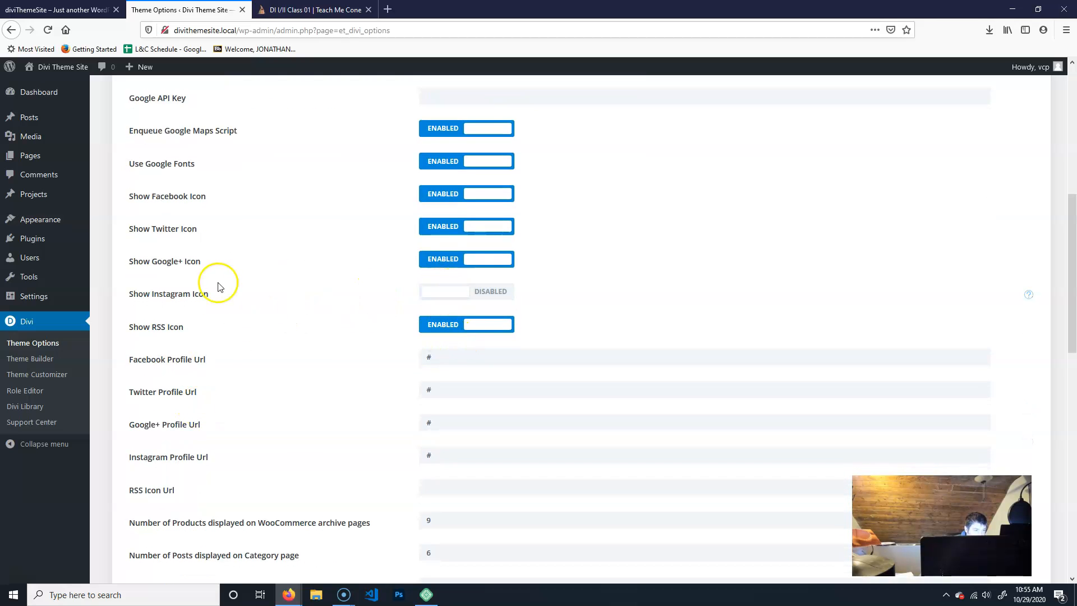
# - Disable the Show Twitter Icon and Show Facebook Icon options in the Divi Theme Options
pyautogui.click(451, 227)
pyautogui.click(473, 194)
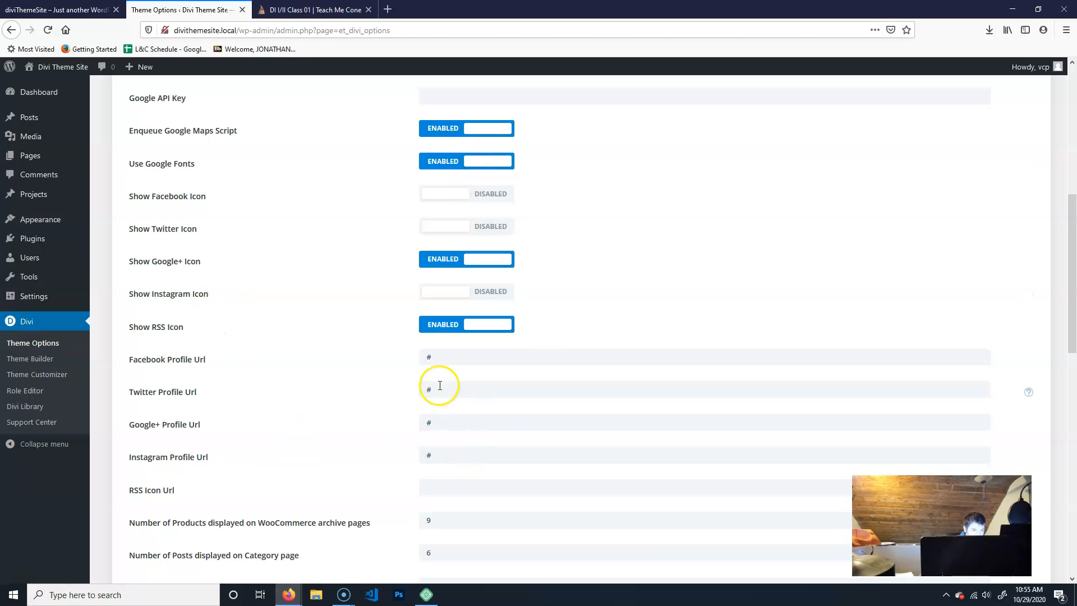
pyautogui.scroll(-1, 455, 377)
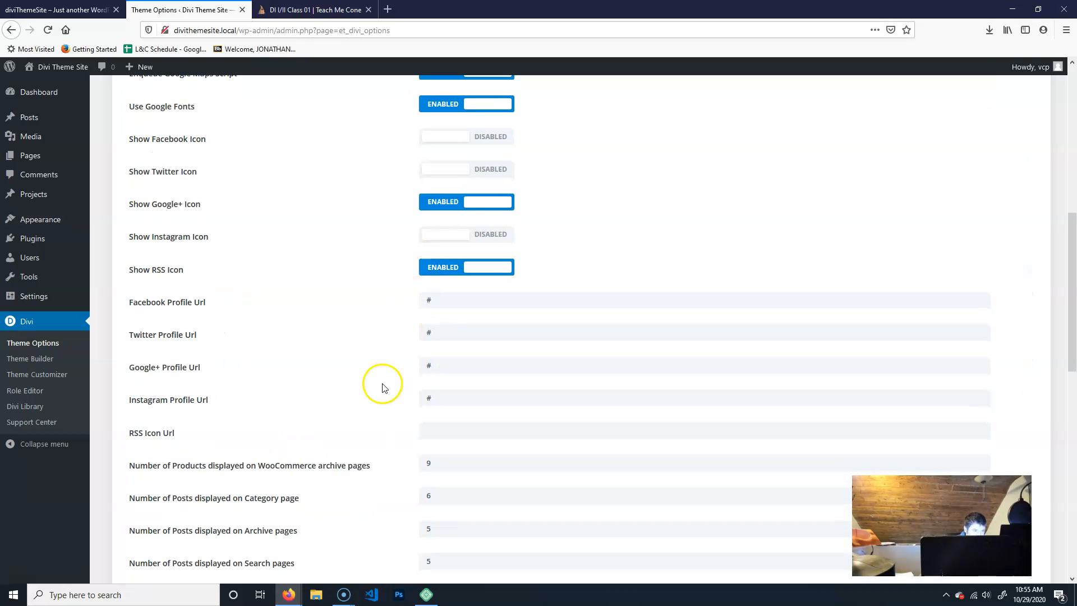
# - Review the remaining general theme options, from the profile URLs and post counts through responsive images, file minification and Custom CSS
pyautogui.scroll(-3, 446, 436)
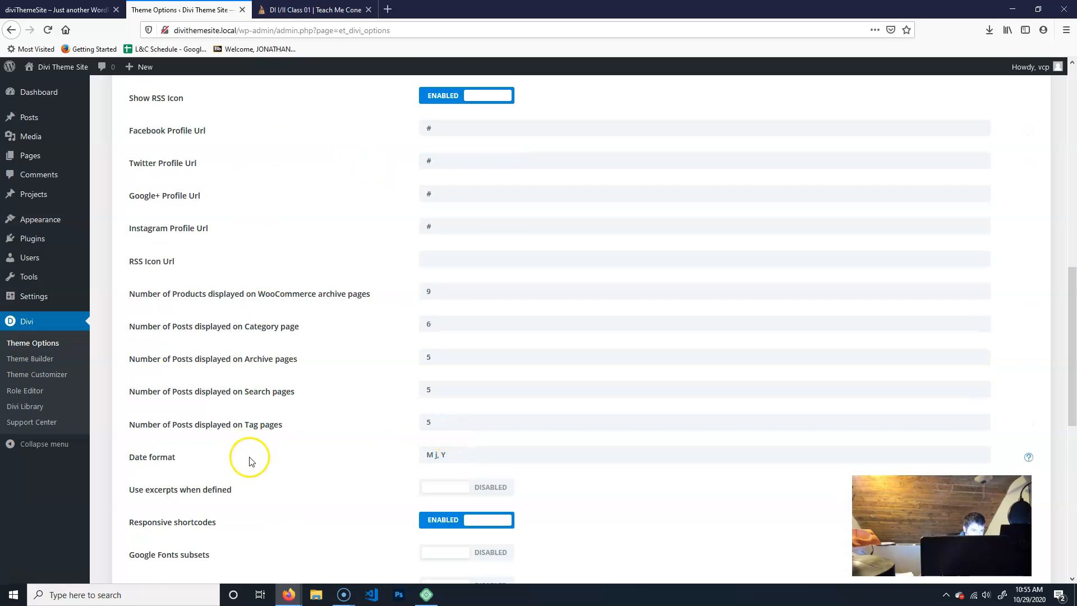
pyautogui.scroll(-2, 250, 461)
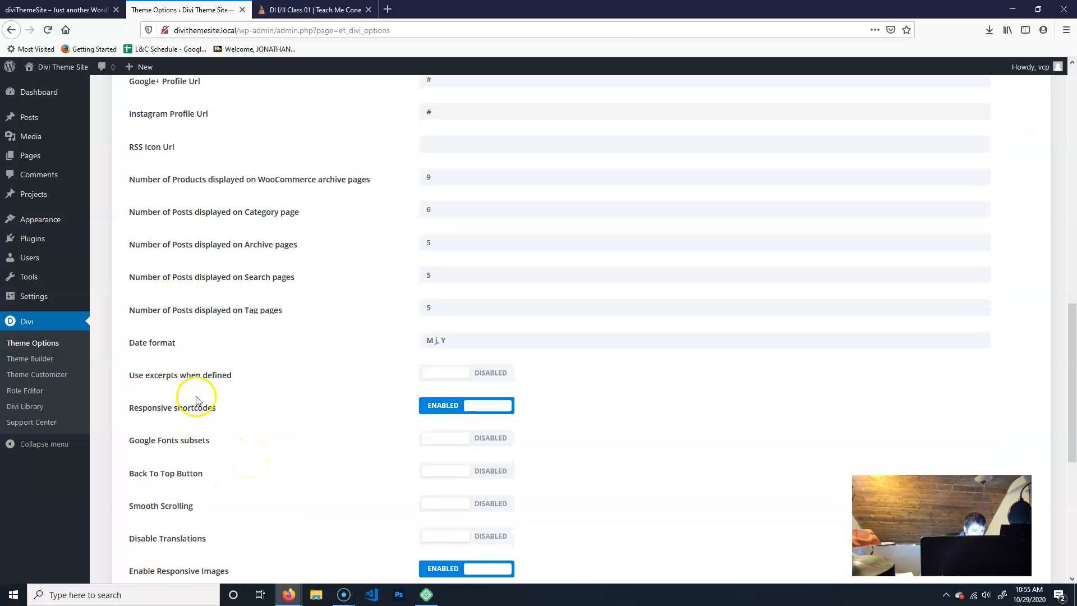
pyautogui.scroll(-2, 218, 348)
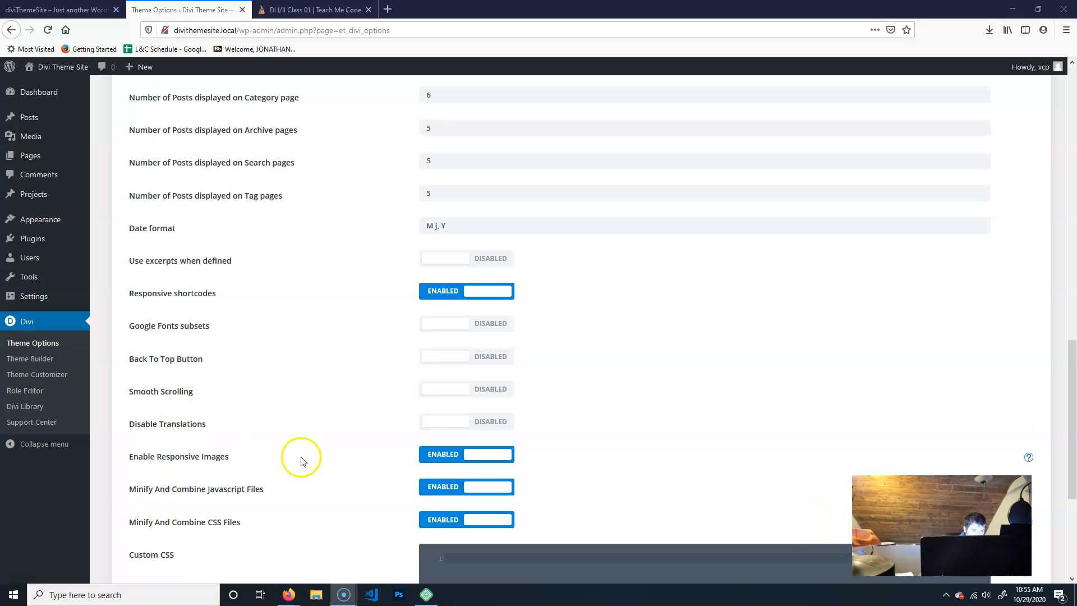
pyautogui.scroll(-2, 302, 460)
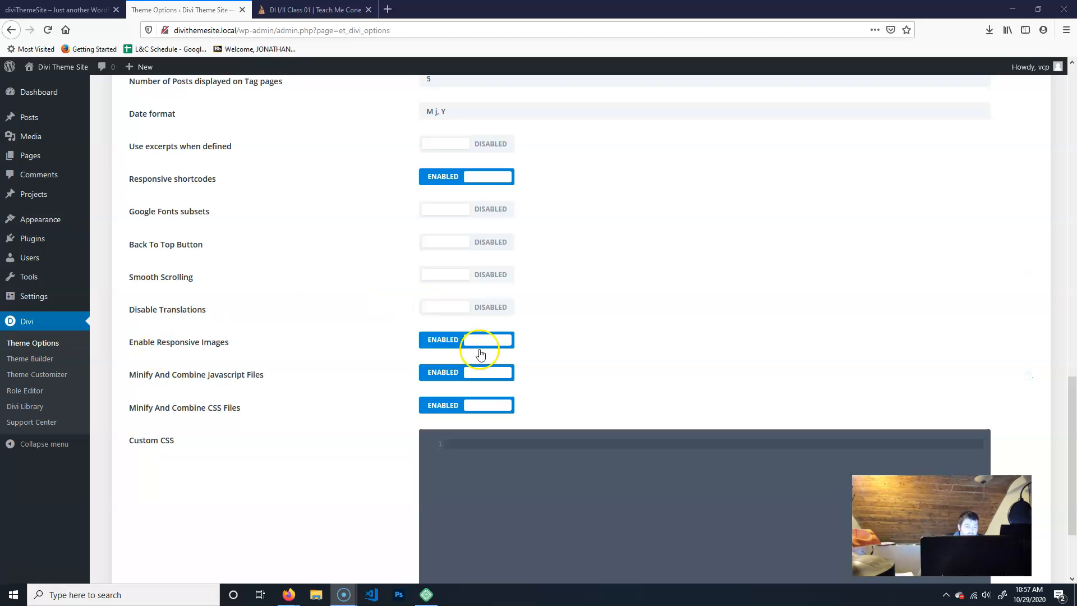
pyautogui.scroll(-3, 479, 353)
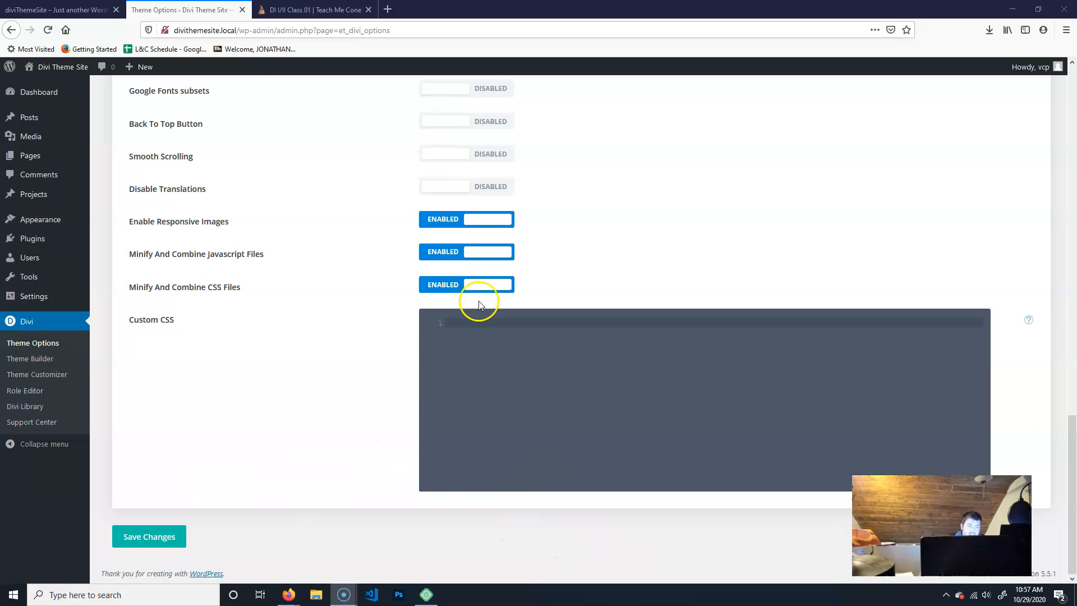
pyautogui.scroll(15, 456, 240)
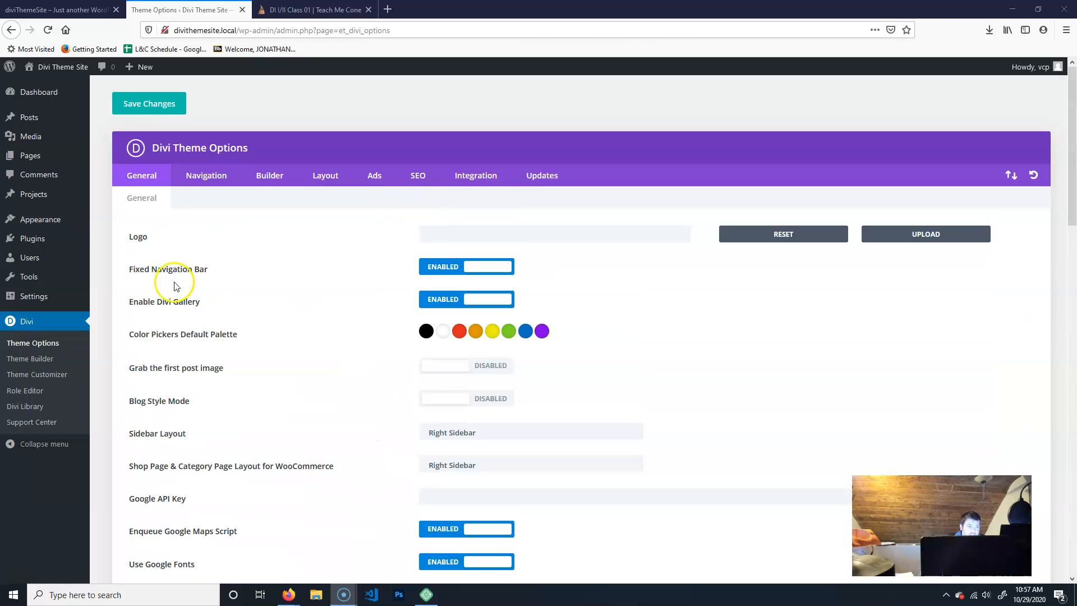
pyautogui.click(206, 176)
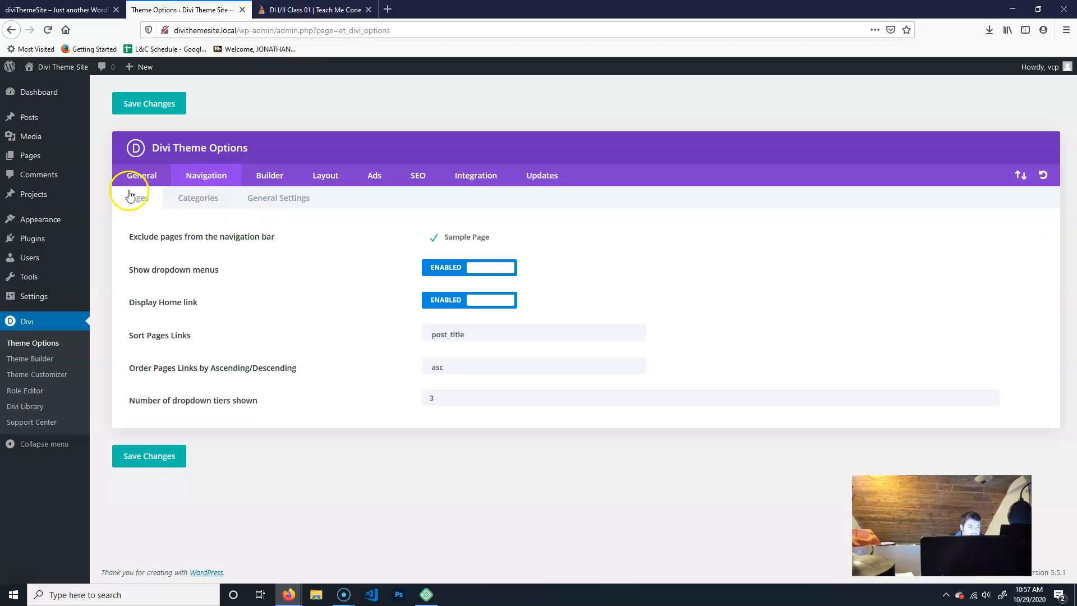
pyautogui.click(141, 175)
pyautogui.scroll(-3, 331, 356)
pyautogui.scroll(2, 334, 359)
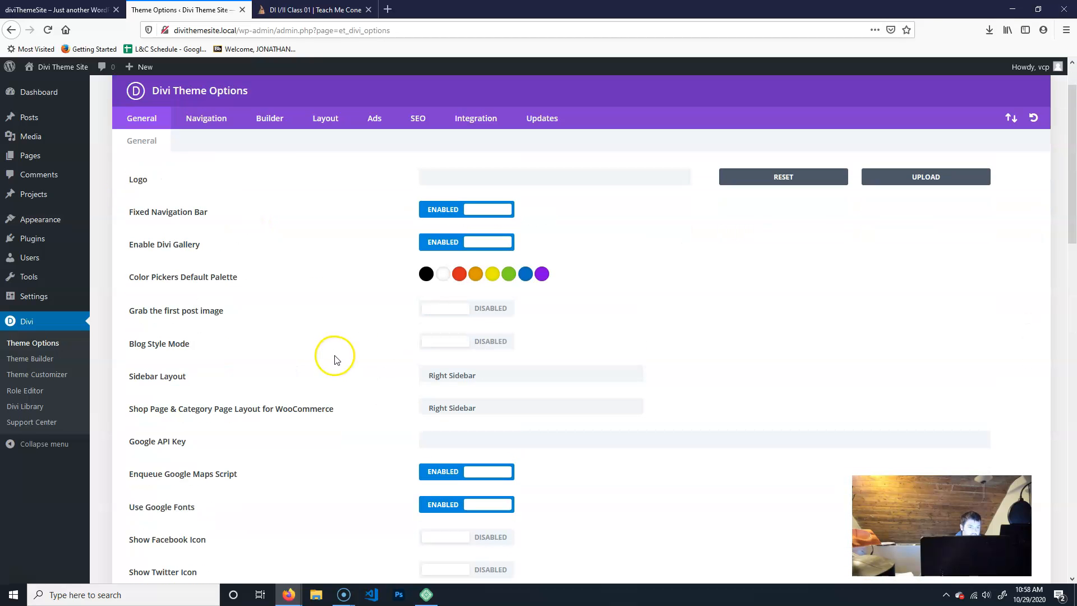
pyautogui.scroll(-1, 353, 418)
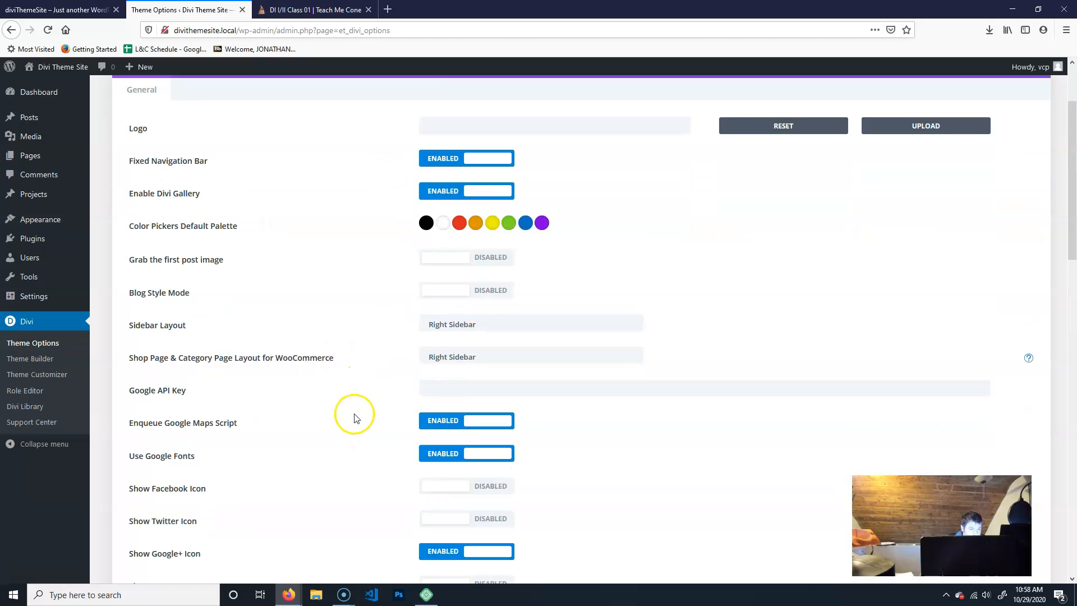
pyautogui.scroll(-9, 352, 409)
pyautogui.scroll(4, 354, 402)
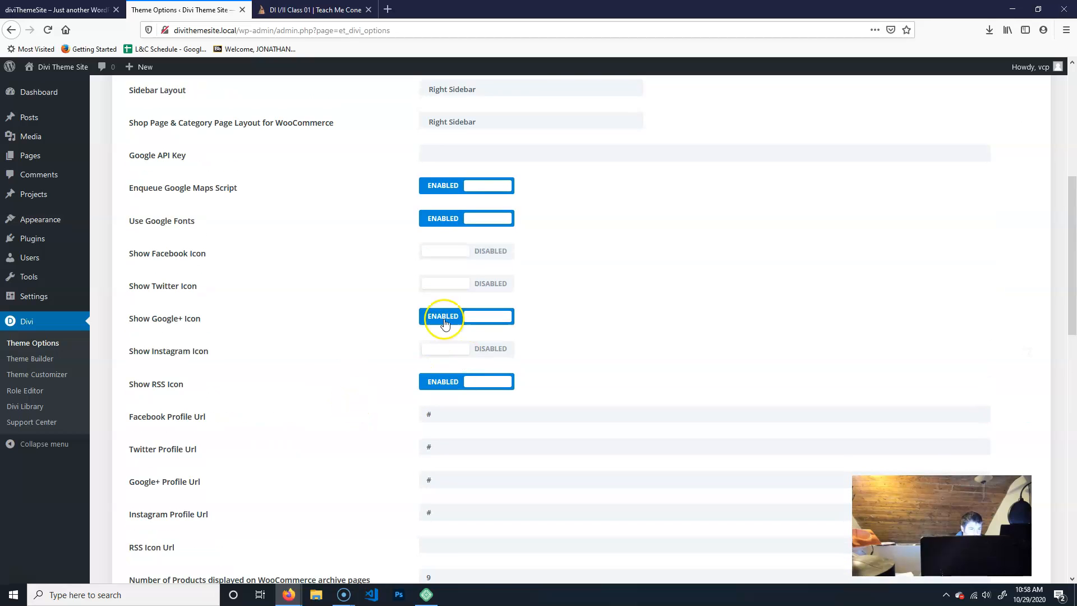
pyautogui.scroll(6, 351, 320)
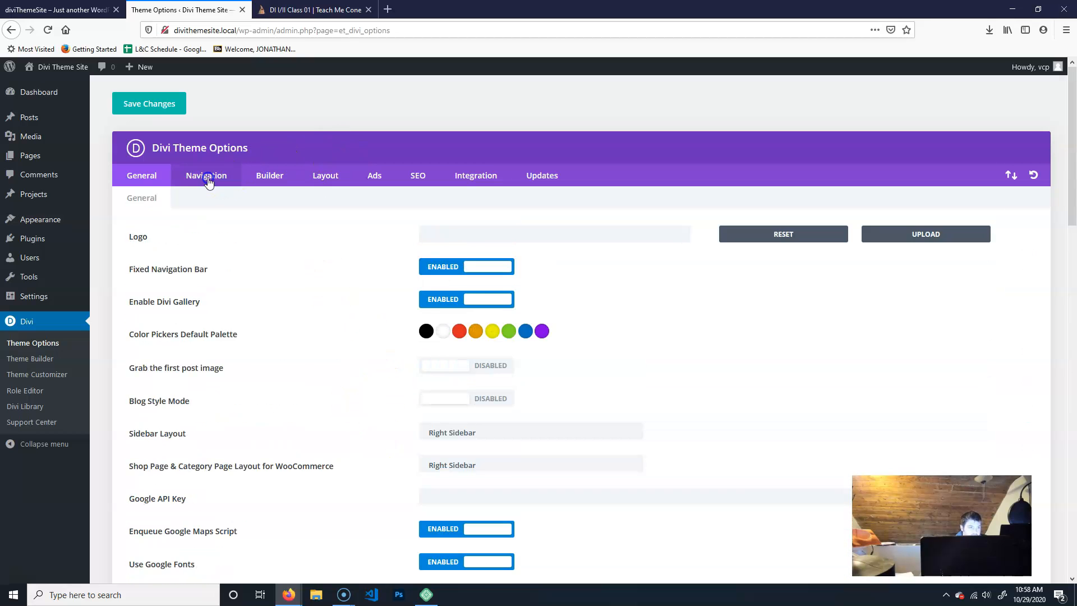
# - Examine the navigation options for pages, including the Sample Page exclusion, and compare the dropdown menu setting with the Teach Me Cone site's menu
pyautogui.click(207, 179)
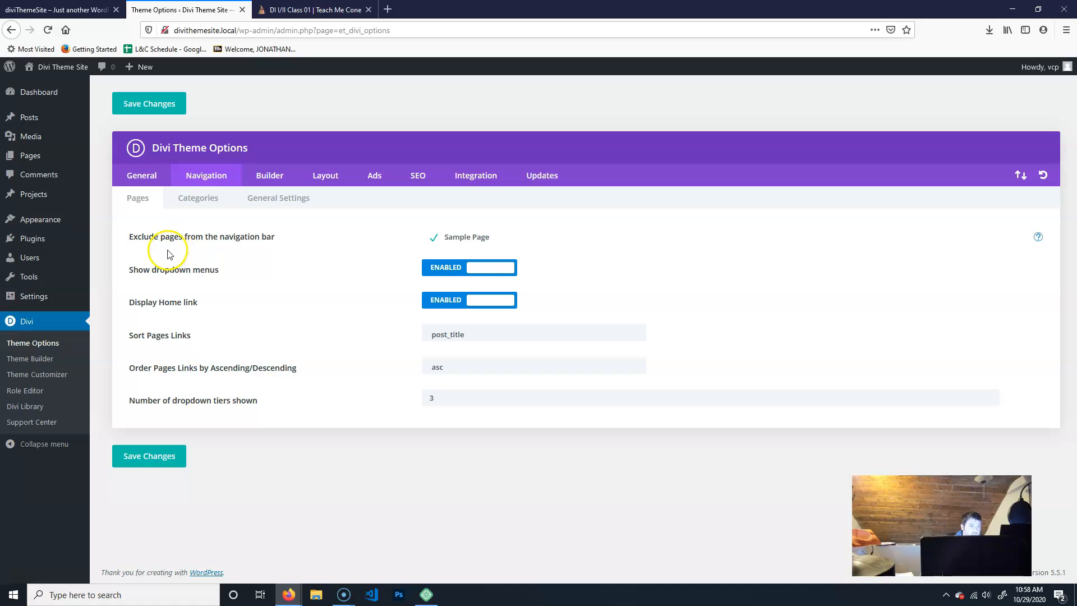
pyautogui.click(473, 241)
pyautogui.click(422, 240)
pyautogui.click(450, 241)
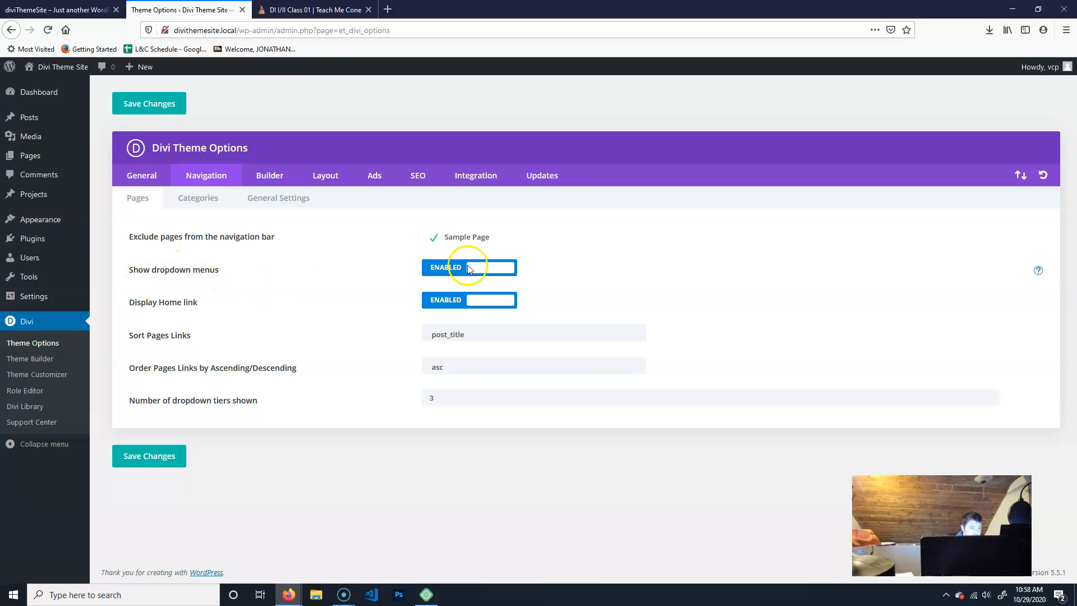
pyautogui.click(302, 10)
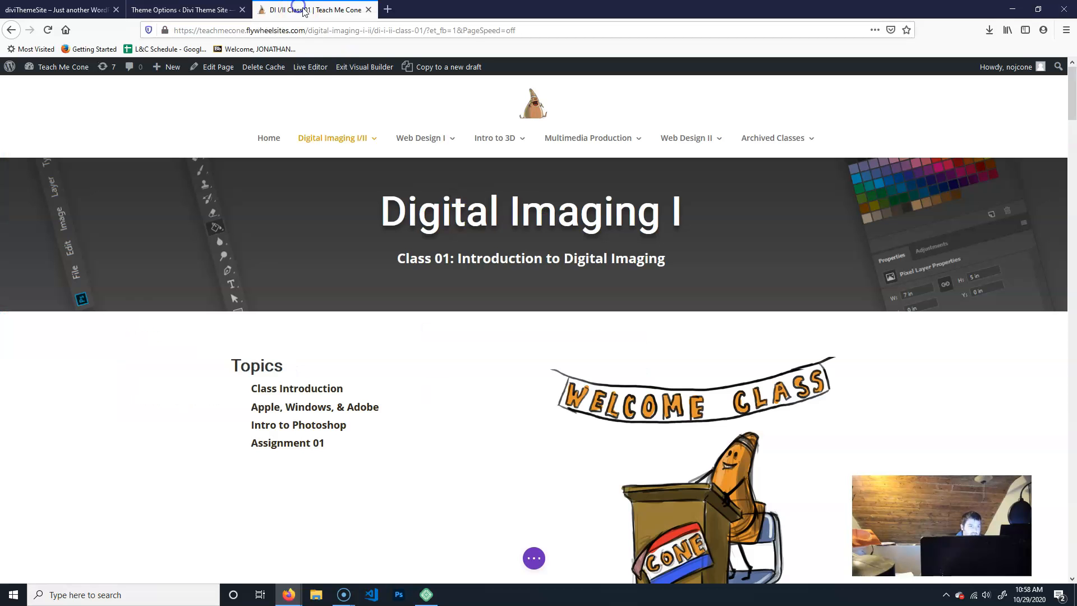
pyautogui.click(191, 8)
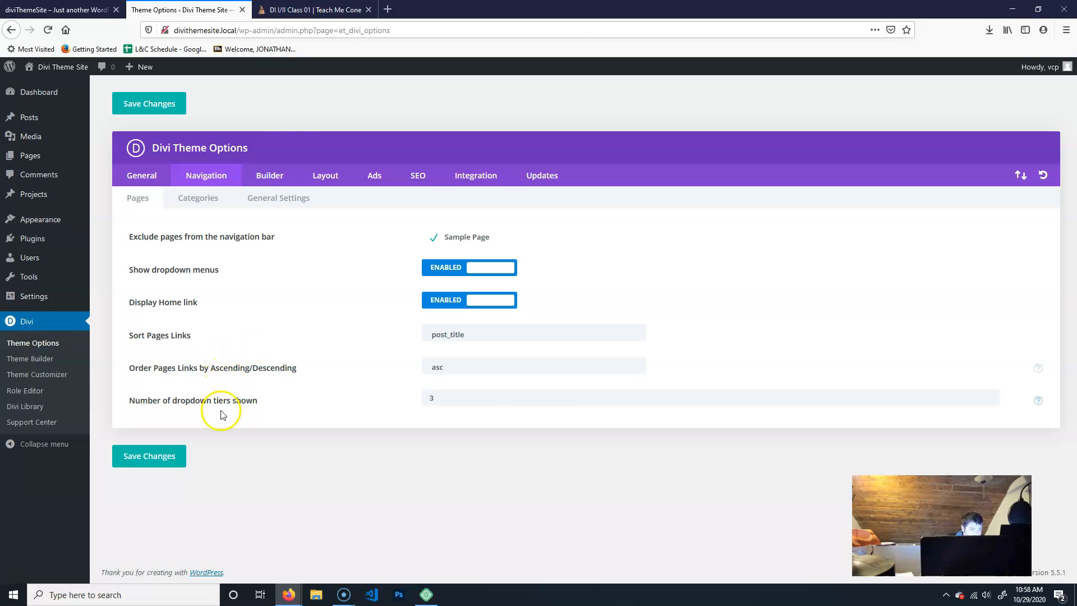
# - Check the navigation options for categories and the general setting for top tier dropdown menu links
pyautogui.click(270, 175)
pyautogui.click(209, 174)
pyautogui.click(224, 202)
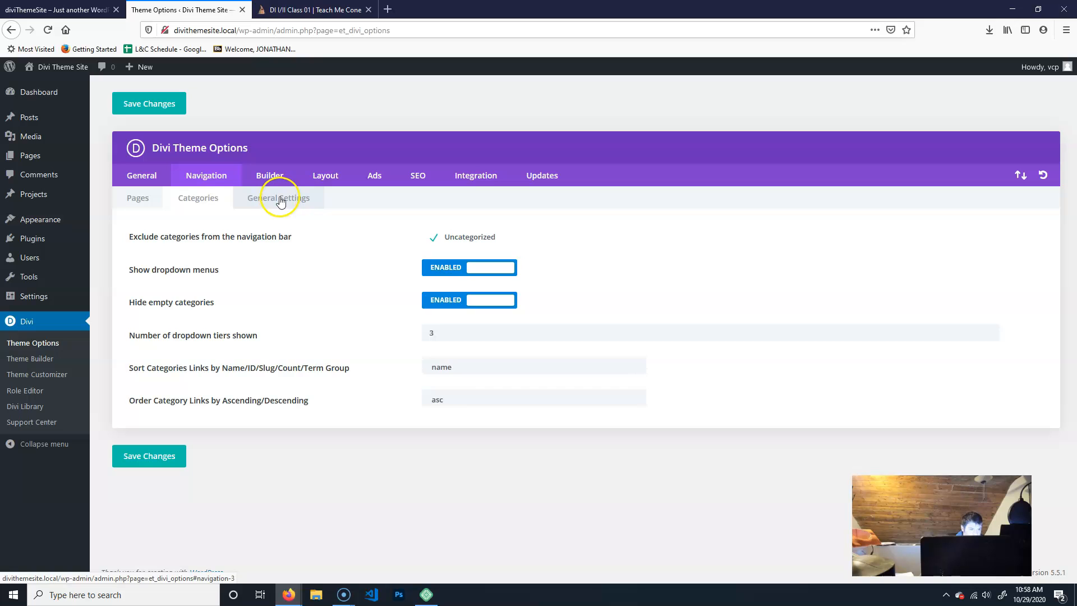
pyautogui.click(283, 202)
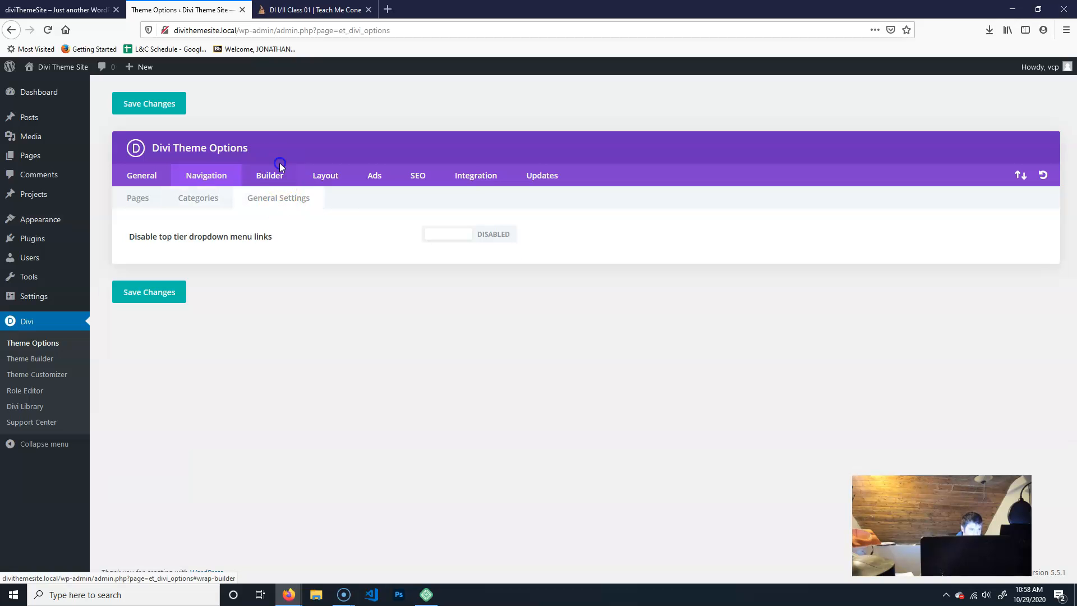
# - Review the Builder post type and advanced options and the Layout options for single posts, single pages and general settings
pyautogui.click(263, 175)
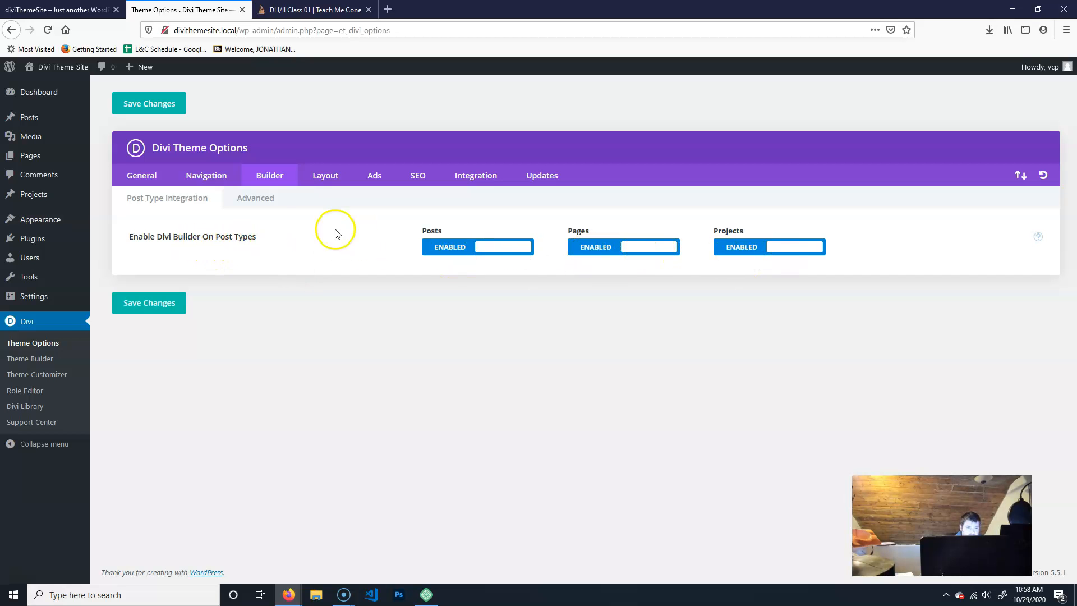
pyautogui.click(257, 197)
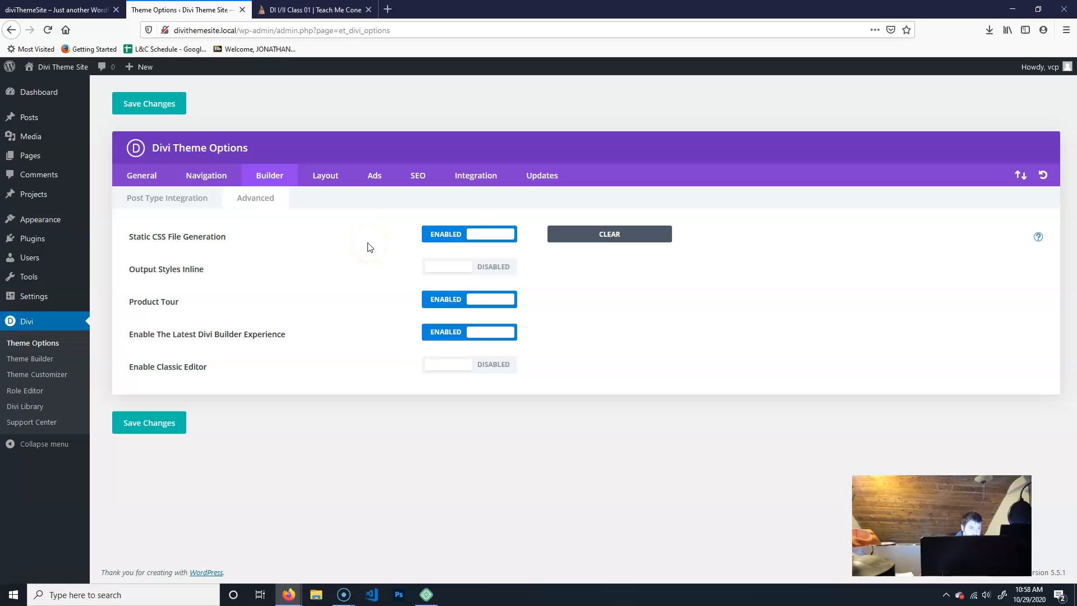
pyautogui.click(325, 175)
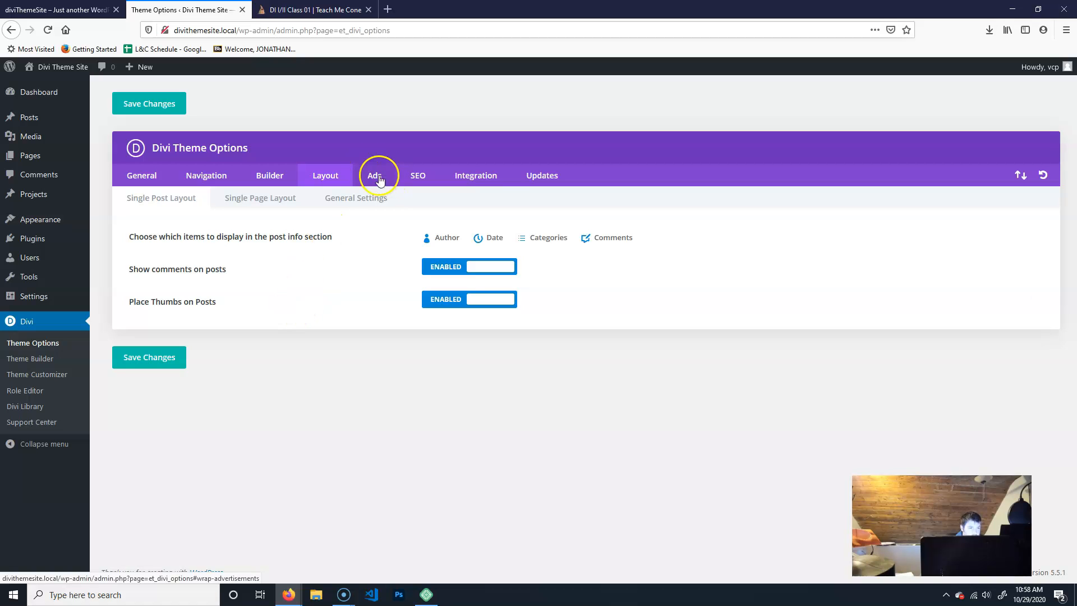
pyautogui.click(267, 198)
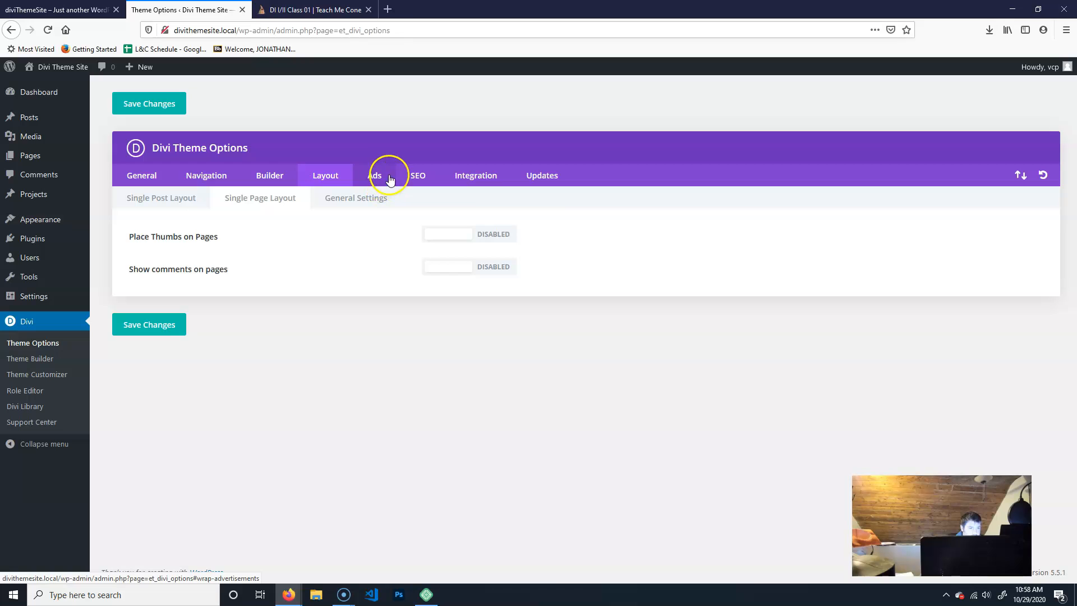
pyautogui.click(359, 200)
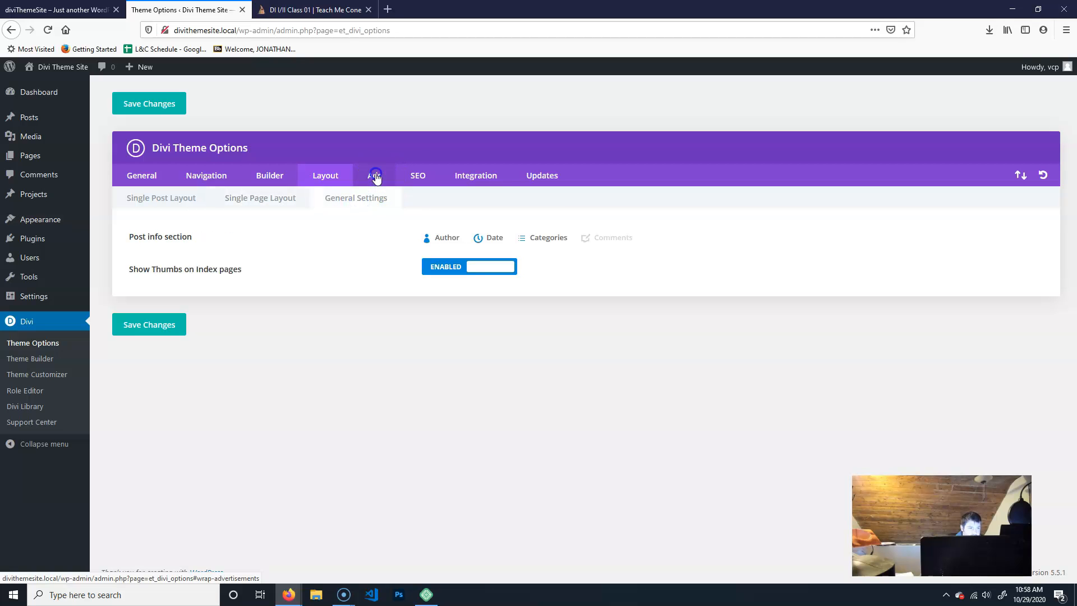
# - Look over the Ads options and the homepage SEO options for custom titles, meta descriptions and keywords
pyautogui.click(375, 175)
pyautogui.click(415, 176)
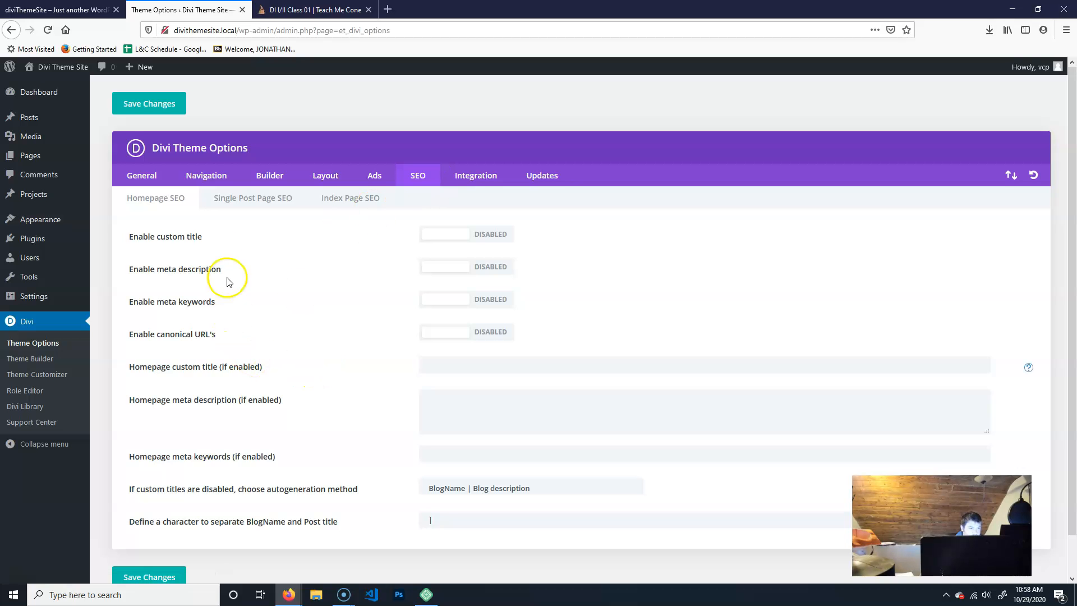
pyautogui.scroll(-1, 227, 401)
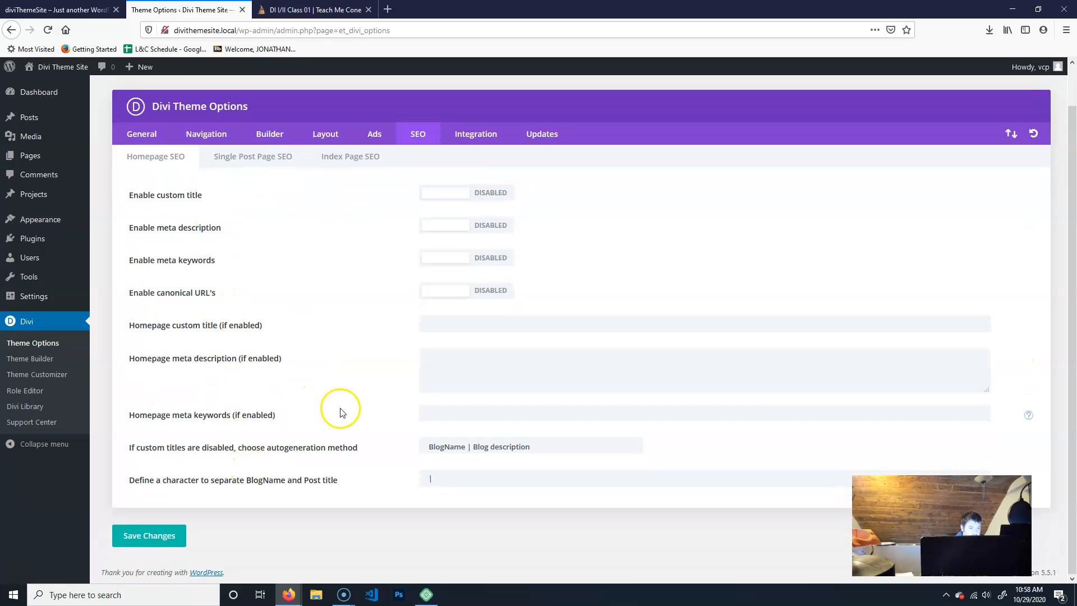
pyautogui.scroll(1, 342, 408)
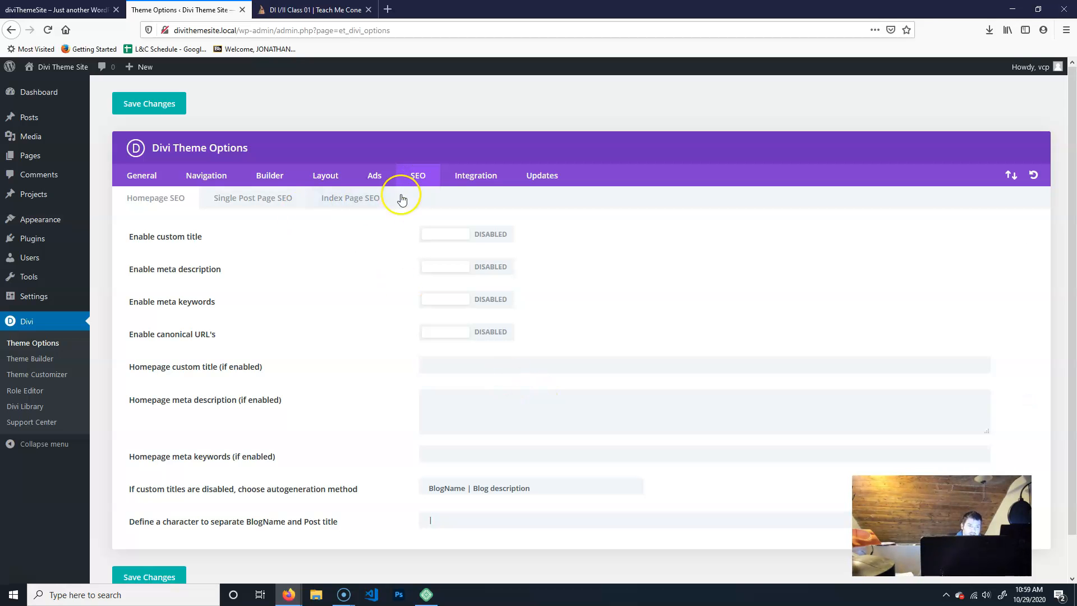
# - Examine the code integration options for the head, the body and the top and bottom of posts
pyautogui.click(485, 176)
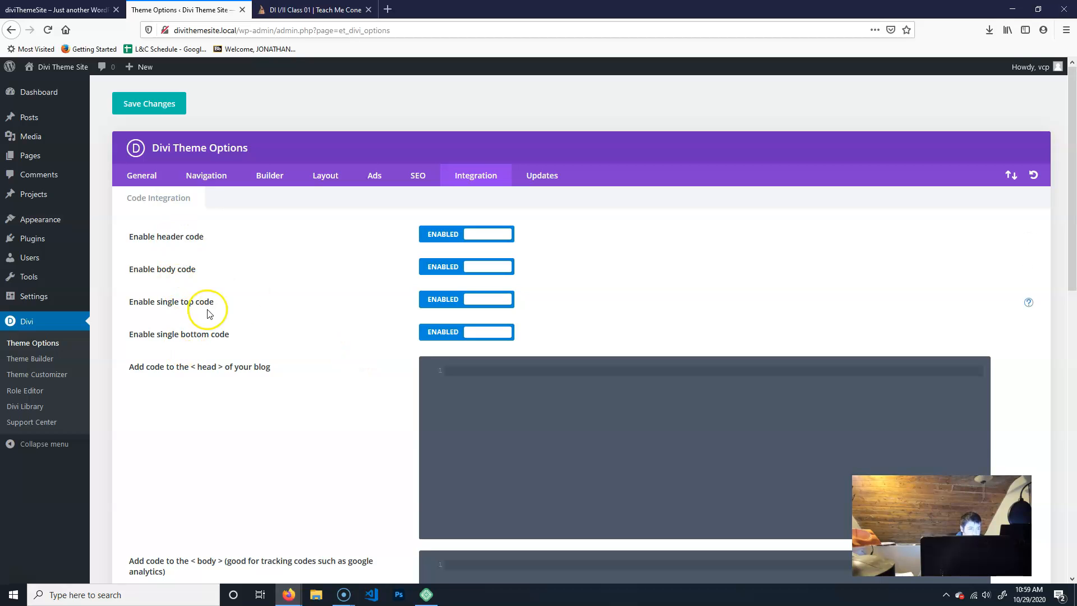
pyautogui.scroll(-2, 208, 313)
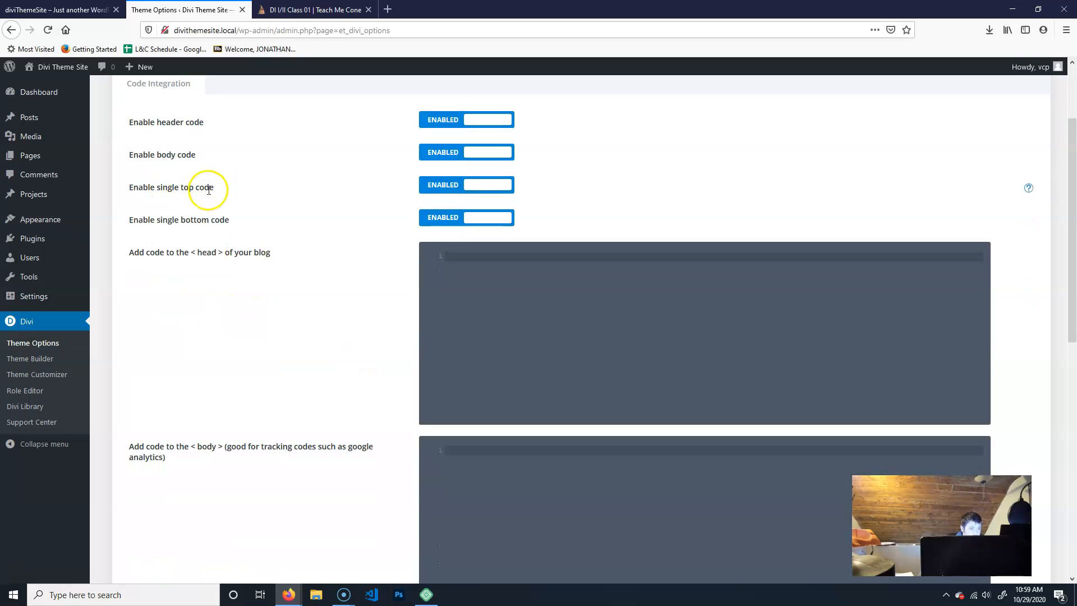
pyautogui.scroll(-4, 230, 314)
pyautogui.scroll(3, 260, 392)
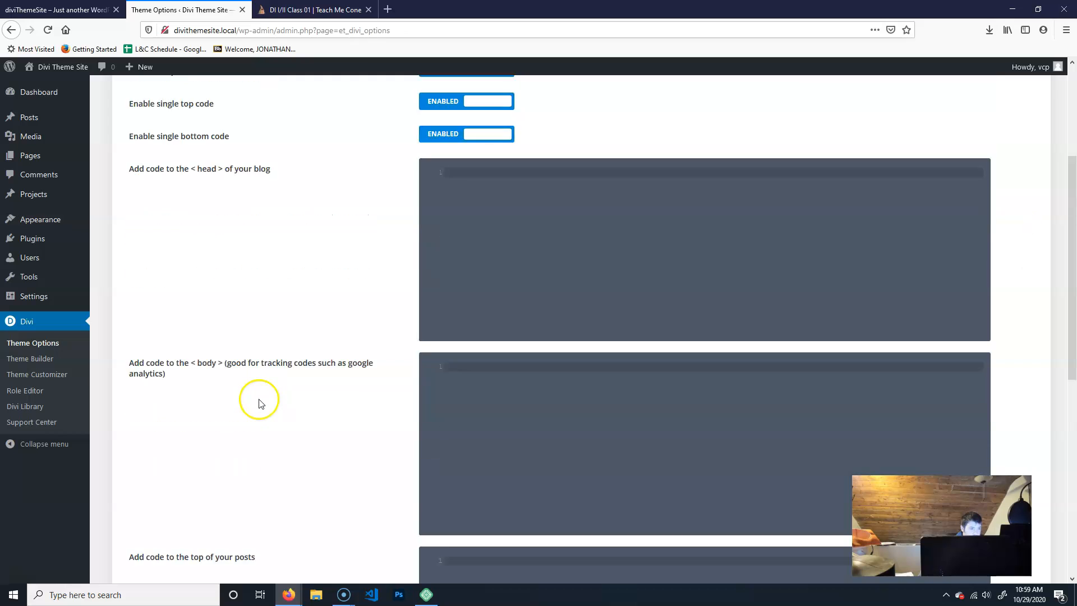
pyautogui.scroll(2, 260, 403)
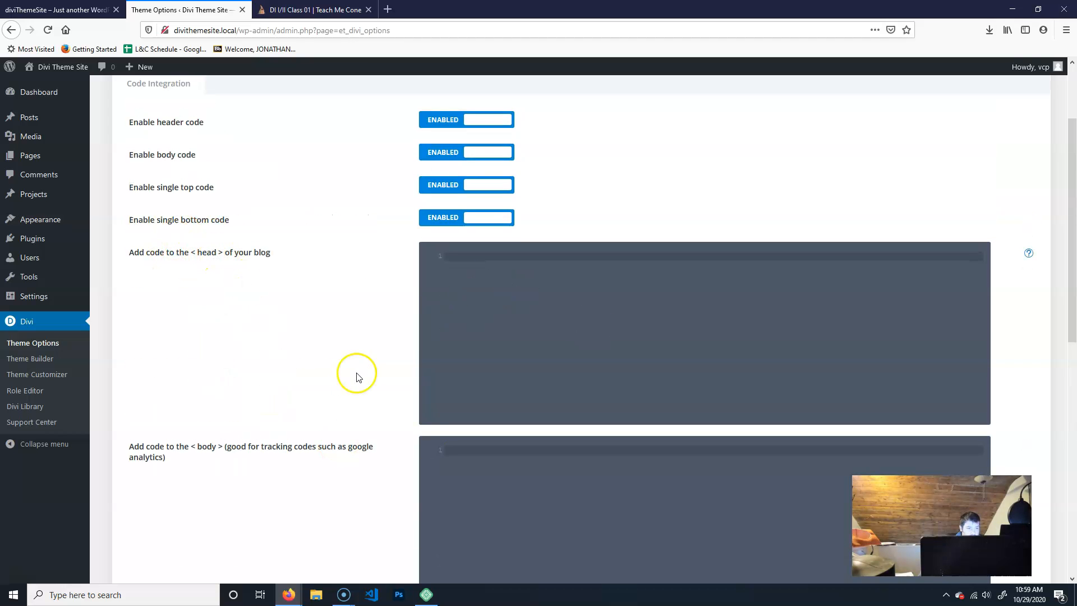
pyautogui.scroll(-7, 314, 377)
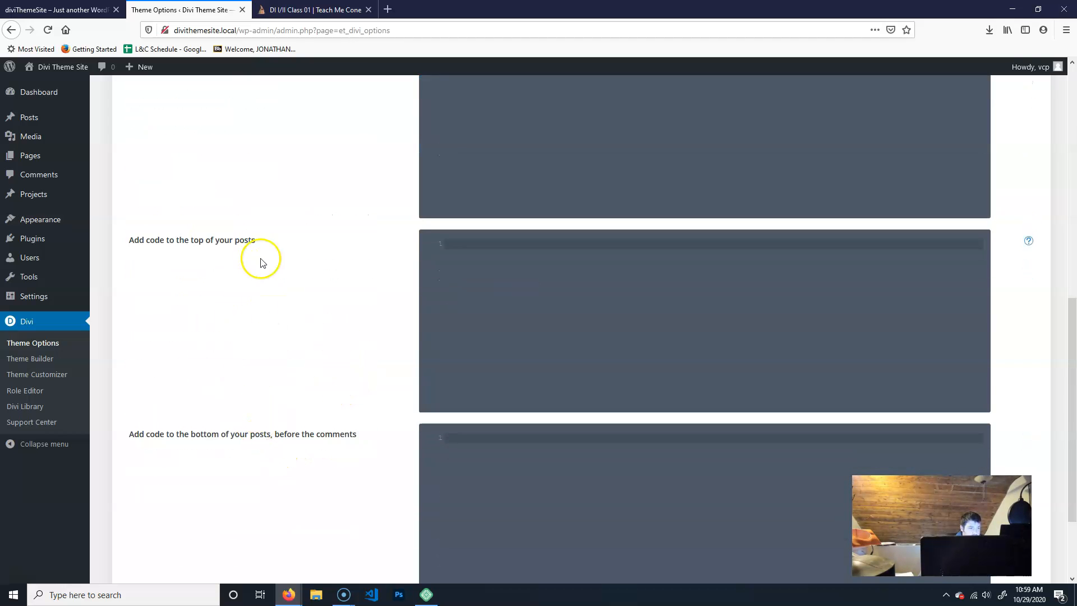
pyautogui.scroll(-2, 261, 263)
pyautogui.scroll(11, 260, 428)
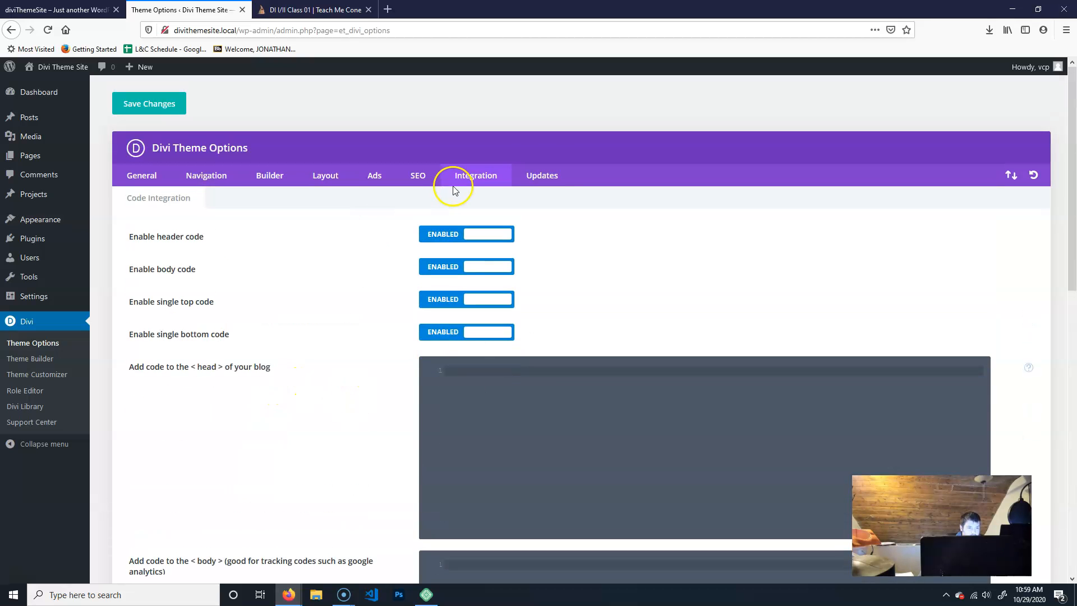
# - Check the theme's update settings and save all changes to the Divi Theme Options
pyautogui.click(546, 175)
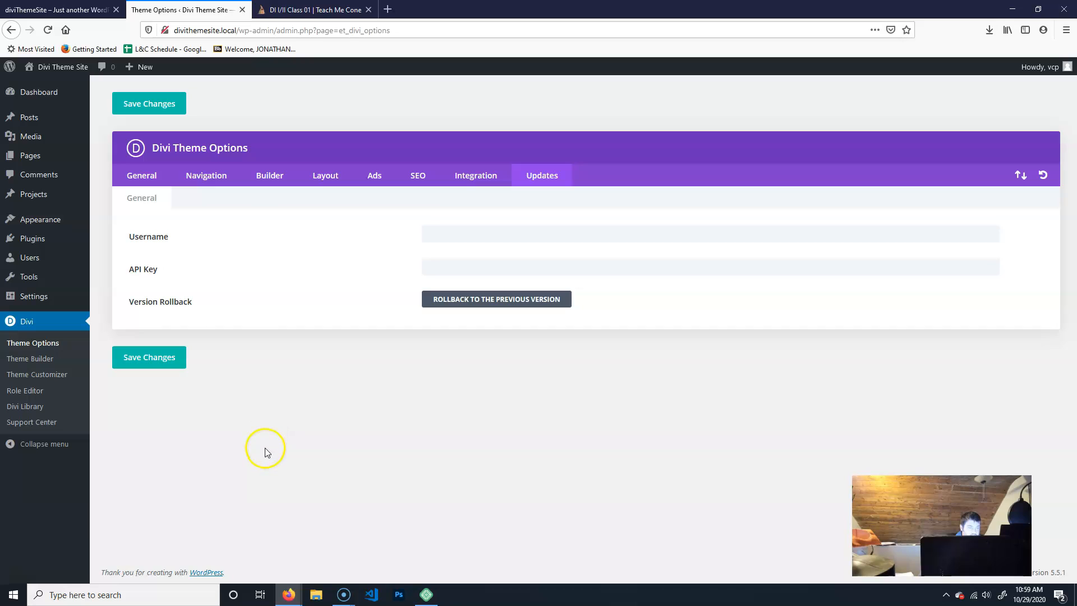
pyautogui.click(117, 357)
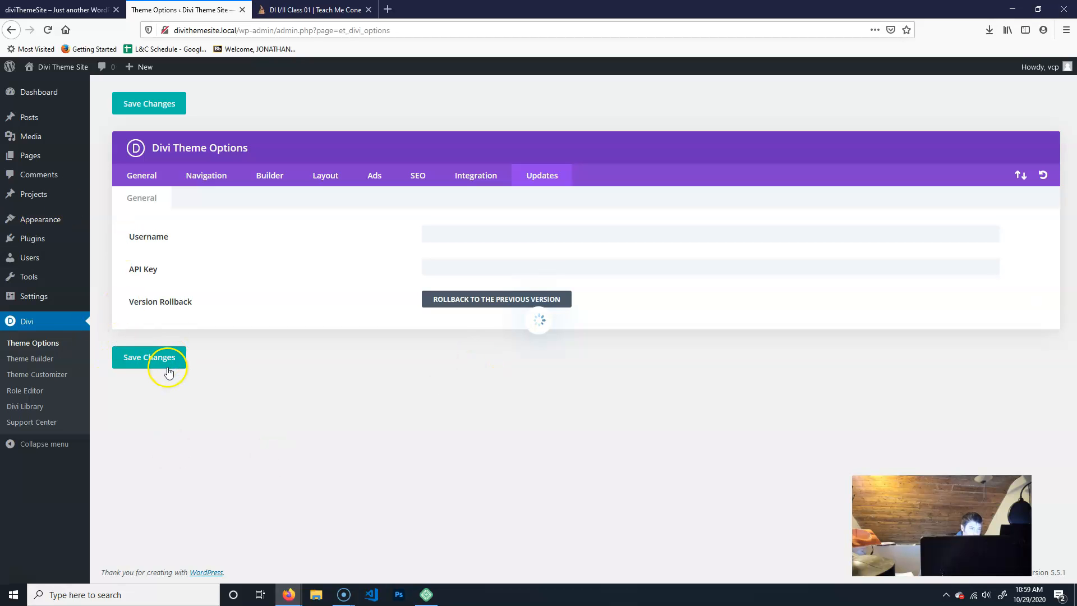
# - Save the Divi Theme Options and add a new page, choosing the Divi Builder and building from scratch
pyautogui.click(150, 357)
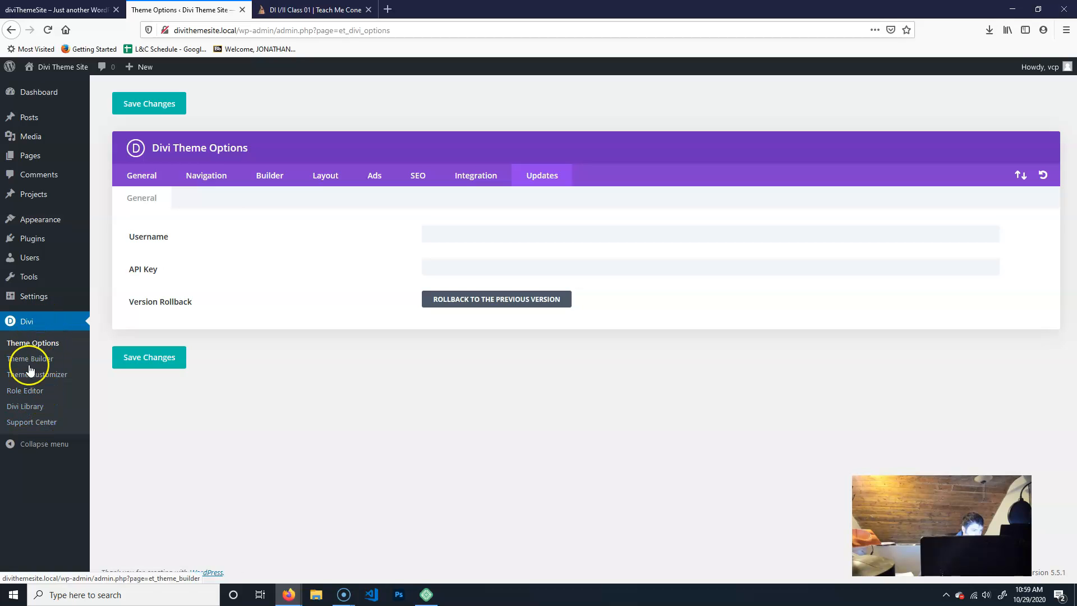
pyautogui.click(32, 155)
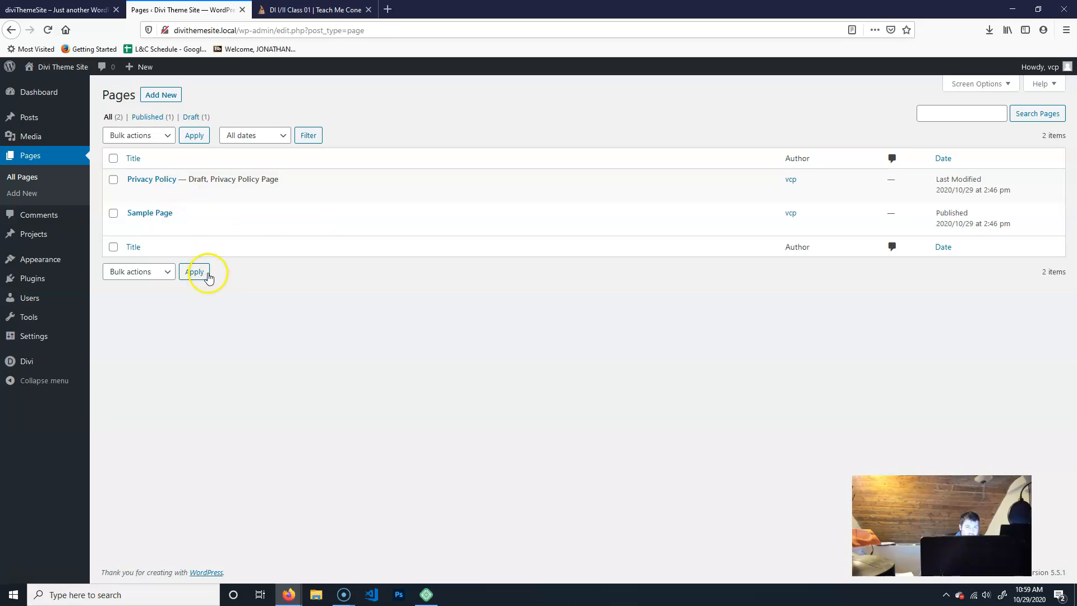
pyautogui.click(167, 96)
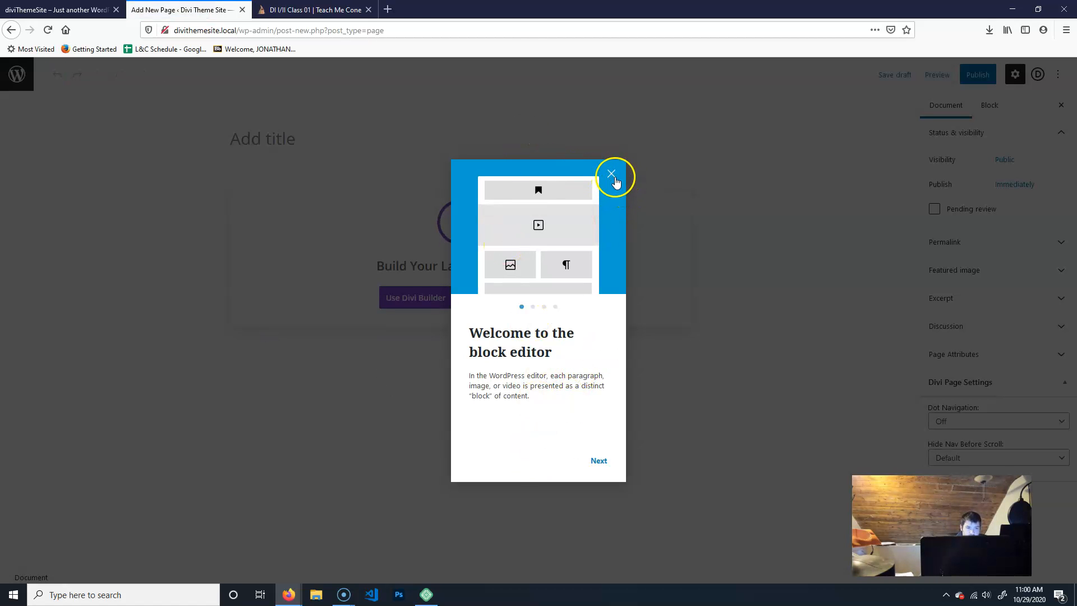
pyautogui.click(612, 174)
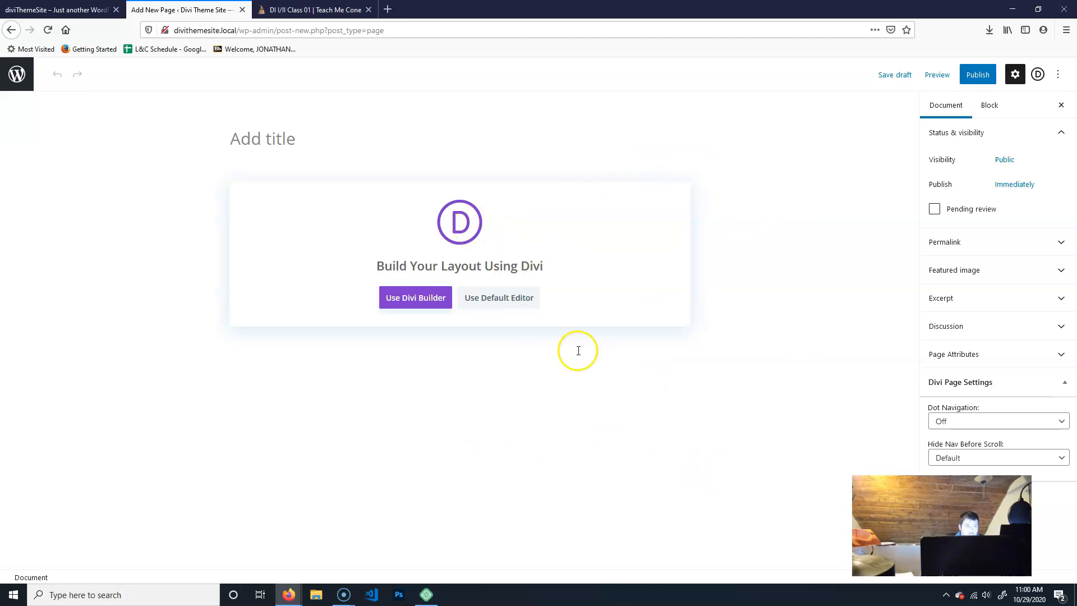
pyautogui.click(429, 304)
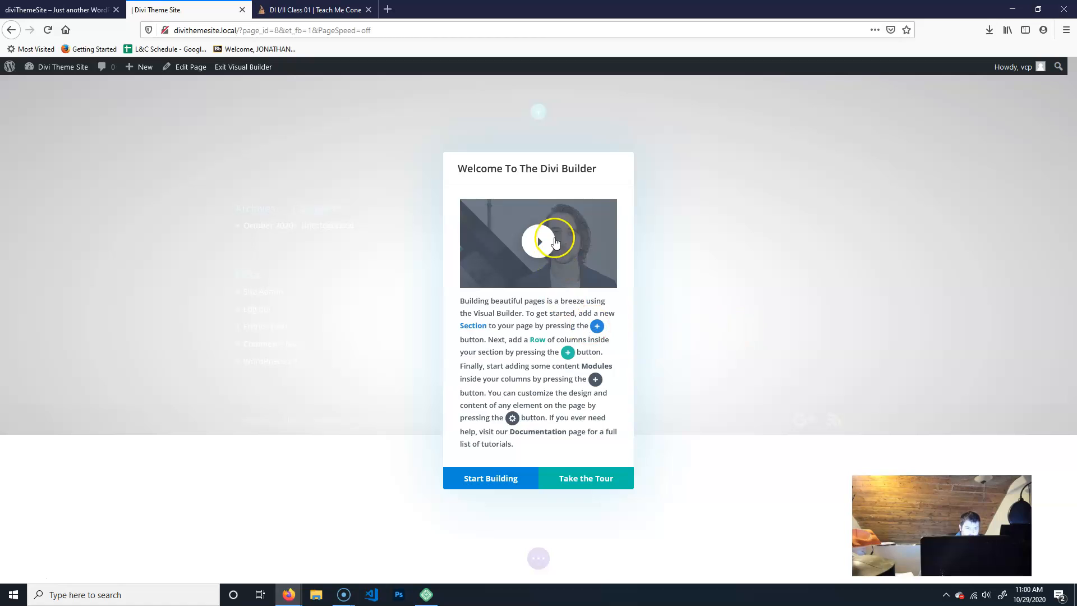
pyautogui.click(505, 481)
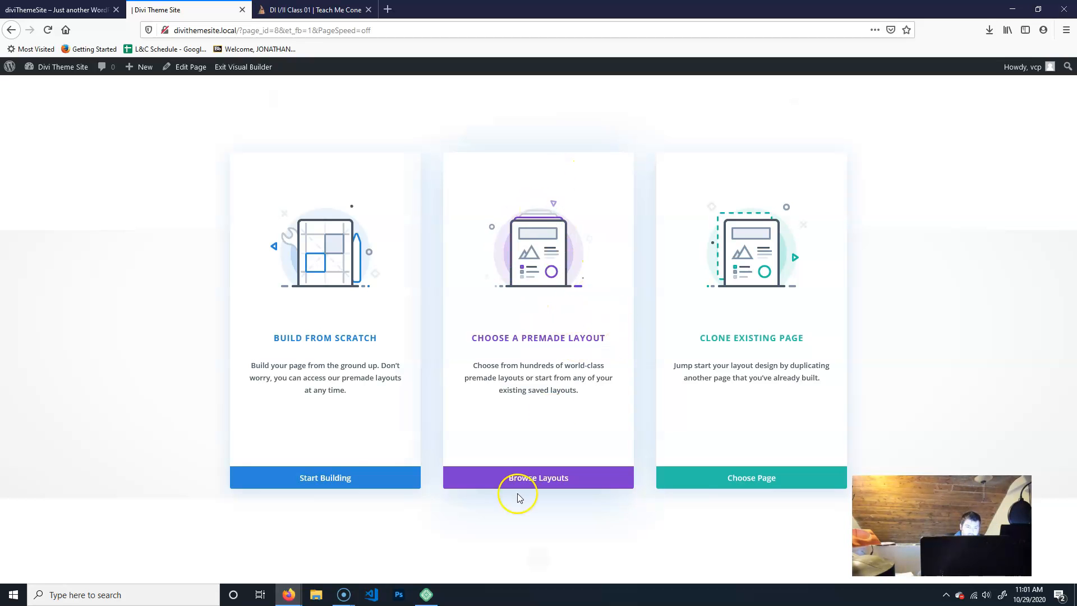
pyautogui.click(340, 476)
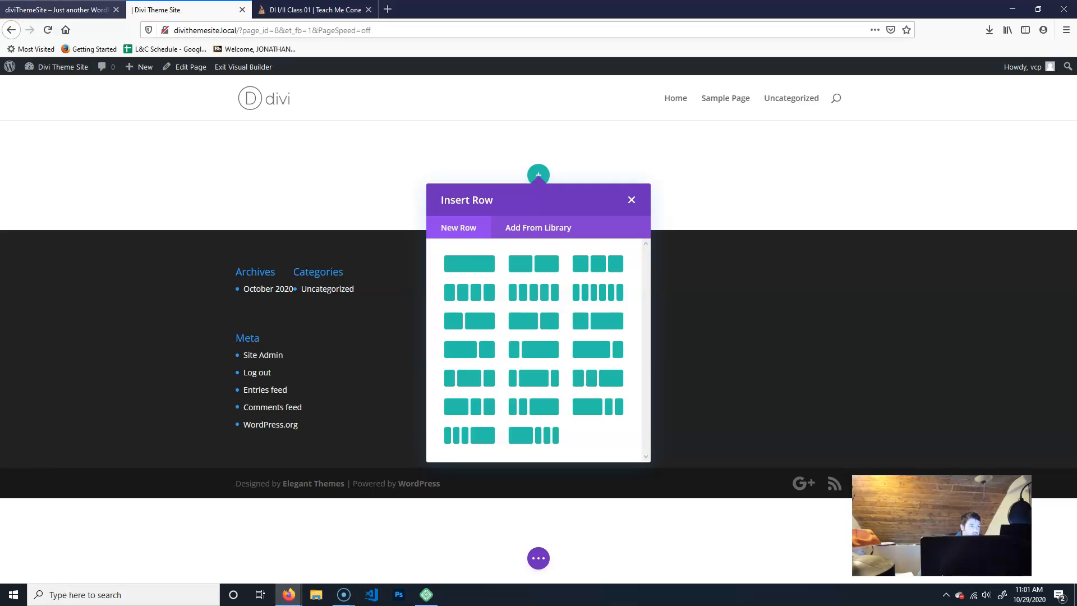
# - Exit the Visual Builder on the Digital Imaging class page and find the Divi Builder explanation on the Web Design II Class 11 page
pyautogui.click(298, 9)
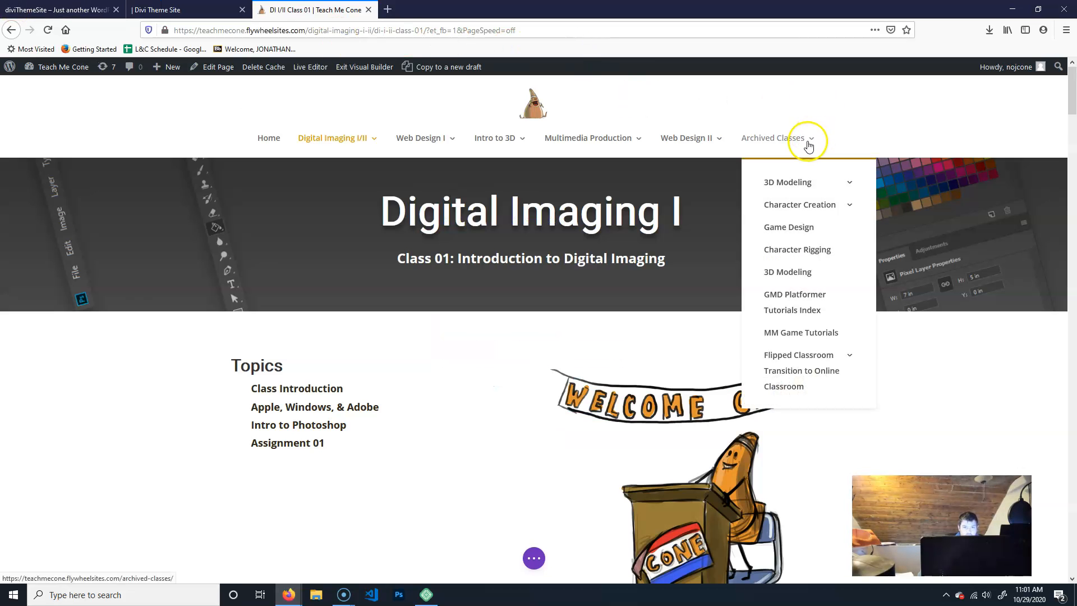
pyautogui.click(363, 74)
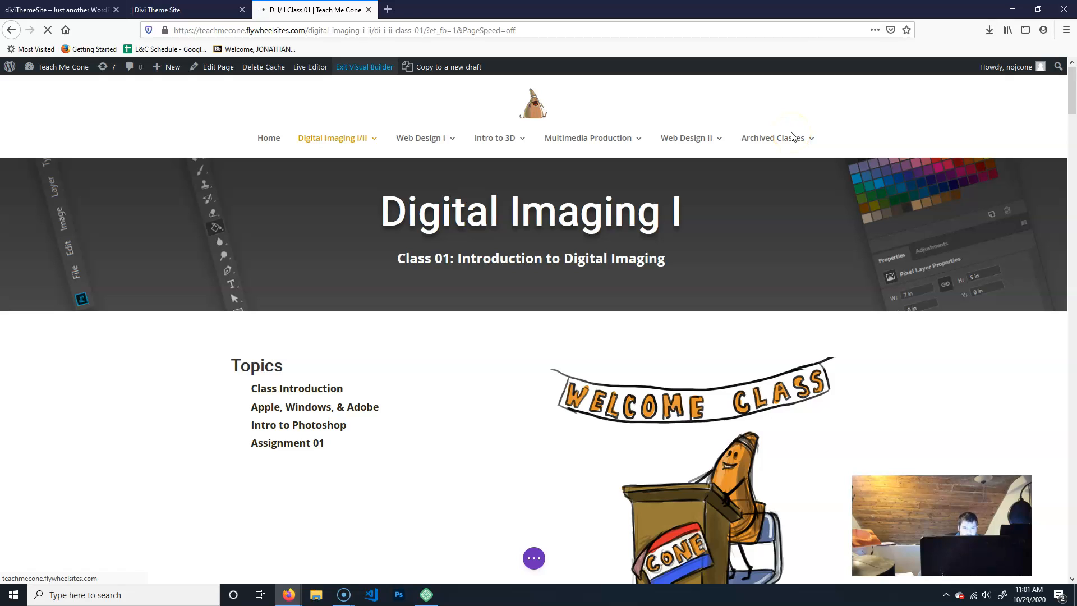
pyautogui.moveTo(288, 595)
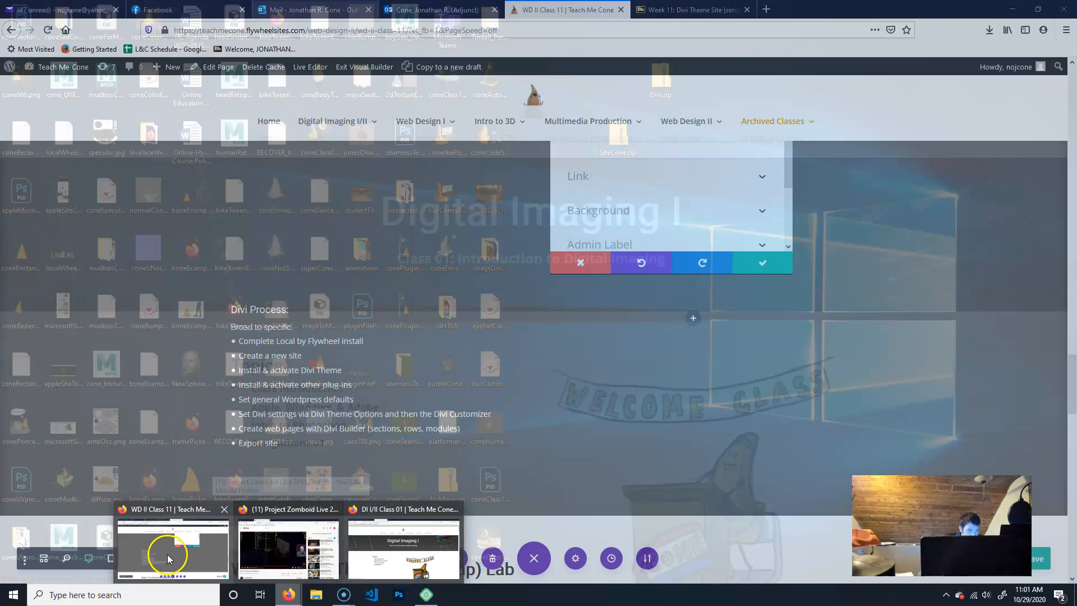
pyautogui.click(161, 553)
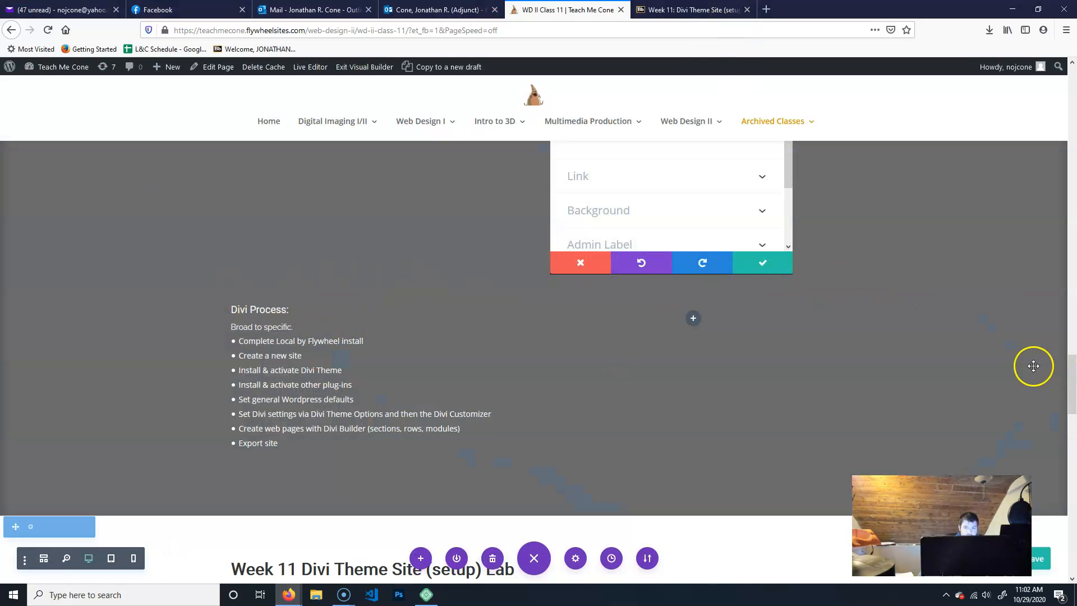
pyautogui.scroll(-1, 957, 317)
pyautogui.scroll(-8, 690, 327)
pyautogui.scroll(12, 718, 309)
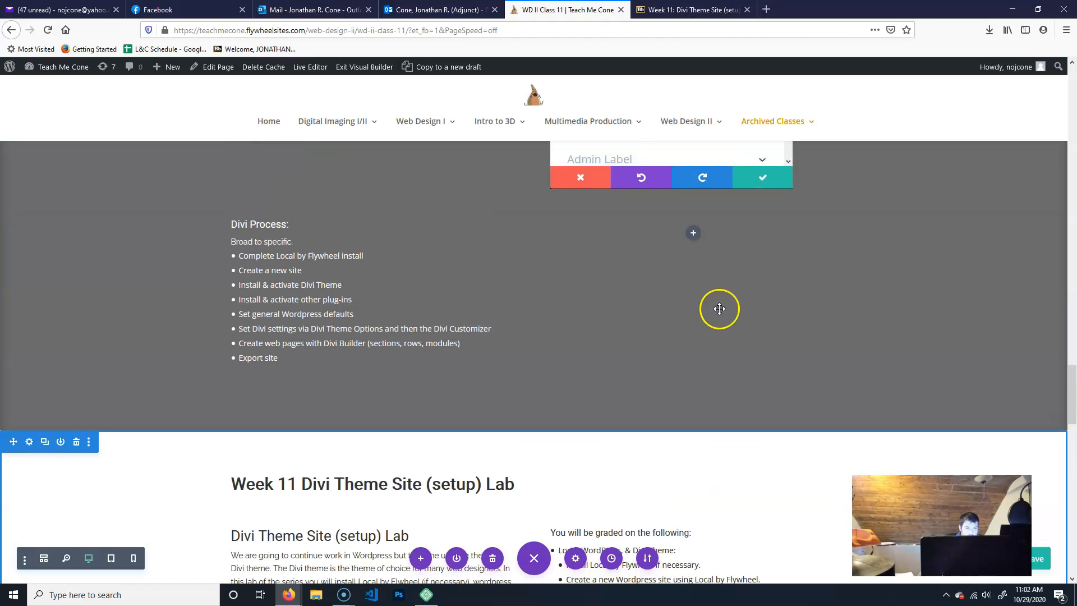
pyautogui.scroll(10, 901, 264)
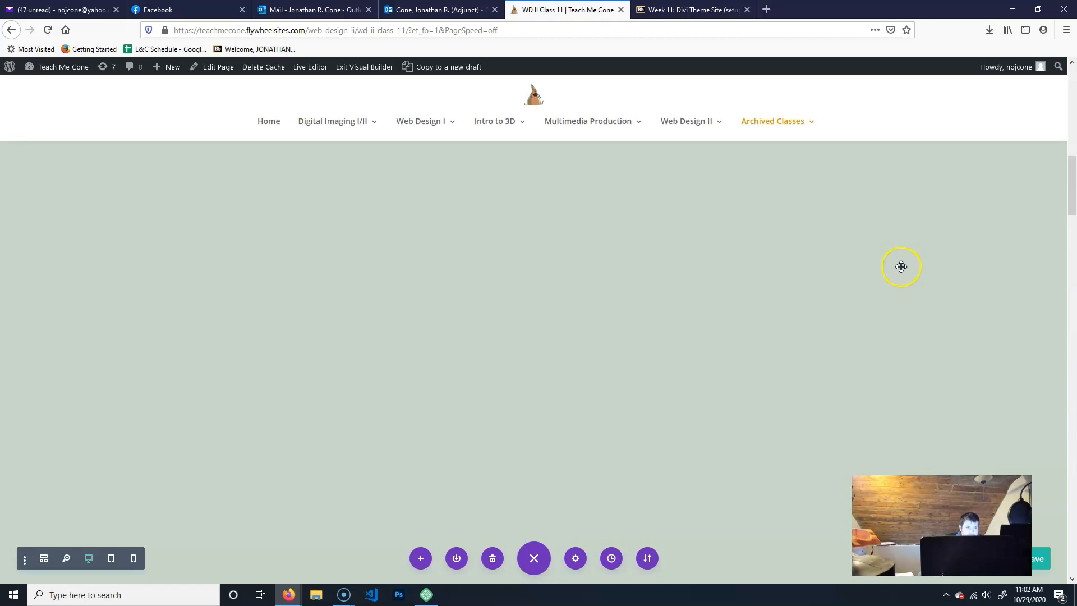
pyautogui.scroll(-4, 900, 260)
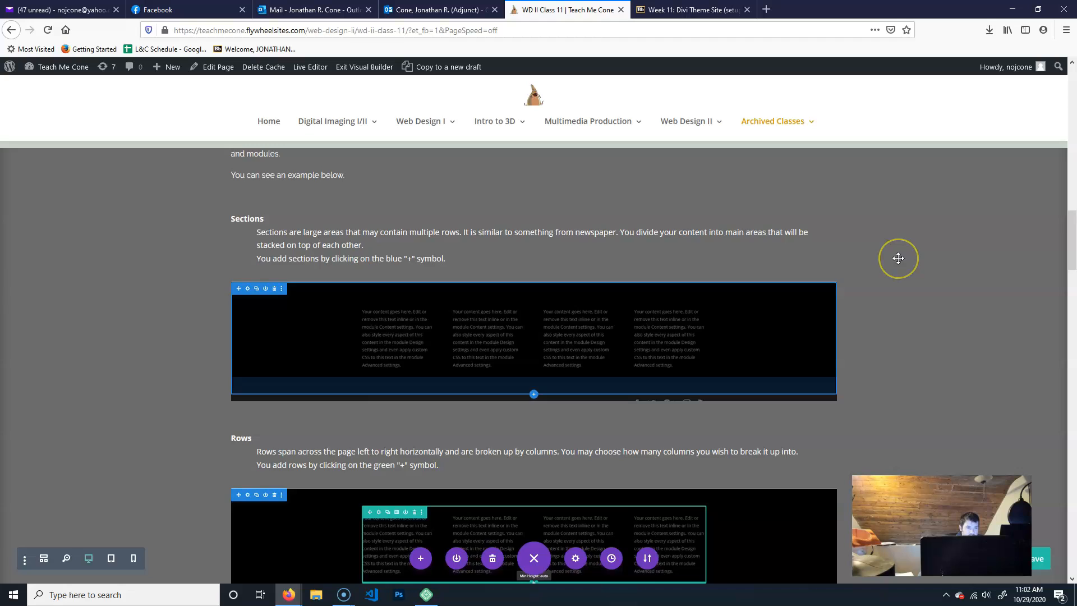
pyautogui.scroll(3, 898, 258)
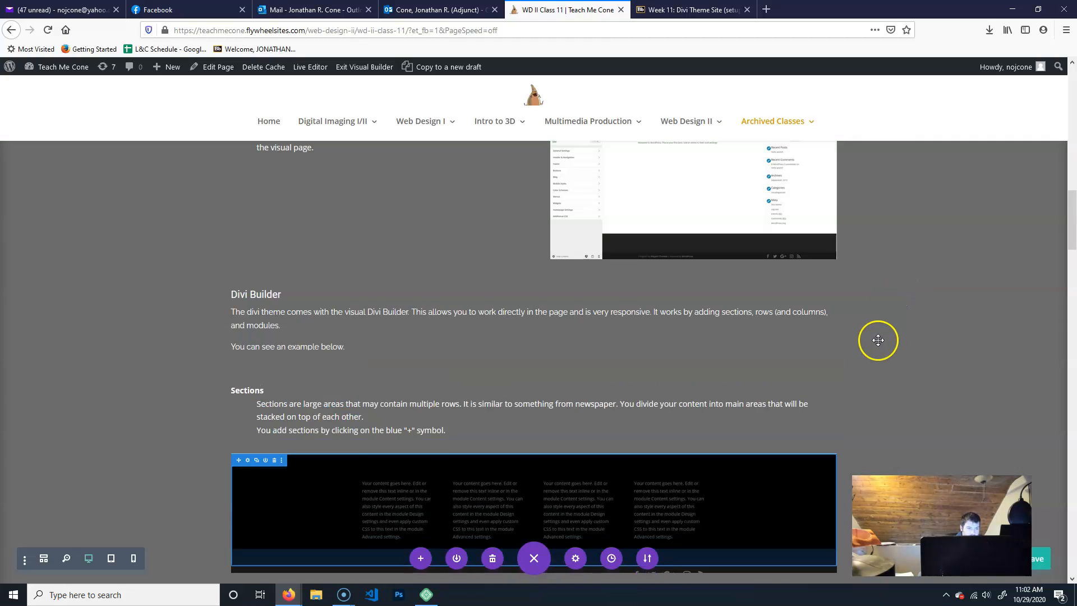
# - Read how Divi Builder uses sections, rows and modules, including the final result and settings examples
pyautogui.scroll(-3, 871, 330)
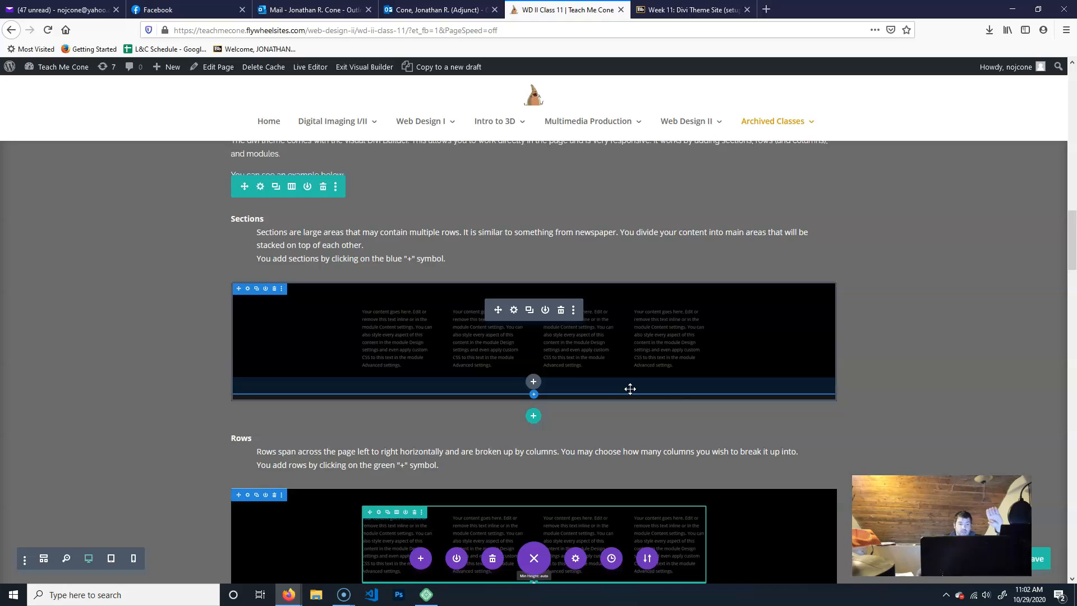
pyautogui.scroll(-3, 457, 445)
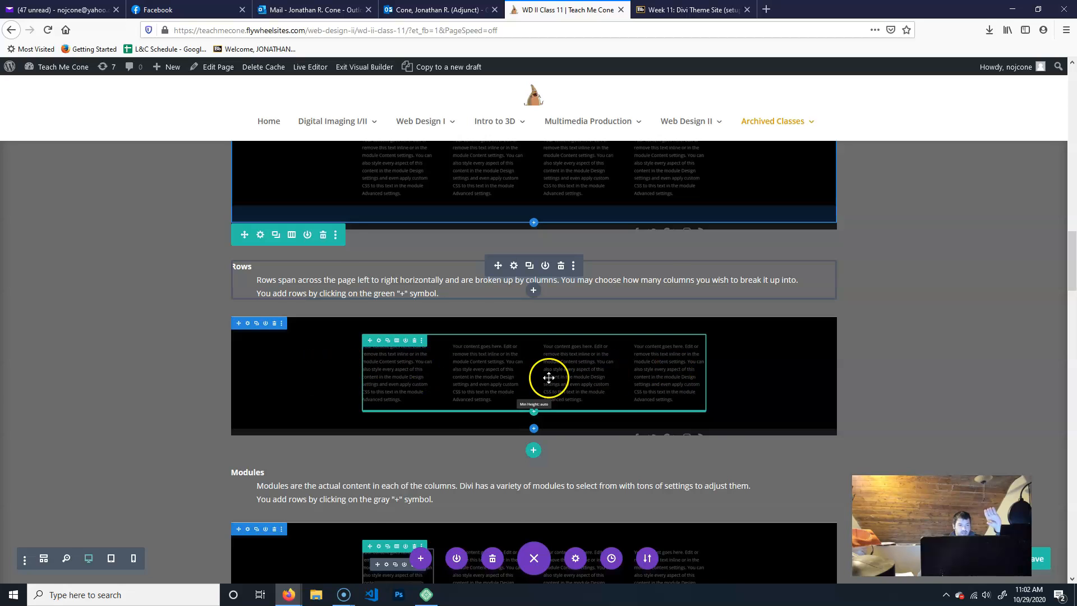
pyautogui.scroll(-2, 548, 377)
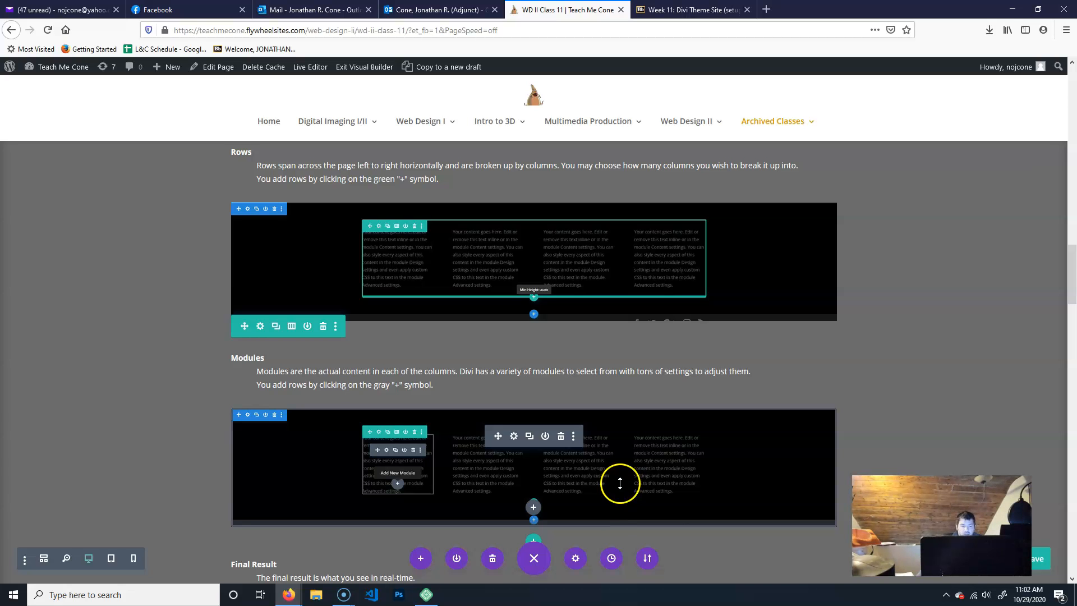
pyautogui.scroll(-4, 621, 484)
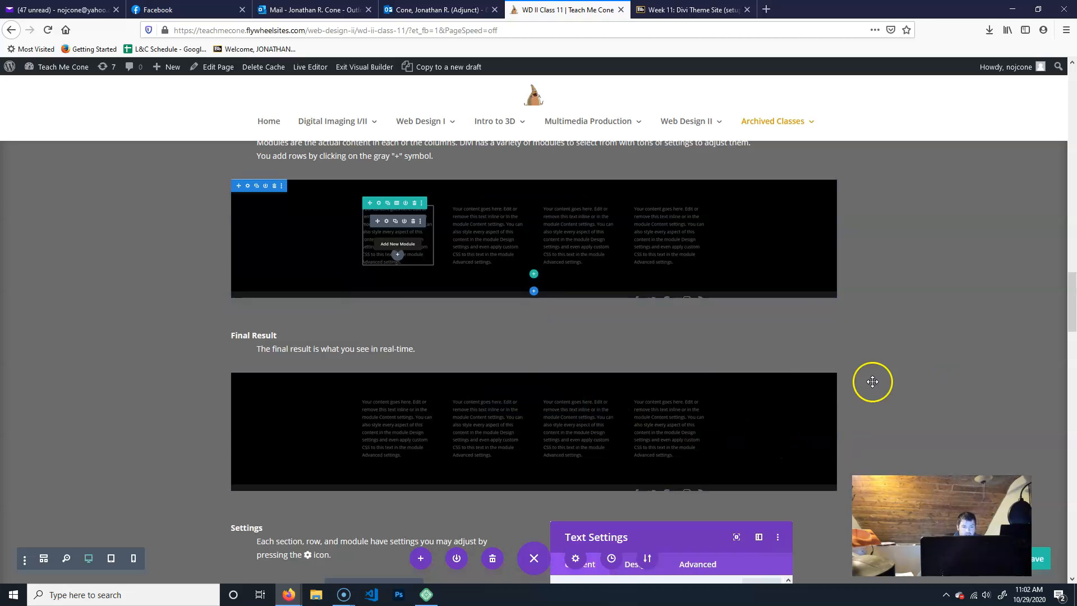
pyautogui.scroll(-3, 883, 380)
pyautogui.scroll(3, 931, 367)
pyautogui.scroll(20, 985, 307)
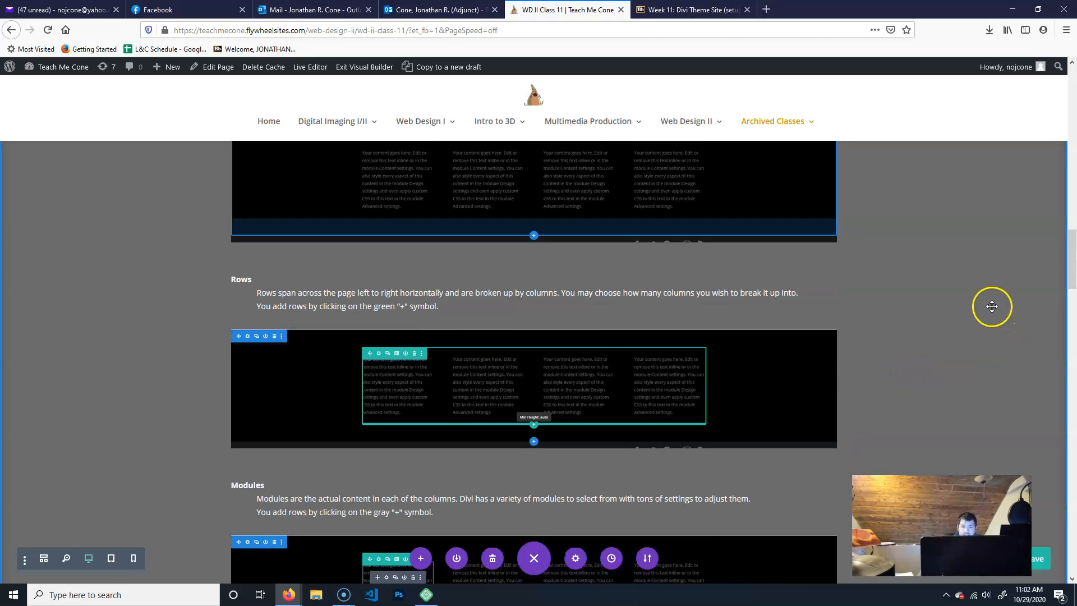
pyautogui.scroll(3, 985, 307)
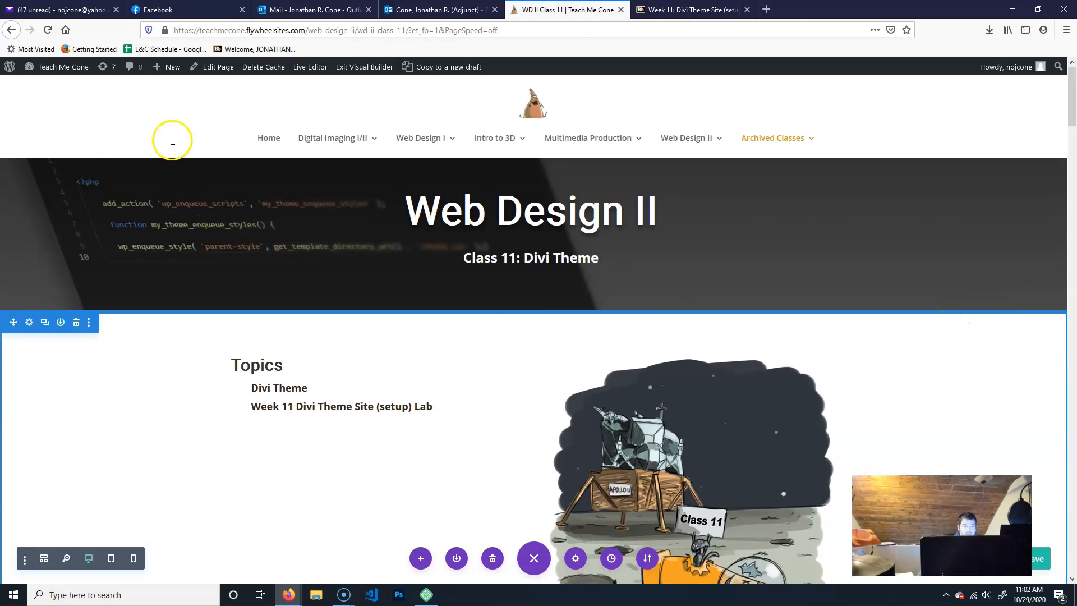
# - Examine how the Class 11 page is divided into stacked sections, from the Topics area through the lab instructions to the closing reminders
pyautogui.scroll(-3, 196, 276)
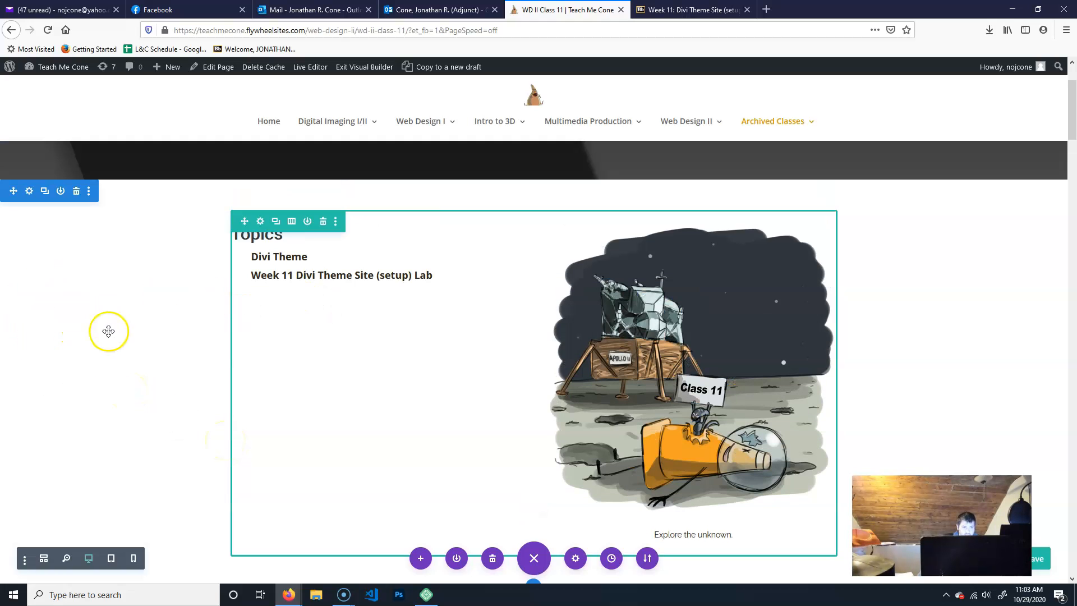
pyautogui.scroll(-2, 108, 330)
pyautogui.scroll(-15, 168, 364)
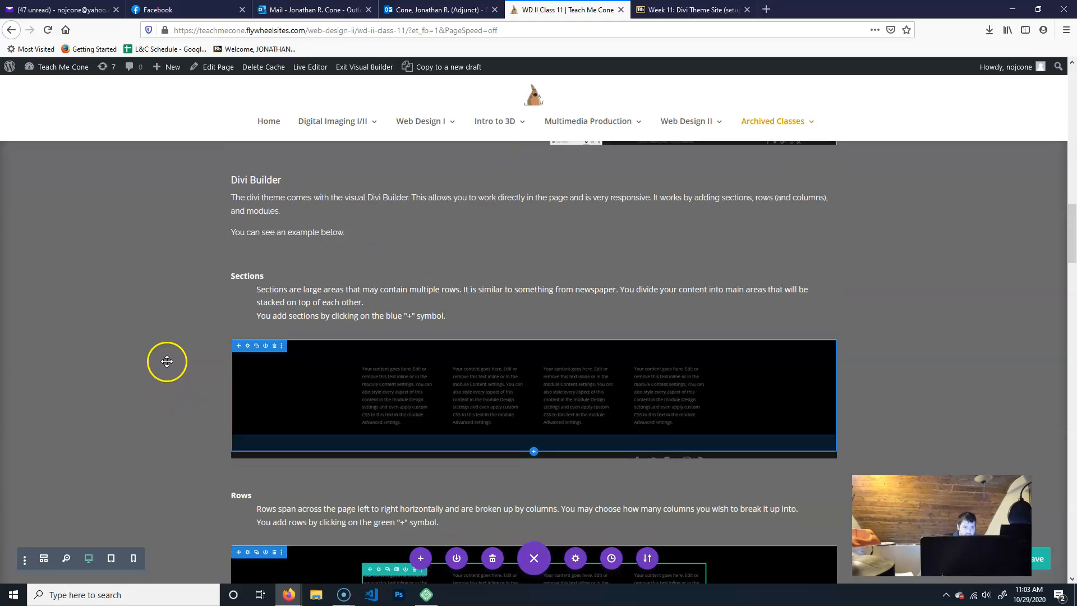
pyautogui.scroll(-8, 167, 362)
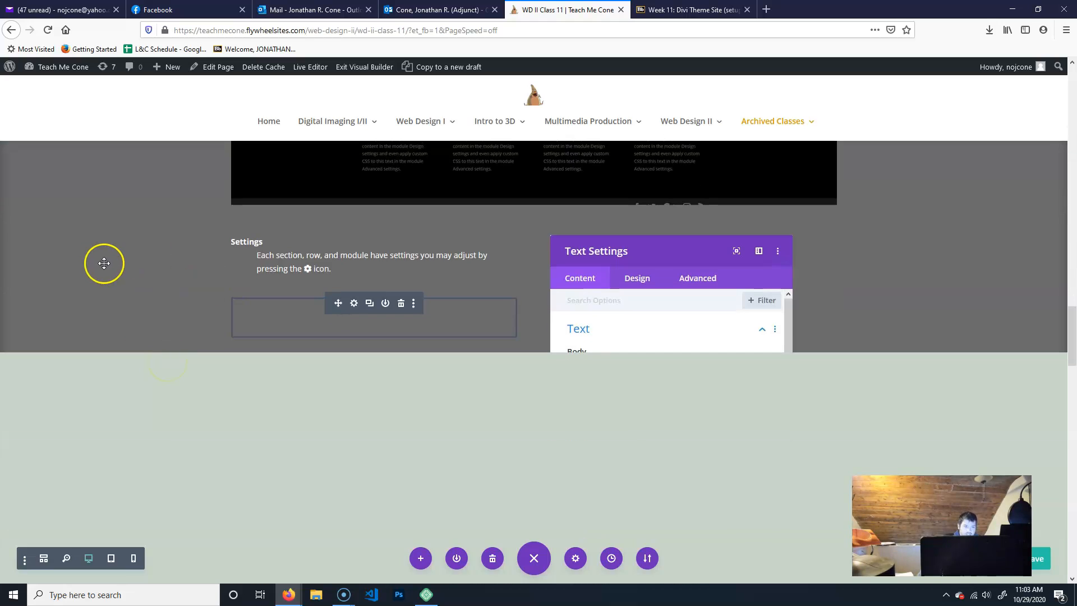
pyautogui.scroll(-10, 140, 379)
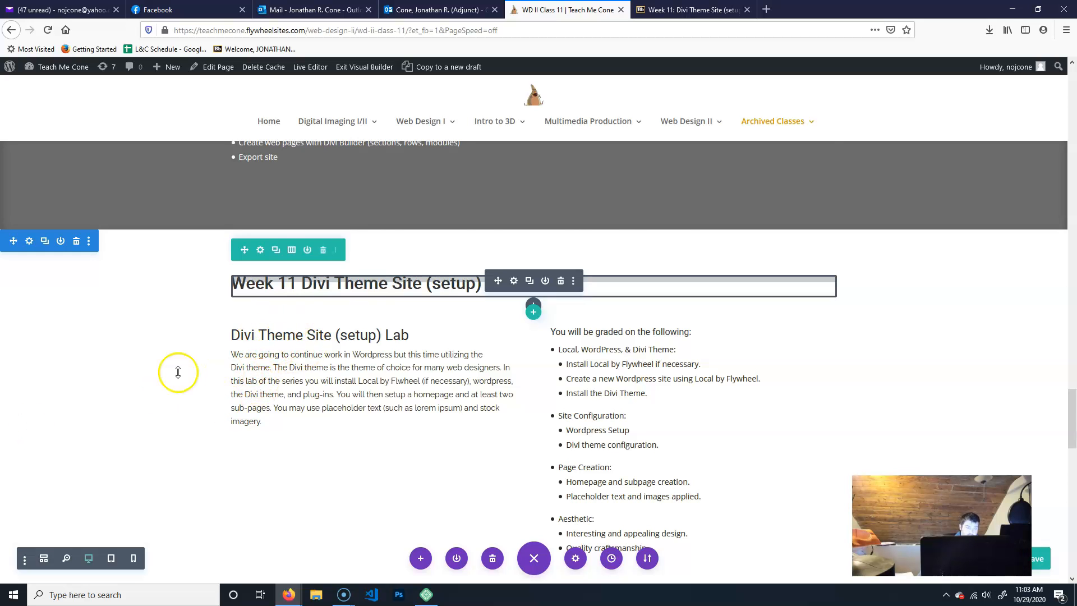
pyautogui.scroll(-4, 148, 379)
pyautogui.scroll(-11, 183, 356)
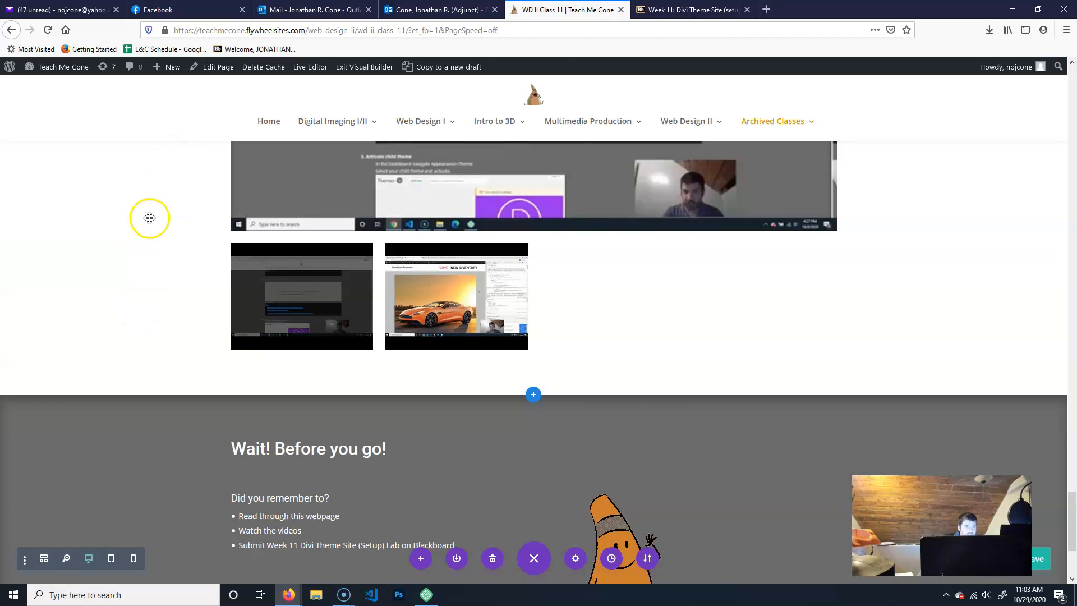
pyautogui.scroll(-4, 185, 387)
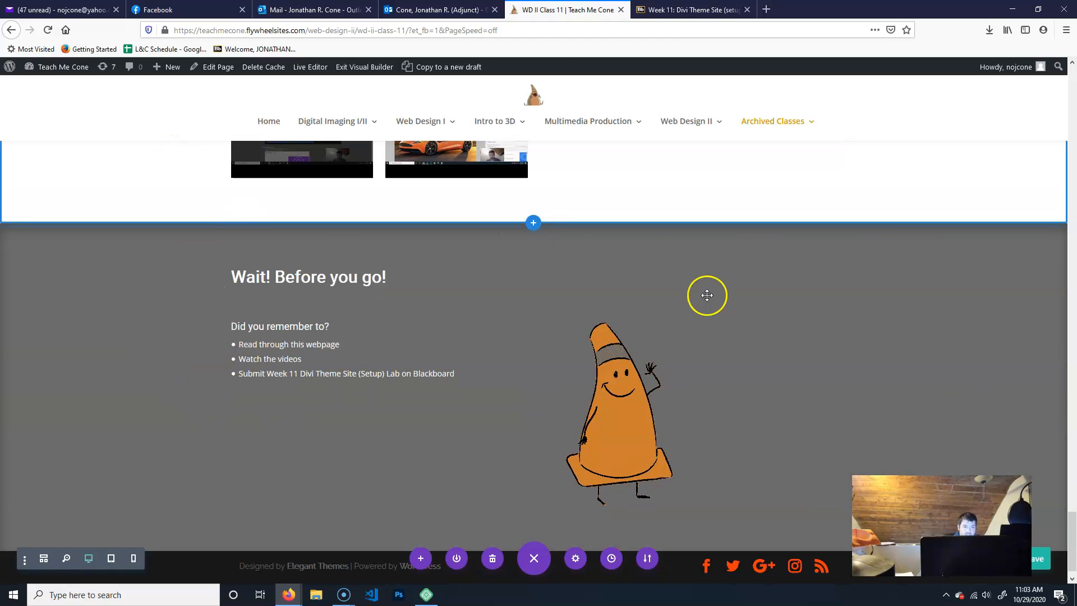
# - Return to the new Divi Theme Site page and insert a single-column row containing an Image module
pyautogui.hotkey('alt', 'p')
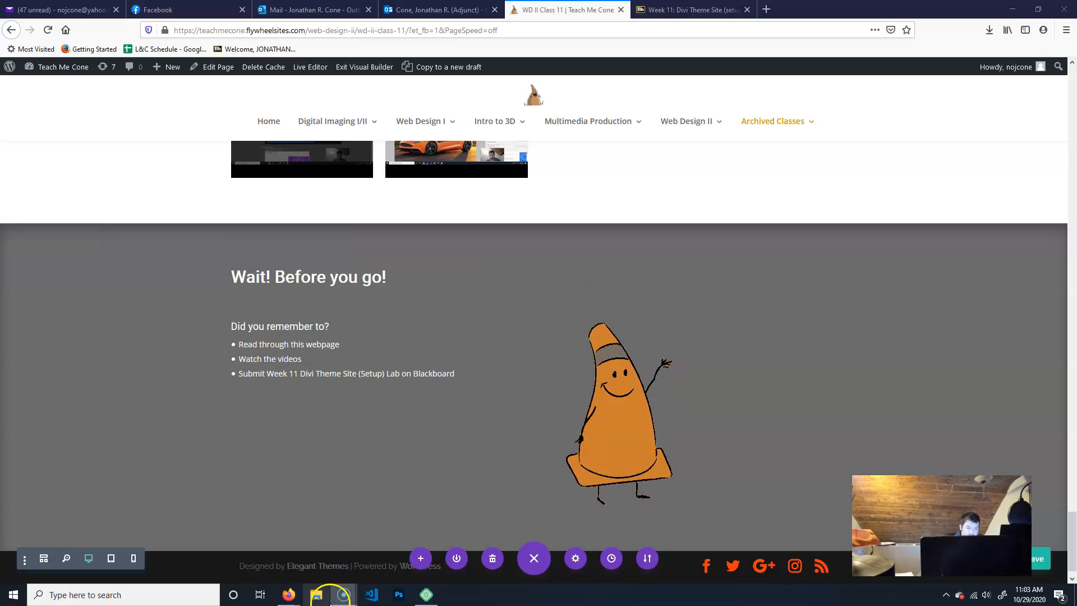
pyautogui.moveTo(289, 594)
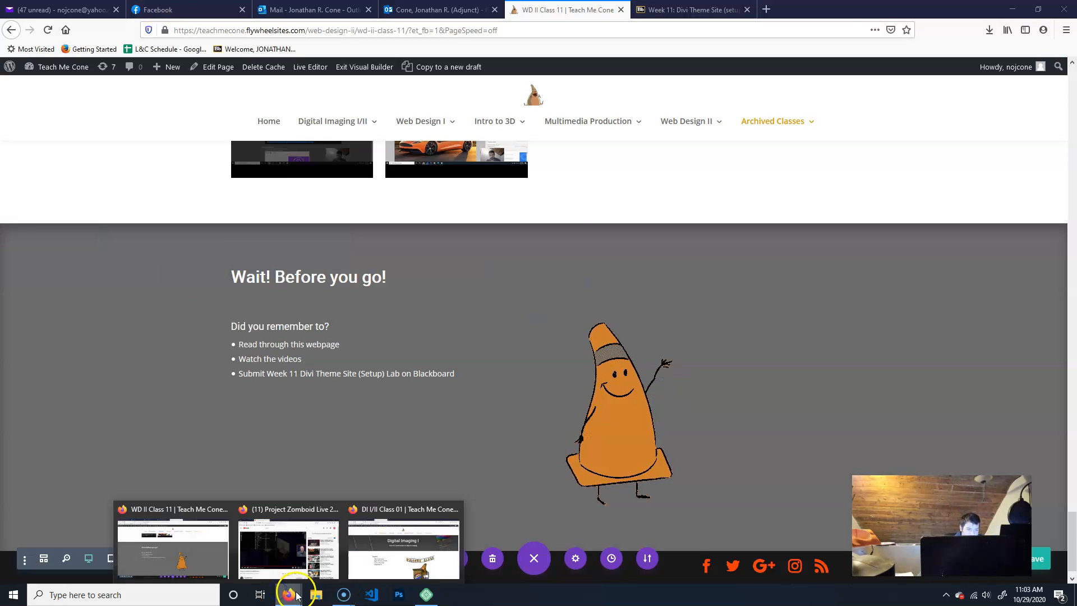
pyautogui.click(401, 536)
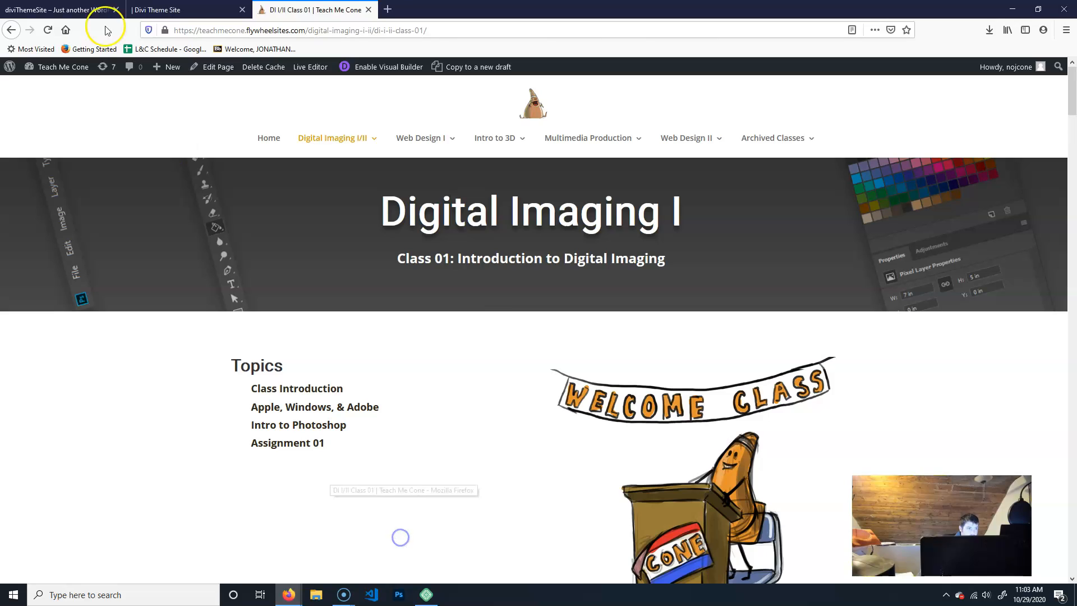
pyautogui.click(53, 9)
pyautogui.click(180, 10)
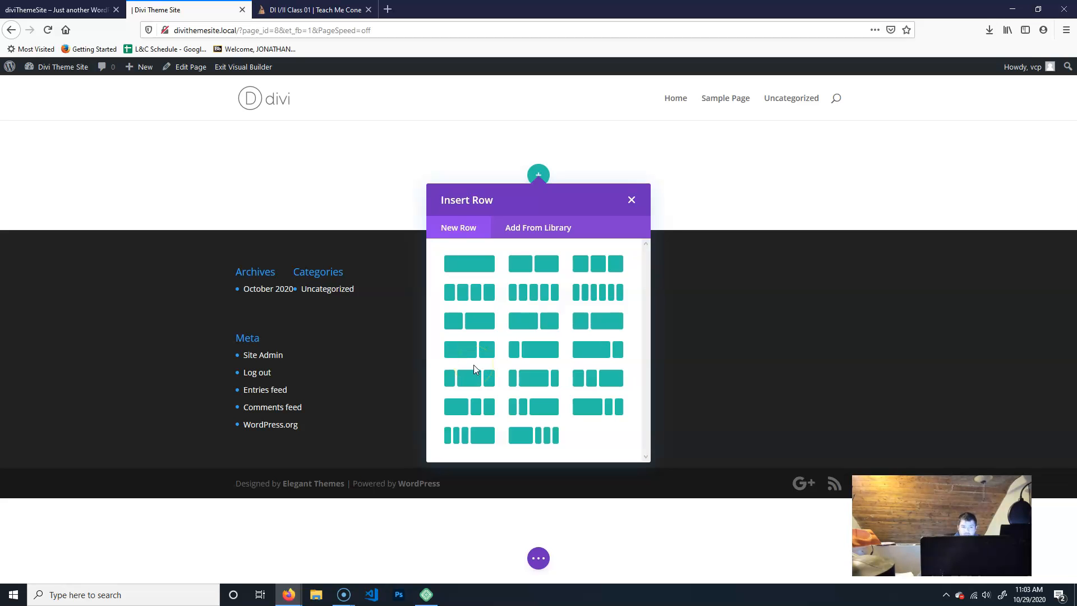
pyautogui.click(481, 265)
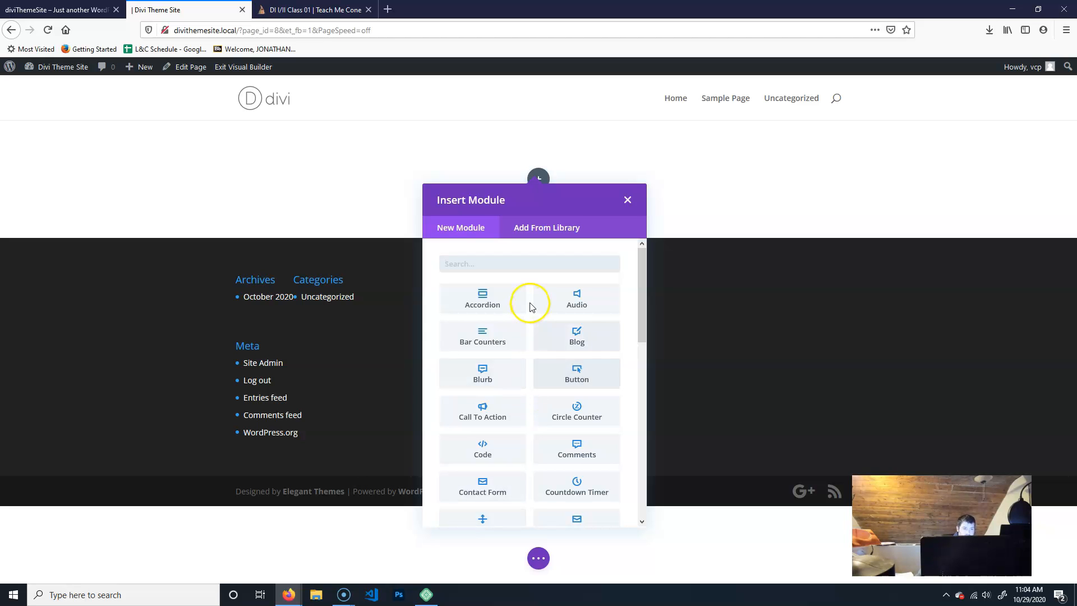
pyautogui.moveTo(636, 268)
pyautogui.mouseDown()
pyautogui.moveTo(628, 454)
pyautogui.moveTo(639, 280)
pyautogui.moveTo(628, 450)
pyautogui.moveTo(650, 365)
pyautogui.moveTo(649, 279)
pyautogui.mouseUp()
pyautogui.click(482, 253)
pyautogui.write('image')
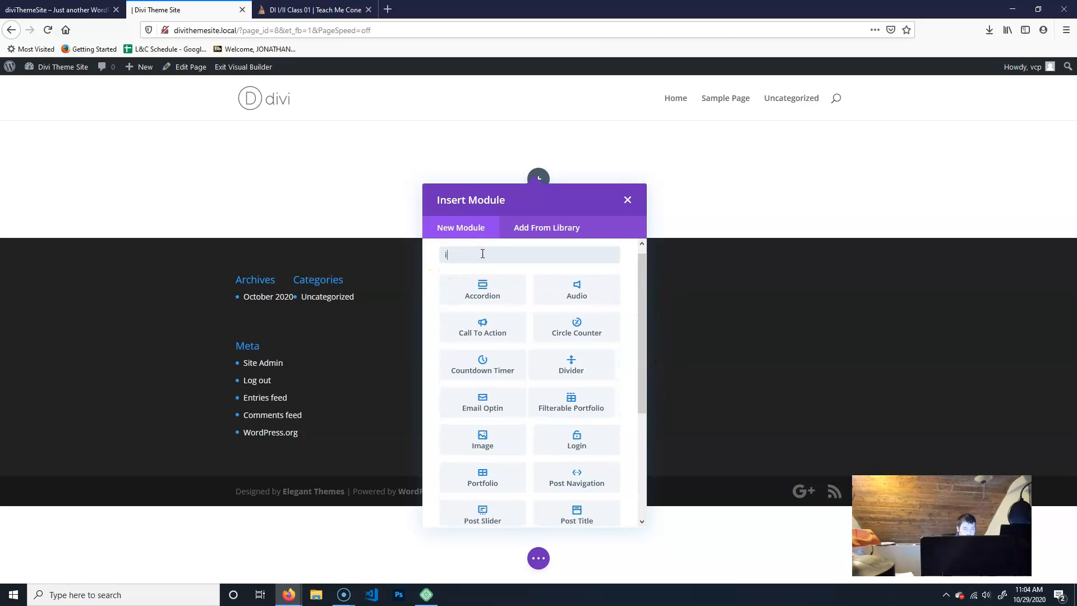
pyautogui.click(489, 300)
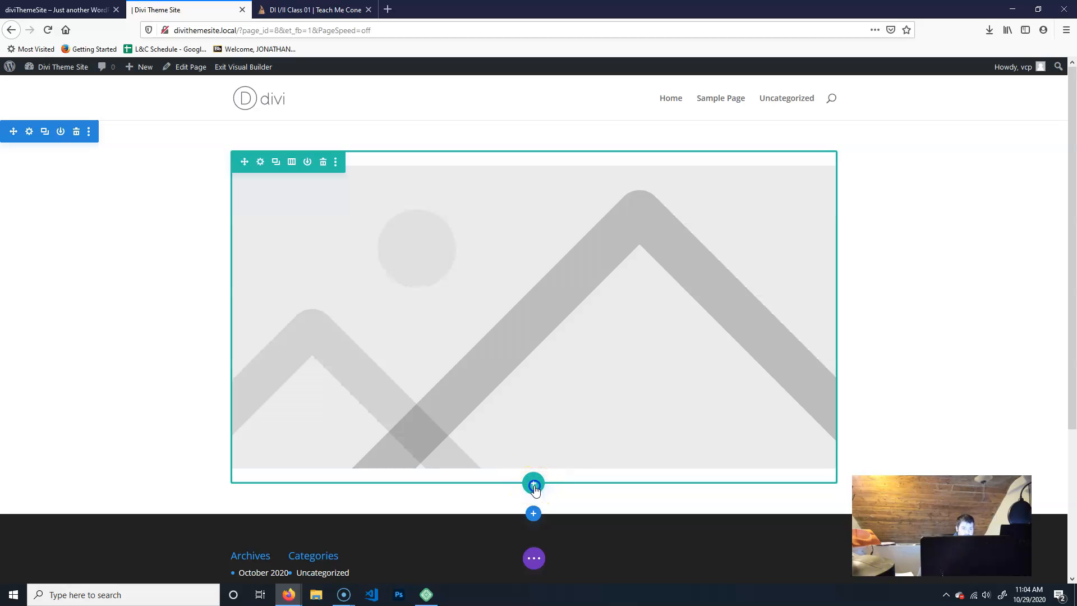
# - Insert a four-column row below the image row and add a Text module to its first column
pyautogui.click(534, 485)
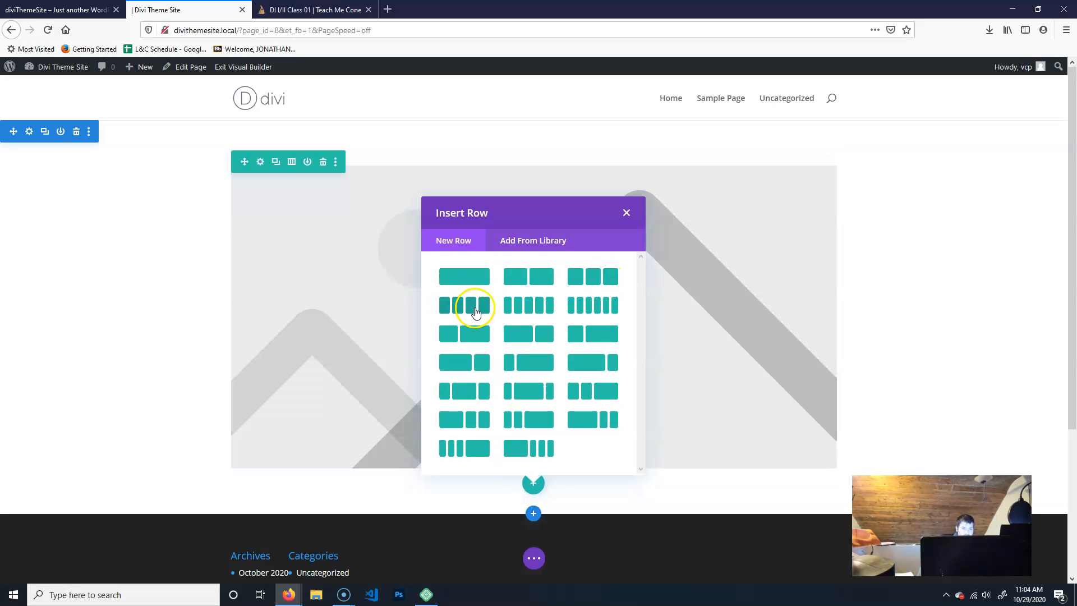
pyautogui.click(475, 311)
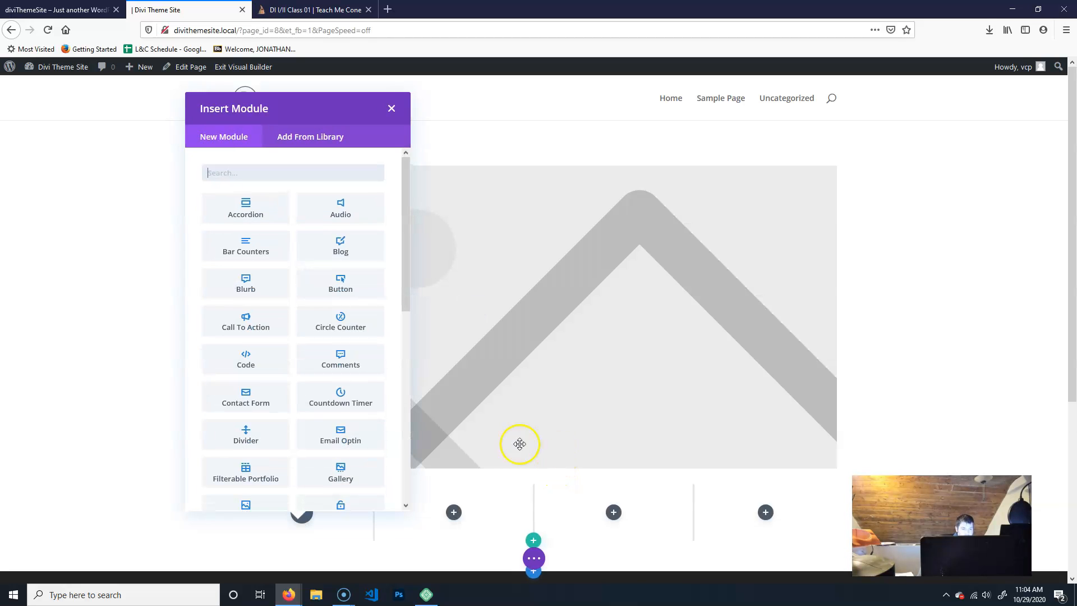
pyautogui.write('trext')
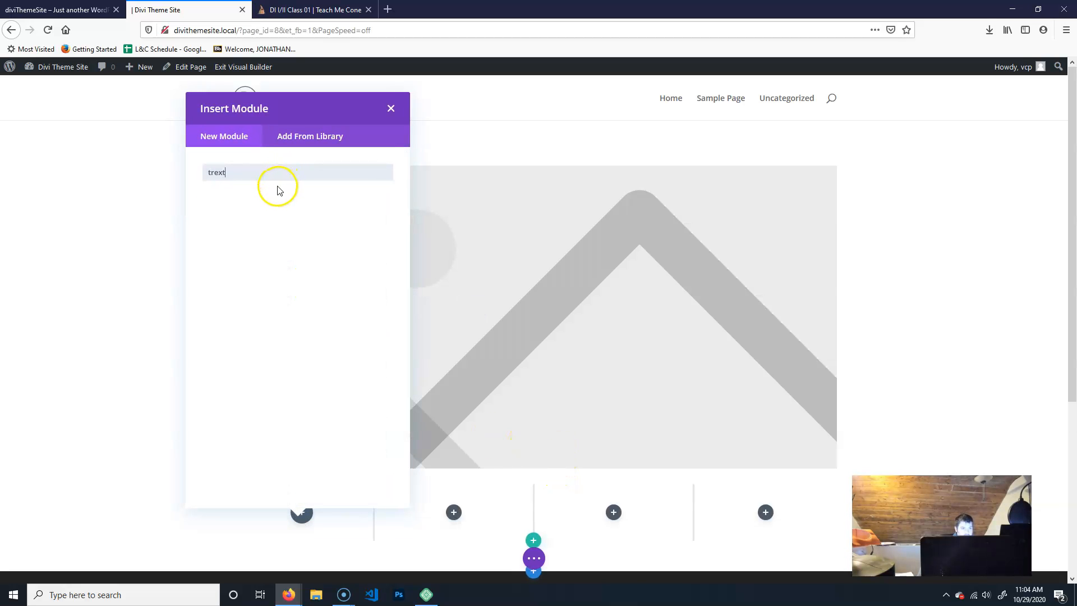
pyautogui.press('BackSpace')
pyautogui.write('e')
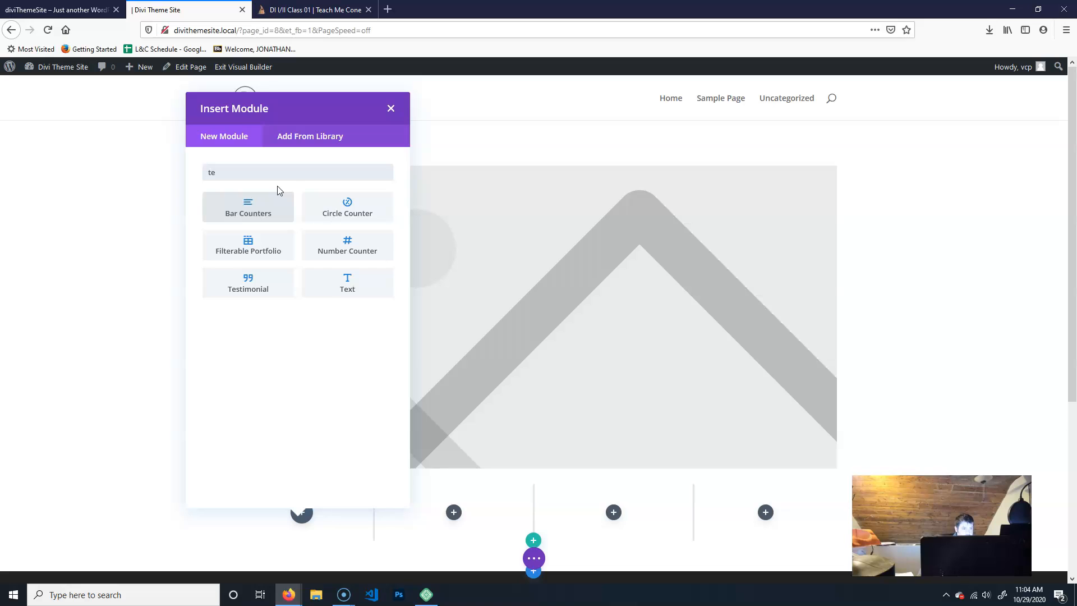
pyautogui.click(334, 285)
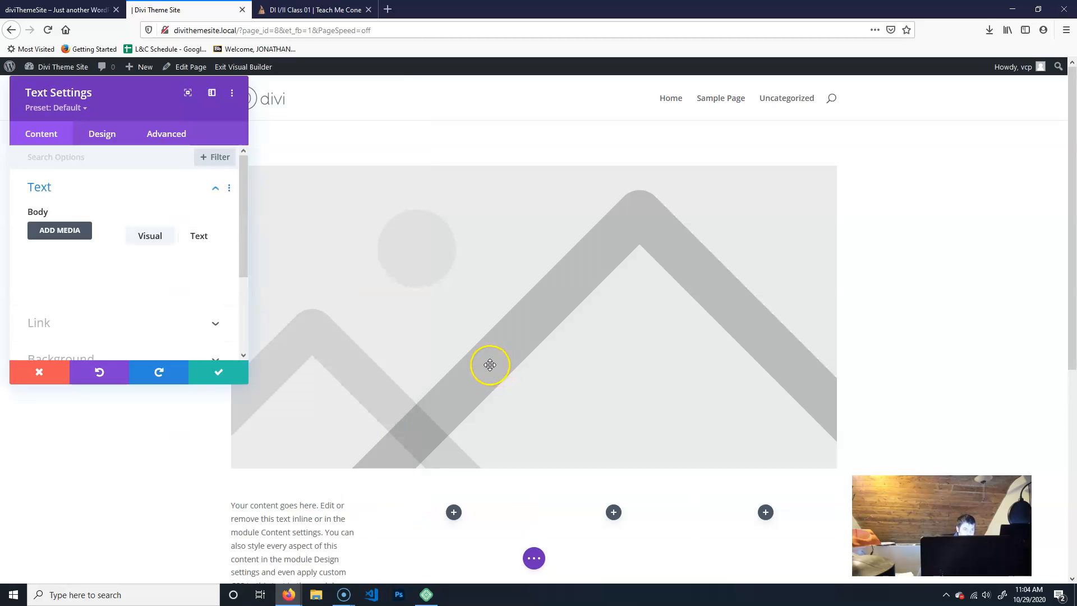
pyautogui.click(502, 453)
# - Add a Text module to the second column of the four-column row and save its default content
pyautogui.scroll(-3, 499, 449)
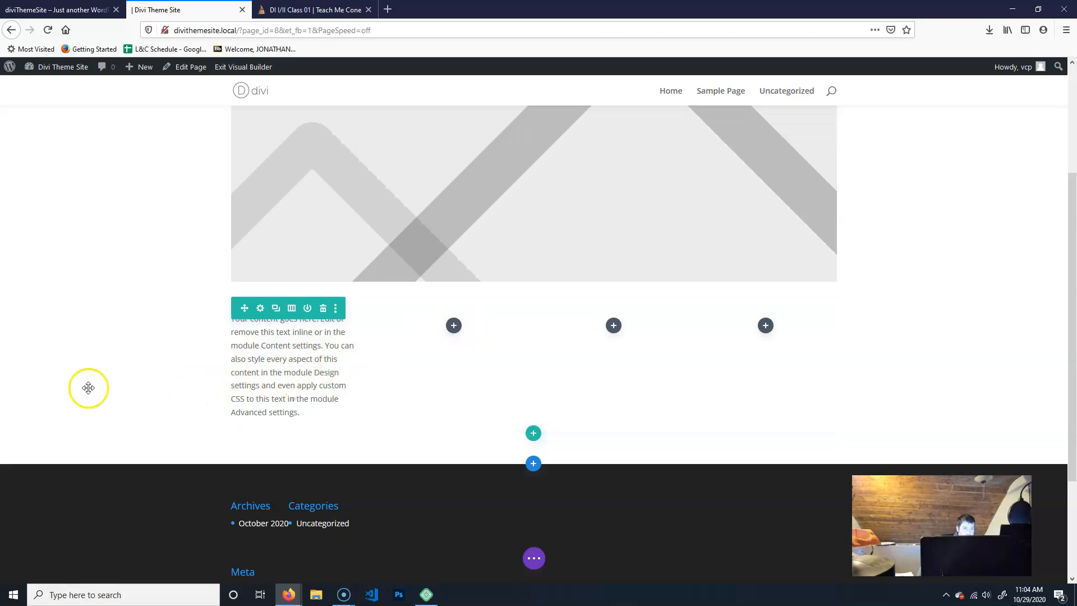
pyautogui.scroll(3, 86, 385)
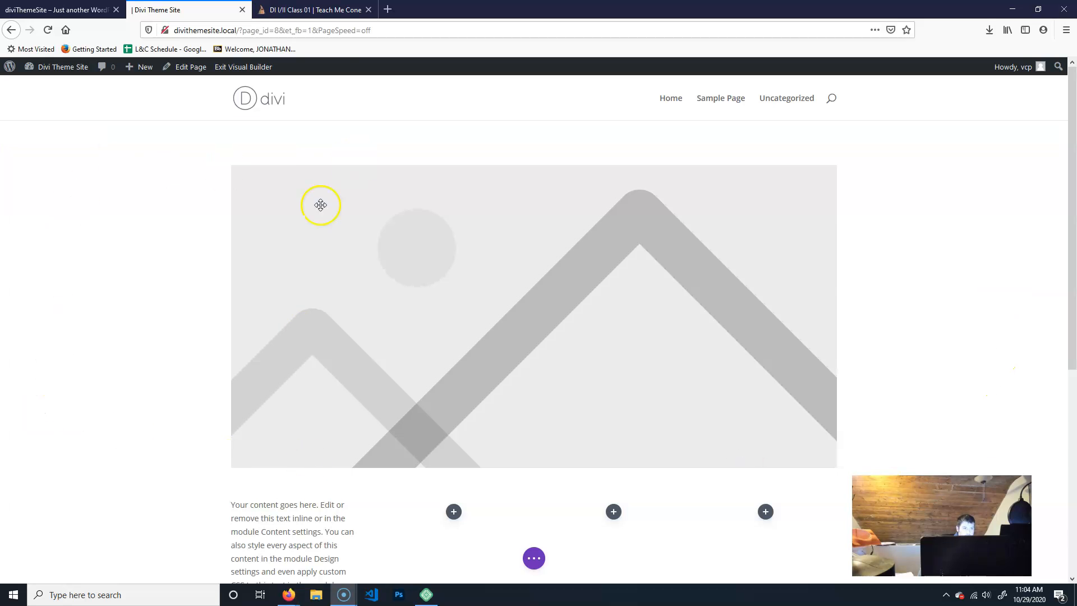
pyautogui.scroll(-4, 312, 365)
pyautogui.moveTo(268, 277)
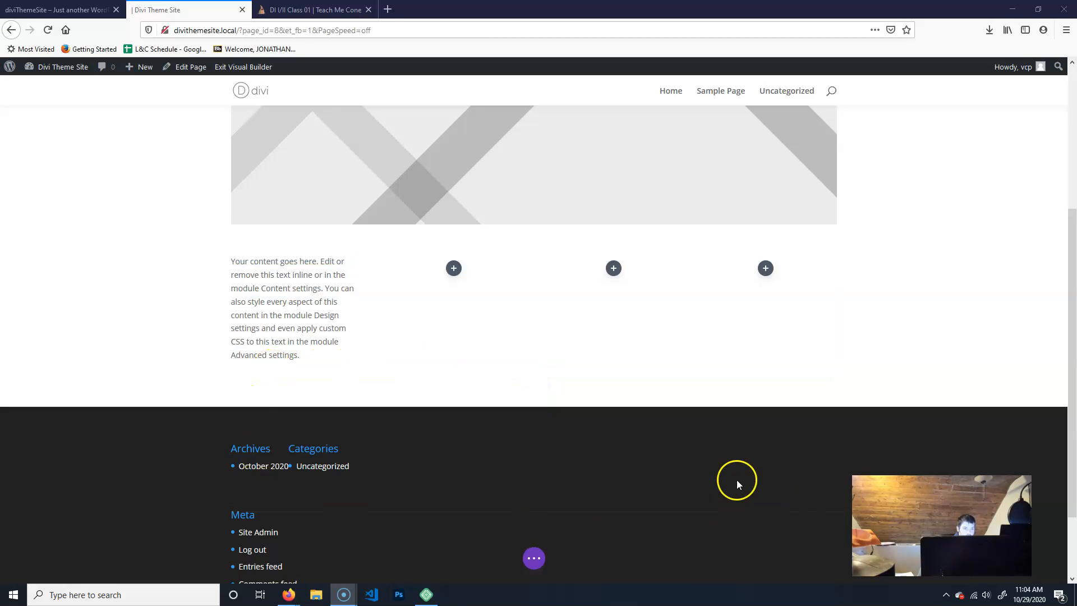
pyautogui.moveTo(649, 301)
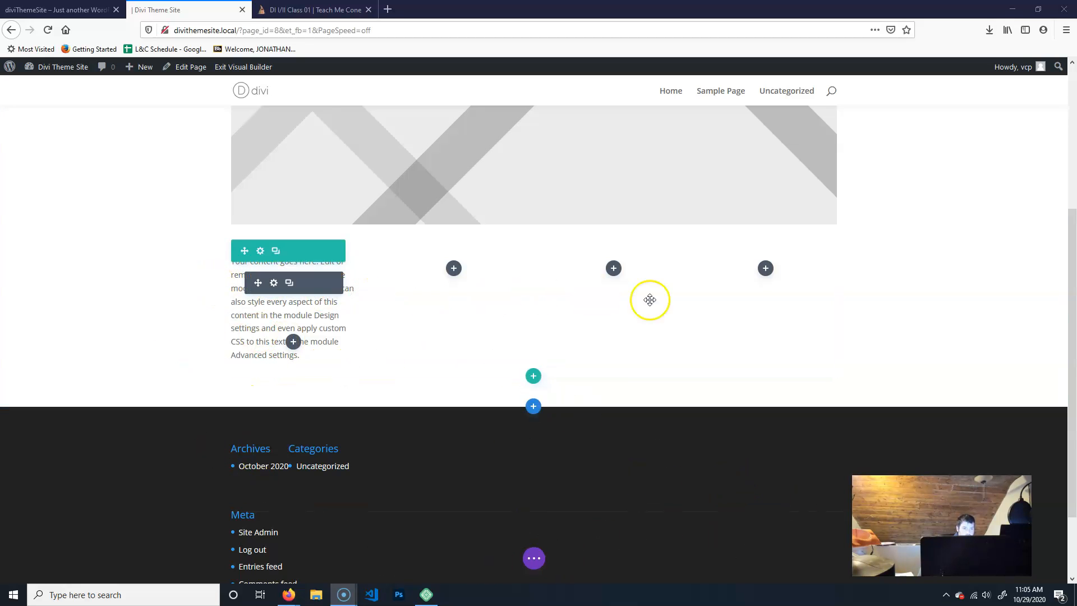
pyautogui.click(452, 274)
pyautogui.write('text')
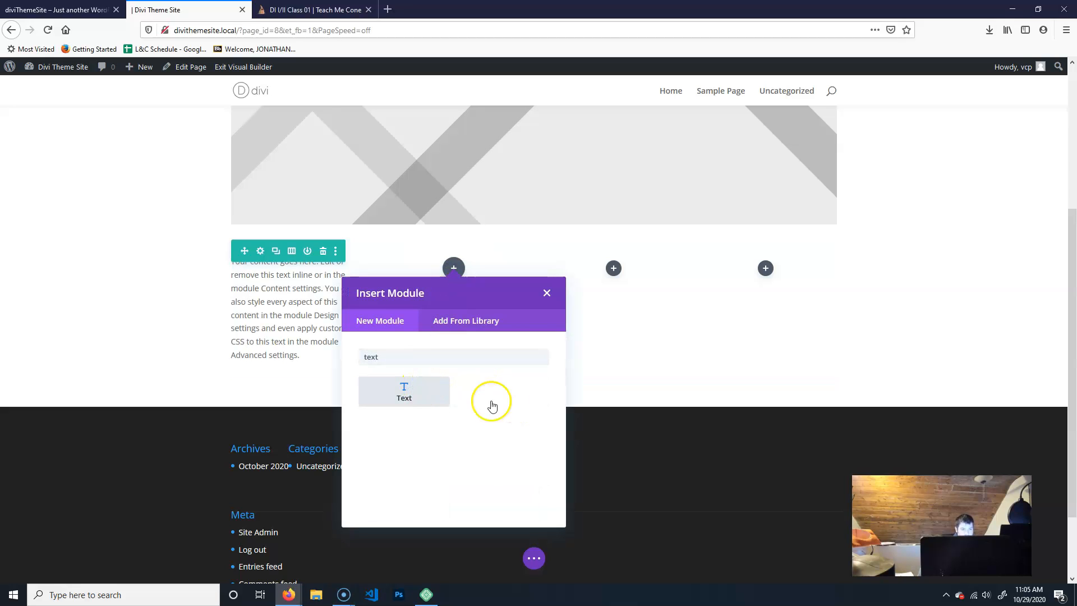
pyautogui.click(419, 387)
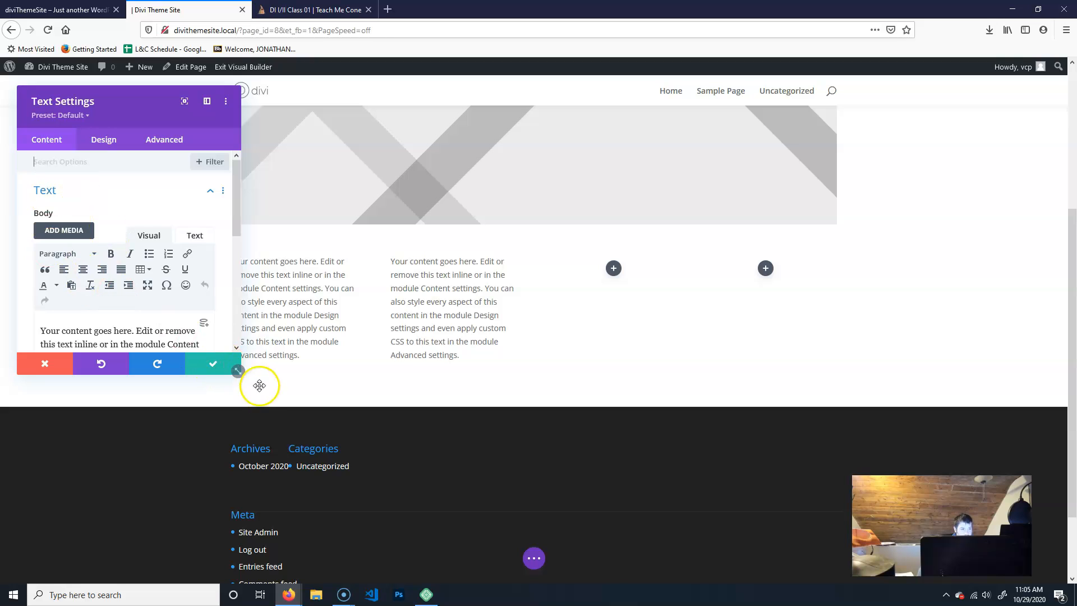
pyautogui.click(223, 368)
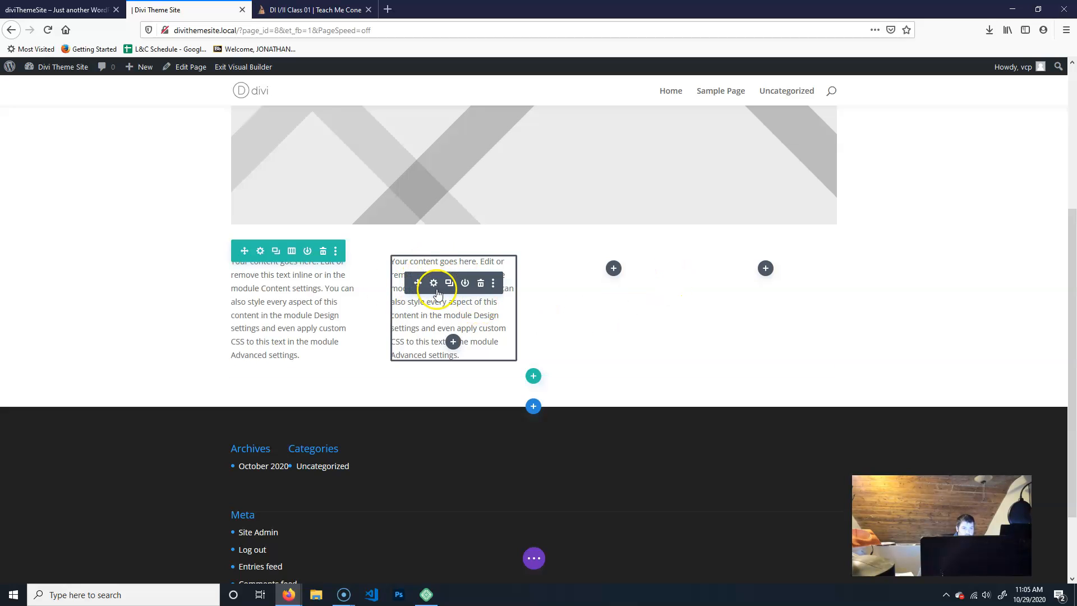
# - Examine the extent of the section and its controls for moving, settings, duplicating, saving to the library and deleting
pyautogui.scroll(4, 93, 307)
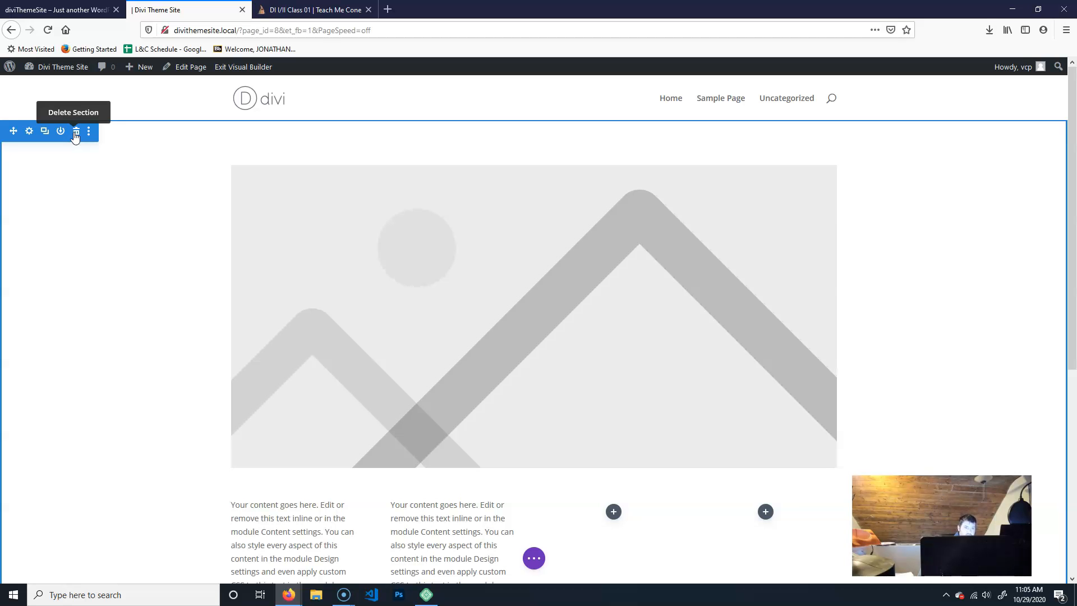
pyautogui.scroll(-6, 112, 336)
pyautogui.scroll(6, 128, 320)
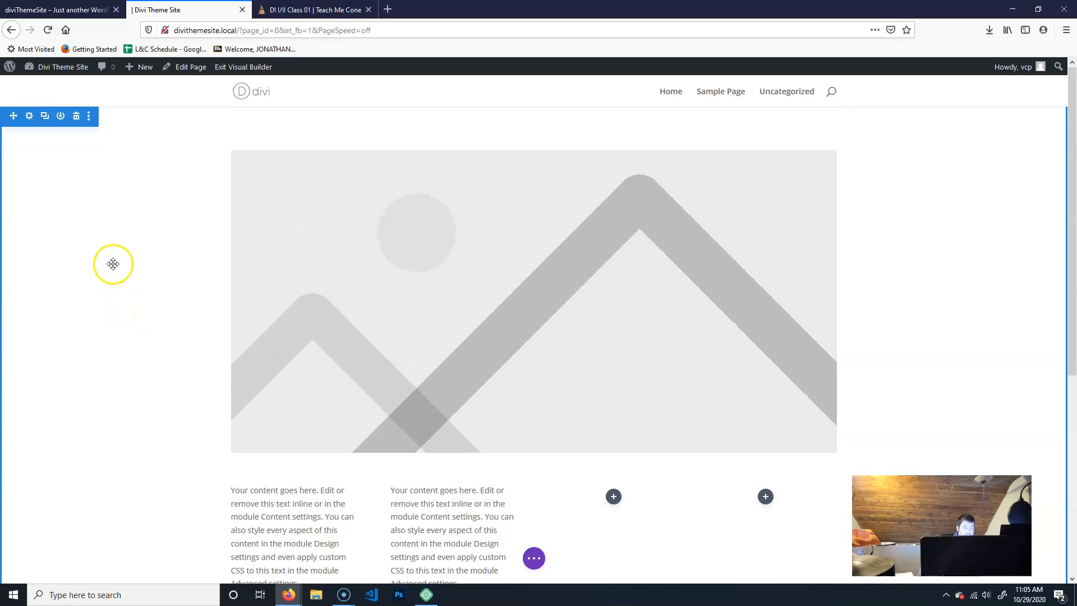
pyautogui.scroll(1, 113, 264)
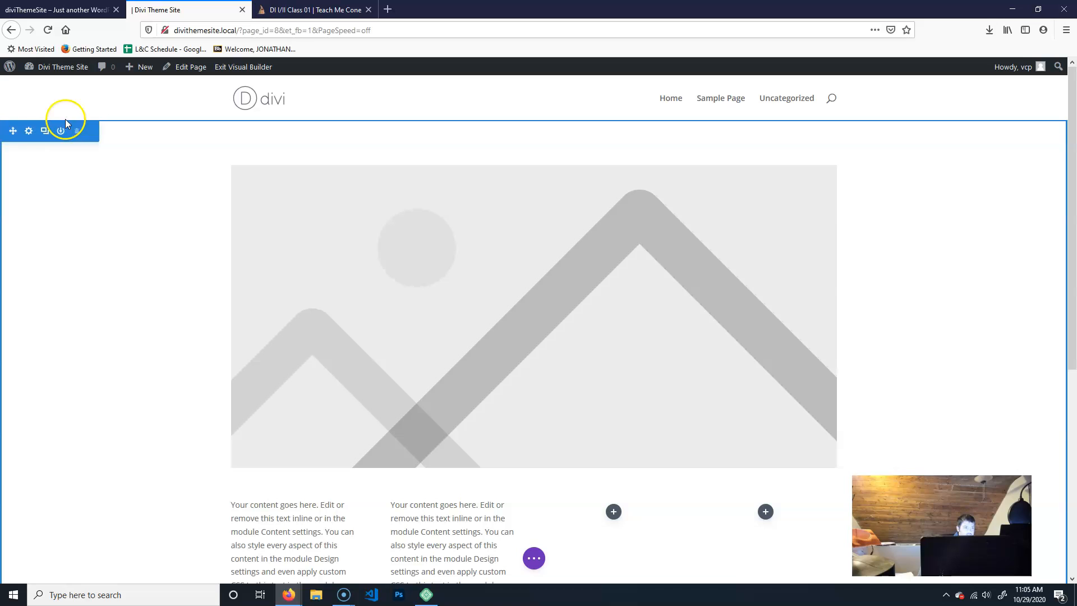
pyautogui.moveTo(59, 131)
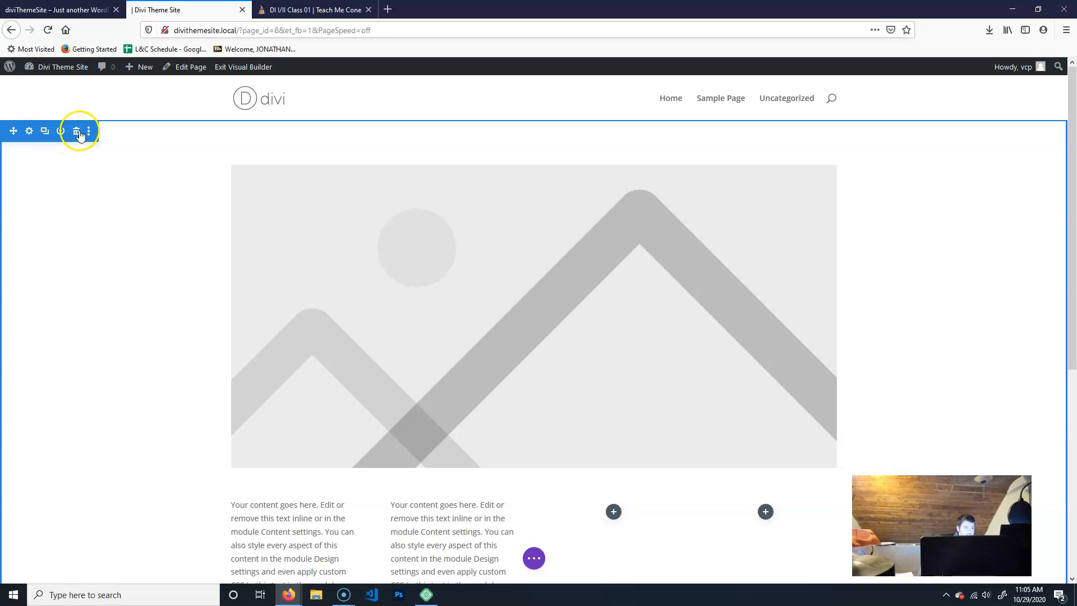
pyautogui.click(46, 138)
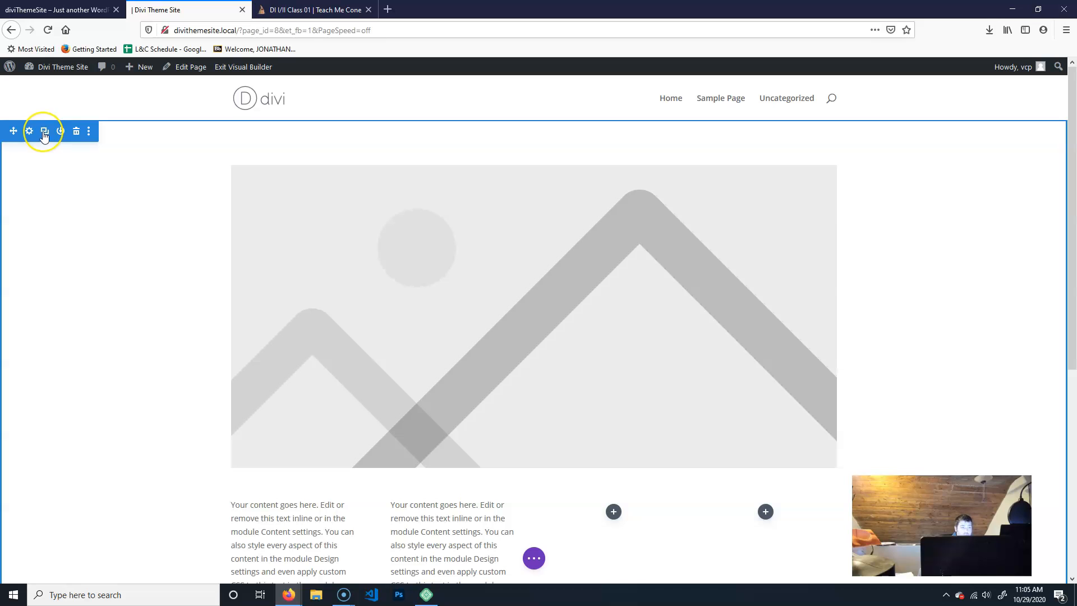
pyautogui.click(25, 134)
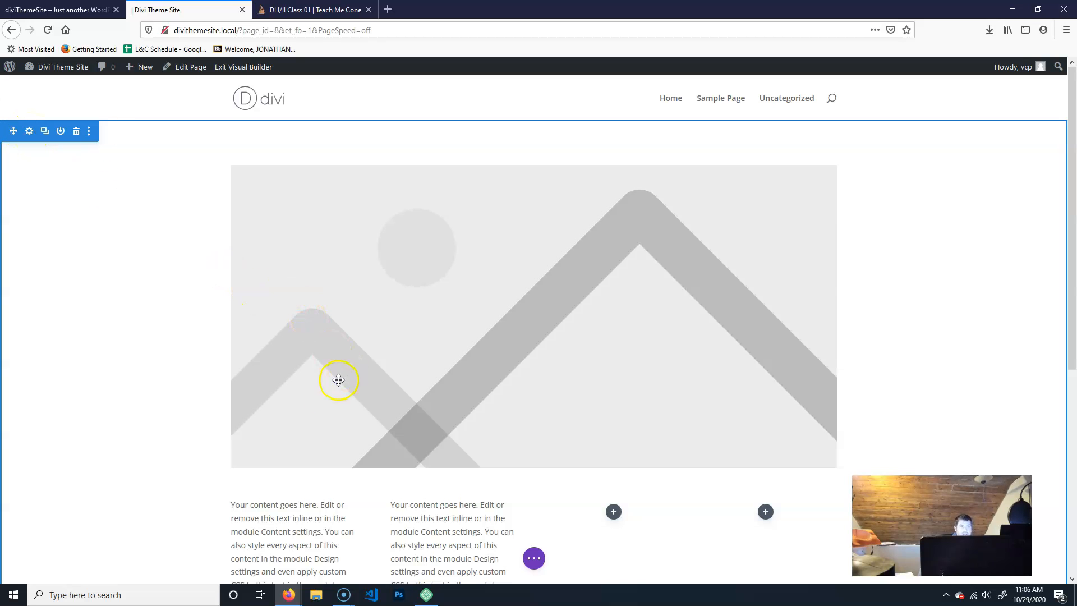
pyautogui.scroll(-3, 523, 399)
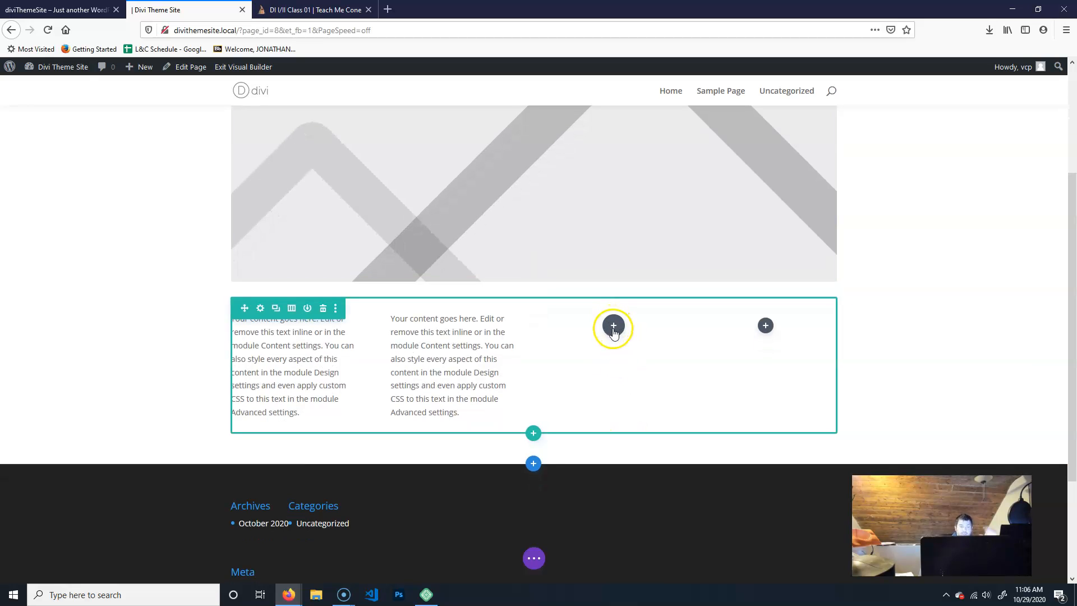
pyautogui.scroll(3, 86, 269)
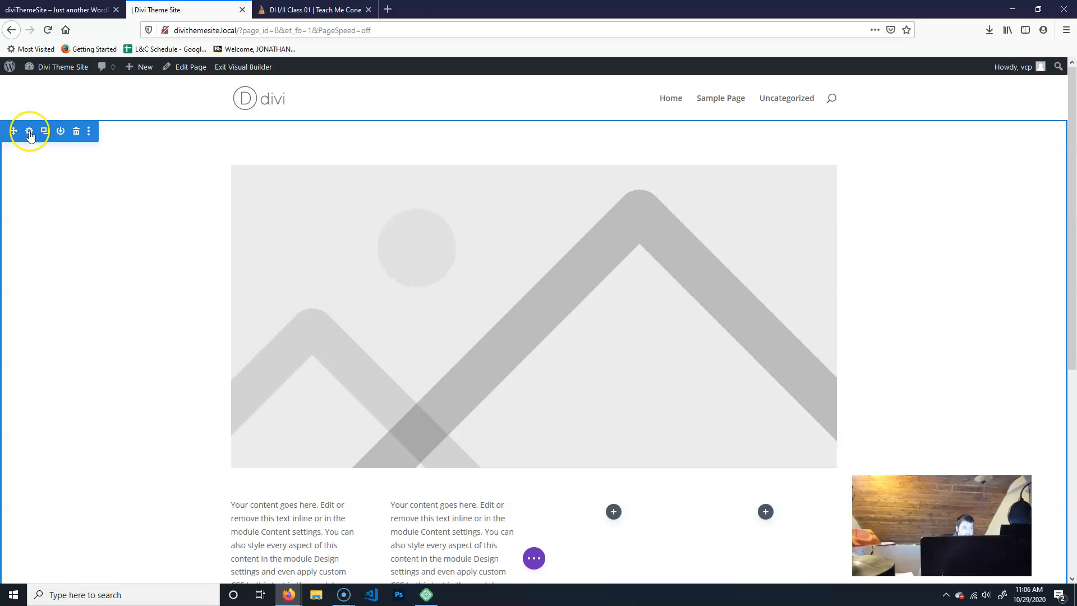
# - Look through the section's Link and Background content settings and discard the settings dialog
pyautogui.click(29, 131)
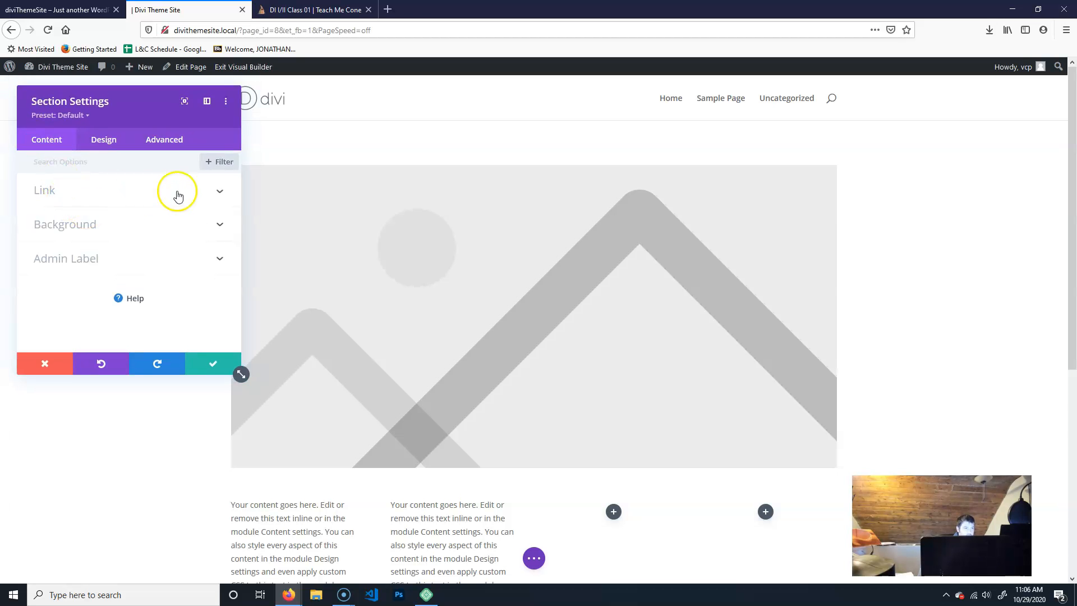
pyautogui.click(219, 191)
pyautogui.rightClick(219, 195)
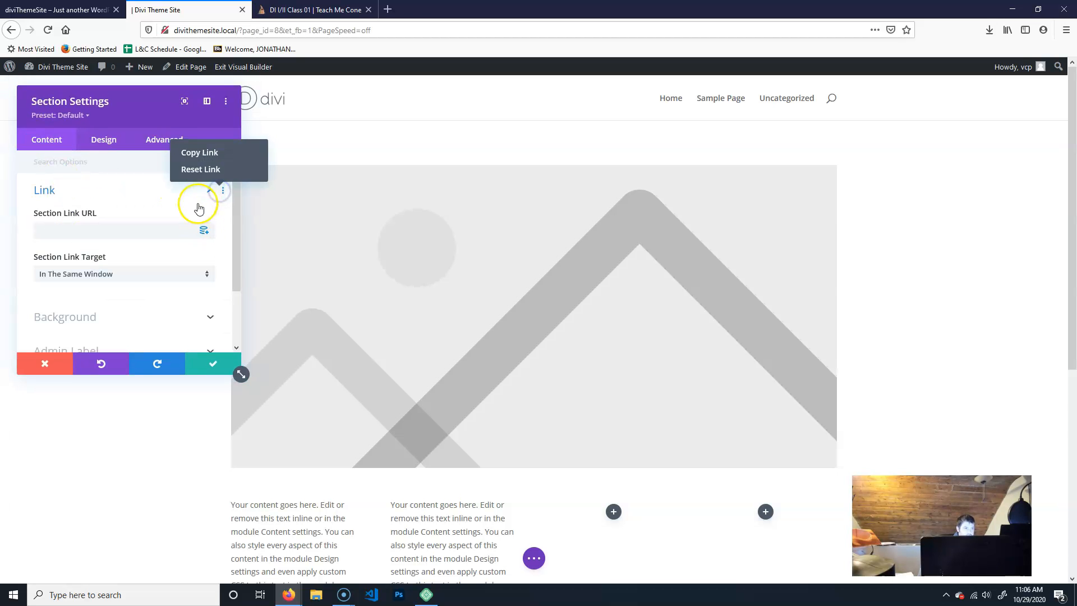
pyautogui.click(203, 192)
pyautogui.click(216, 227)
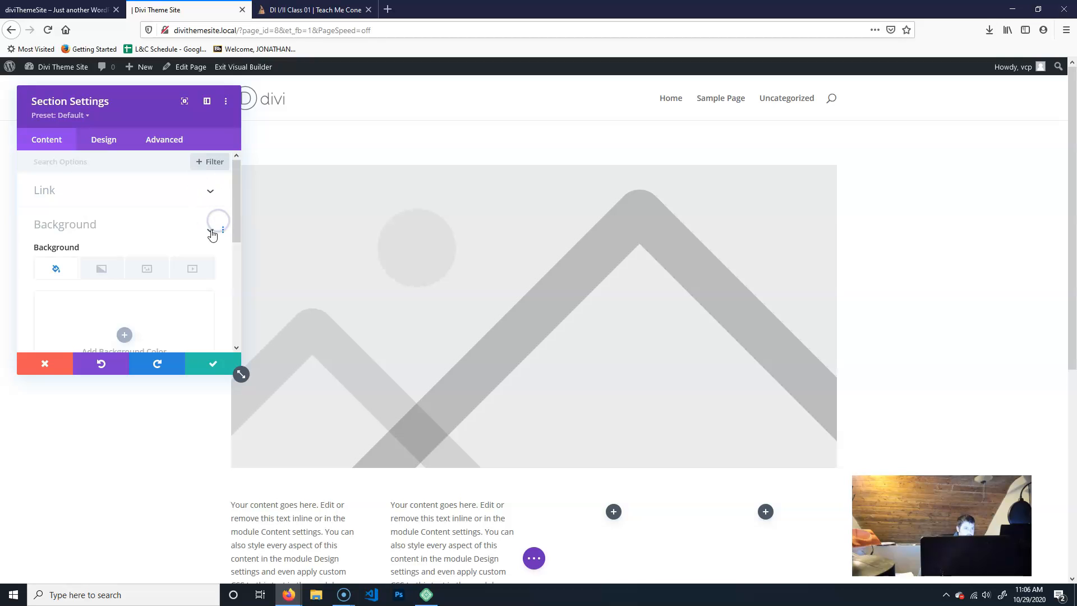
pyautogui.click(205, 169)
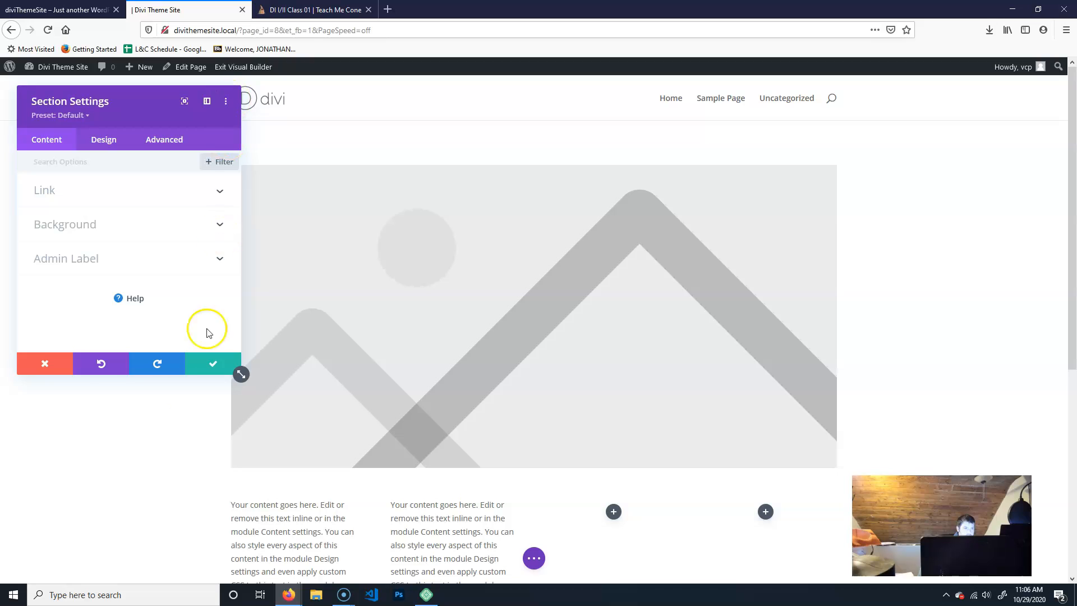
pyautogui.click(50, 363)
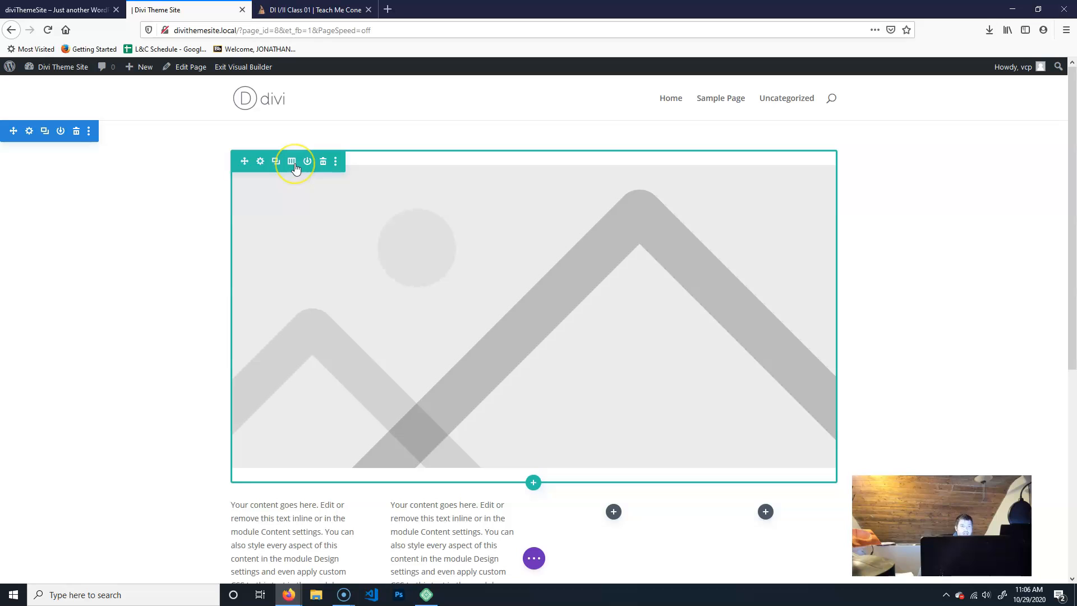
# - Try two equal columns as the image row's layout and restore the single-column layout
pyautogui.click(295, 168)
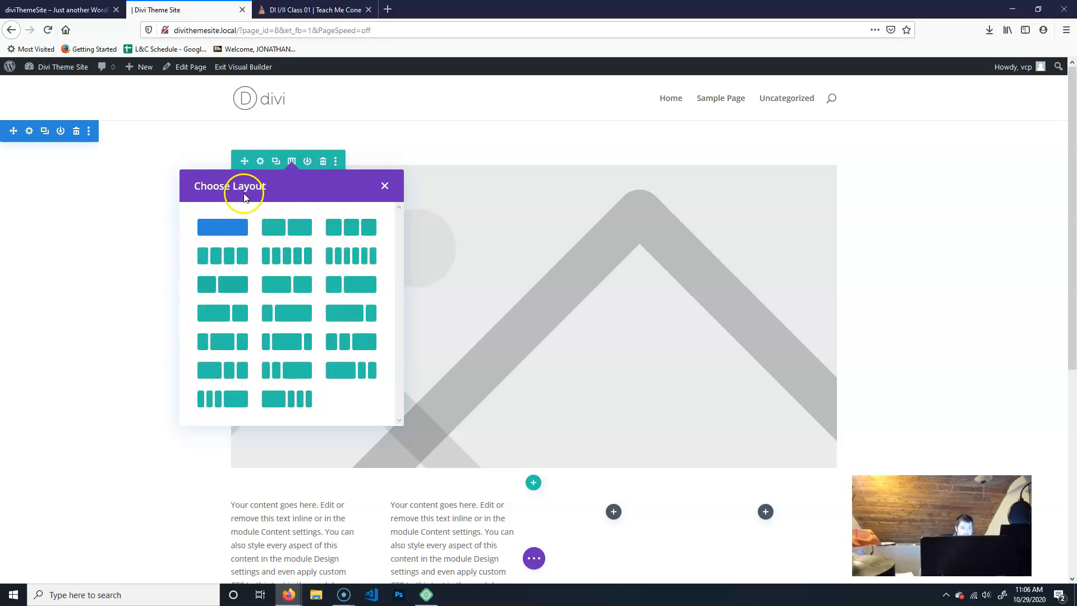
pyautogui.click(286, 227)
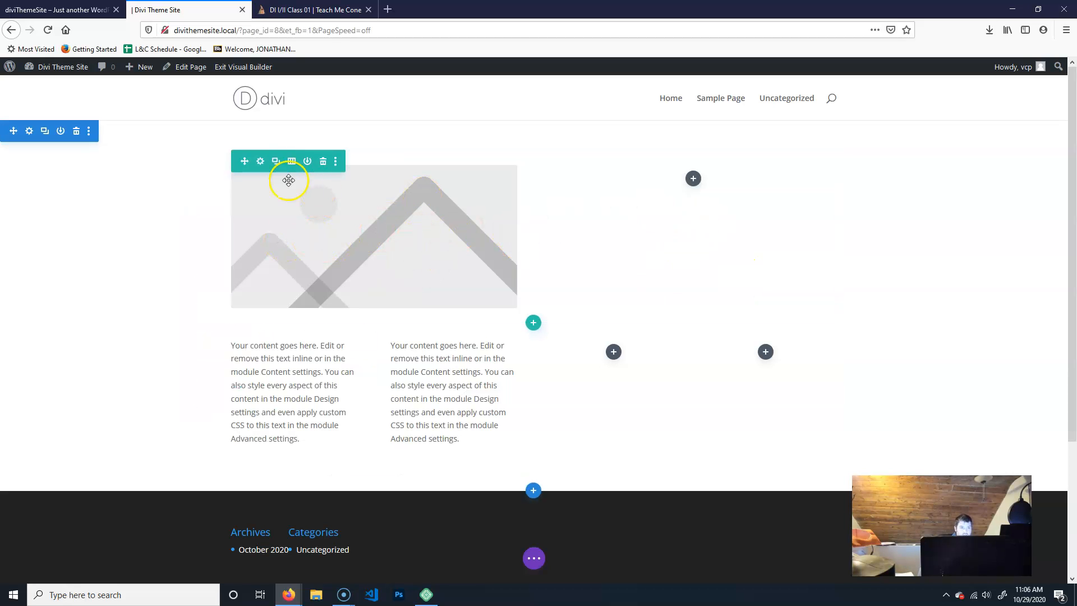
pyautogui.click(294, 163)
pyautogui.click(219, 227)
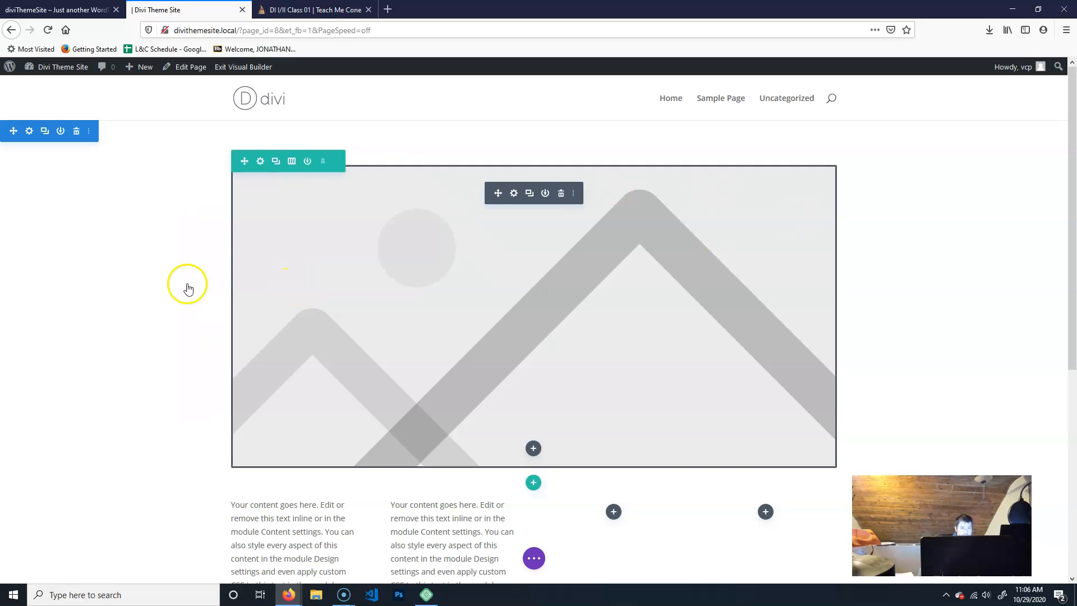
# - Duplicate the second column's Text module and move copies so that the third and fourth columns each hold one
pyautogui.scroll(-3, 413, 366)
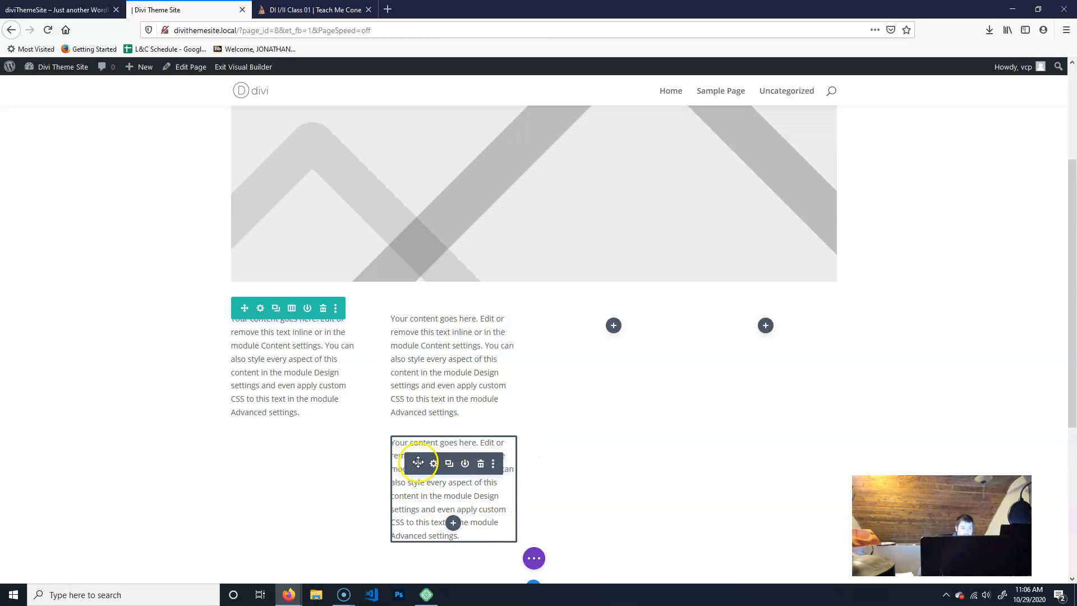
pyautogui.moveTo(418, 463); pyautogui.dragTo(271, 432)
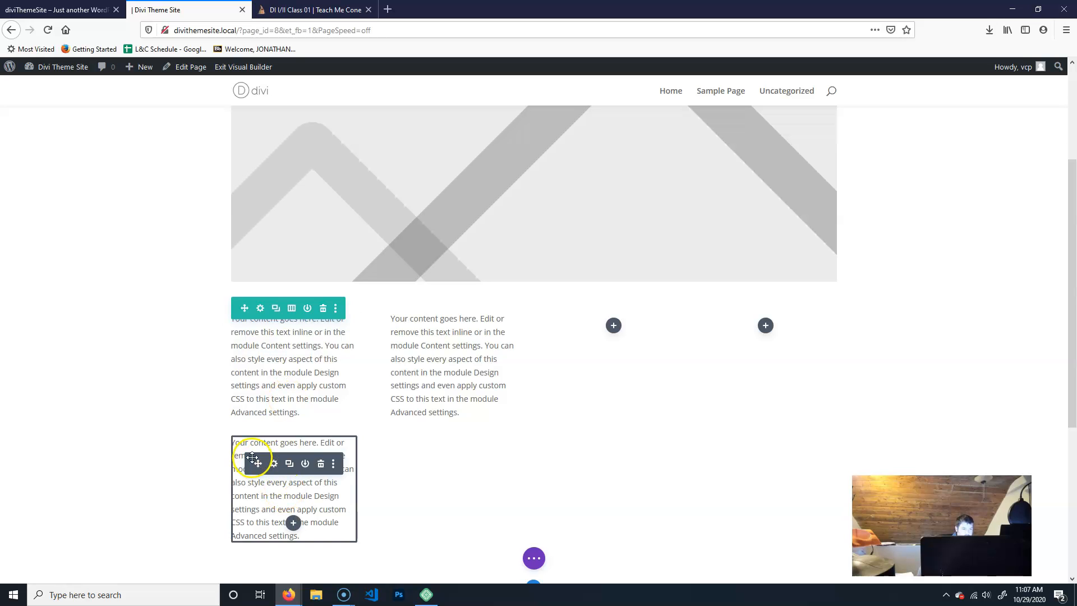
pyautogui.moveTo(347, 438); pyautogui.dragTo(611, 319)
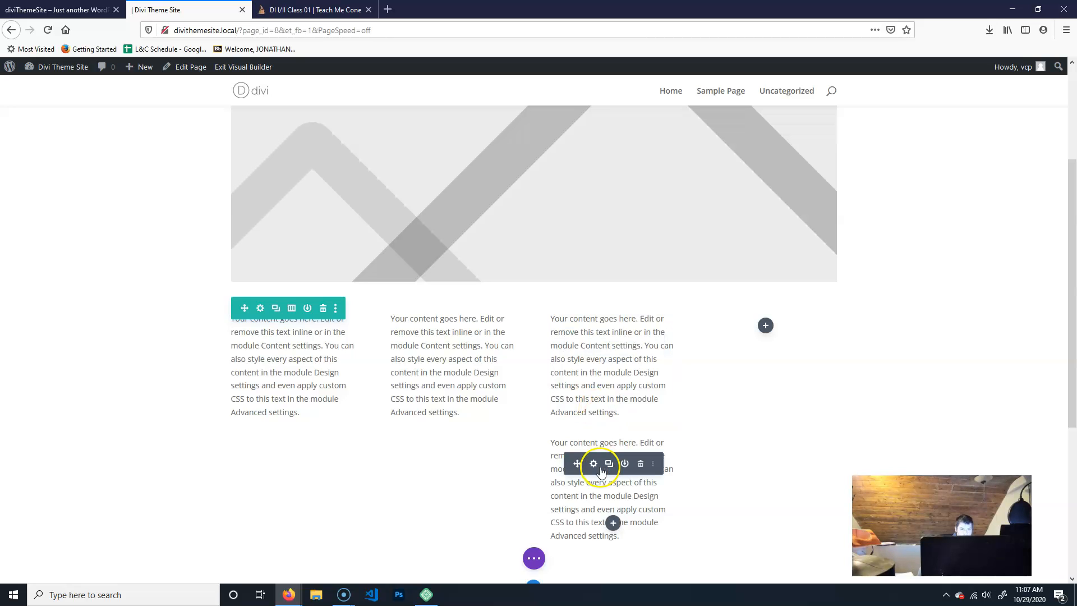
pyautogui.moveTo(626, 441); pyautogui.dragTo(767, 316)
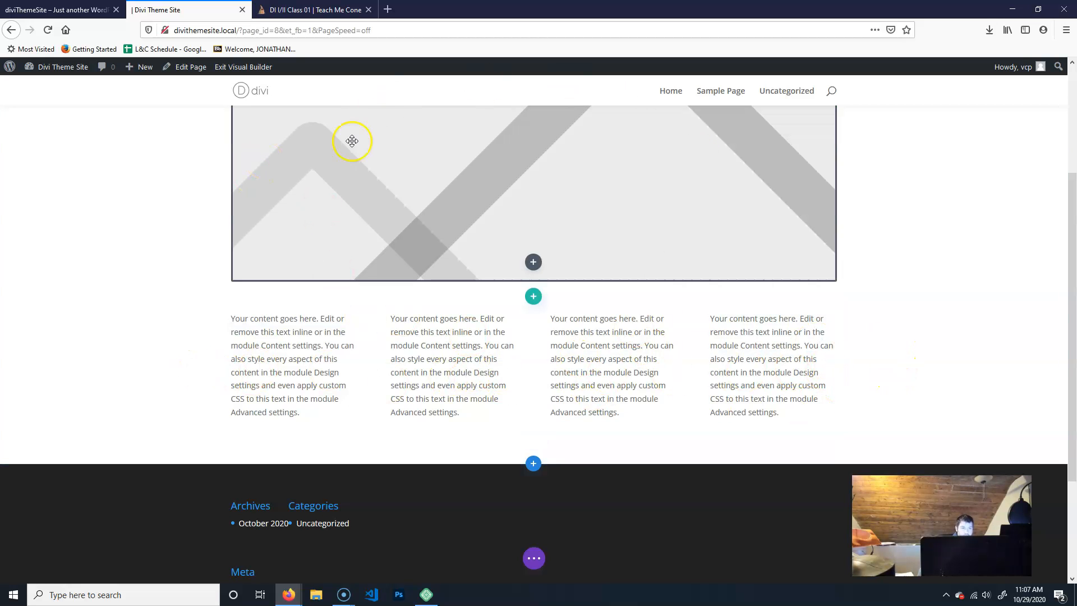
# - Open the choice of new sections below the four-column text row and examine the section types and the library option
pyautogui.scroll(3, 917, 338)
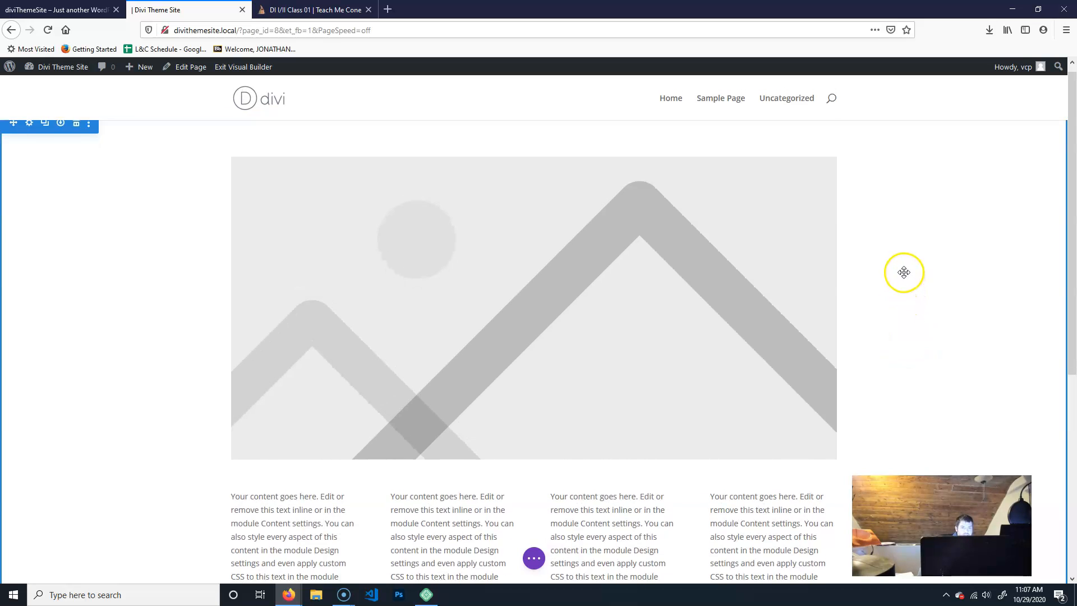
pyautogui.scroll(-5, 901, 271)
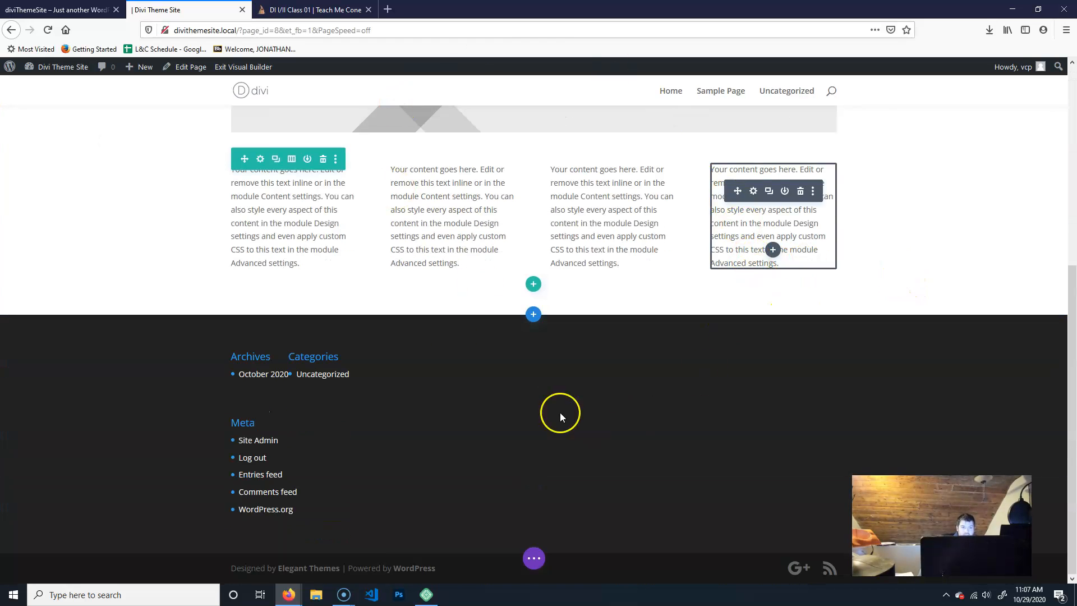
pyautogui.click(533, 317)
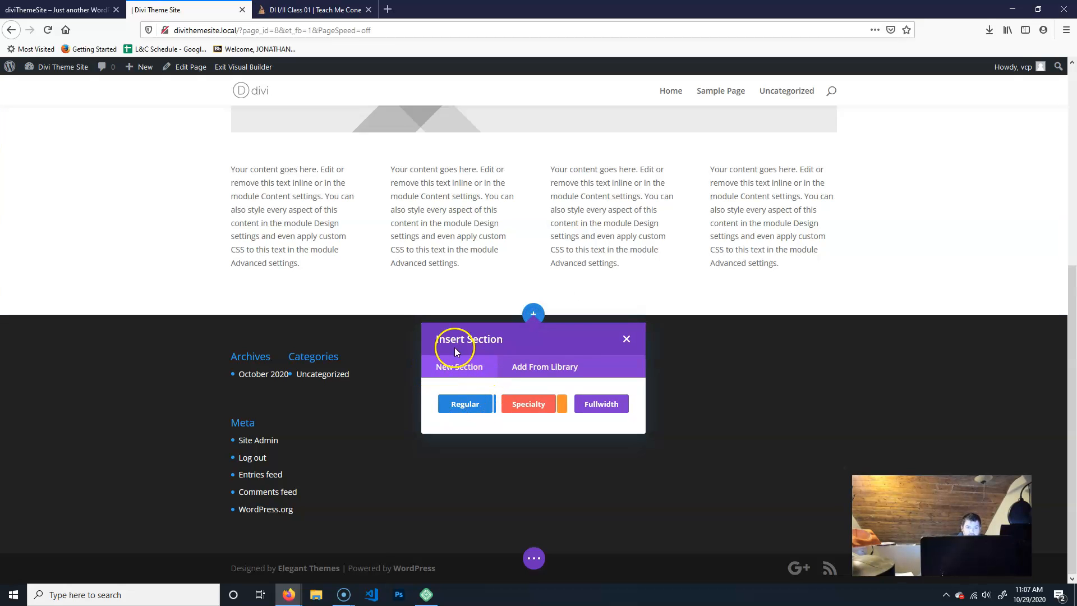
pyautogui.click(564, 371)
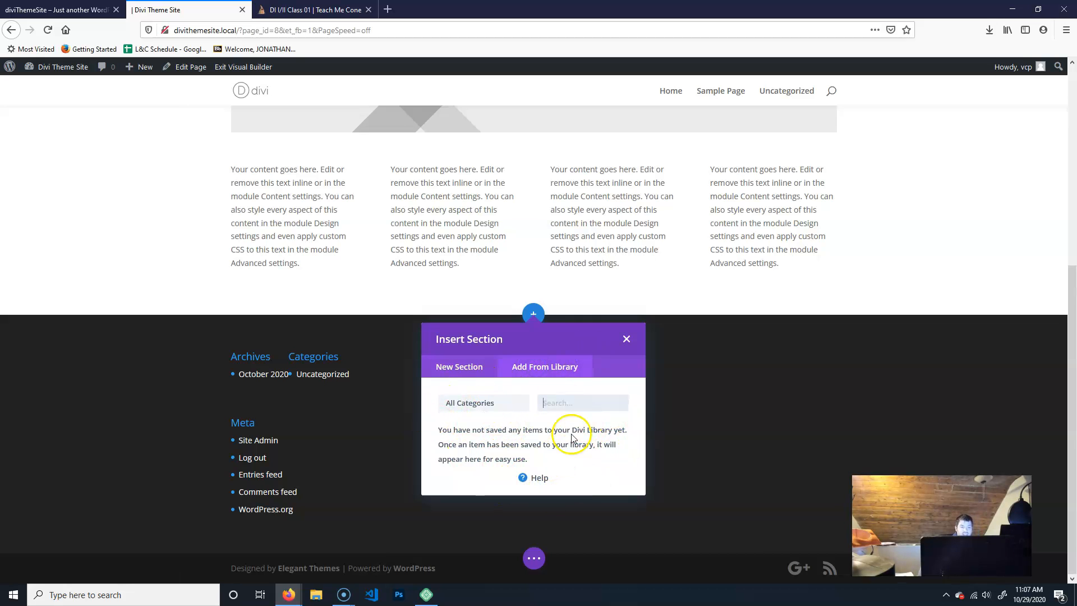
pyautogui.click(468, 371)
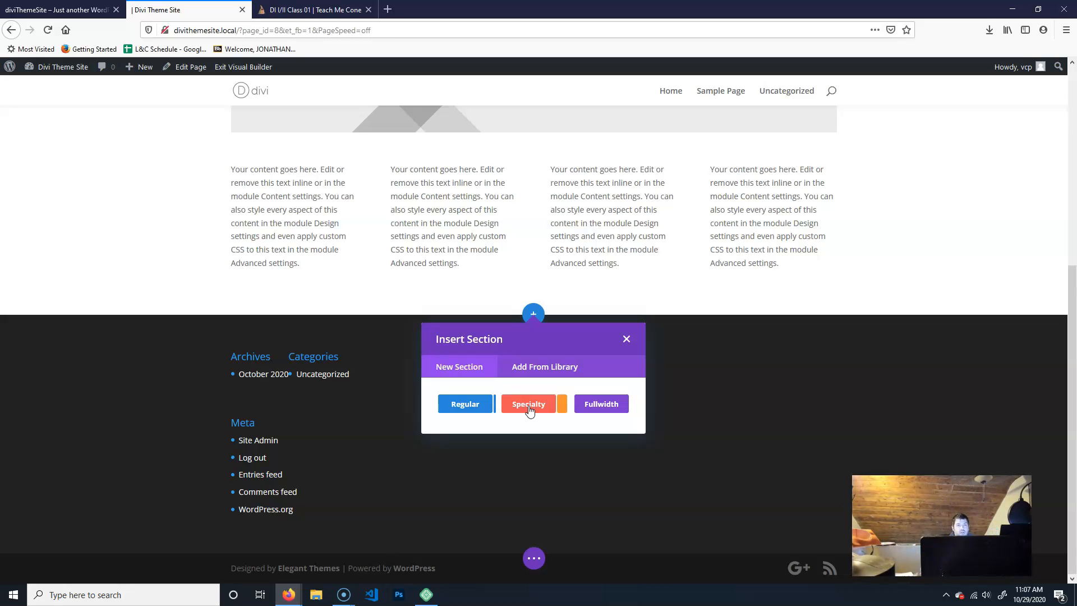
pyautogui.scroll(5, 297, 264)
pyautogui.scroll(-5, 308, 263)
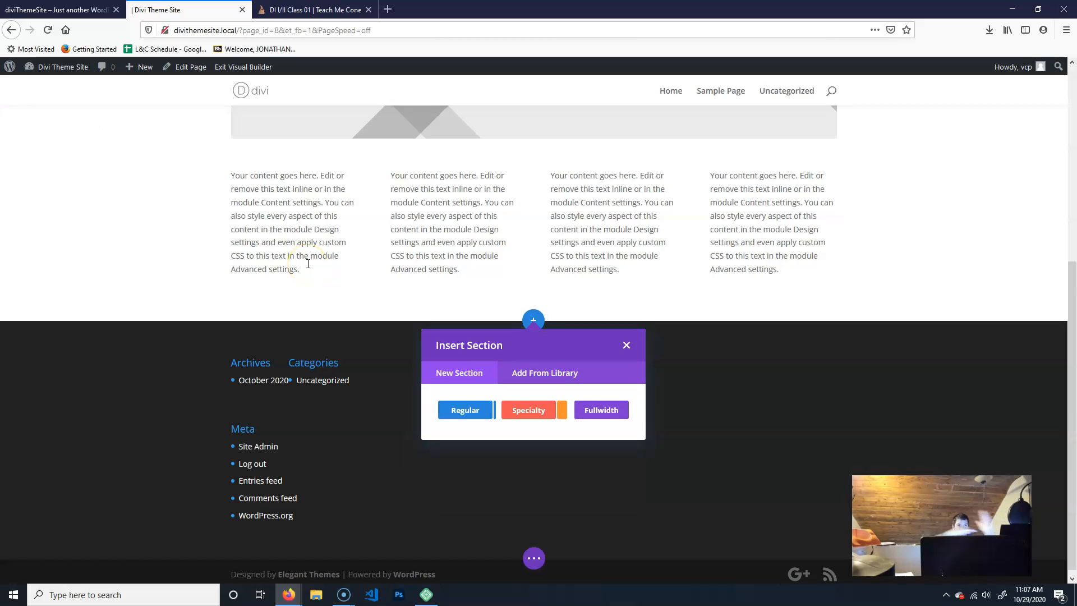
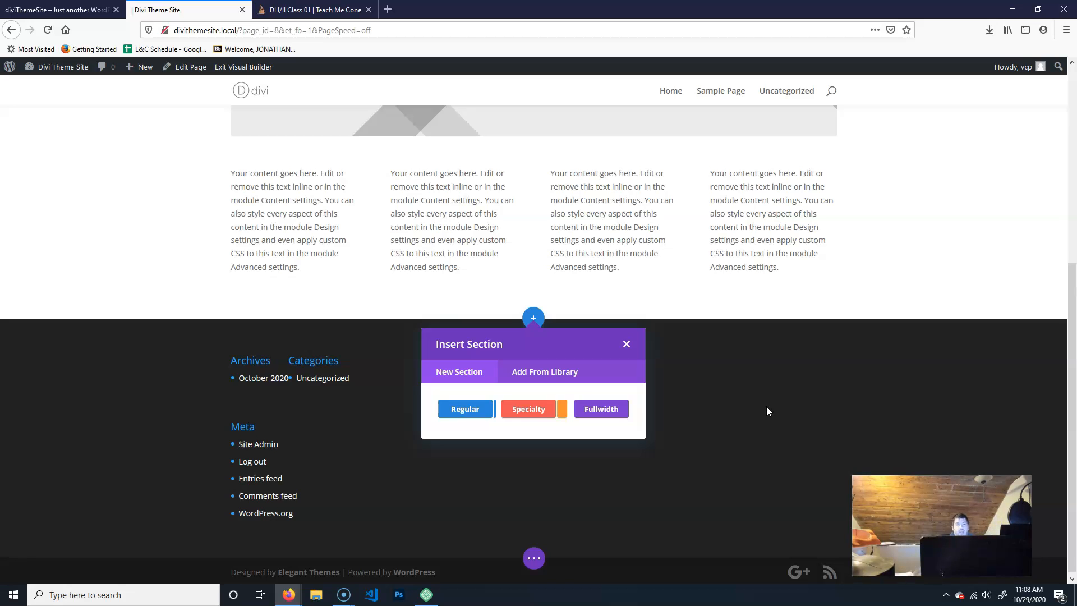
pyautogui.scroll(5, 891, 196)
pyautogui.scroll(-5, 933, 125)
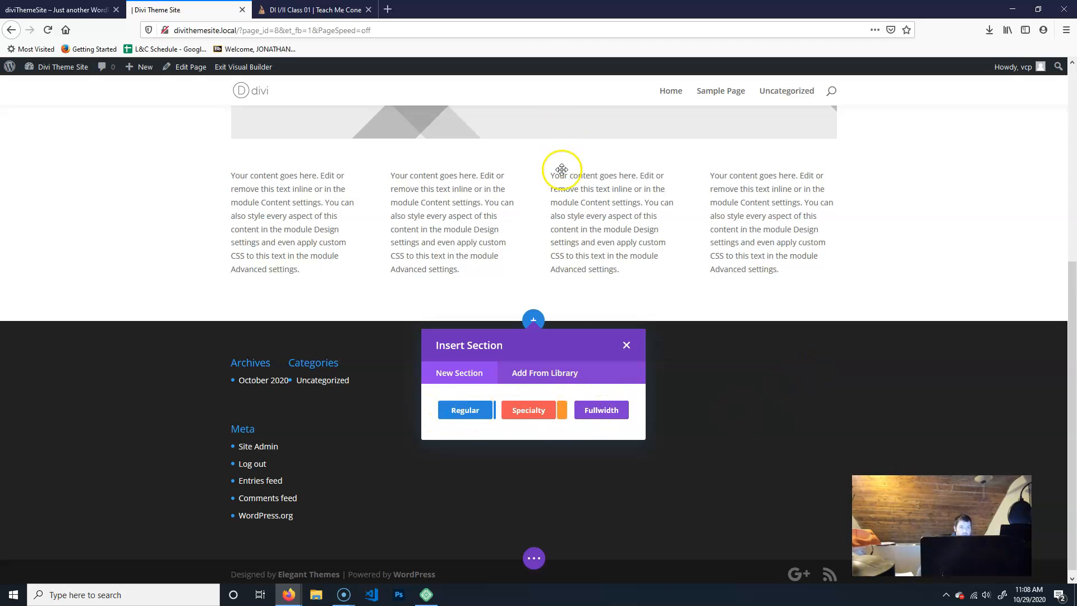
# - Insert a fullwidth section holding a Fullwidth Header module with default content and move it above the image section
pyautogui.click(602, 411)
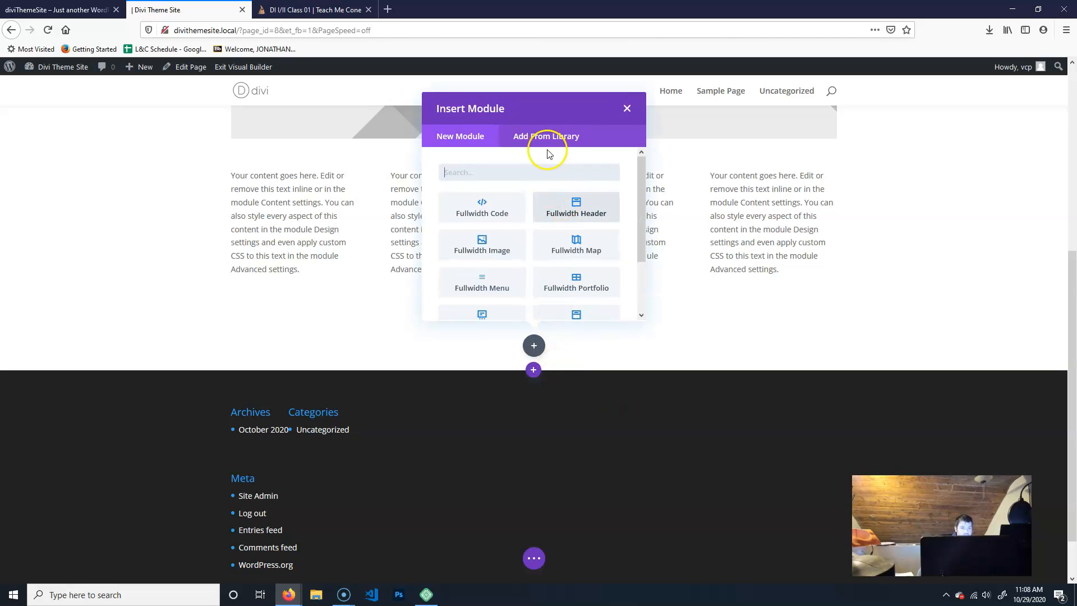
pyautogui.moveTo(640, 176)
pyautogui.mouseDown()
pyautogui.moveTo(644, 241)
pyautogui.moveTo(635, 156)
pyautogui.mouseUp()
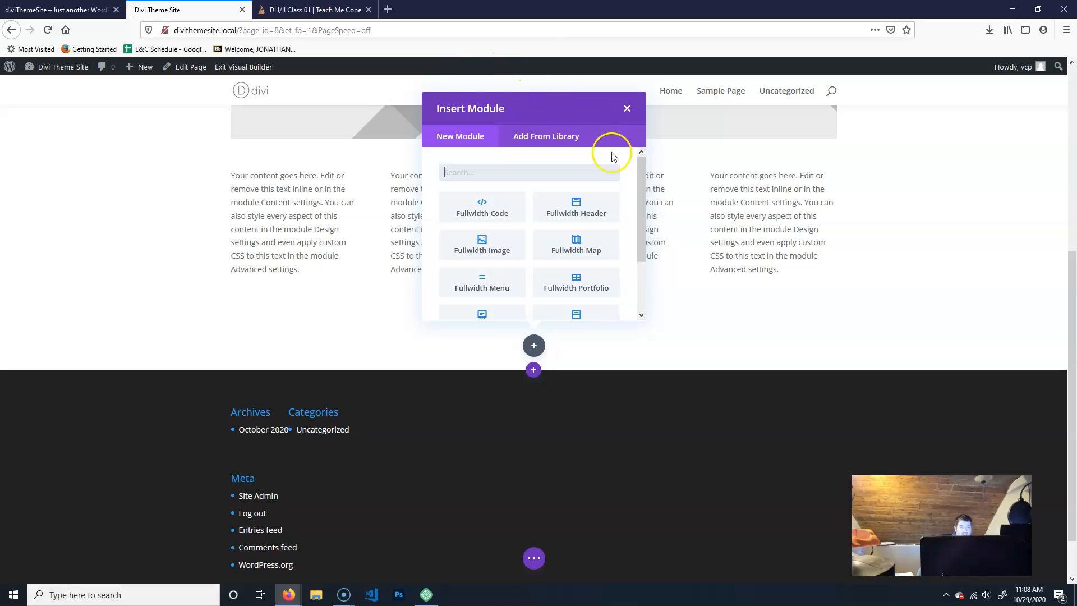
pyautogui.click(603, 213)
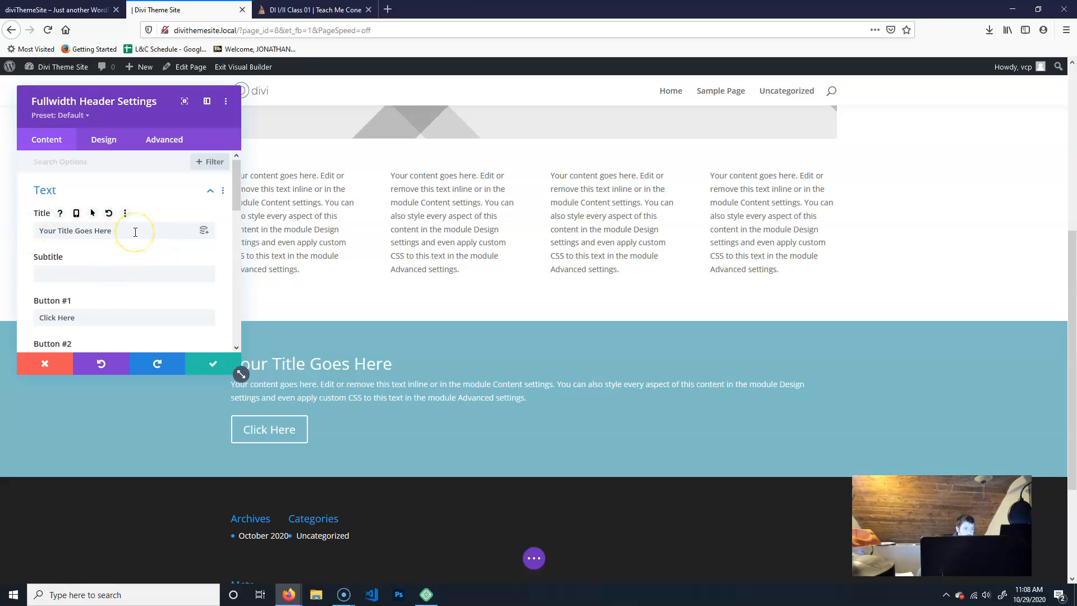
pyautogui.click(219, 366)
pyautogui.click(221, 364)
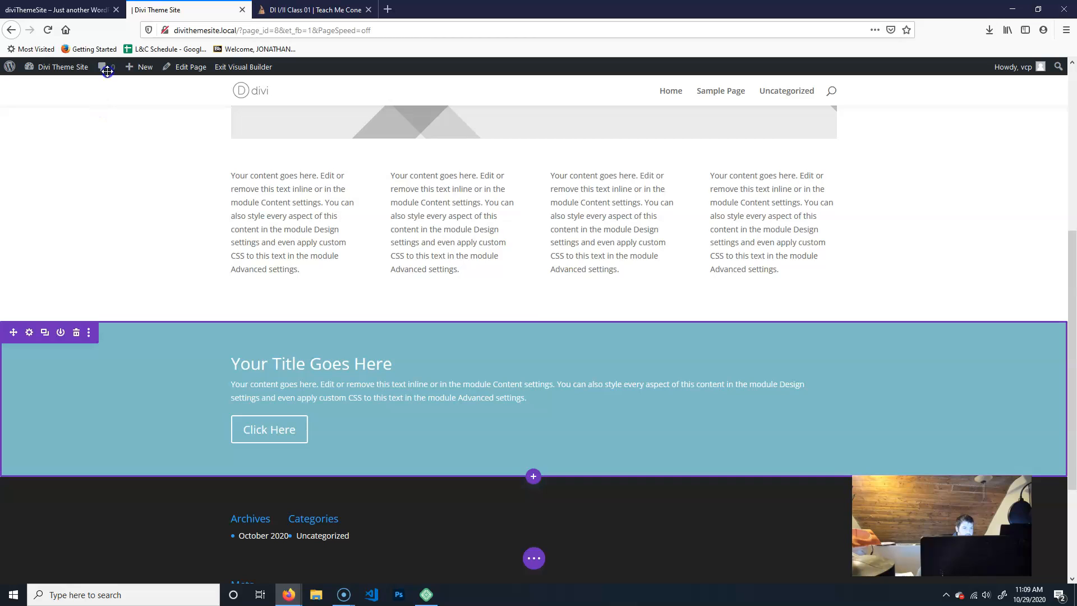
pyautogui.scroll(5, 135, 66)
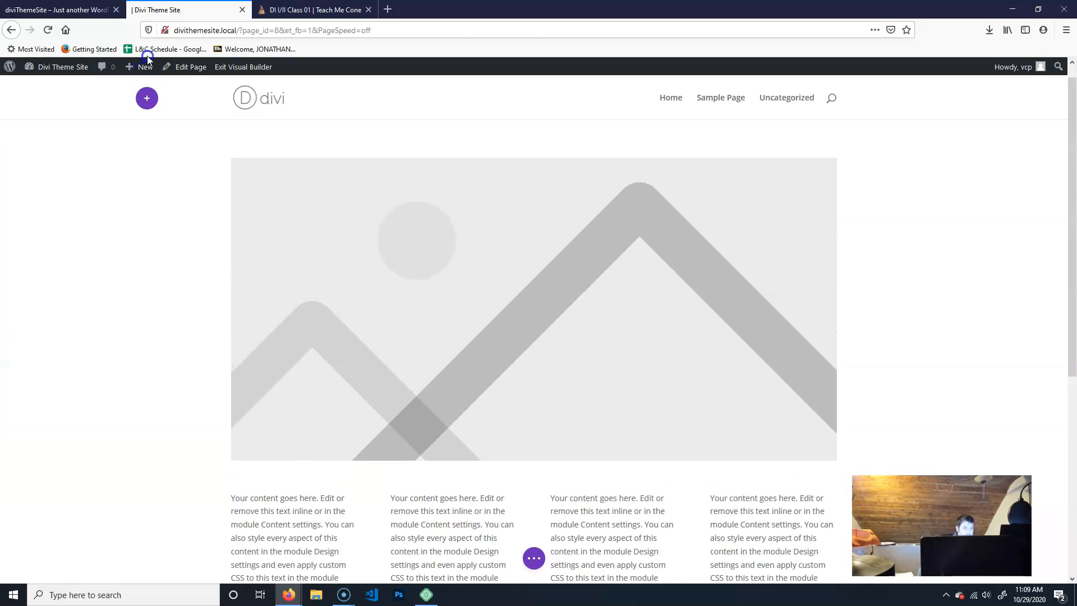
pyautogui.moveTo(188, 144); pyautogui.dragTo(406, 125)
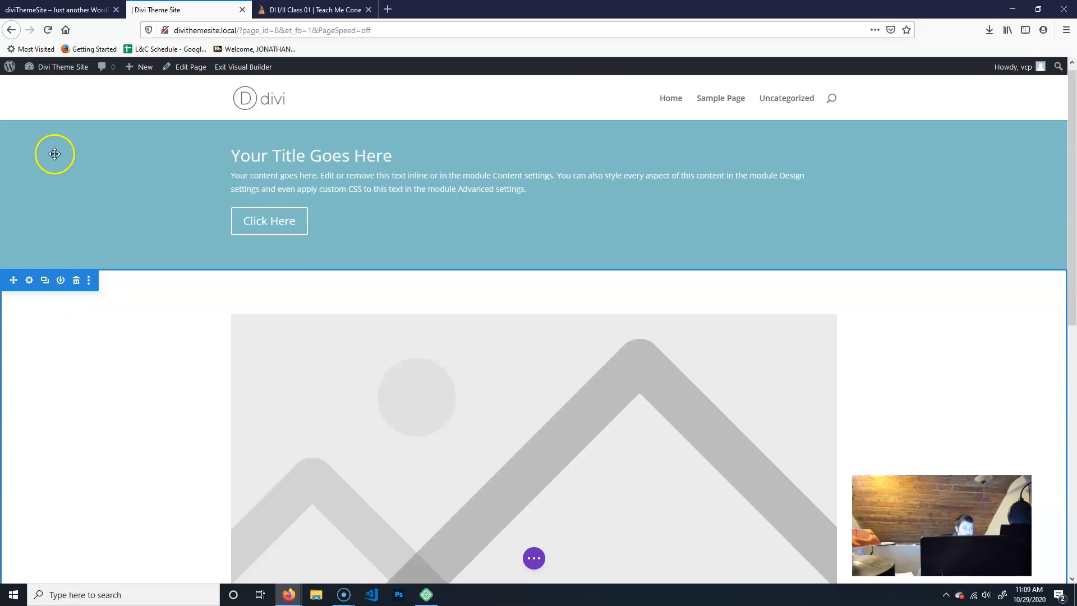
# - Insert a regular section at the end of the page with a row of two equal columns
pyautogui.scroll(-10, 151, 385)
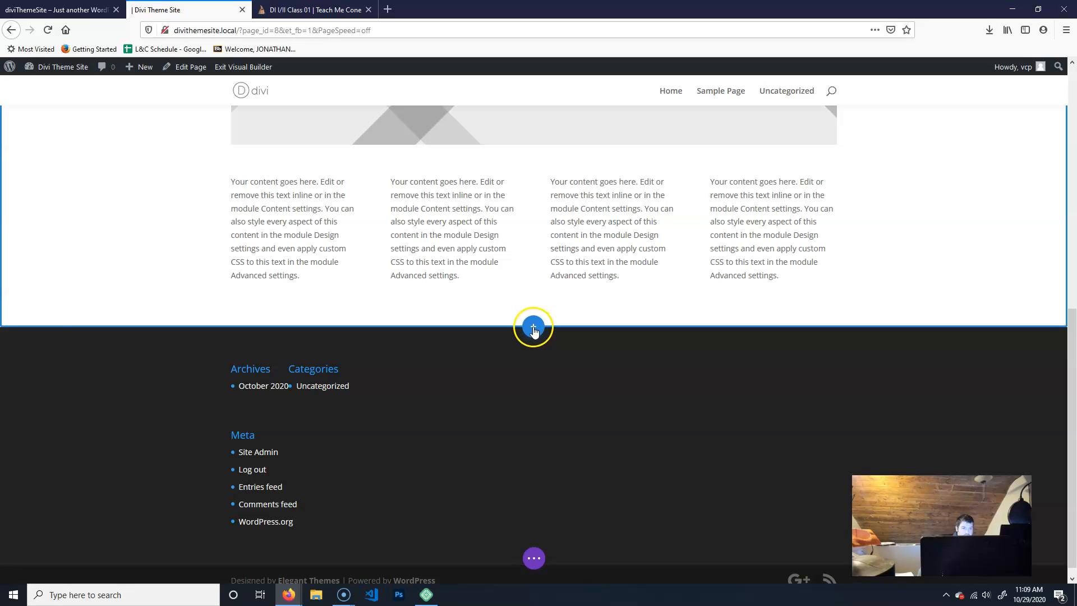
pyautogui.click(533, 328)
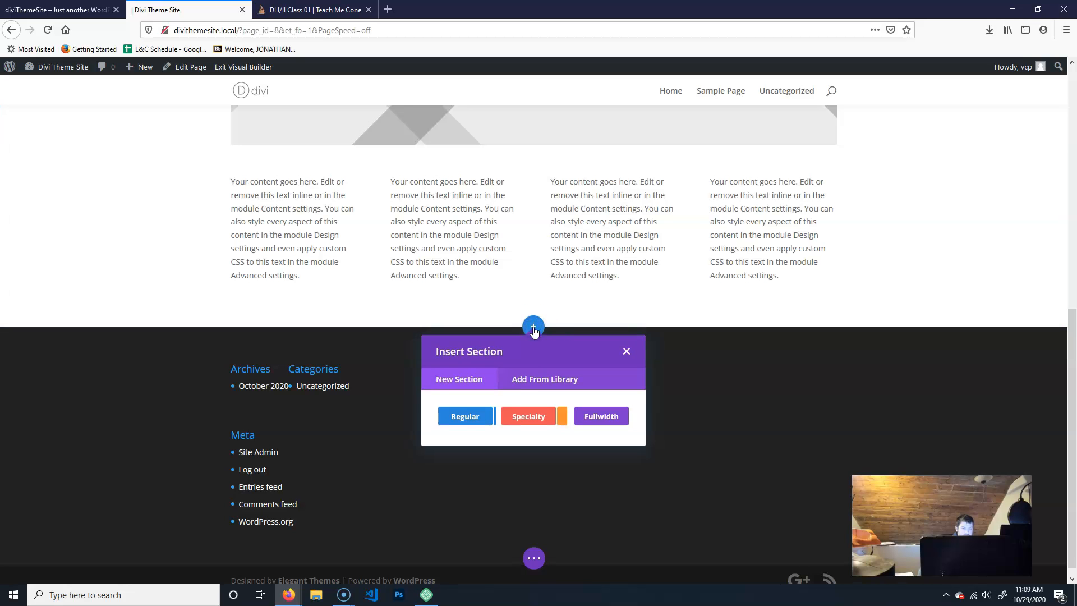
pyautogui.click(463, 419)
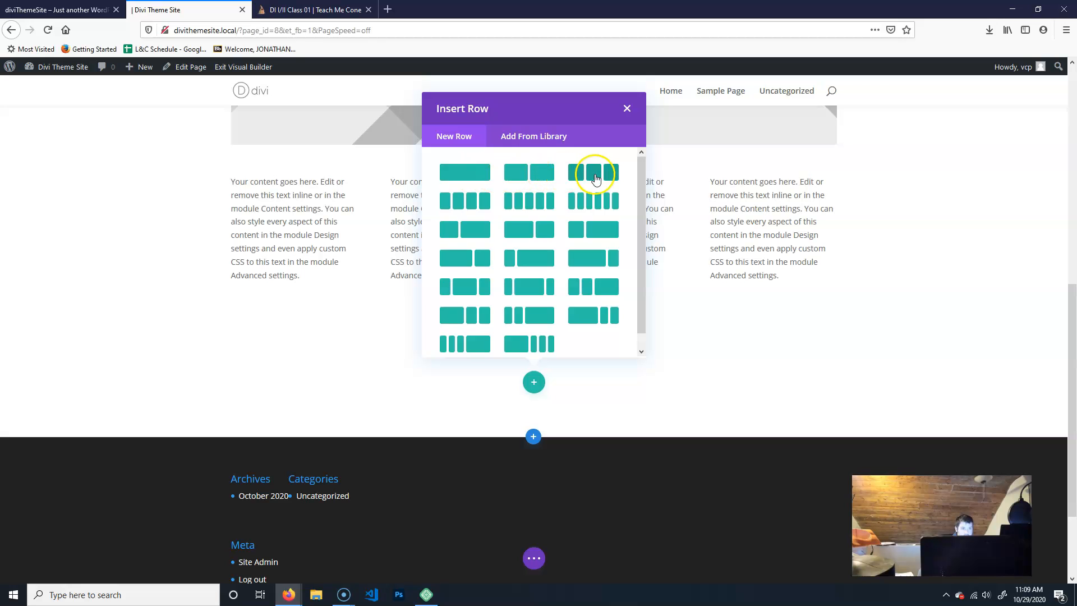
pyautogui.click(533, 174)
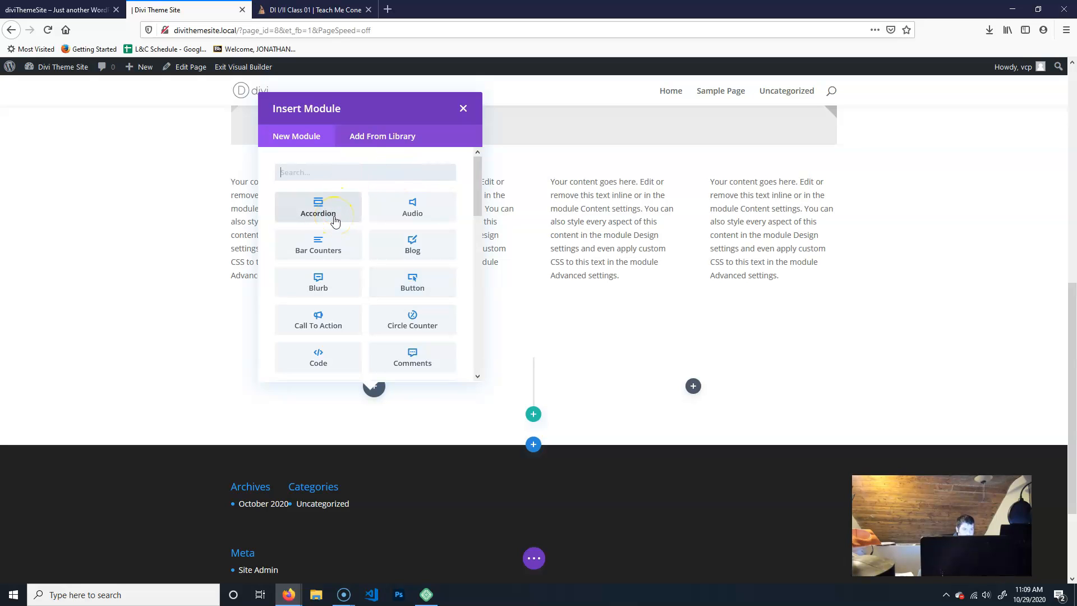
# - Add a Blurb module with its default content to the first column of the new row
pyautogui.click(322, 285)
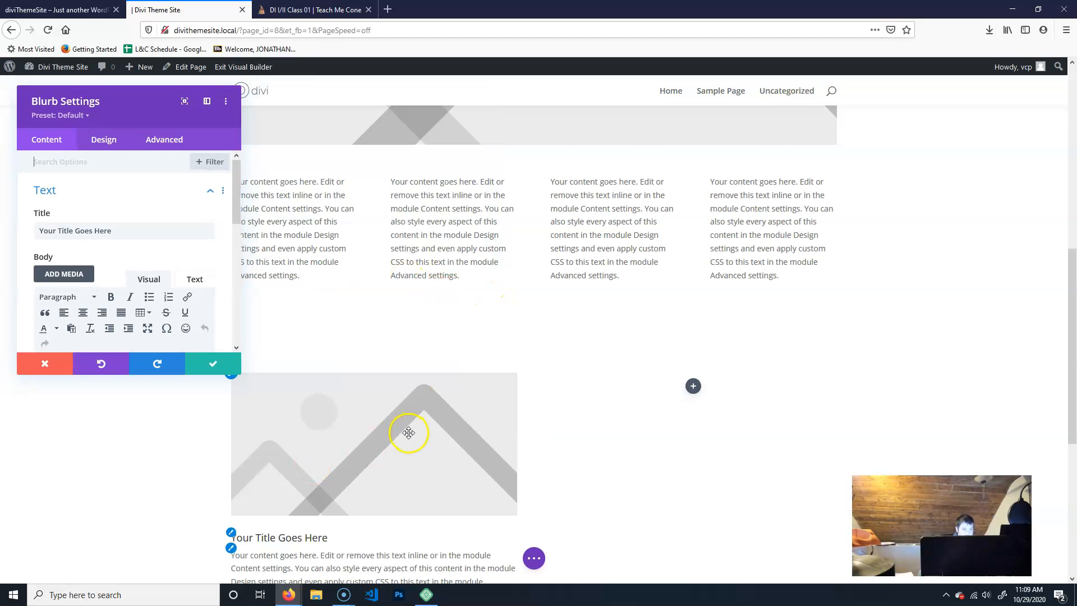
pyautogui.scroll(-4, 388, 271)
pyautogui.click(390, 315)
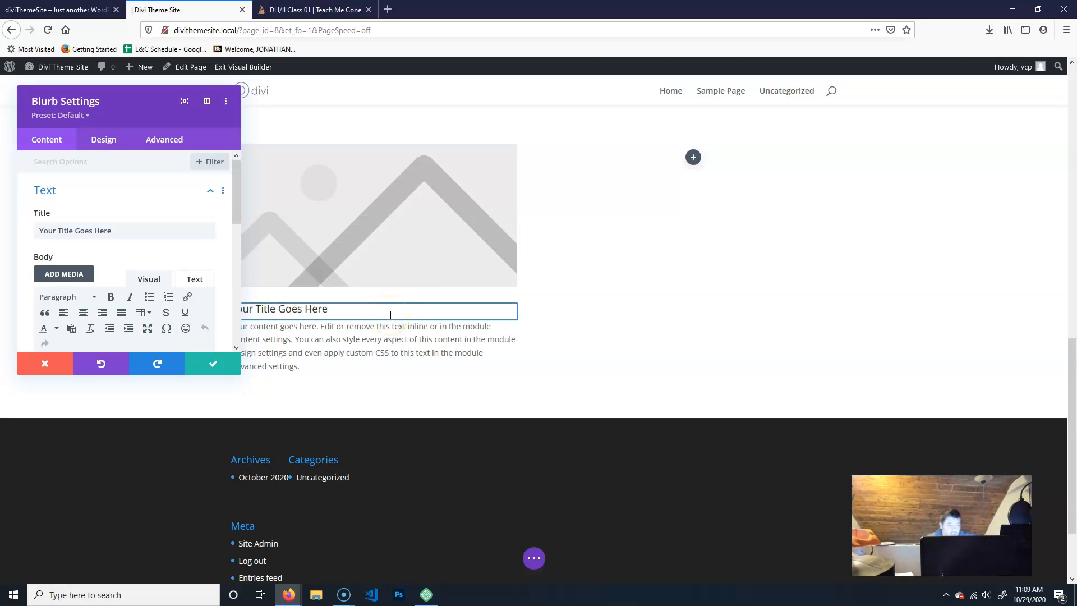
pyautogui.click(385, 132)
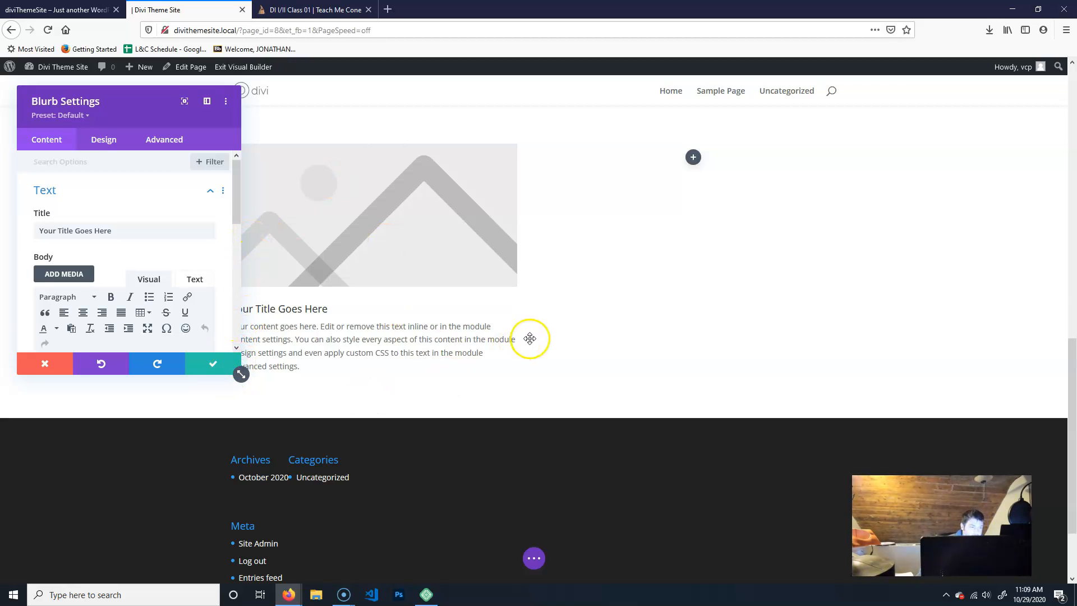
pyautogui.click(561, 331)
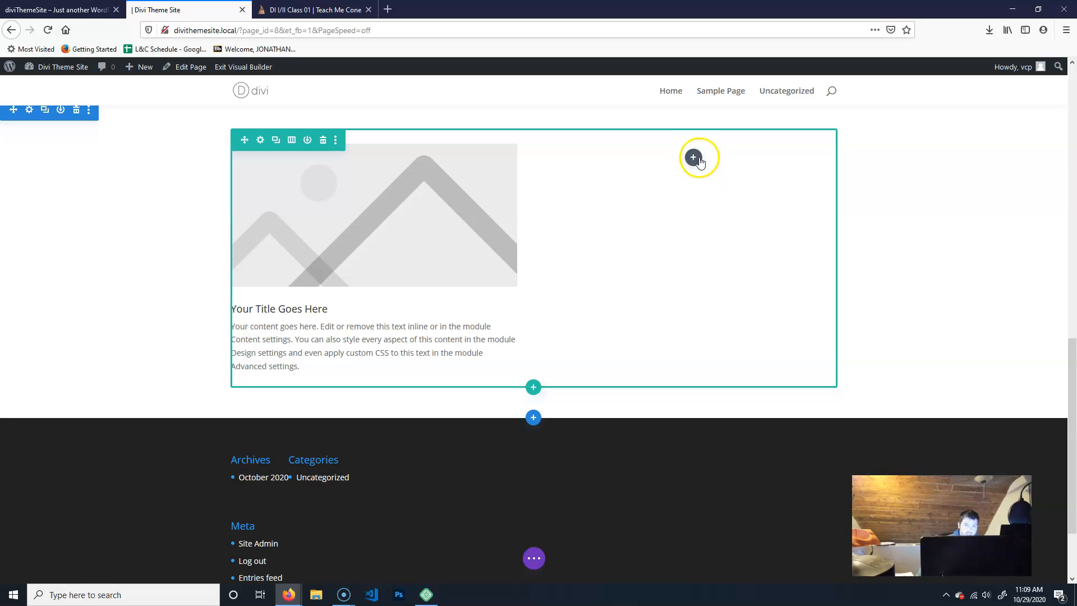
# - Add a Slider module to the second column, try advancing its slides, and keep its default settings
pyautogui.click(801, 274)
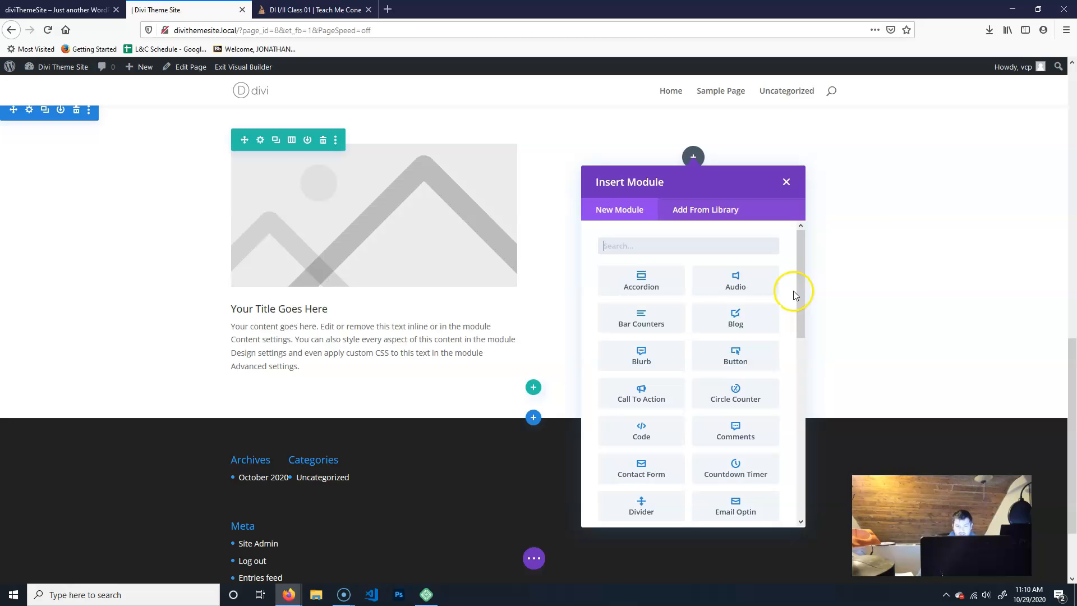
pyautogui.moveTo(796, 298); pyautogui.dragTo(799, 361)
pyautogui.moveTo(797, 380); pyautogui.dragTo(798, 454)
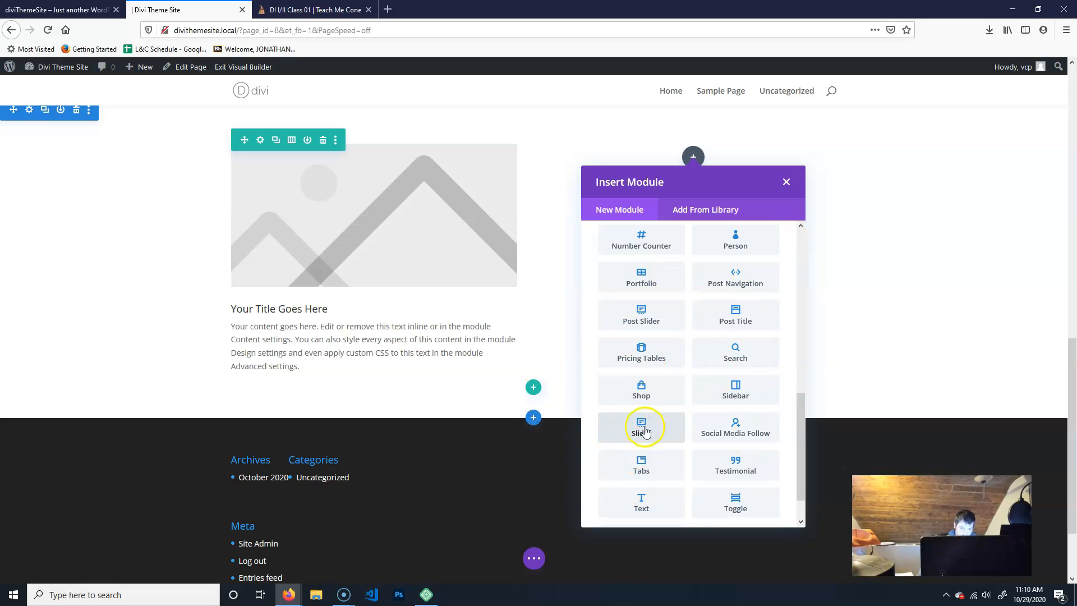
pyautogui.click(630, 430)
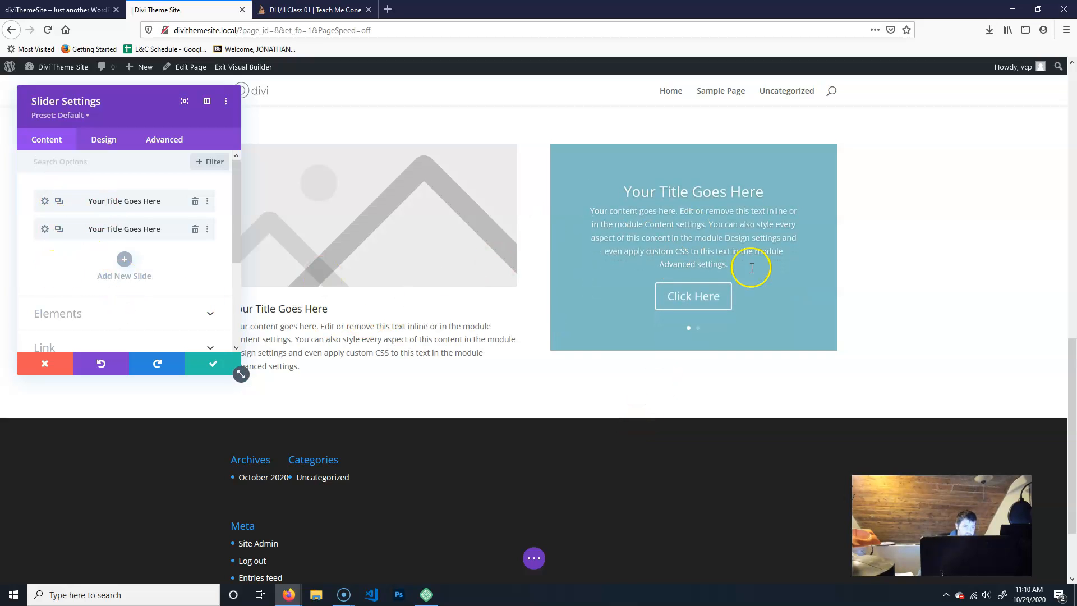
pyautogui.click(812, 254)
pyautogui.click(687, 311)
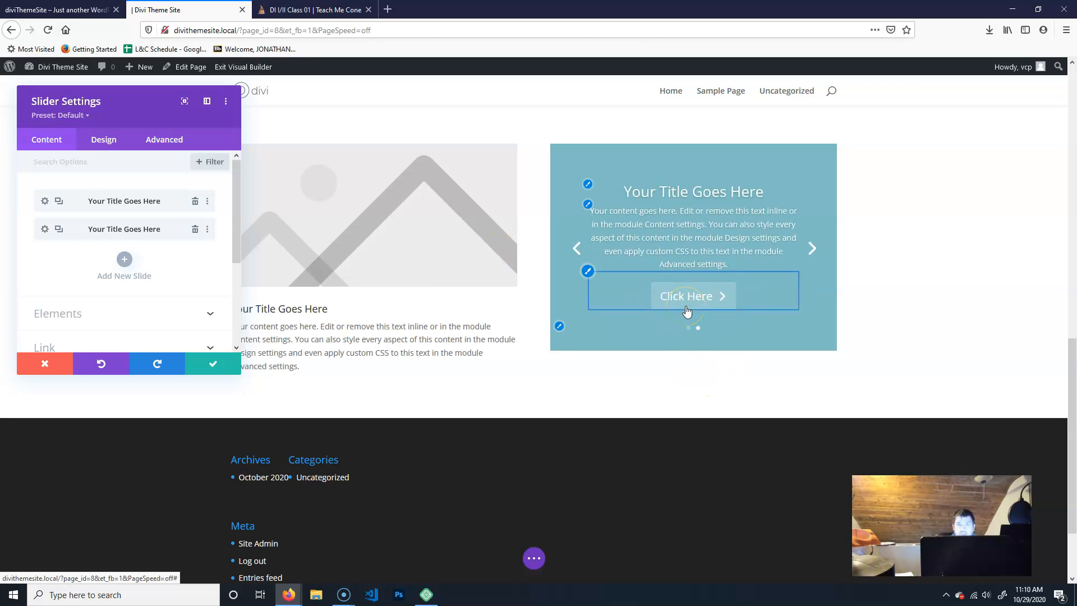
pyautogui.click(165, 365)
pyautogui.click(227, 366)
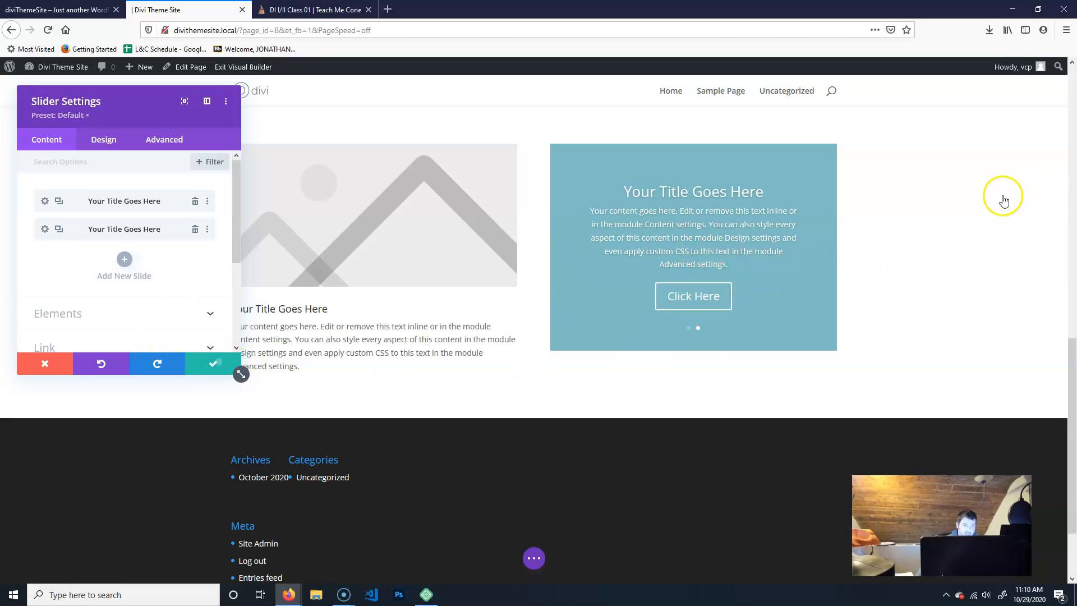
# - Review the page layout from the fullwidth header through the image and text rows to the blurb and slider section
pyautogui.scroll(3, 946, 269)
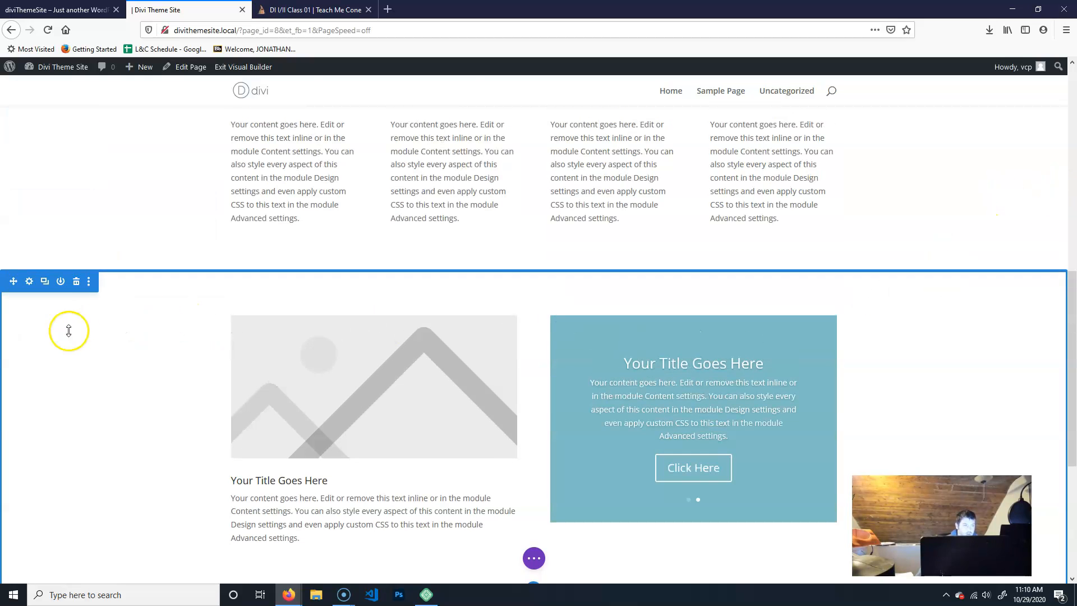
pyautogui.scroll(3, 280, 218)
pyautogui.scroll(-8, 308, 300)
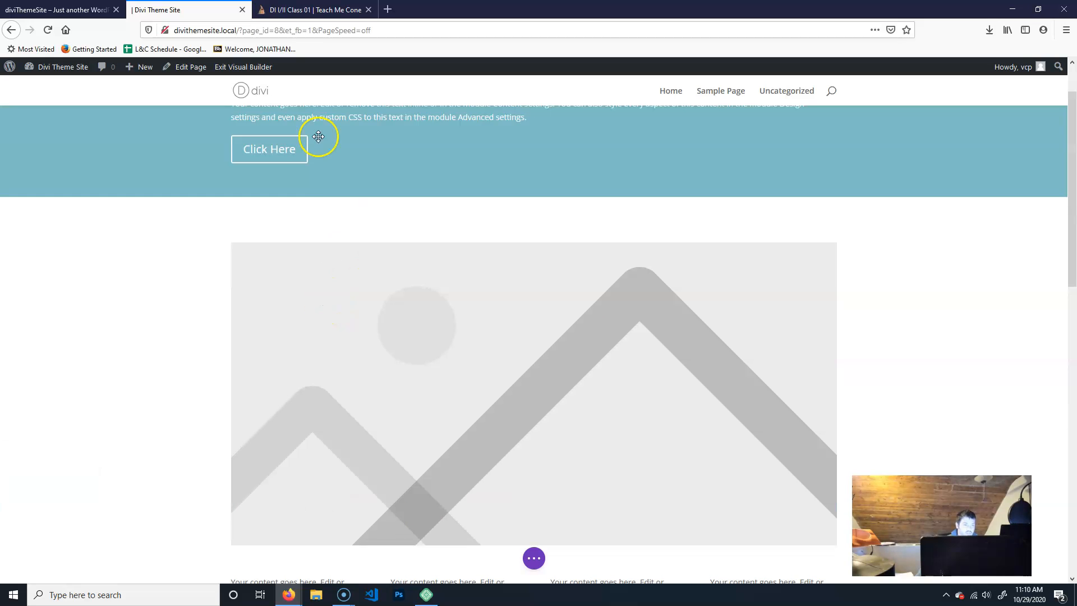
pyautogui.scroll(1, 505, 205)
pyautogui.scroll(1, 540, 189)
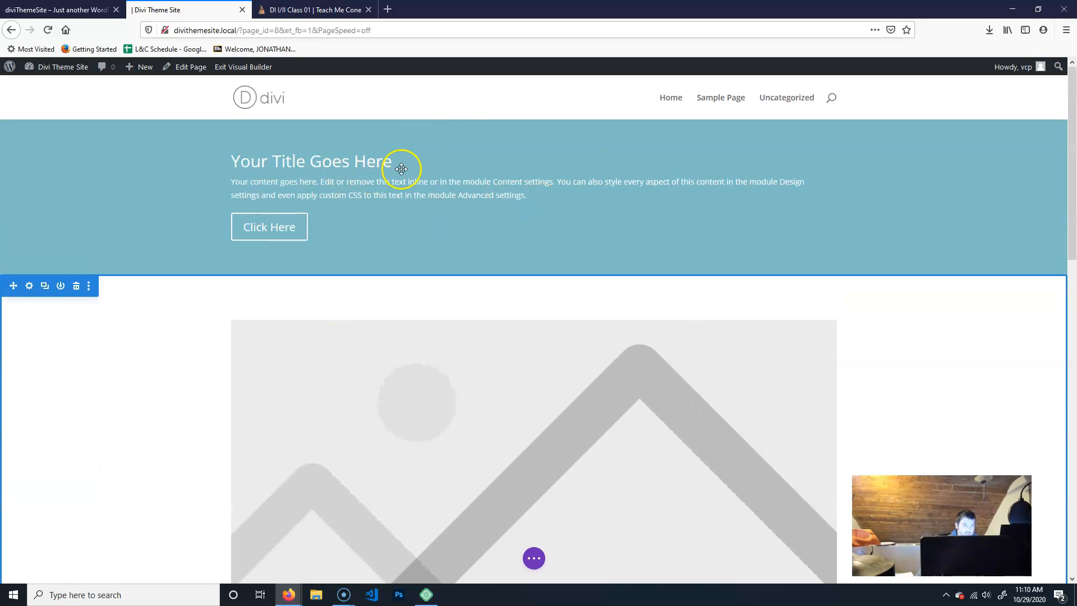
pyautogui.scroll(-9, 378, 432)
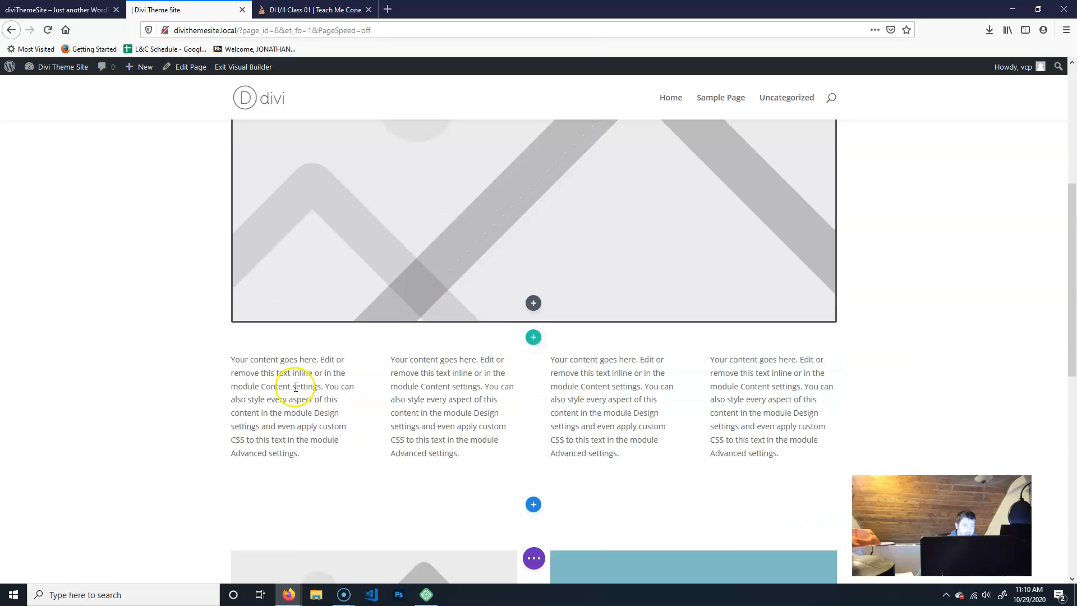
# - Look over the page's sections, from the header banner down to the image-and-slider section
pyautogui.scroll(-3, 294, 387)
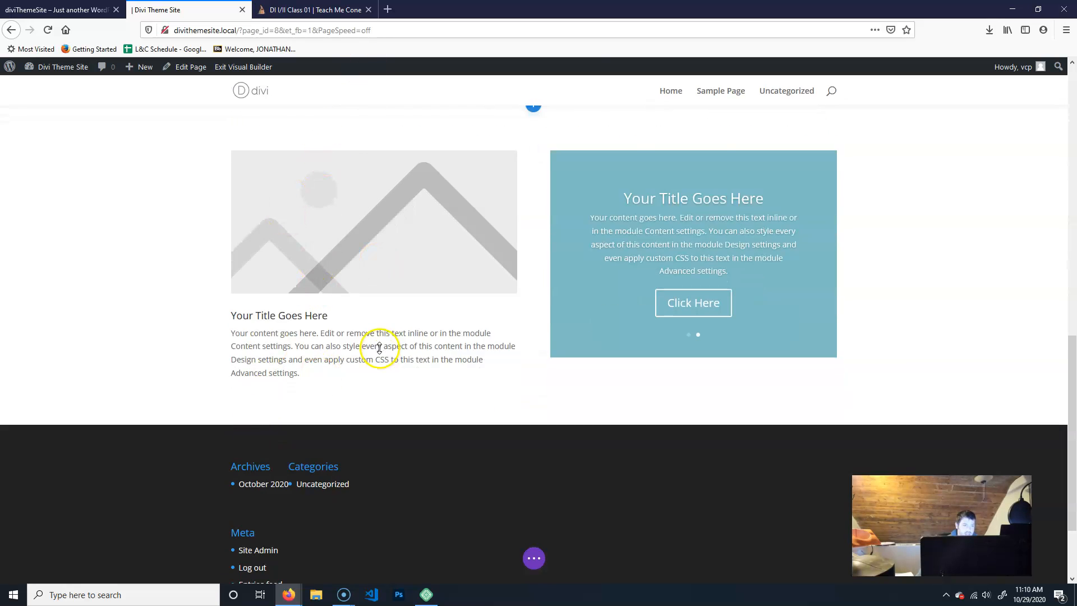
pyautogui.scroll(8, 379, 348)
pyautogui.scroll(-4, 422, 446)
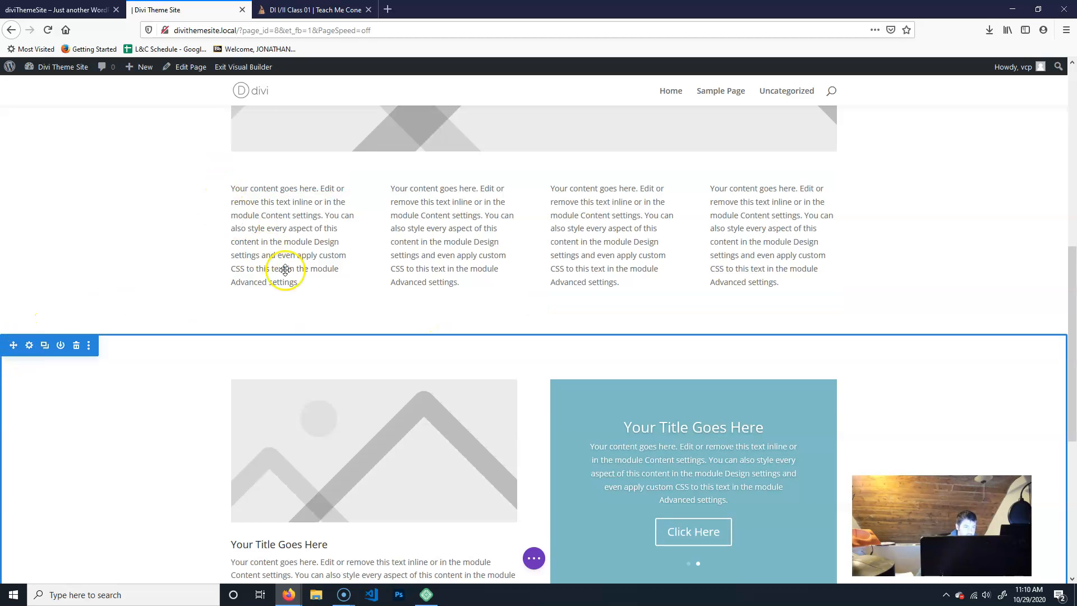
pyautogui.scroll(8, 286, 270)
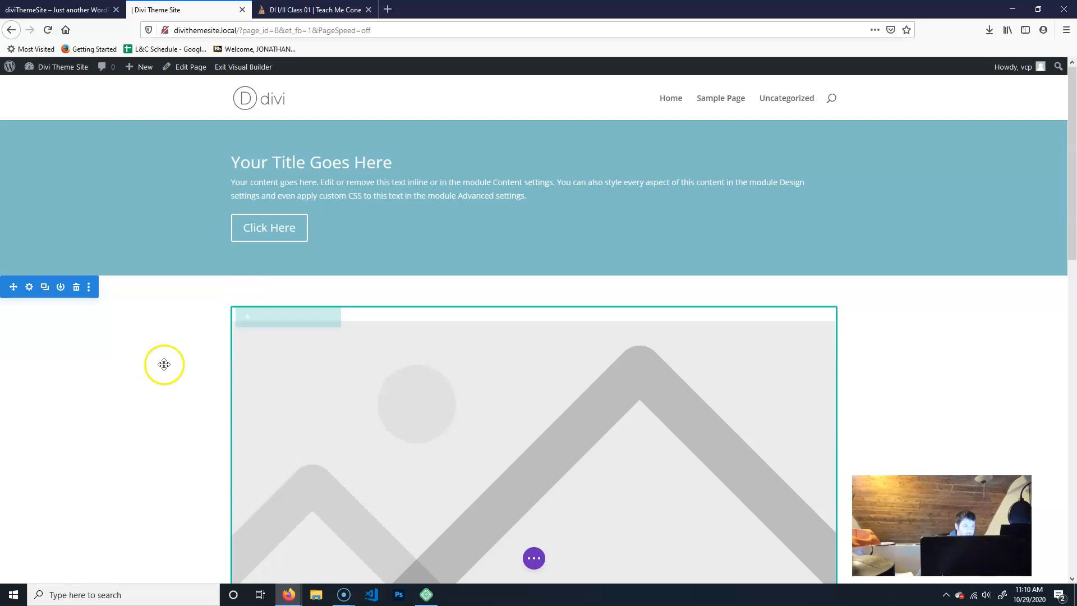
pyautogui.scroll(-10, 157, 396)
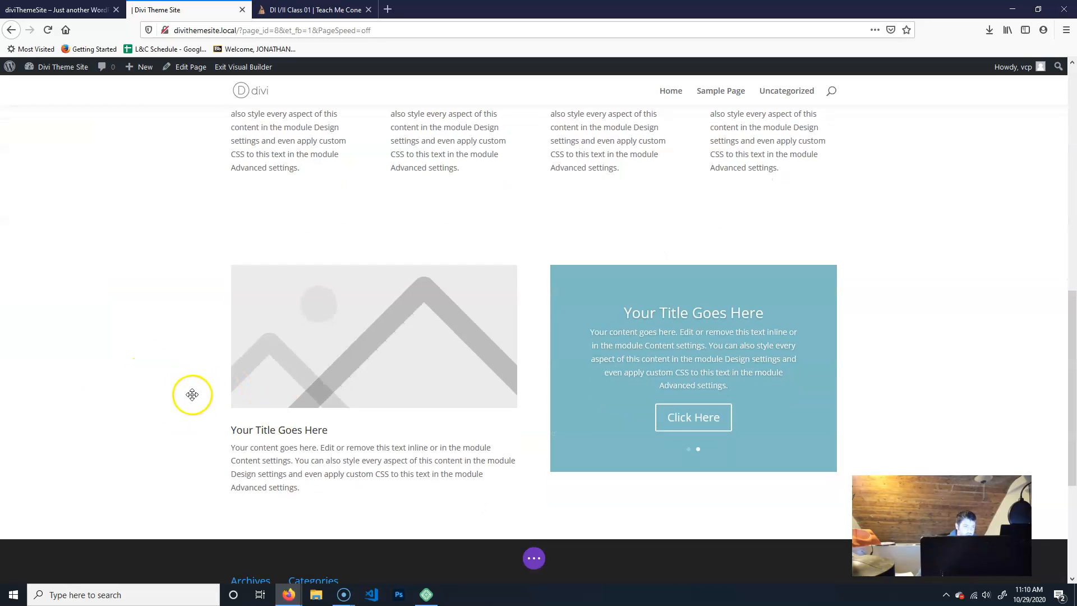
pyautogui.scroll(6, 193, 394)
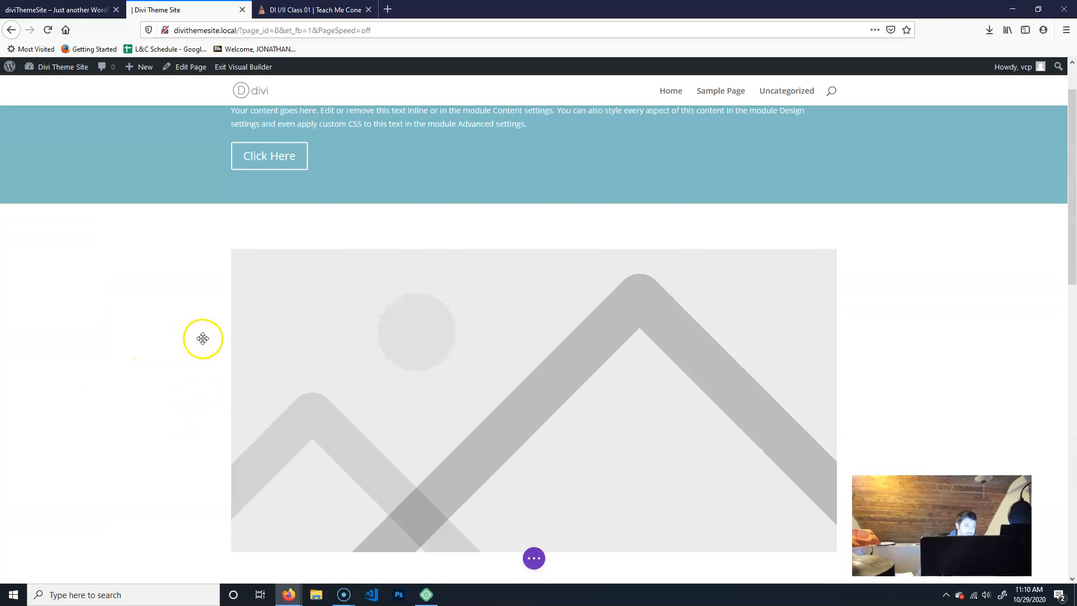
pyautogui.scroll(-6, 203, 338)
pyautogui.scroll(5, 201, 339)
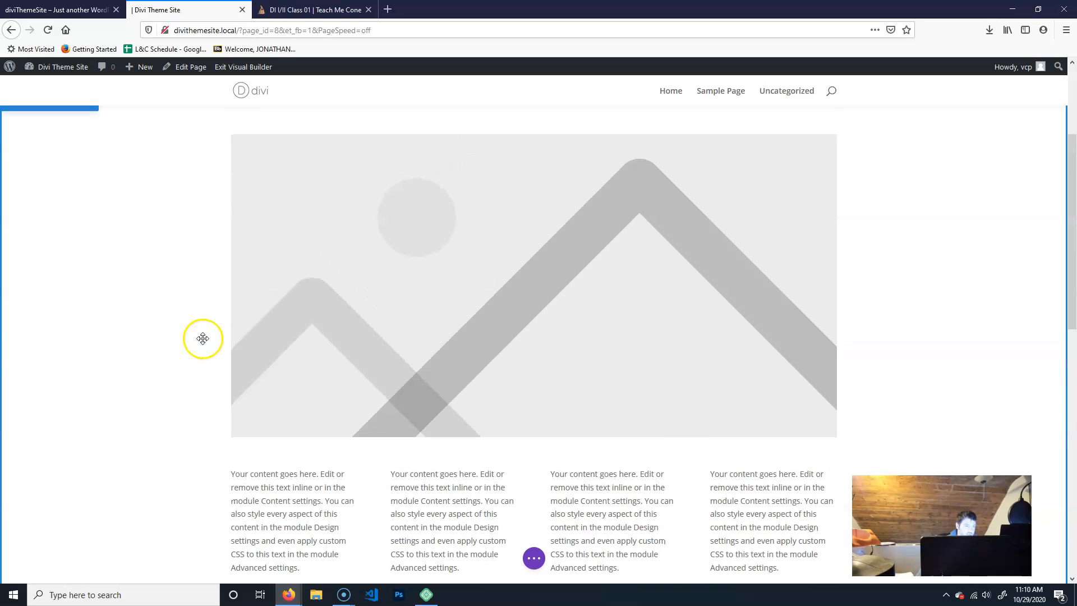
pyautogui.scroll(-4, 137, 444)
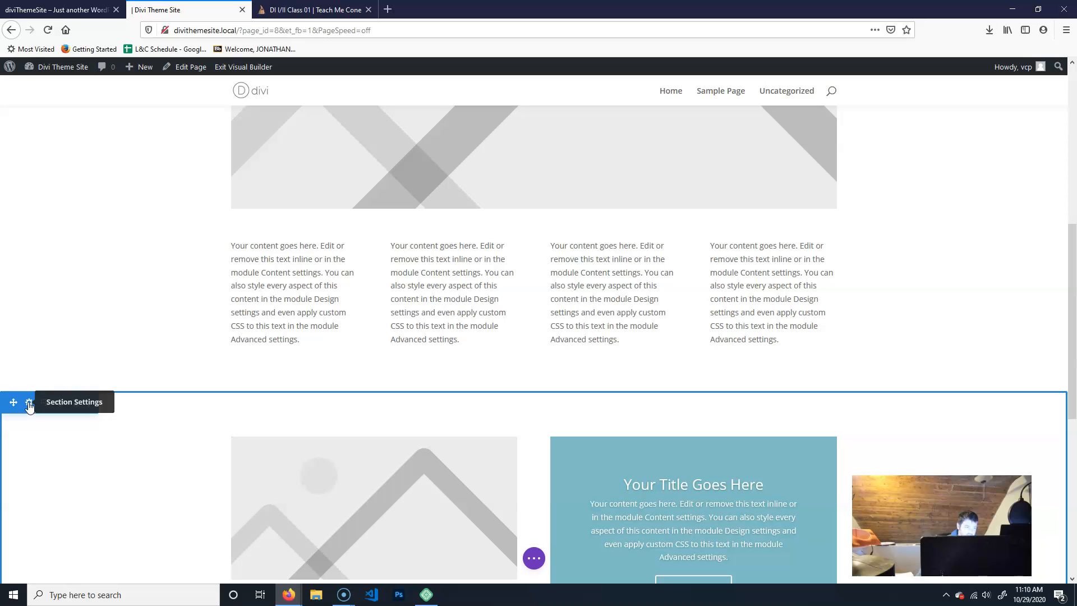
# - Open the image-and-slider section's settings and examine its link options and background colour, gradient and video options
pyautogui.click(29, 404)
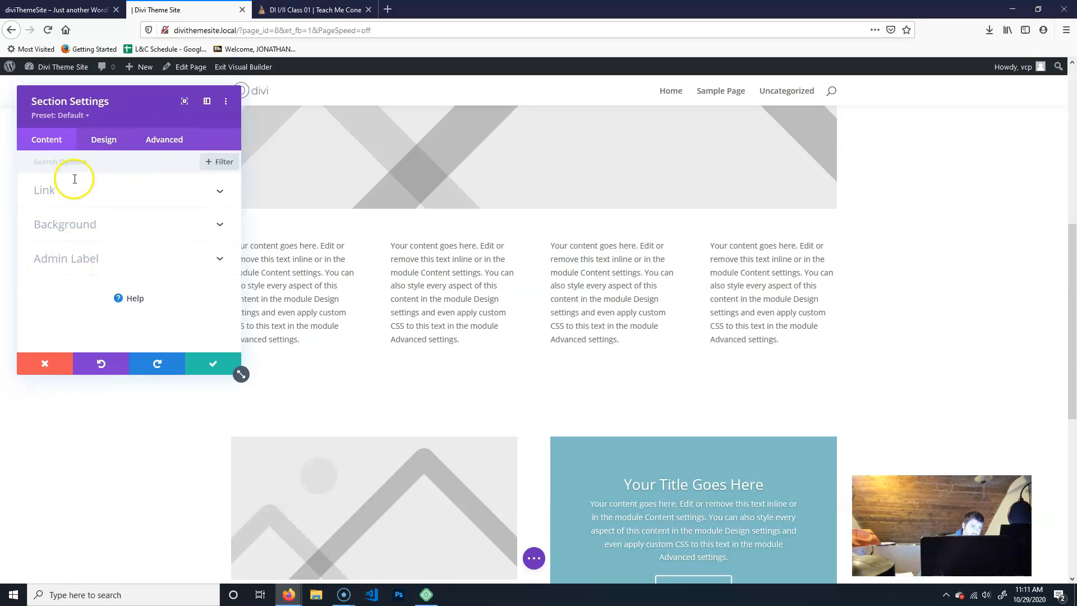
pyautogui.click(220, 191)
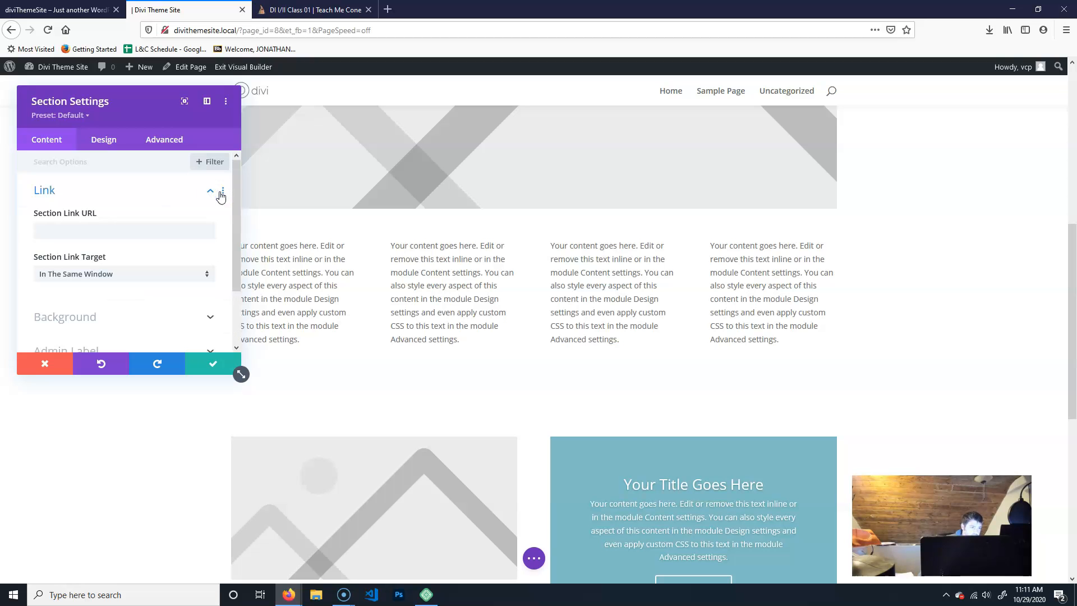
pyautogui.click(213, 191)
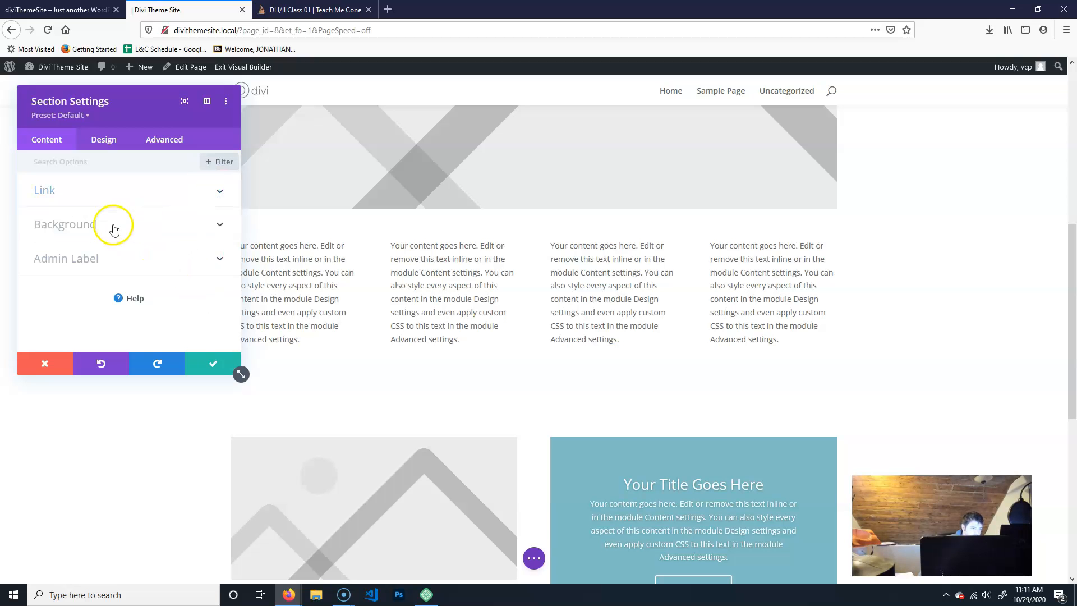
pyautogui.click(112, 223)
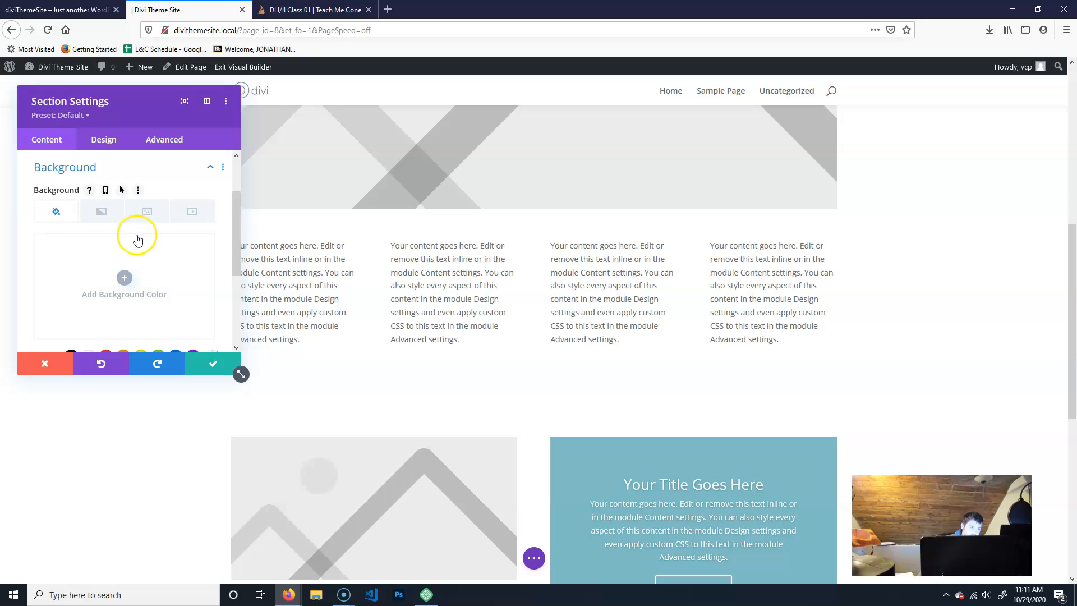
pyautogui.scroll(-2, 125, 278)
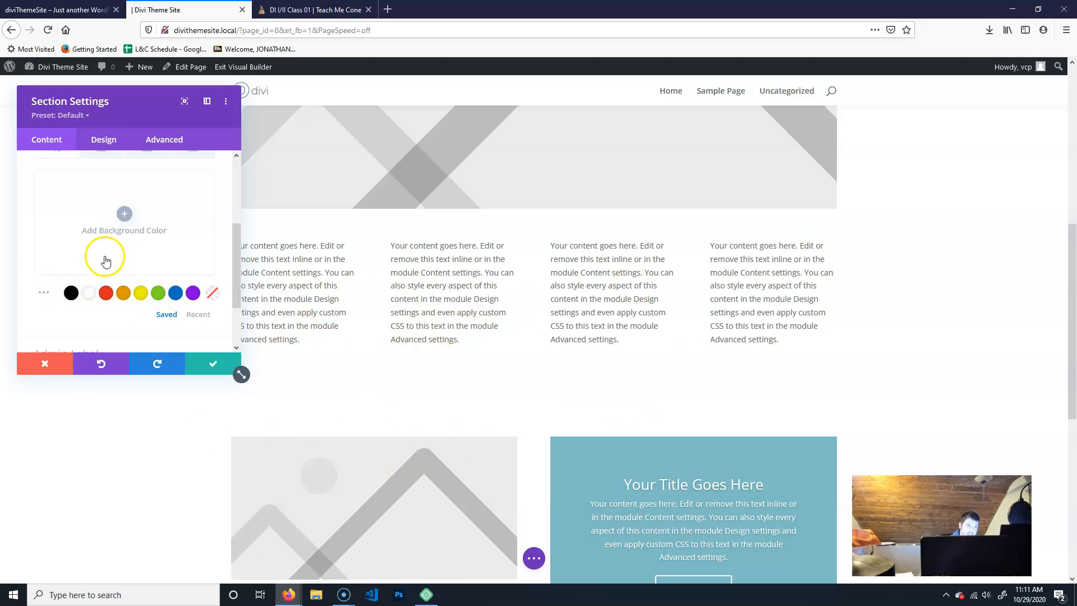
pyautogui.scroll(3, 119, 261)
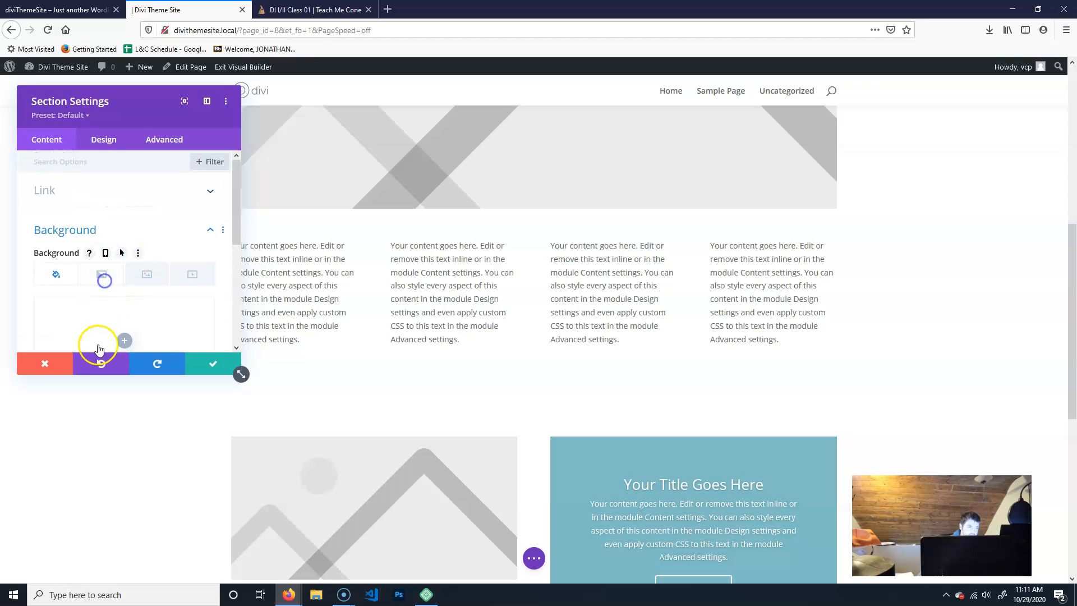
pyautogui.scroll(-3, 168, 325)
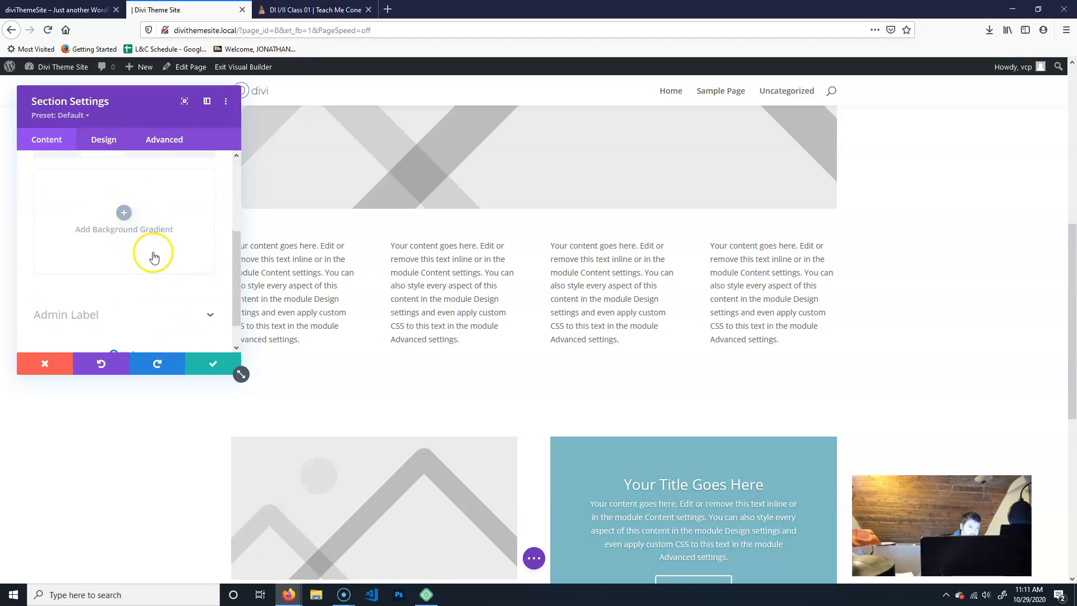
pyautogui.scroll(3, 154, 257)
pyautogui.click(192, 274)
pyautogui.scroll(-3, 109, 283)
pyautogui.scroll(-1, 109, 283)
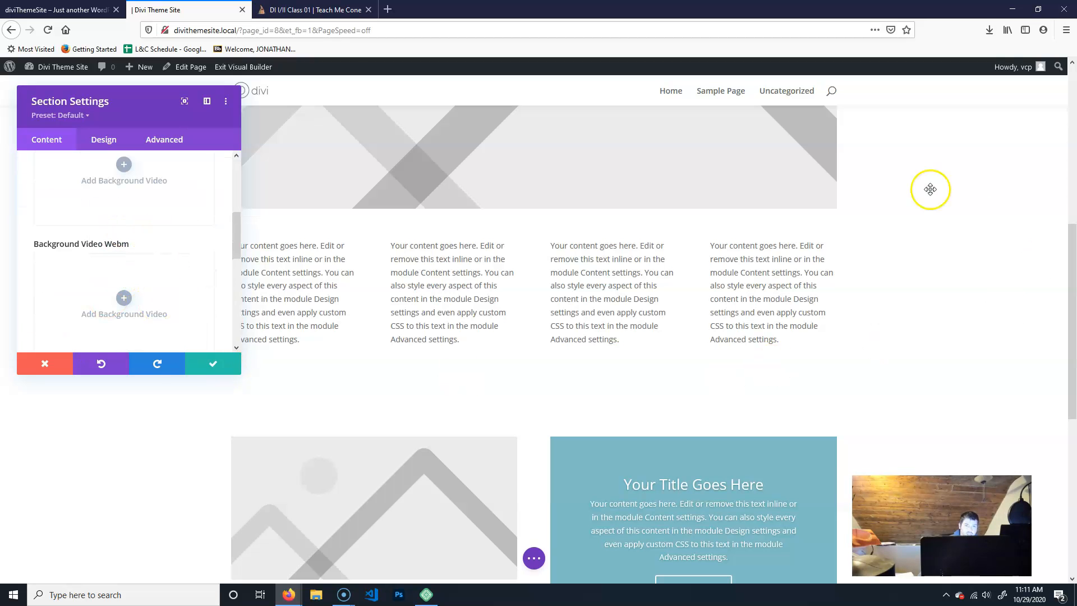
pyautogui.scroll(4, 159, 291)
# - Give the image-and-slider section a dark teal background colour, about #07454f, and save the section settings
pyautogui.click(42, 270)
pyautogui.scroll(-2, 168, 295)
pyautogui.scroll(-1, 179, 294)
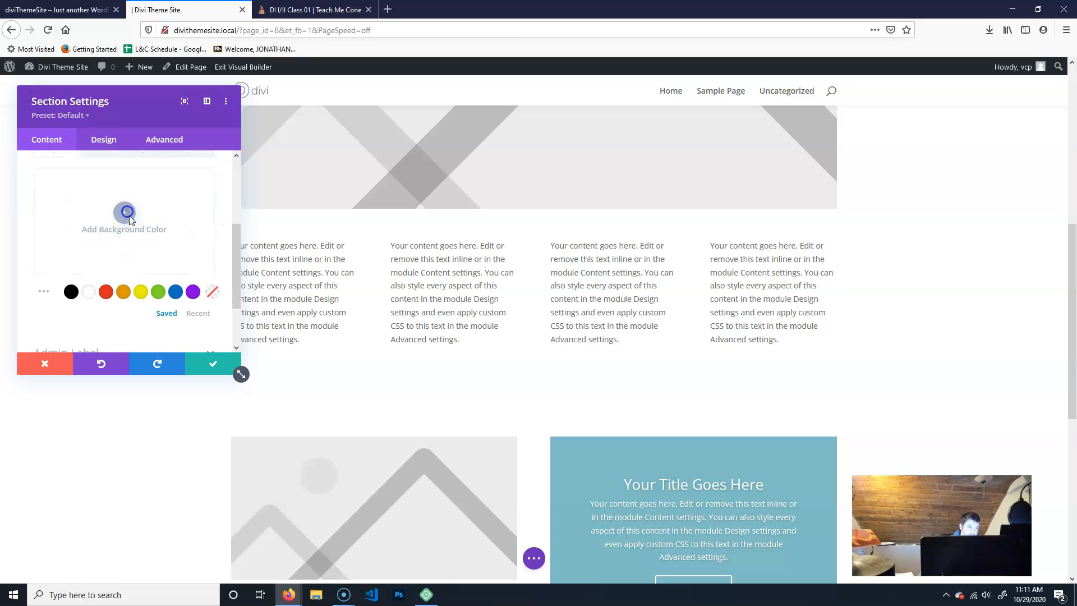
pyautogui.click(128, 214)
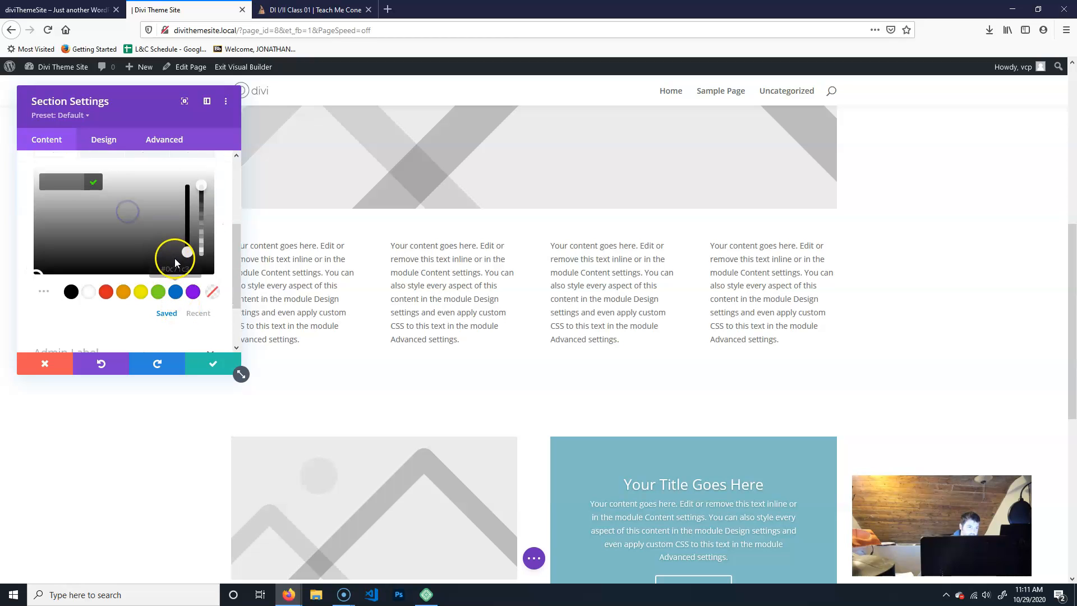
pyautogui.click(192, 206)
pyautogui.click(187, 198)
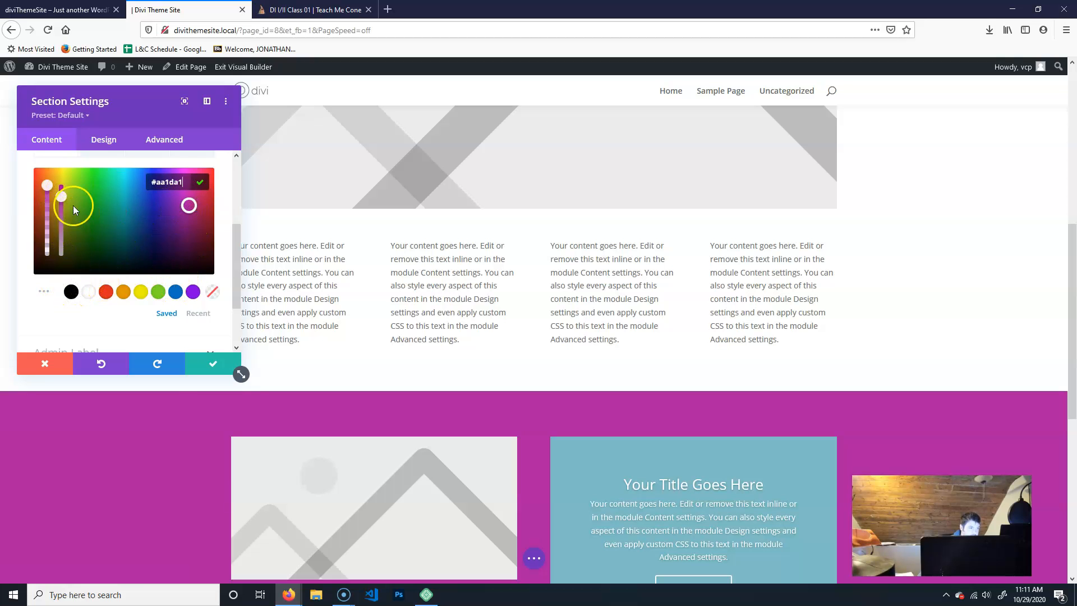
pyautogui.moveTo(121, 244)
pyautogui.mouseDown()
pyautogui.moveTo(134, 237)
pyautogui.moveTo(107, 246)
pyautogui.moveTo(130, 245)
pyautogui.mouseUp()
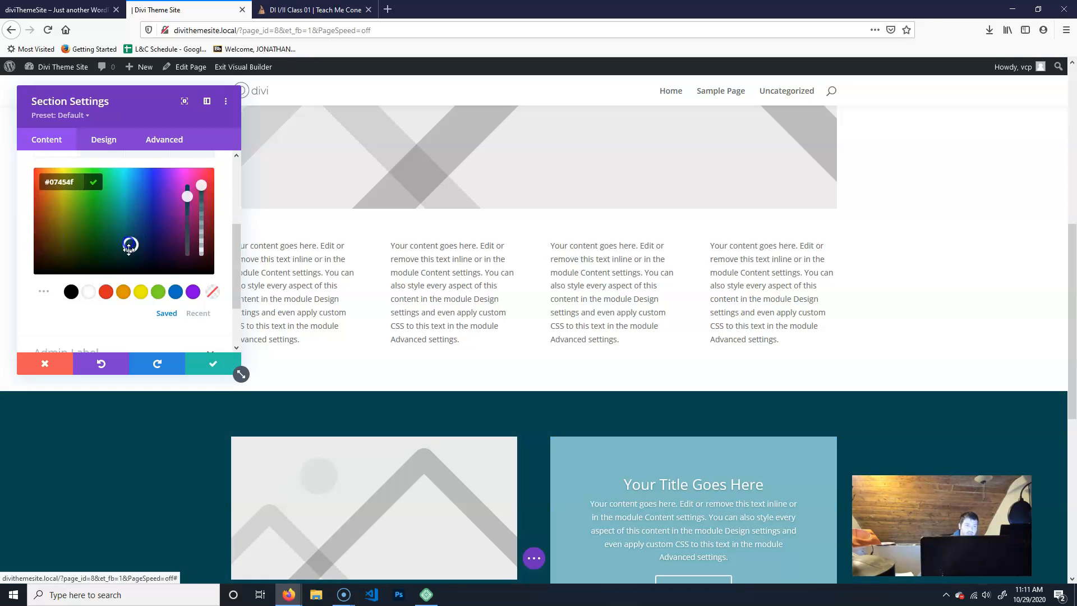
pyautogui.click(211, 371)
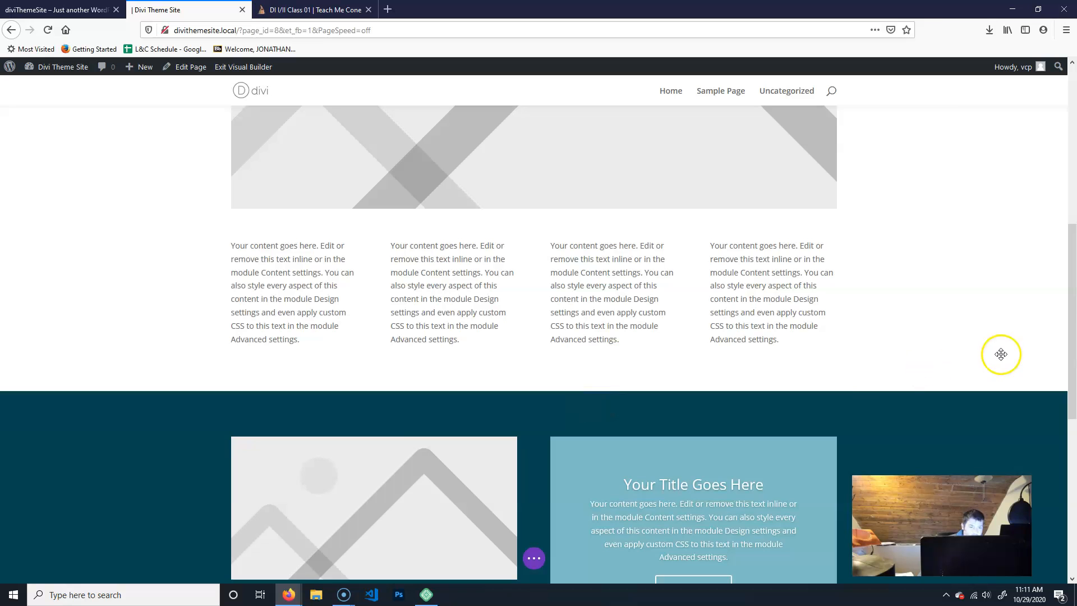
# - Open the settings of the section below the header banner and examine its background options
pyautogui.scroll(-3, 987, 364)
pyautogui.scroll(3, 962, 392)
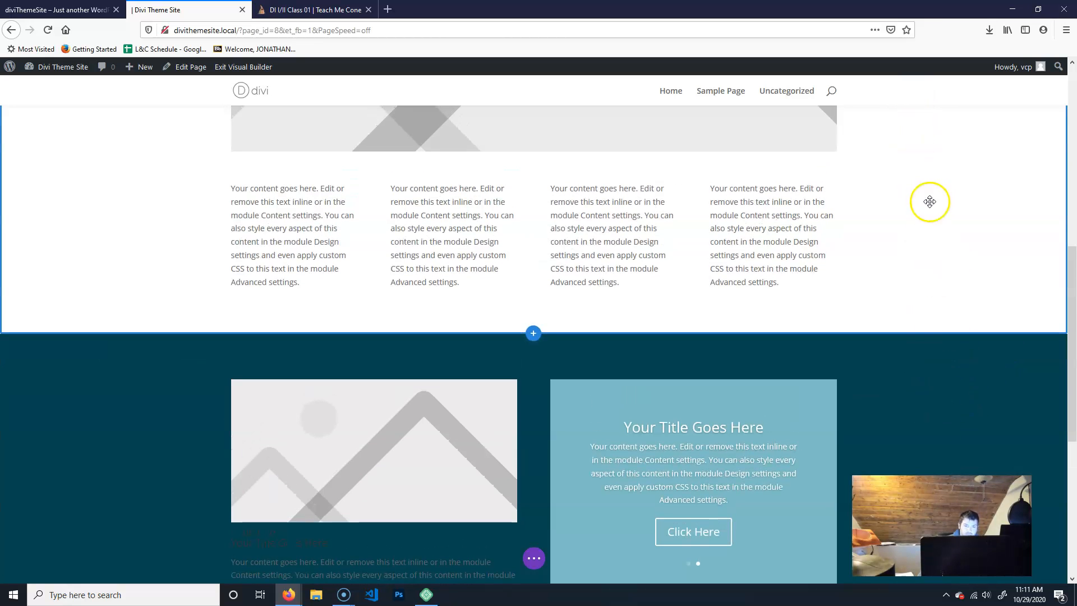
pyautogui.scroll(3, 247, 290)
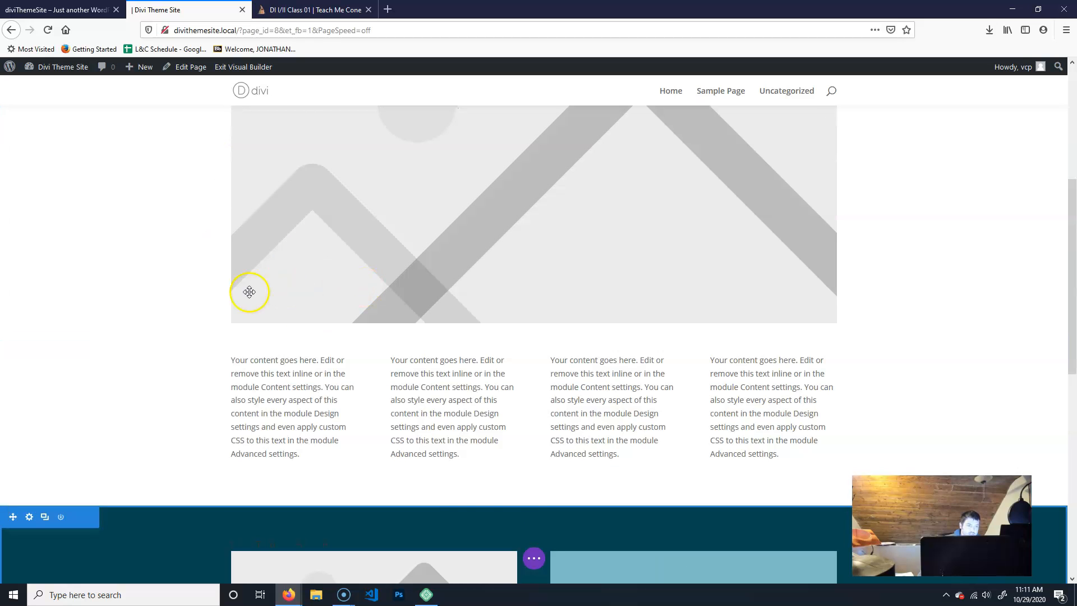
pyautogui.scroll(-3, 920, 317)
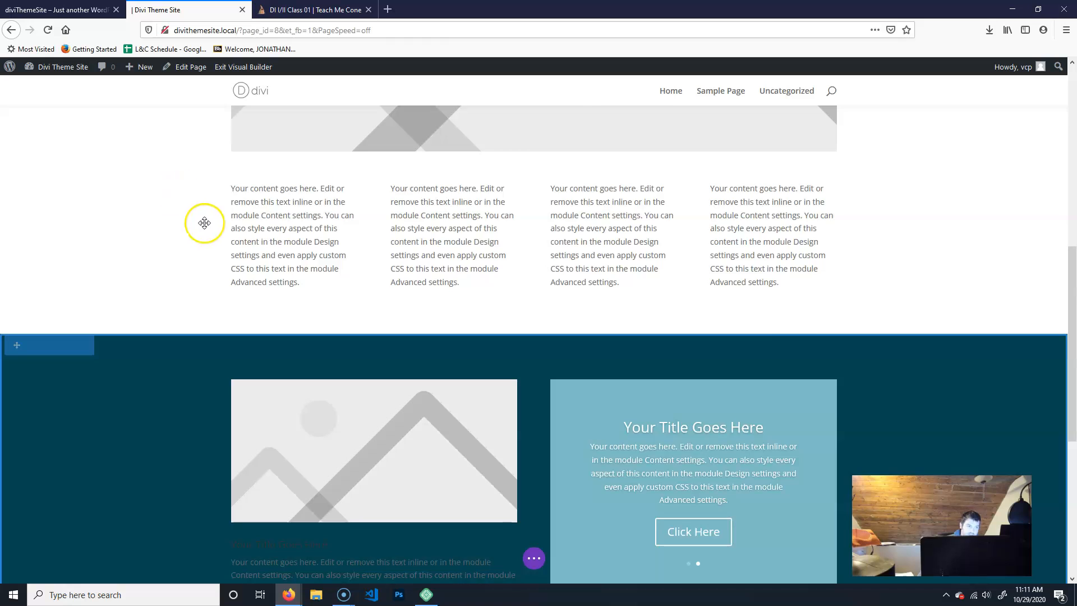
pyautogui.scroll(4, 200, 234)
pyautogui.scroll(4, 200, 234)
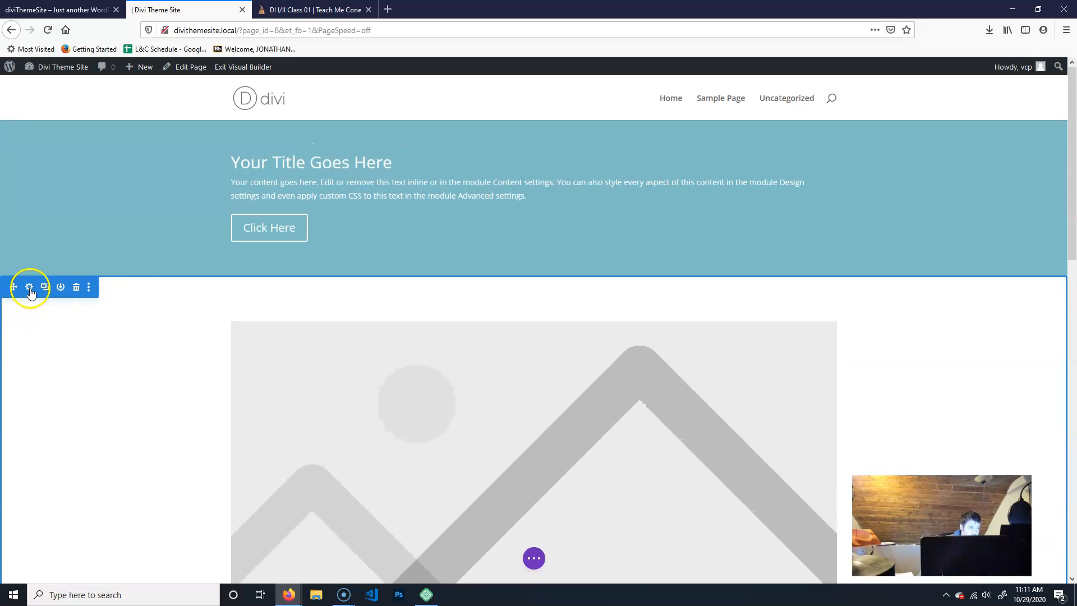
pyautogui.click(30, 288)
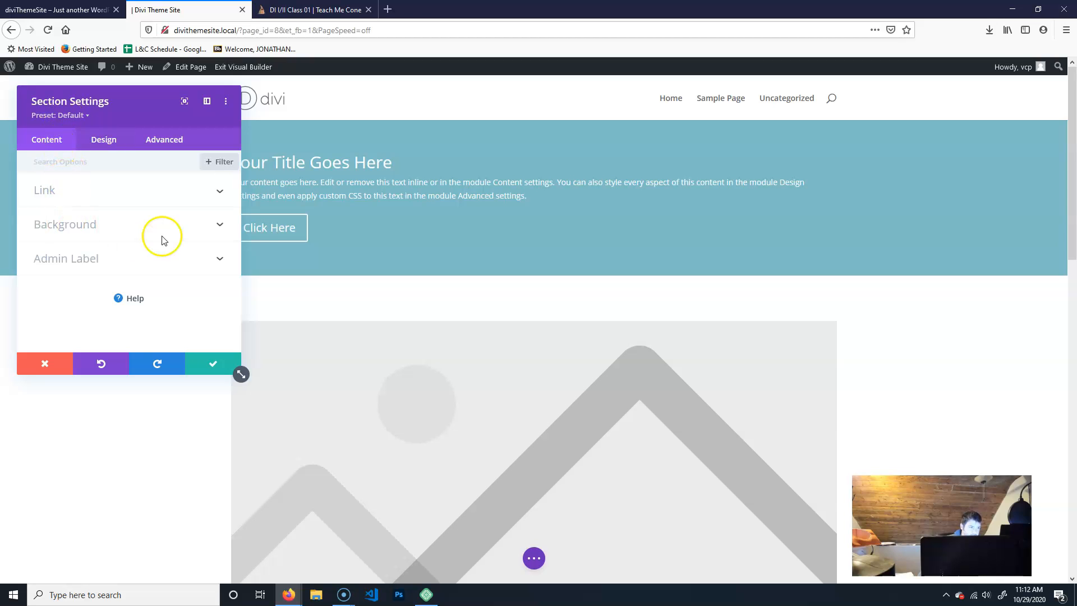
pyautogui.click(181, 227)
pyautogui.scroll(-3, 203, 266)
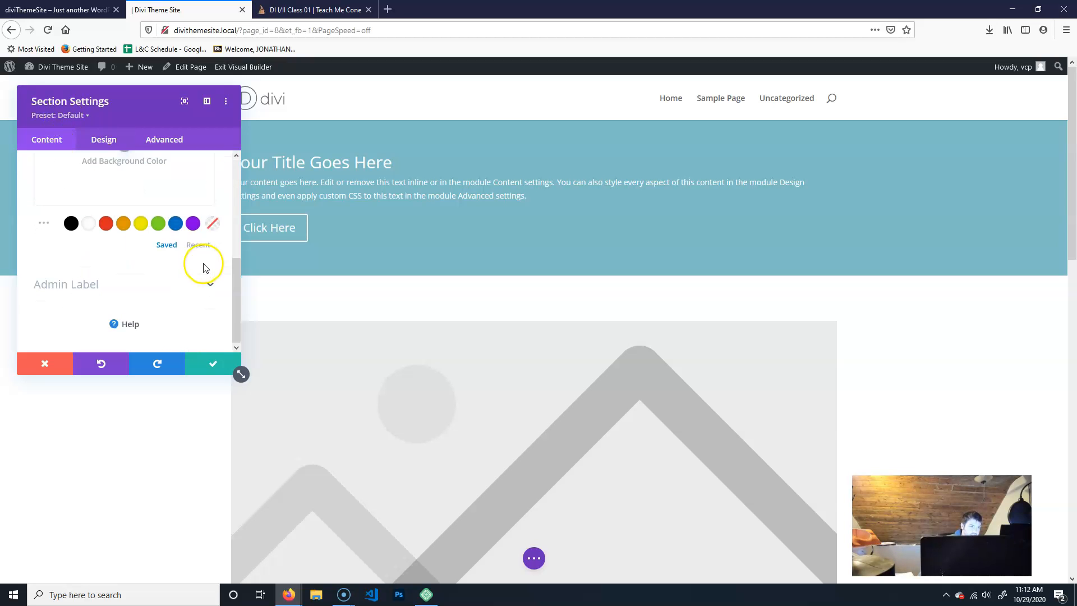
pyautogui.scroll(4, 112, 213)
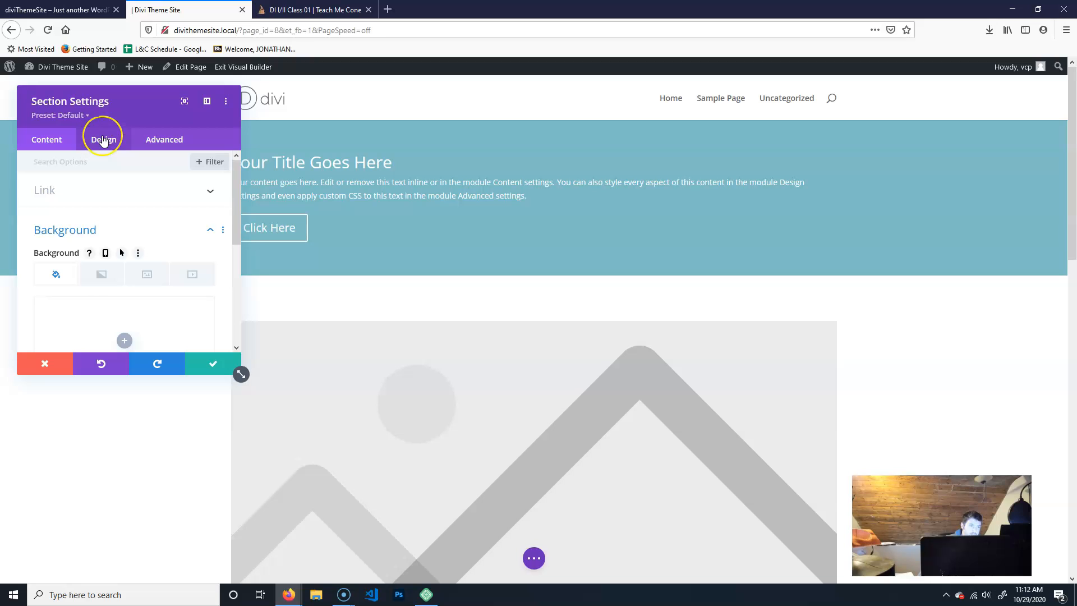
# - In the section's layout design options, enable the inner shadow, check its effect on the page, and switch it back off
pyautogui.click(103, 140)
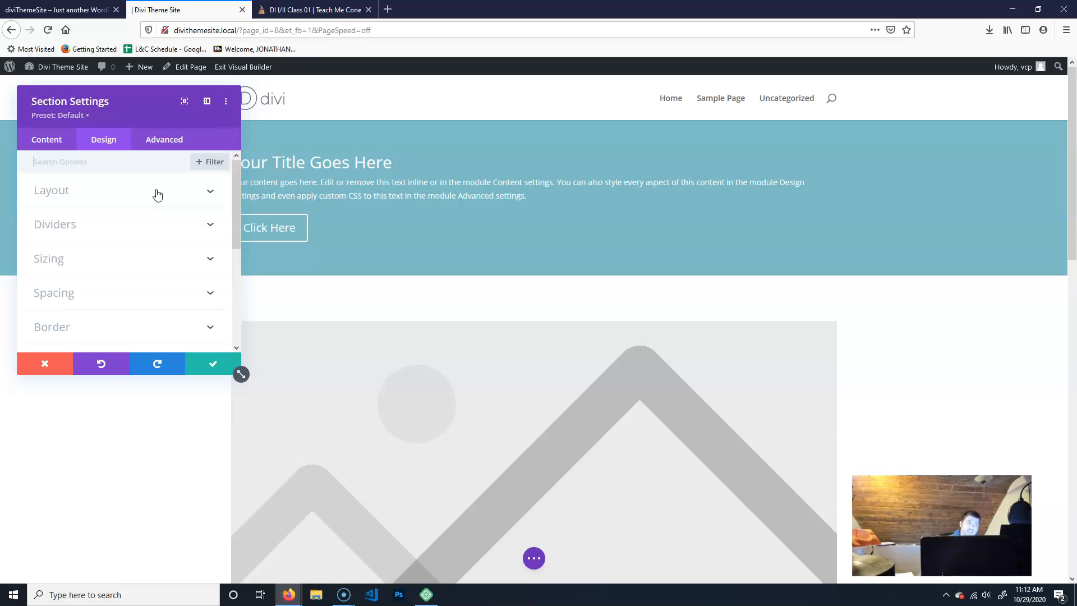
pyautogui.click(202, 192)
pyautogui.click(210, 192)
pyautogui.click(207, 191)
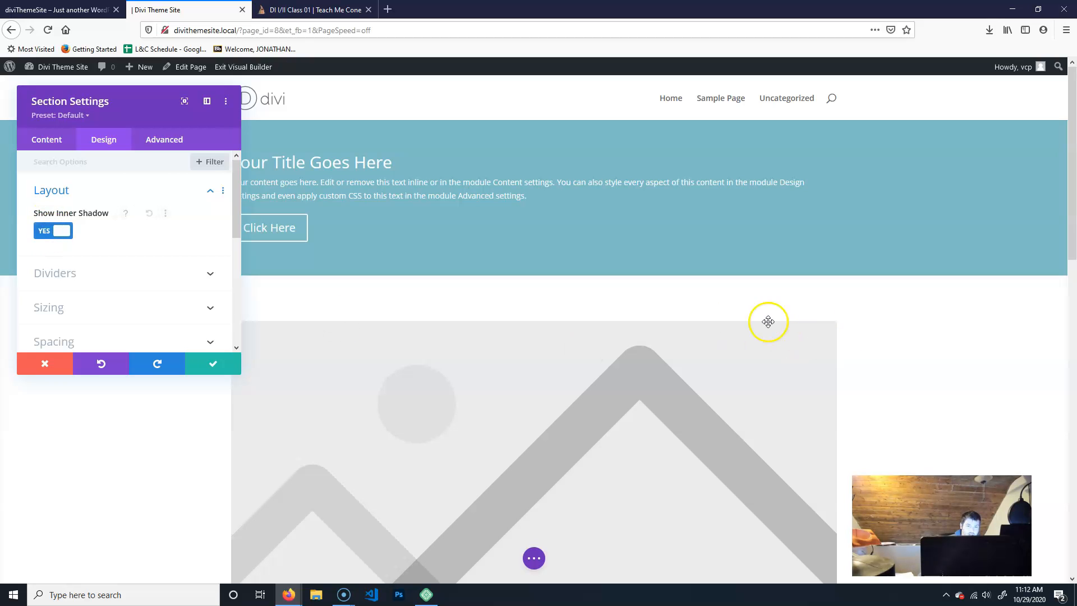
pyautogui.scroll(-8, 707, 350)
pyautogui.scroll(1, 746, 284)
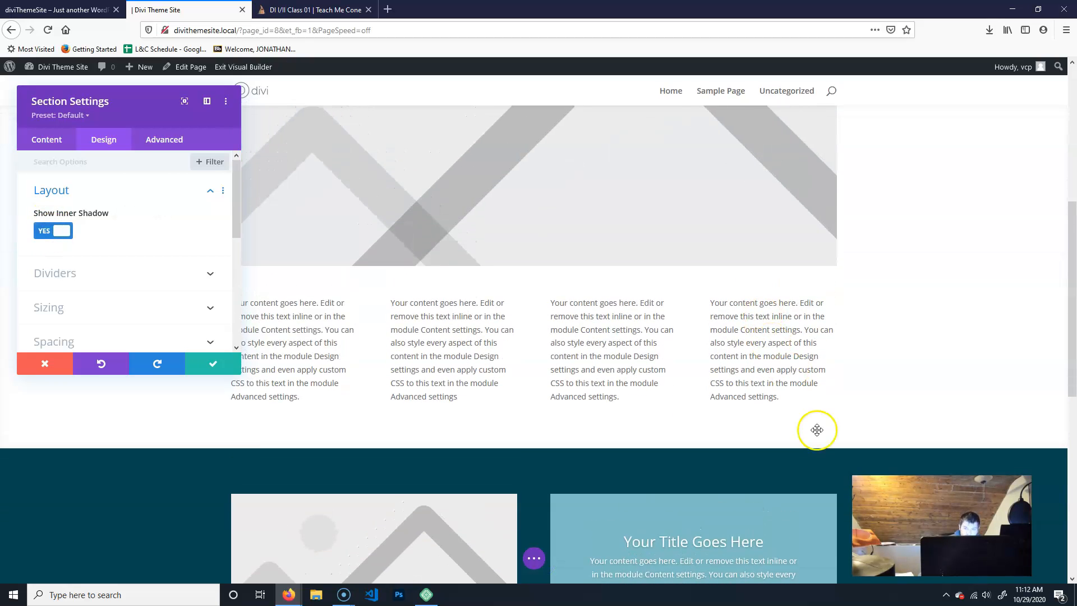
pyautogui.scroll(-8, 895, 312)
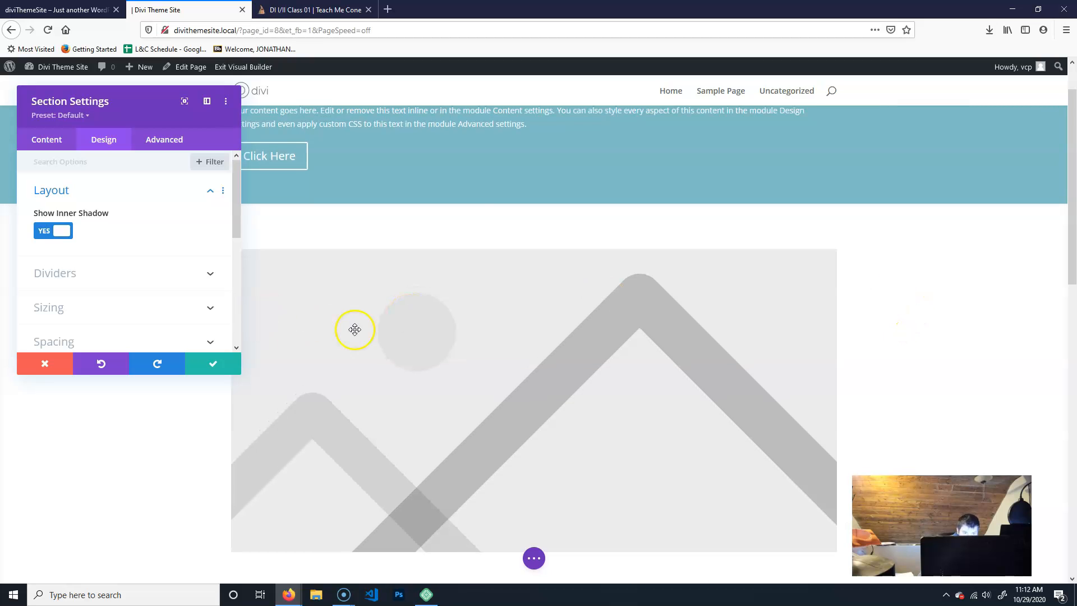
pyautogui.click(45, 230)
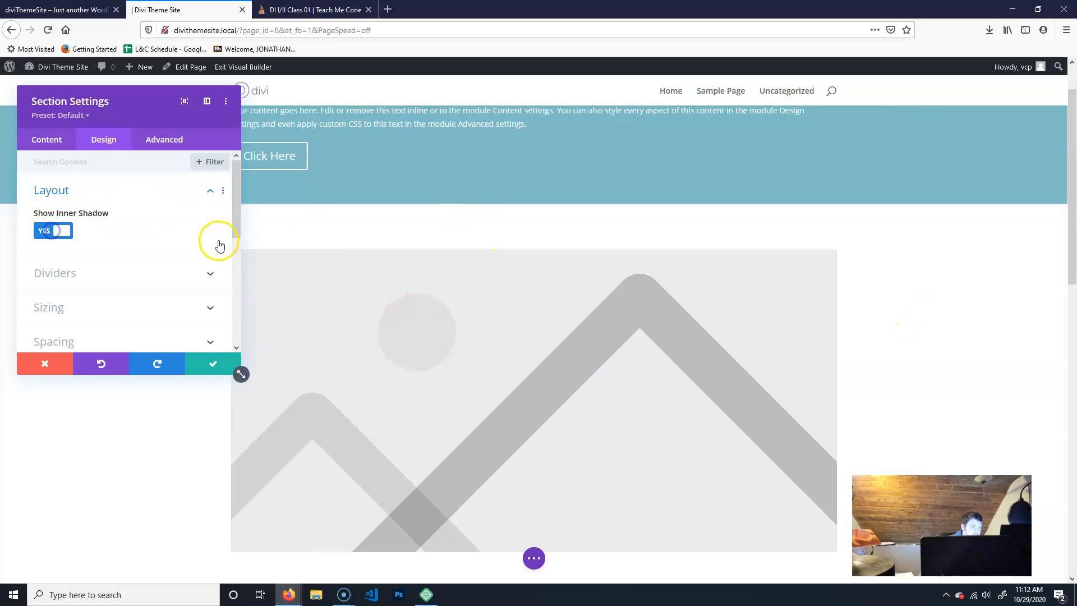
# - Set the section's width to 100% in its sizing options
pyautogui.scroll(-3, 155, 200)
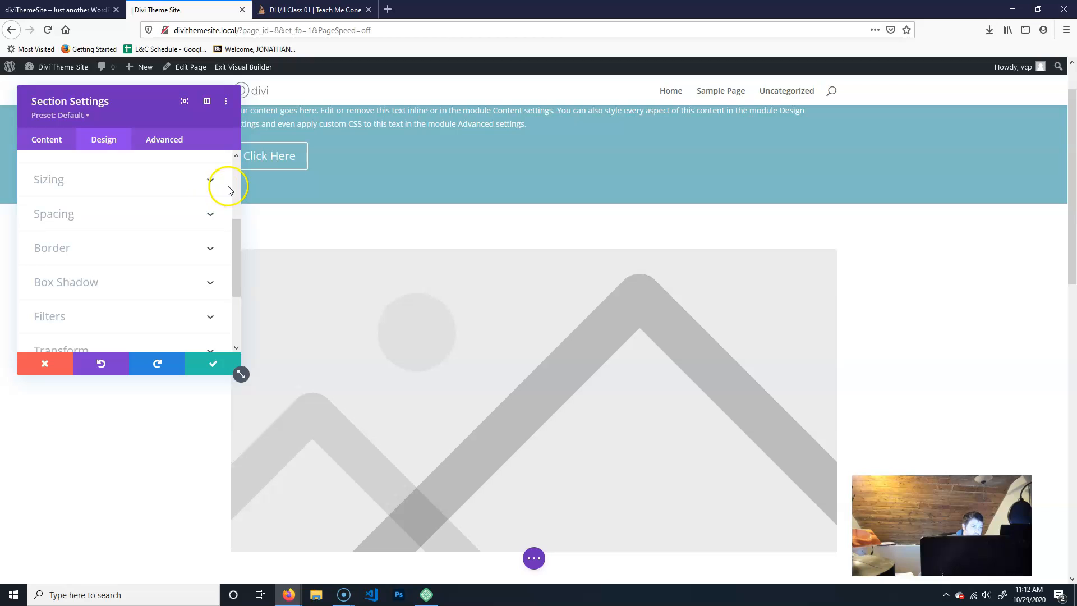
pyautogui.click(203, 180)
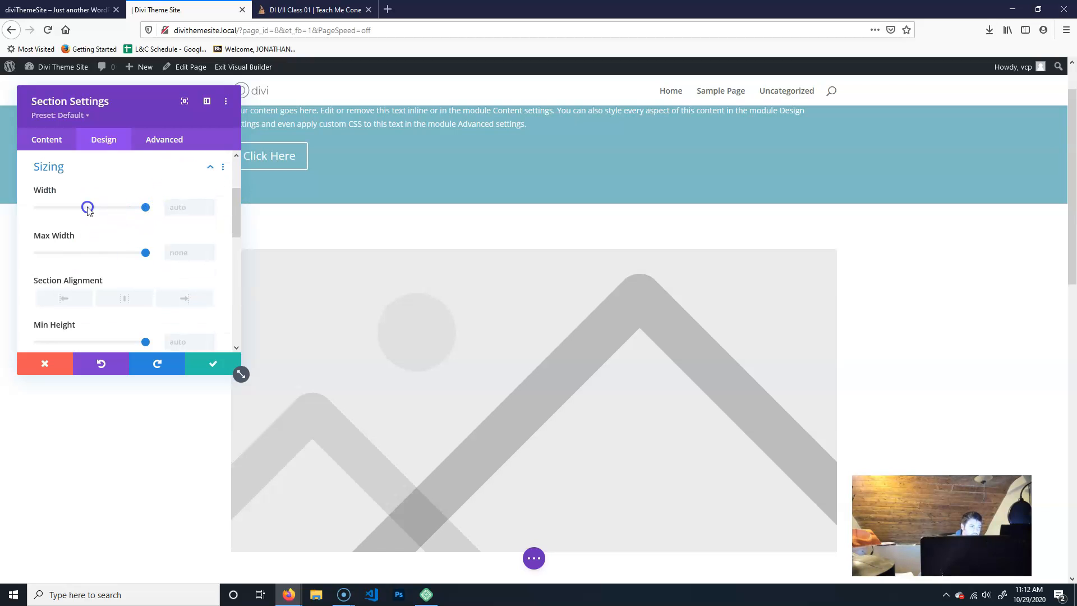
pyautogui.click(87, 207)
pyautogui.moveTo(85, 208); pyautogui.dragTo(212, 209)
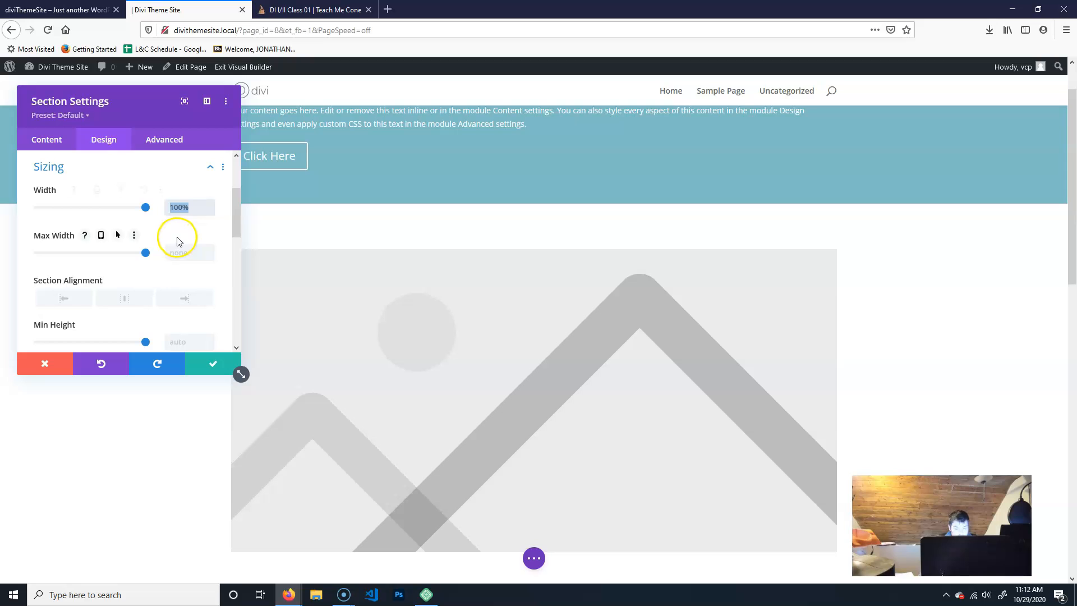
# - Return the section's width to its default auto and apply the soft all-around box shadow preset to the section
pyautogui.moveTo(238, 201)
pyautogui.mouseDown()
pyautogui.moveTo(239, 251)
pyautogui.moveTo(236, 200)
pyautogui.mouseUp()
pyautogui.scroll(3, 118, 206)
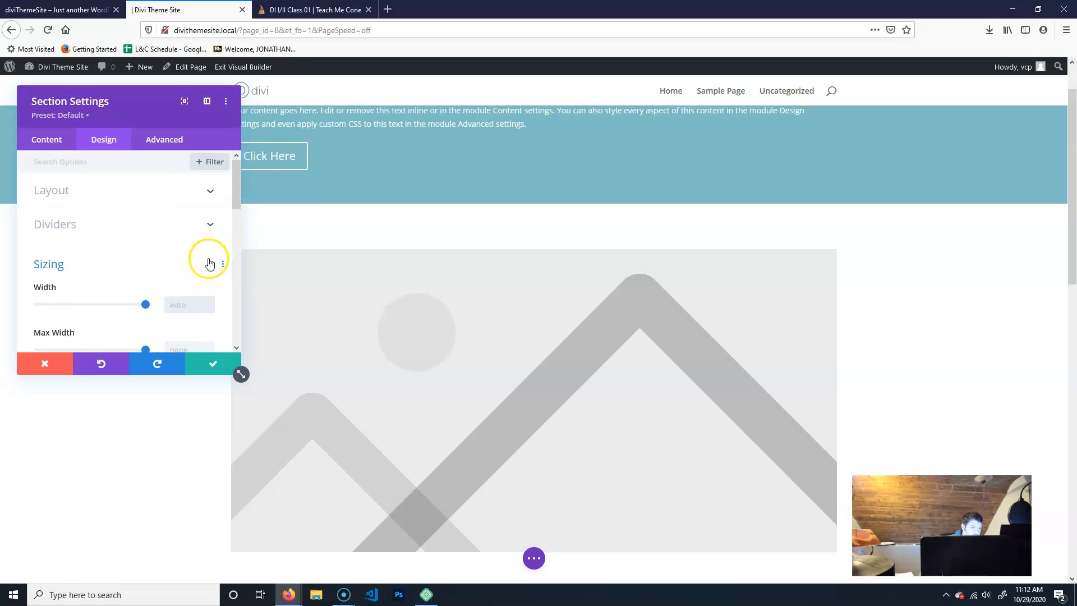
pyautogui.click(212, 256)
pyautogui.moveTo(234, 230); pyautogui.dragTo(233, 280)
pyautogui.click(206, 258)
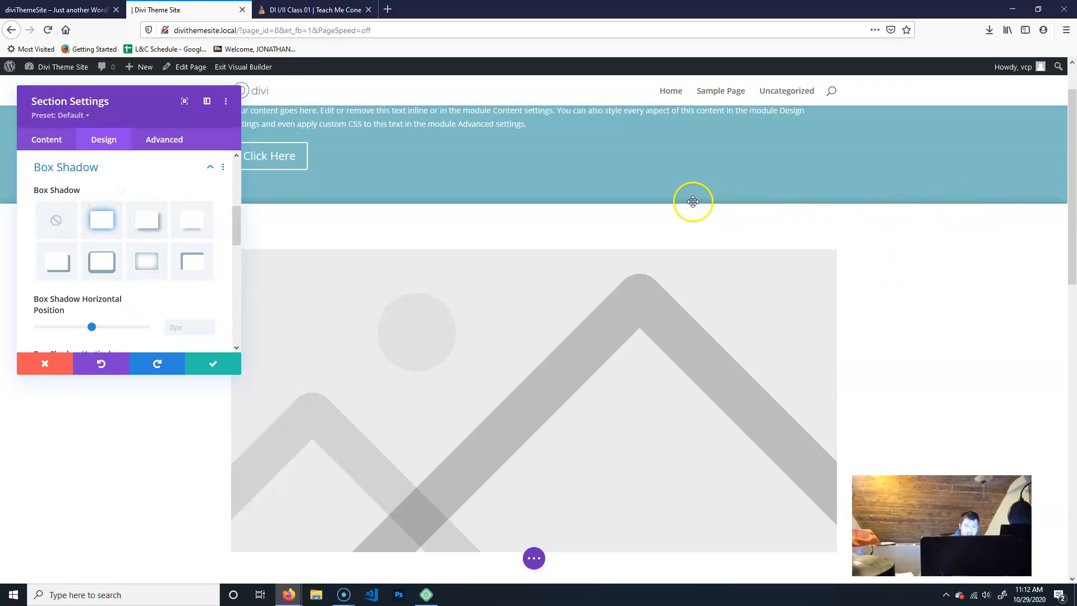
# - Check the box shadow on the page along the section's borders with the header banner and the dark teal section
pyautogui.scroll(-10, 909, 370)
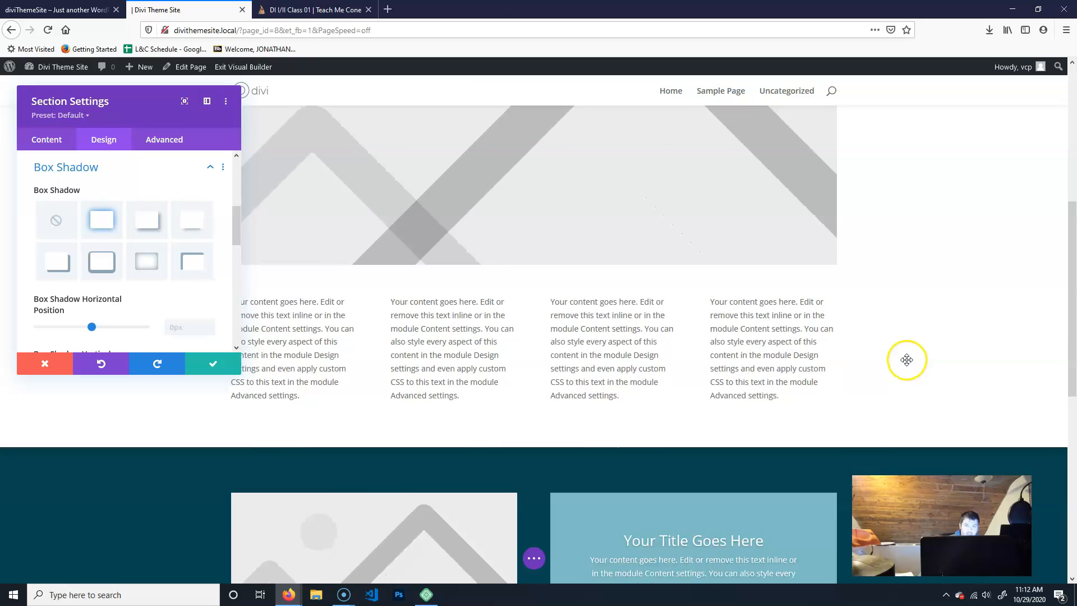
pyautogui.scroll(6, 948, 224)
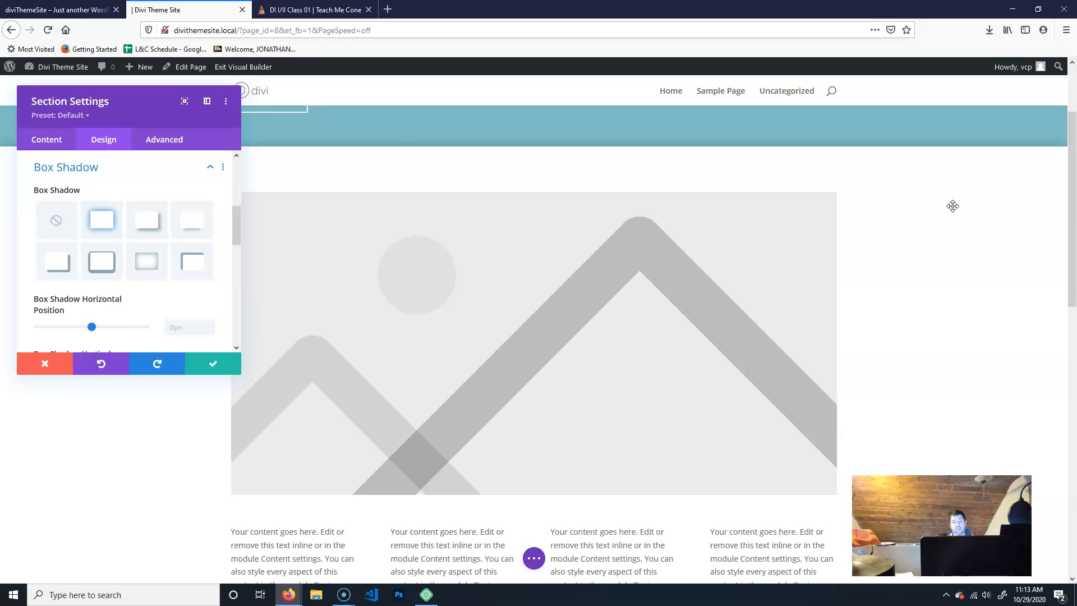
pyautogui.scroll(2, 920, 189)
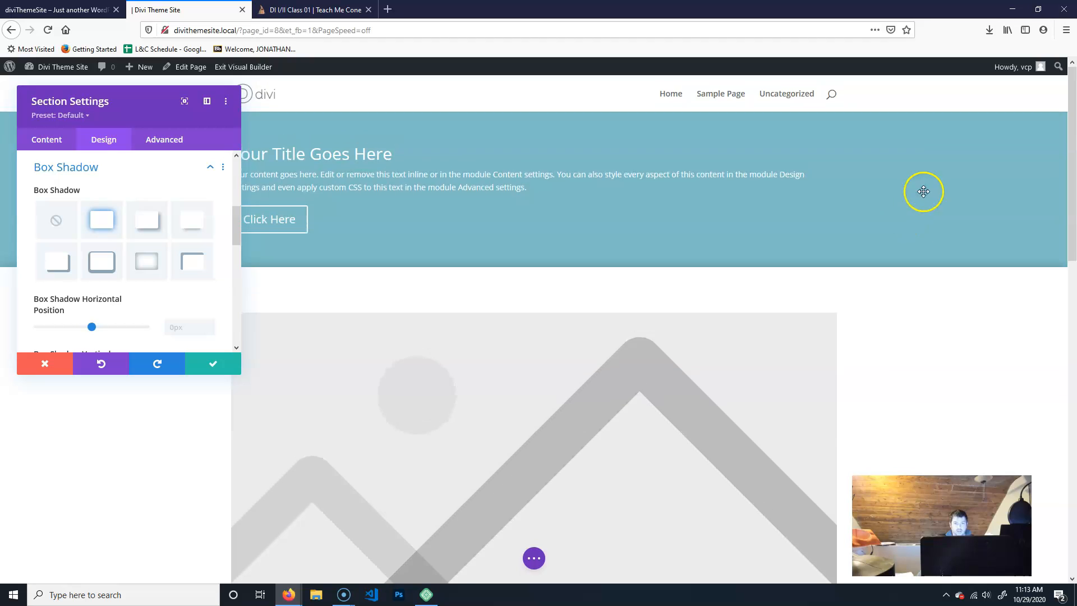
pyautogui.scroll(-10, 875, 227)
pyautogui.scroll(-2, 925, 247)
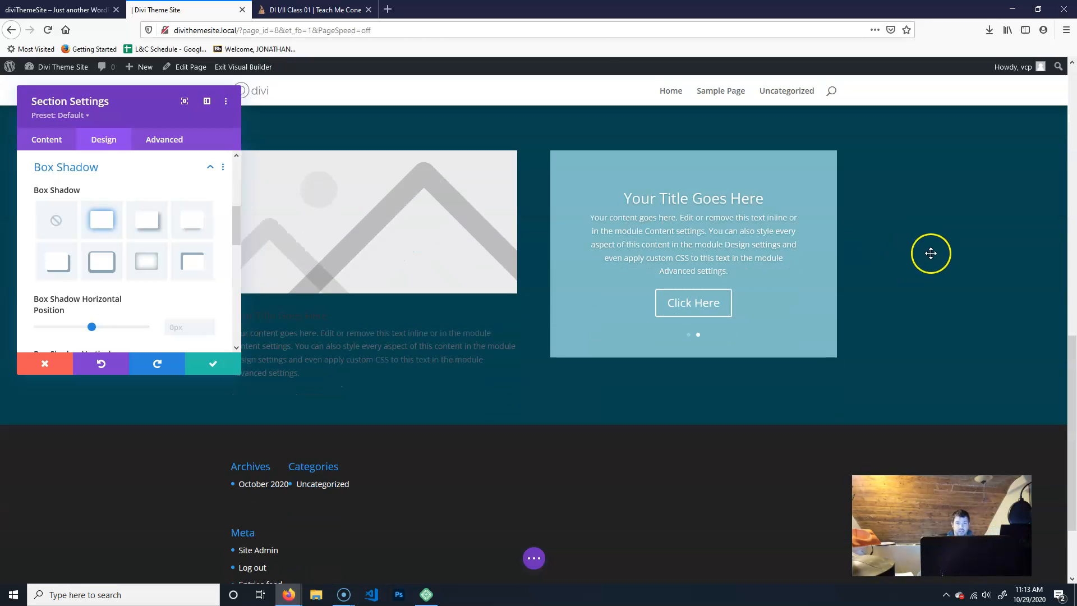
pyautogui.scroll(7, 914, 213)
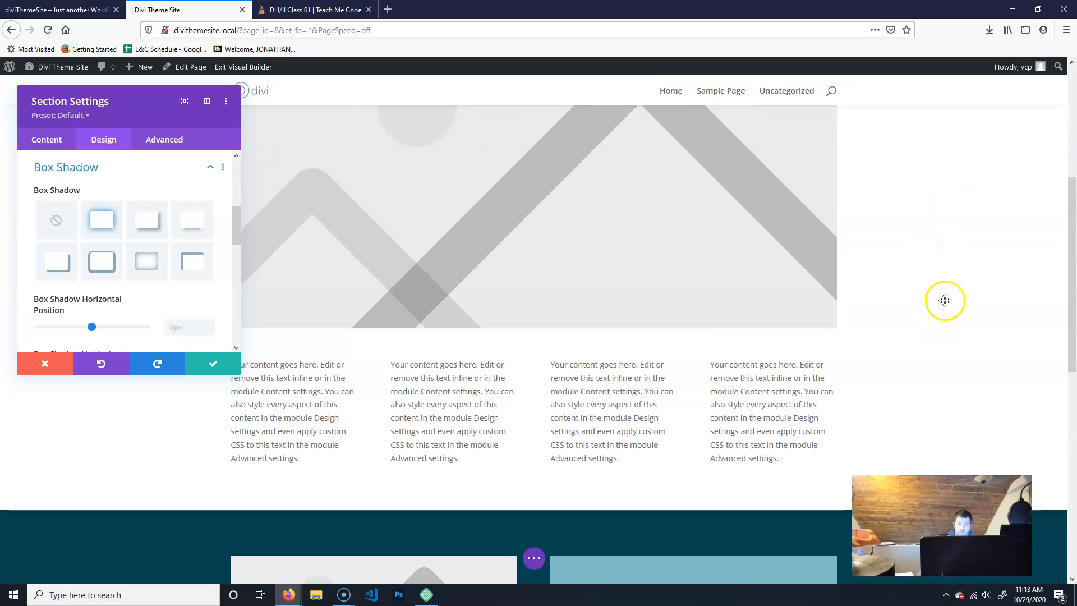
pyautogui.scroll(-10, 942, 303)
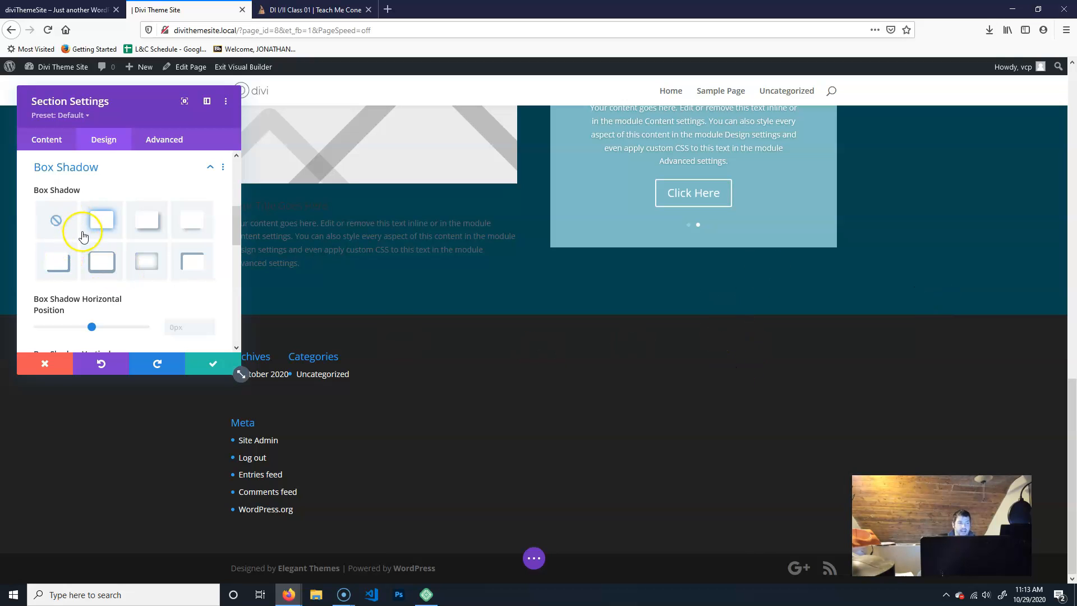
# - Examine the box shadow's horizontal and vertical position, blur, spread, colour and inner/outer options, plus the remaining design categories
pyautogui.moveTo(237, 229); pyautogui.dragTo(231, 262)
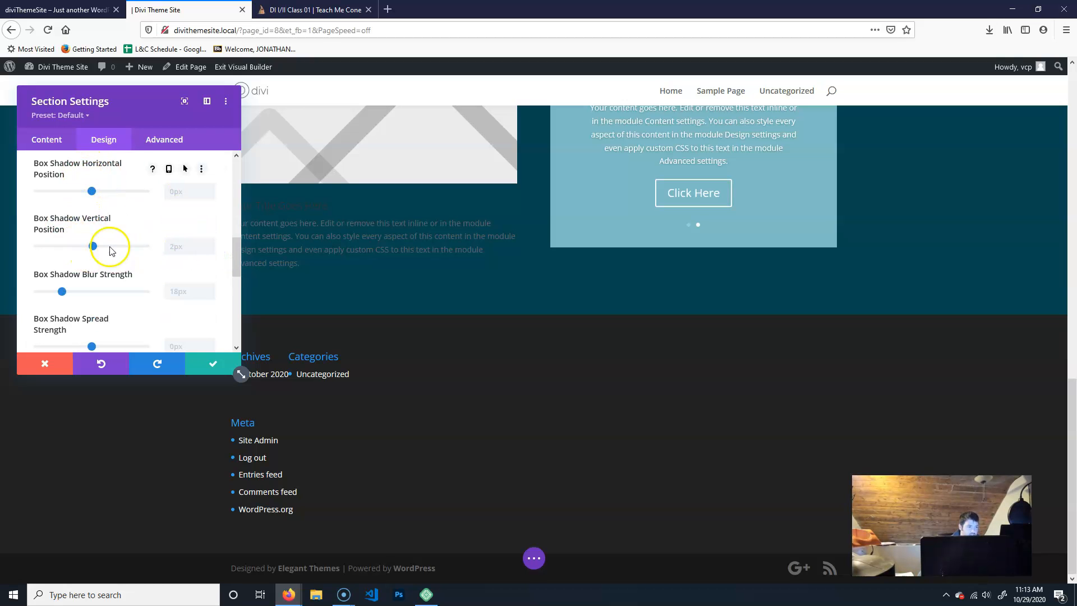
pyautogui.scroll(6, 957, 231)
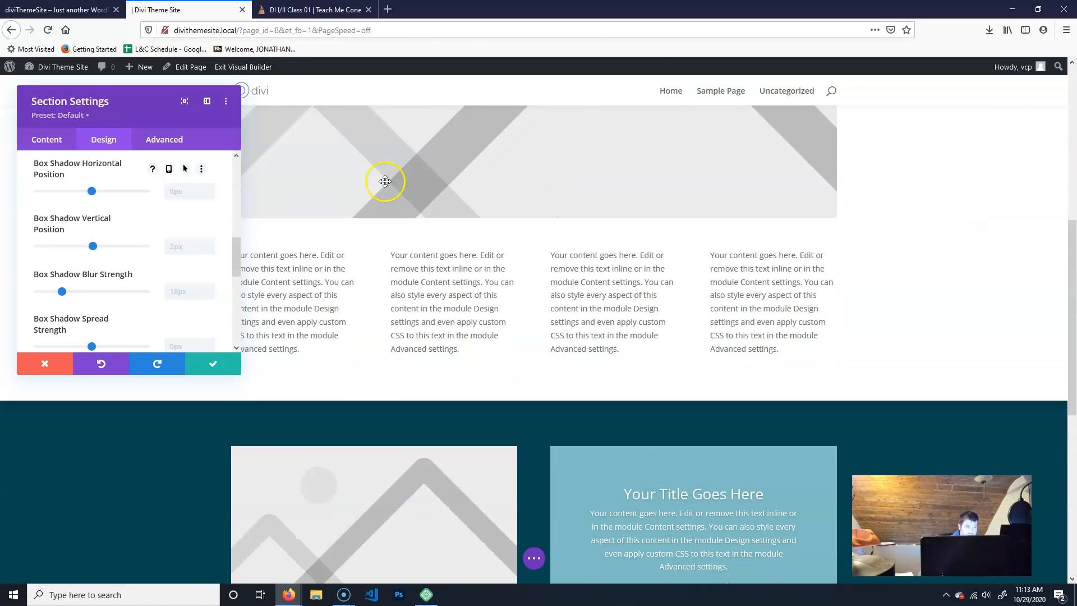
pyautogui.scroll(1, 713, 280)
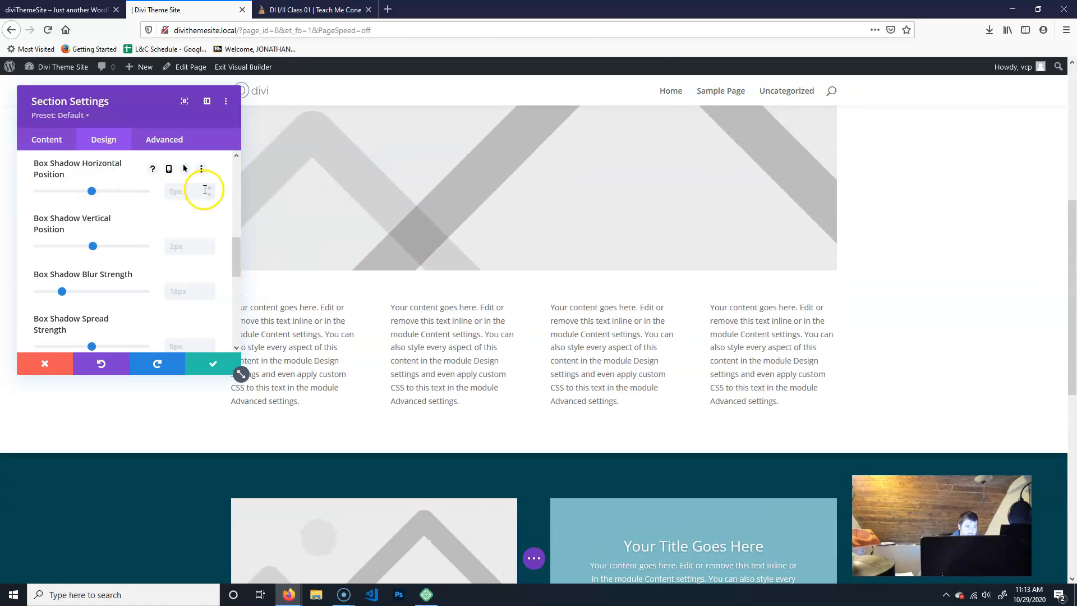
pyautogui.scroll(-1, 125, 317)
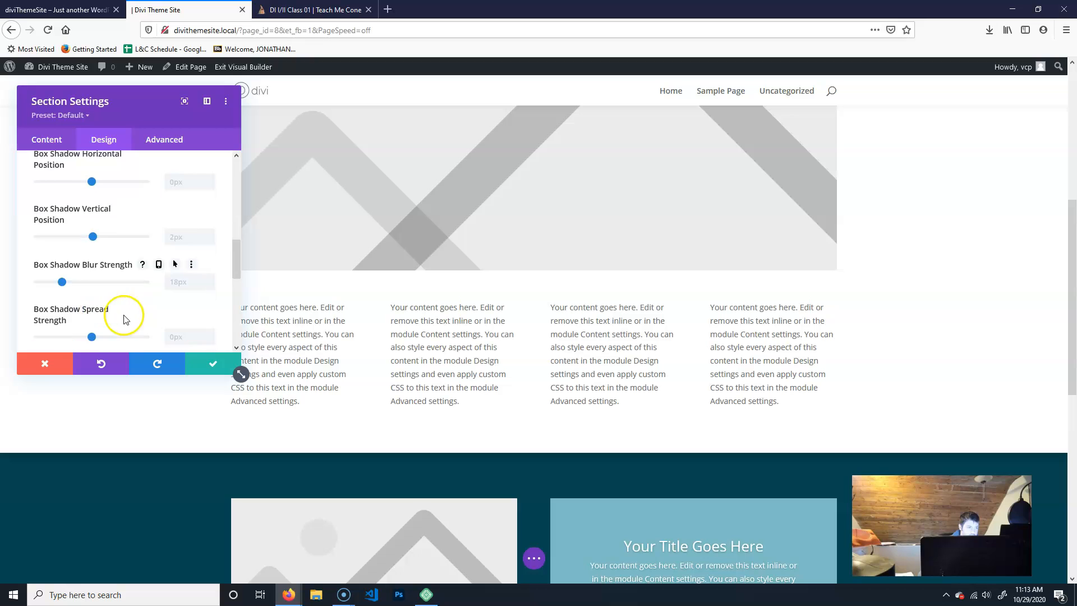
pyautogui.scroll(-1, 124, 317)
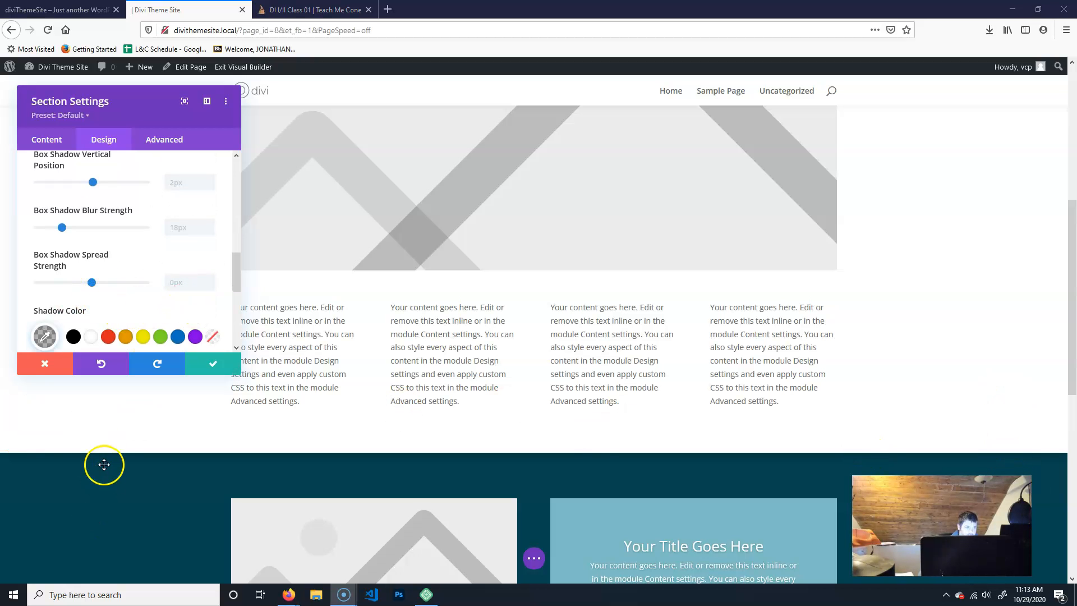
pyautogui.scroll(-5, 193, 240)
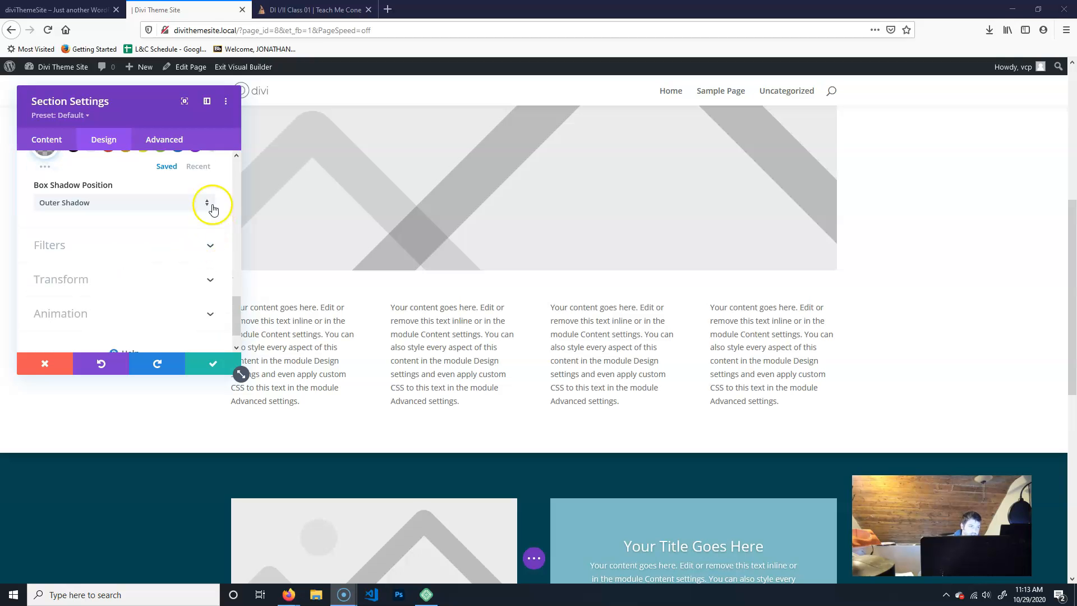
pyautogui.scroll(-1, 205, 287)
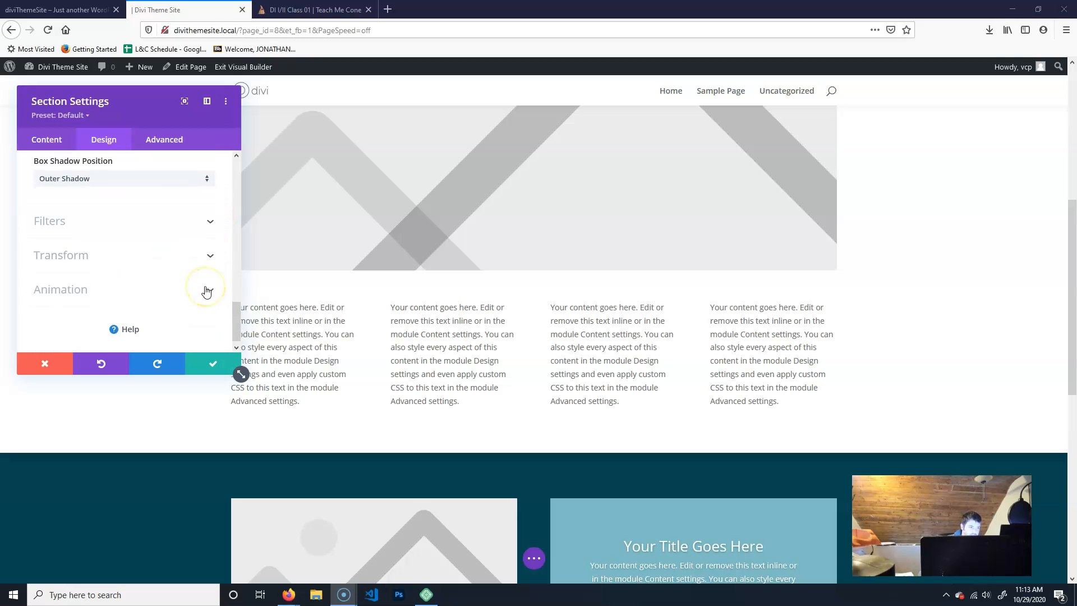
pyautogui.scroll(10, 193, 260)
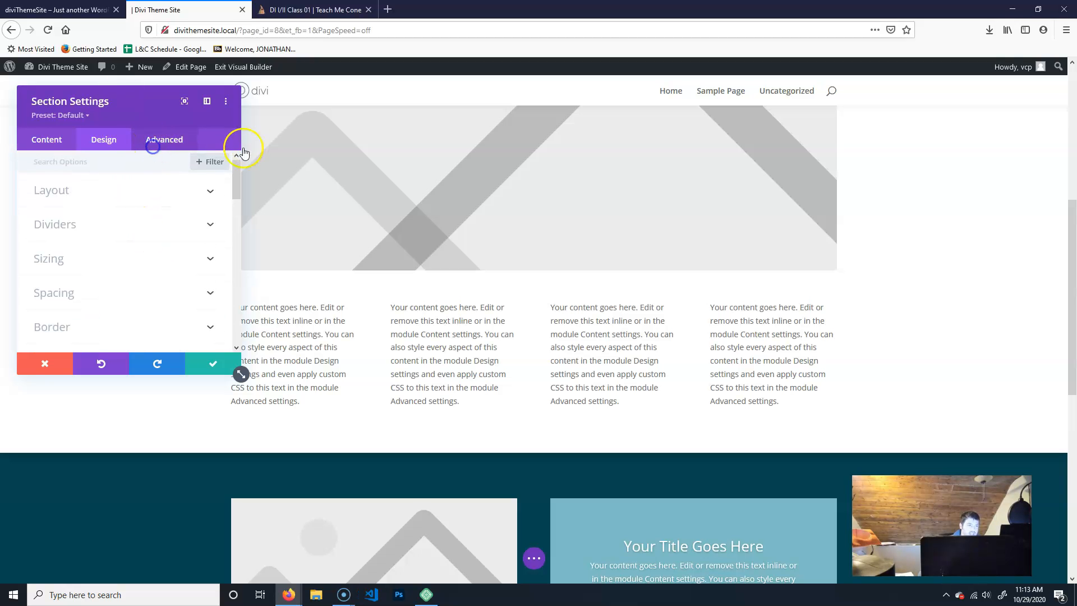
# - Examine the section's advanced options for CSS ID, CSS class and custom CSS before, on and after the main element
pyautogui.click(170, 143)
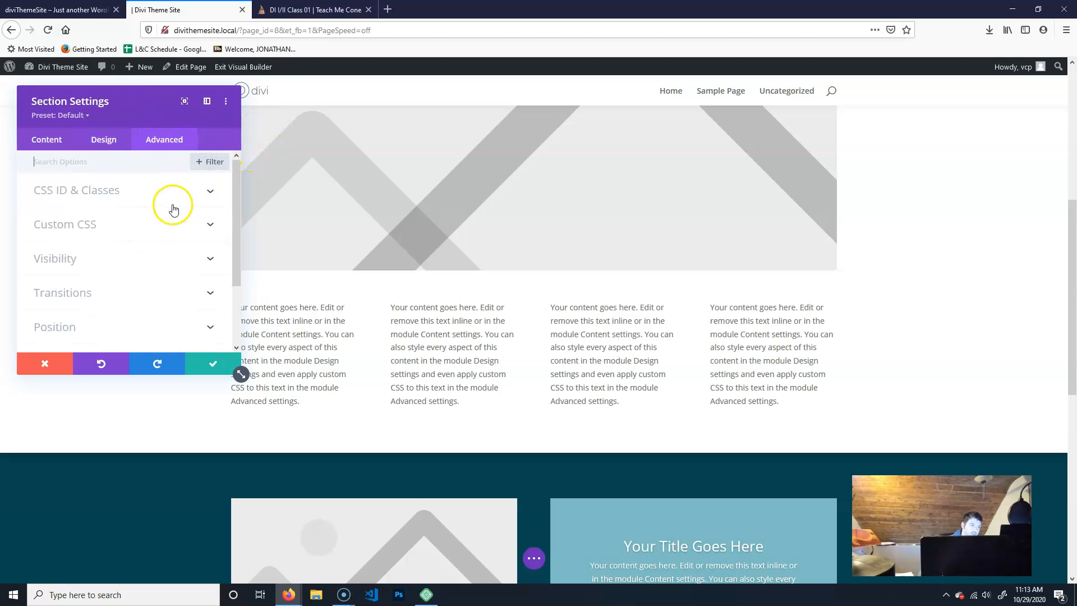
pyautogui.click(199, 194)
pyautogui.click(203, 193)
pyautogui.click(183, 221)
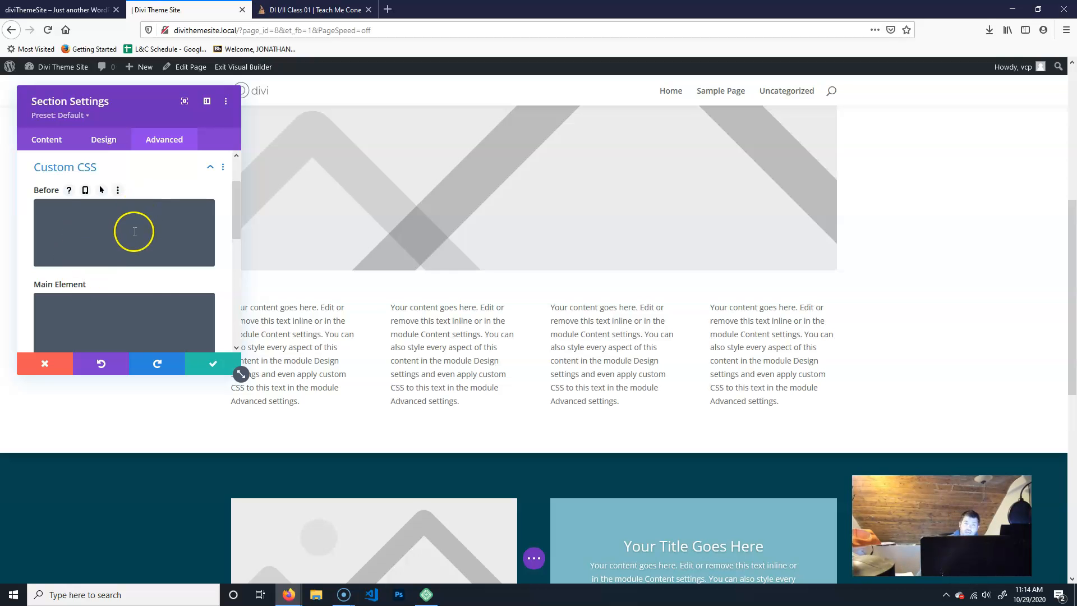
pyautogui.scroll(-2, 155, 306)
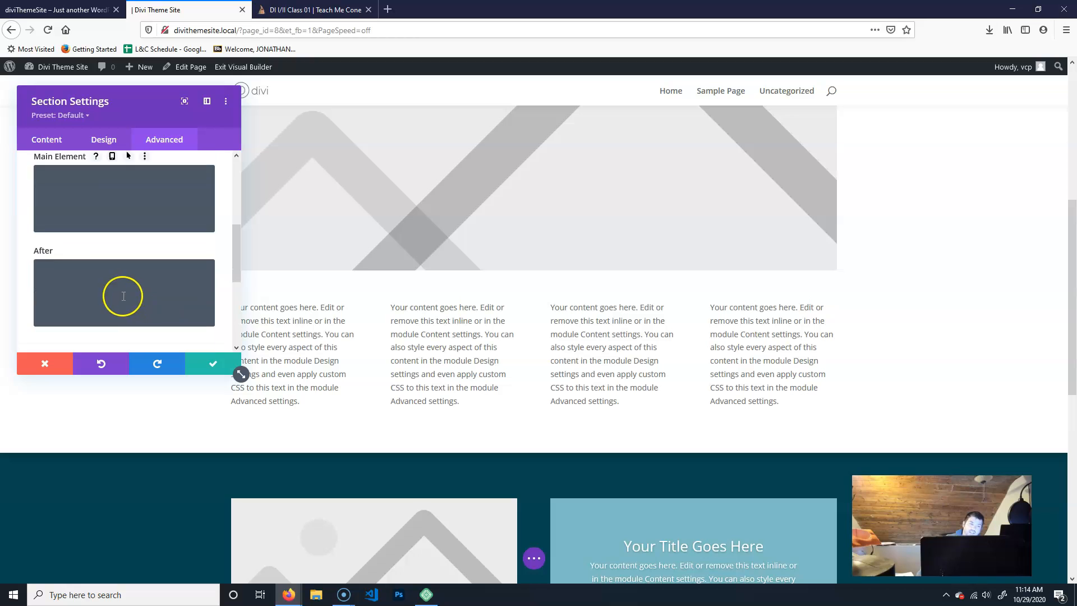
pyautogui.scroll(3, 149, 281)
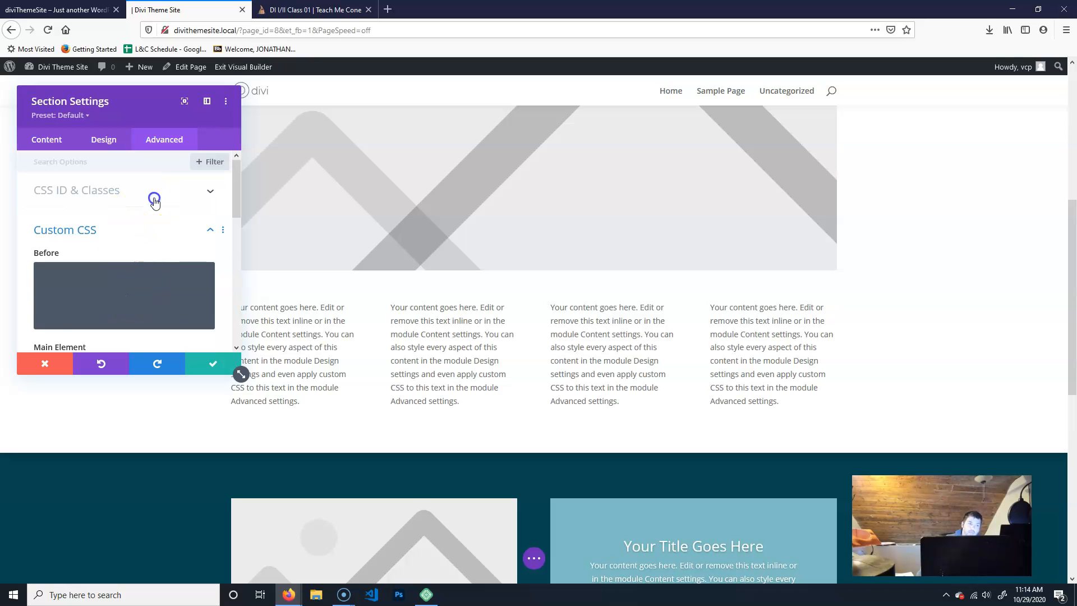
pyautogui.click(154, 196)
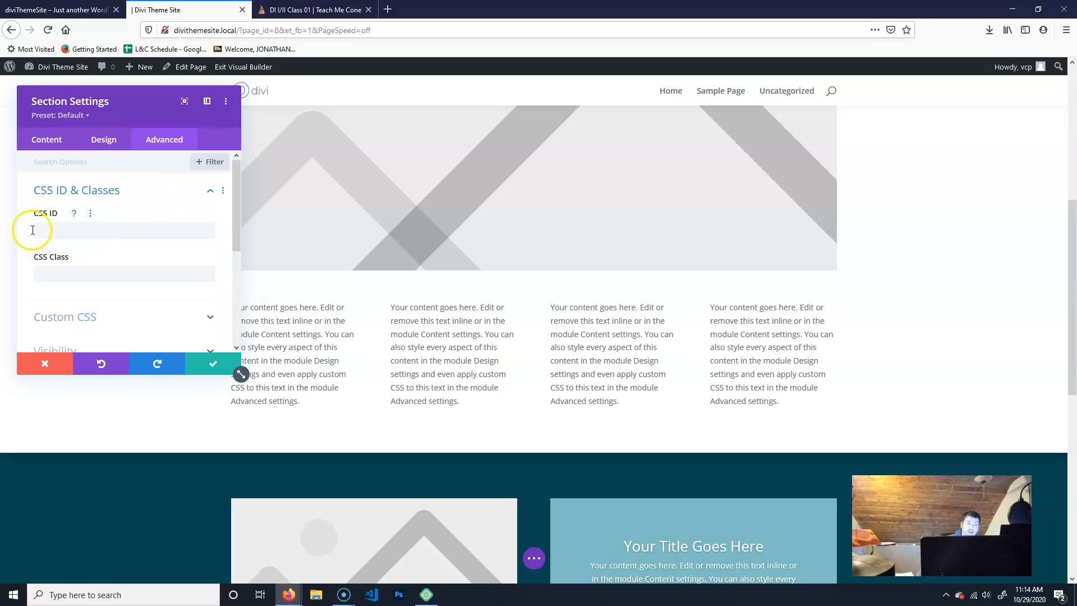
pyautogui.click(65, 273)
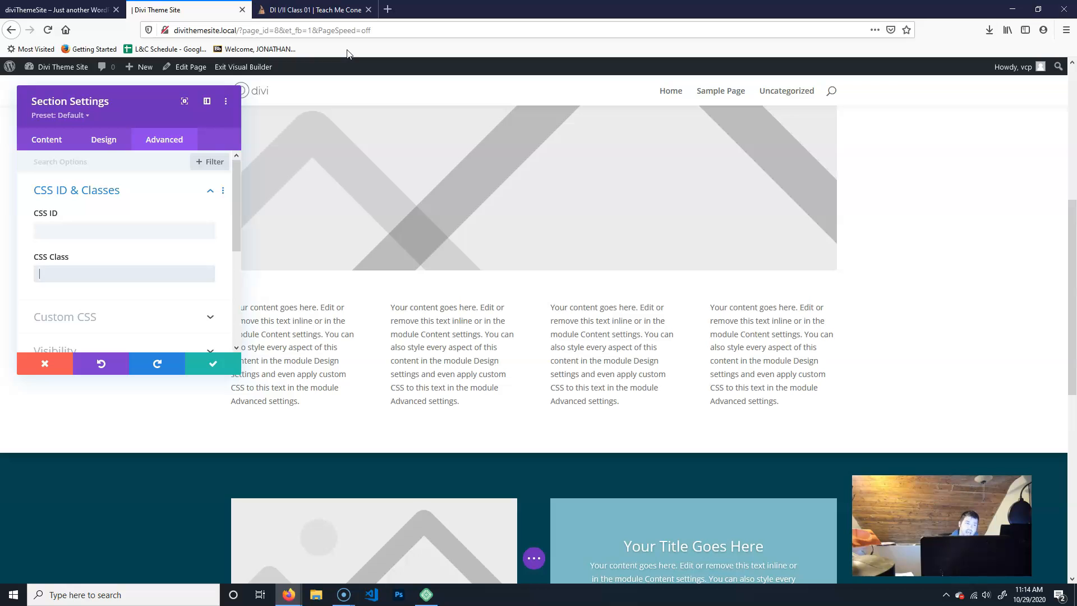
# - Look through the section's transition and scroll effect options and save the section settings
pyautogui.scroll(-5, 154, 243)
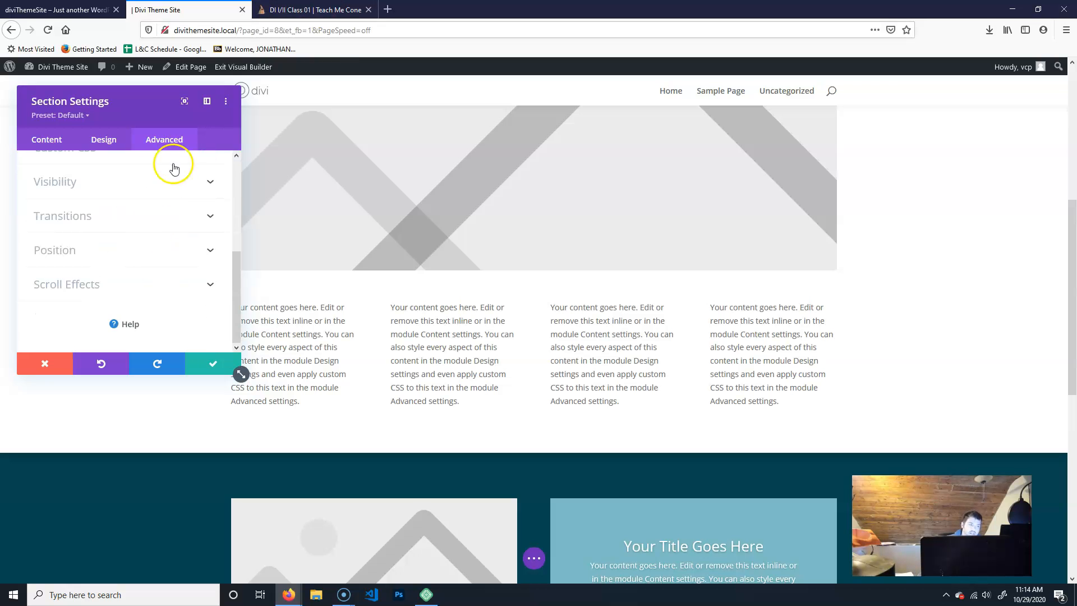
pyautogui.scroll(2, 189, 240)
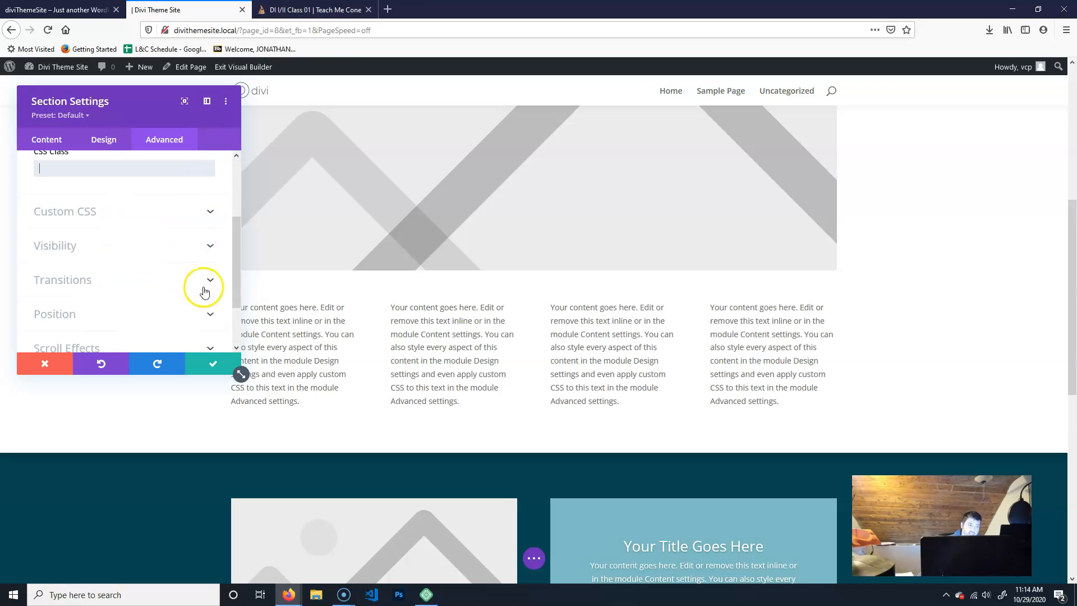
pyautogui.click(212, 280)
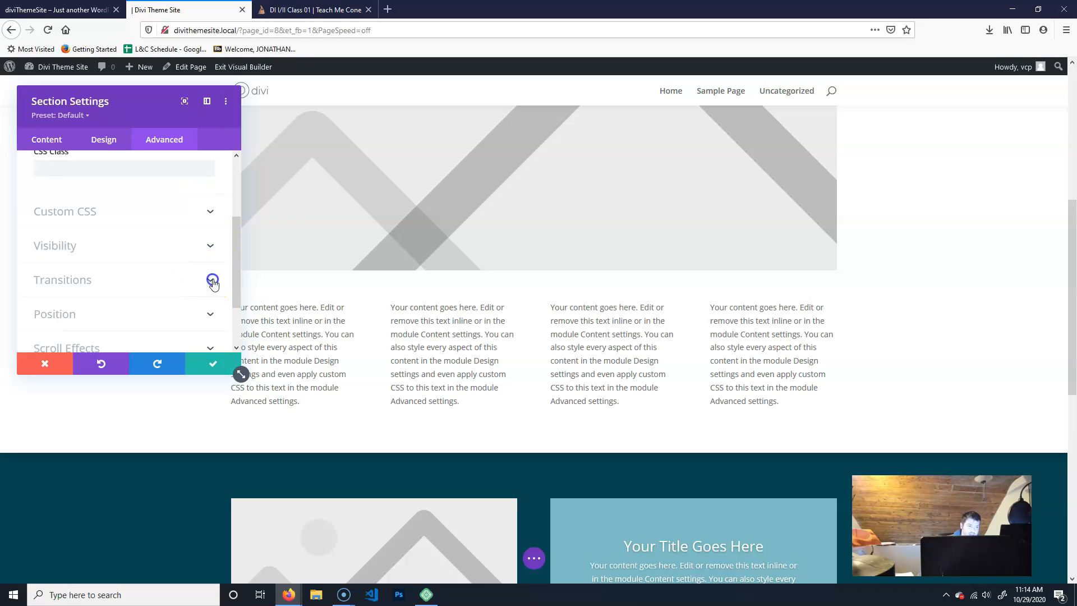
pyautogui.click(210, 167)
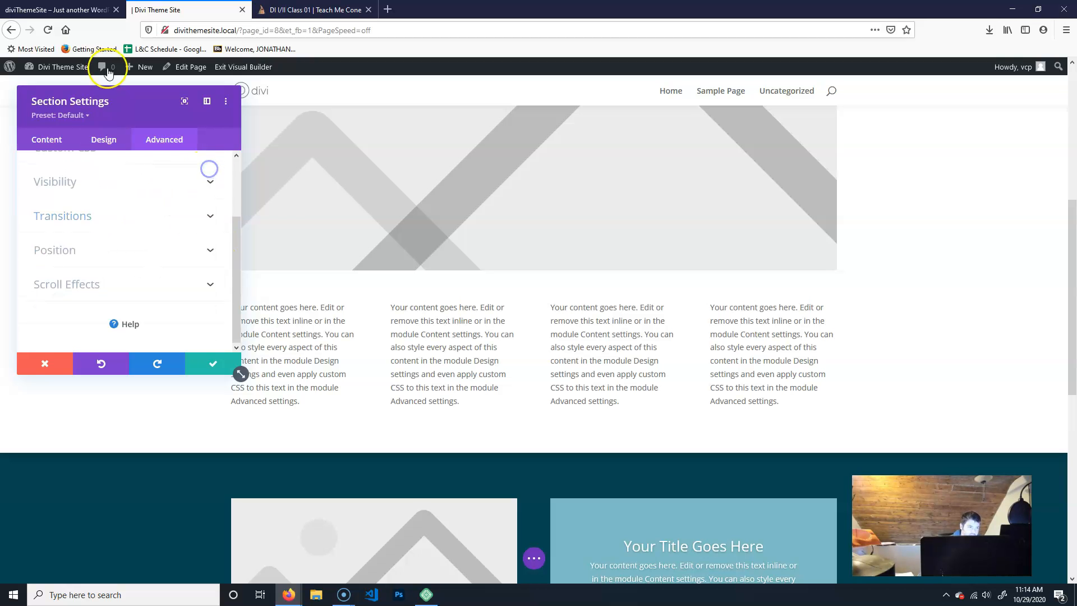
pyautogui.click(171, 289)
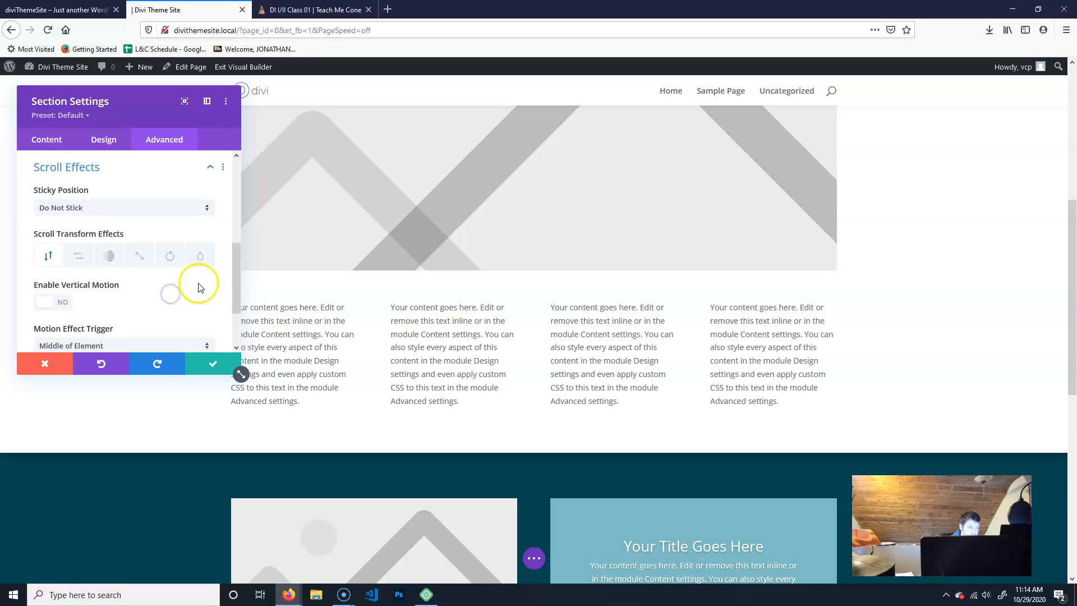
pyautogui.click(210, 363)
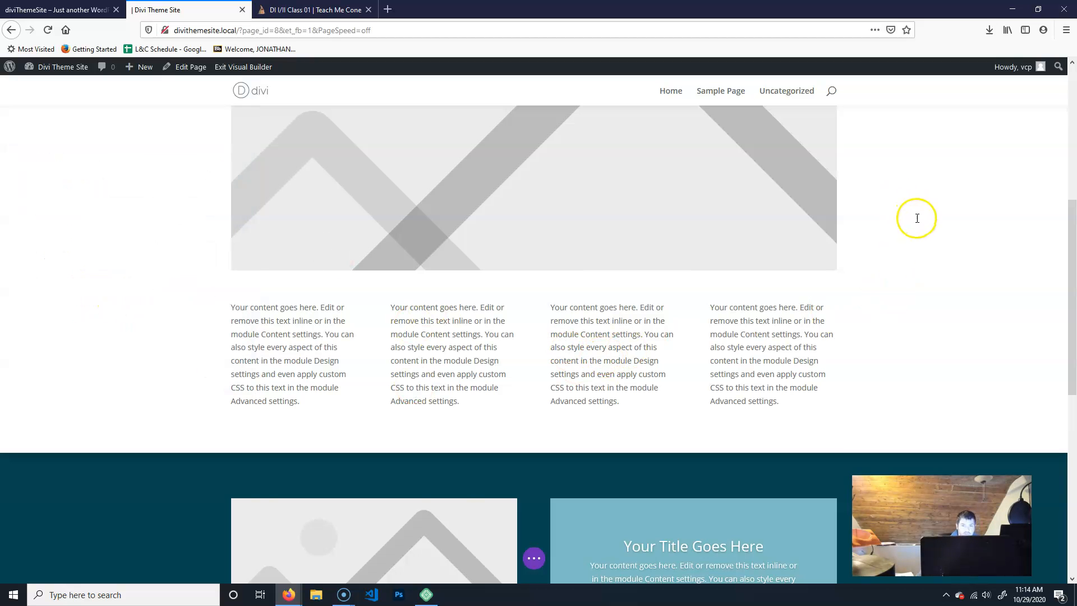
# - Review the whole page to compare the styled light section with the header banner and the dark teal section
pyautogui.scroll(8, 916, 224)
pyautogui.scroll(-10, 916, 228)
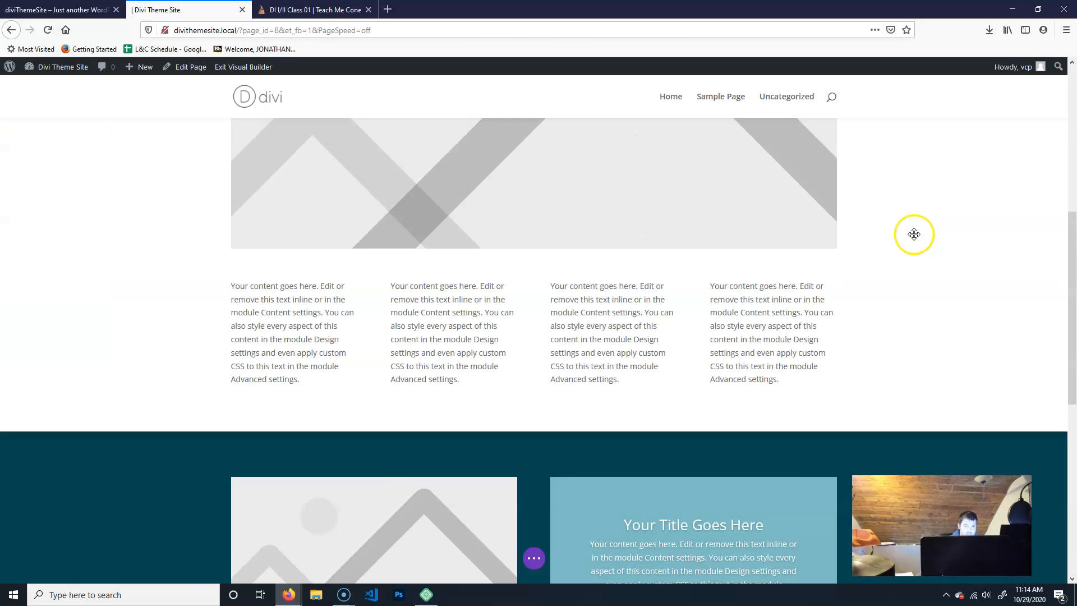
pyautogui.scroll(-2, 915, 235)
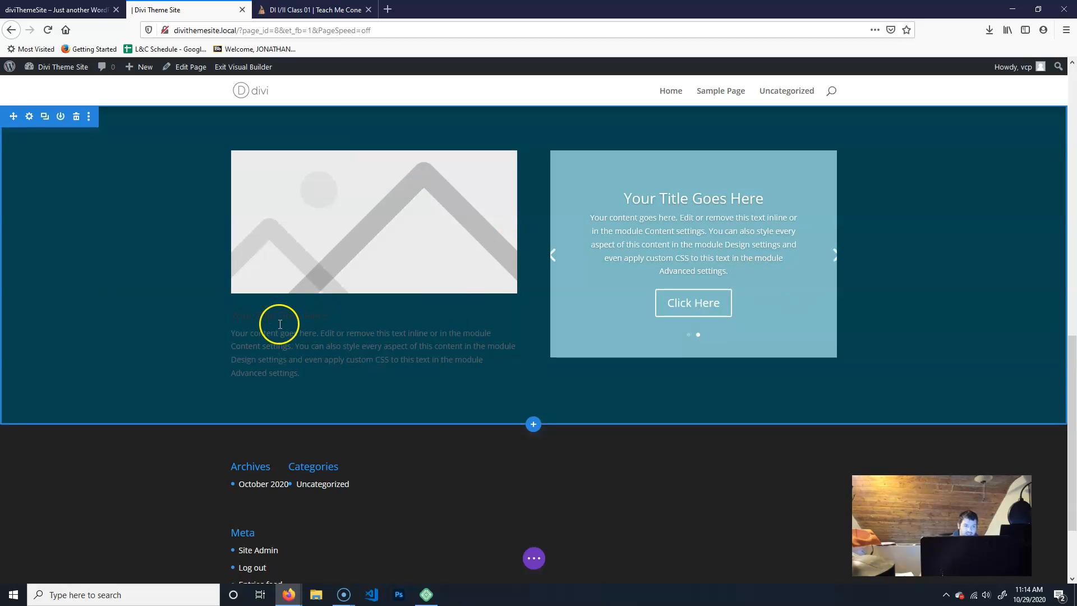
pyautogui.scroll(10, 240, 269)
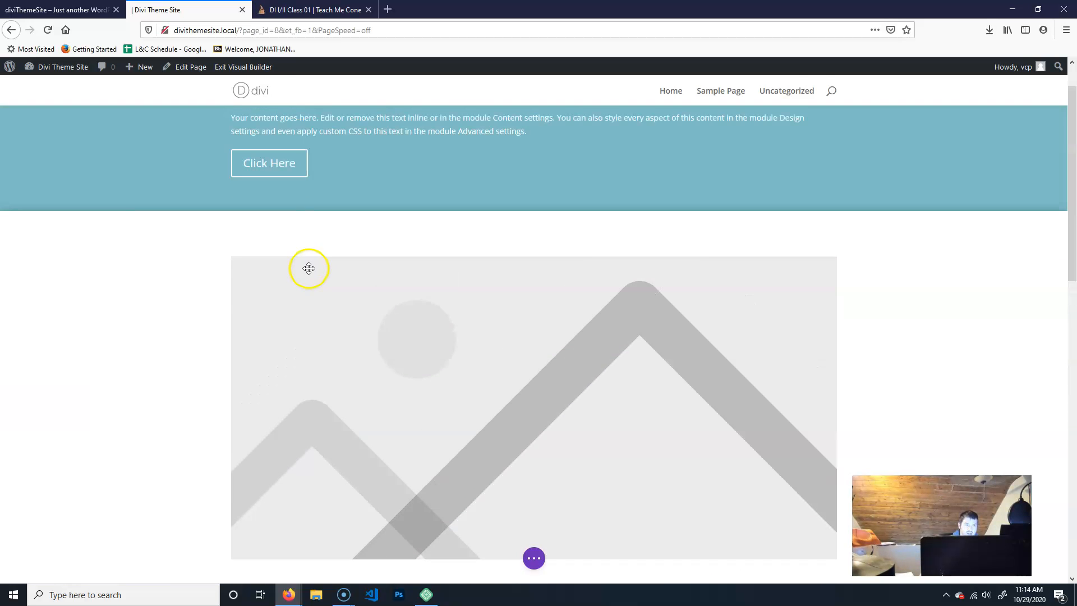
pyautogui.scroll(-3, 521, 271)
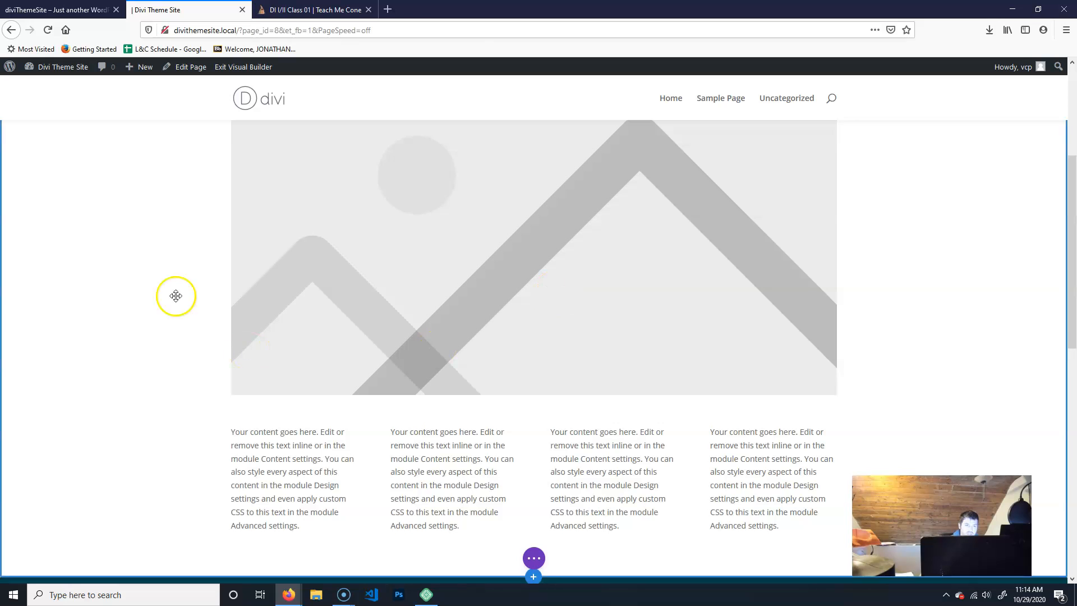
pyautogui.scroll(3, 569, 337)
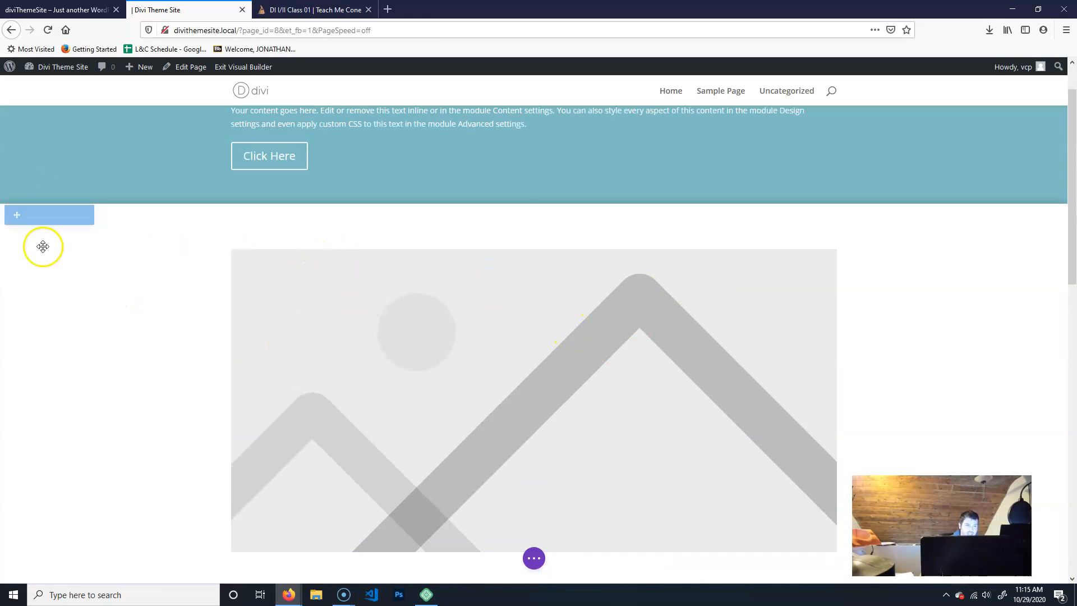
# - Save the light section below the header banner to the Divi Library as "lightSection" in a new category "sections"
pyautogui.scroll(-5, 178, 407)
pyautogui.scroll(5, 168, 398)
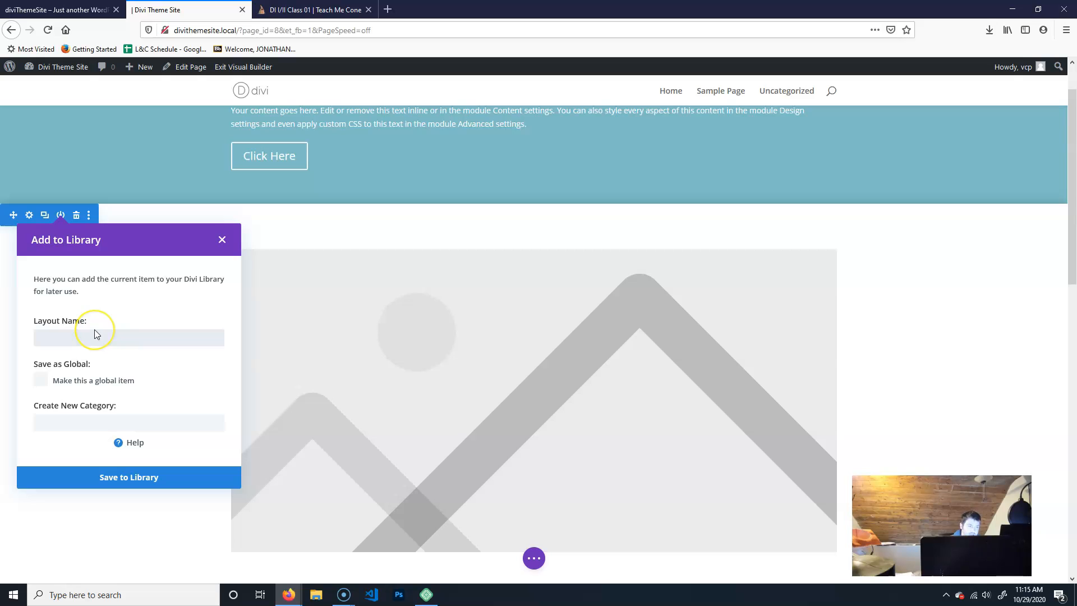
pyautogui.write('lightSection')
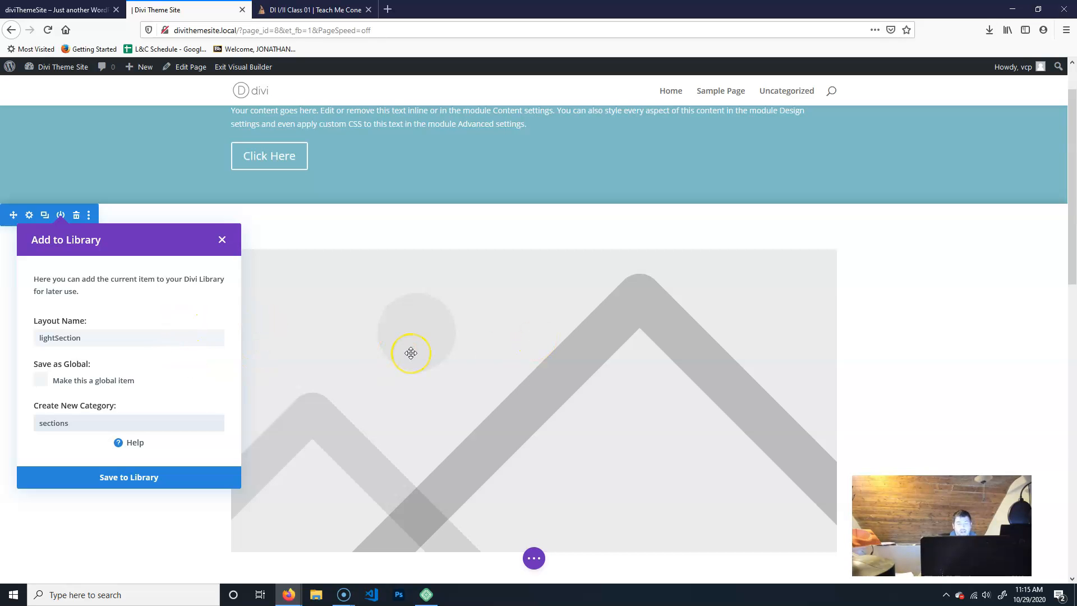
pyautogui.click(100, 430)
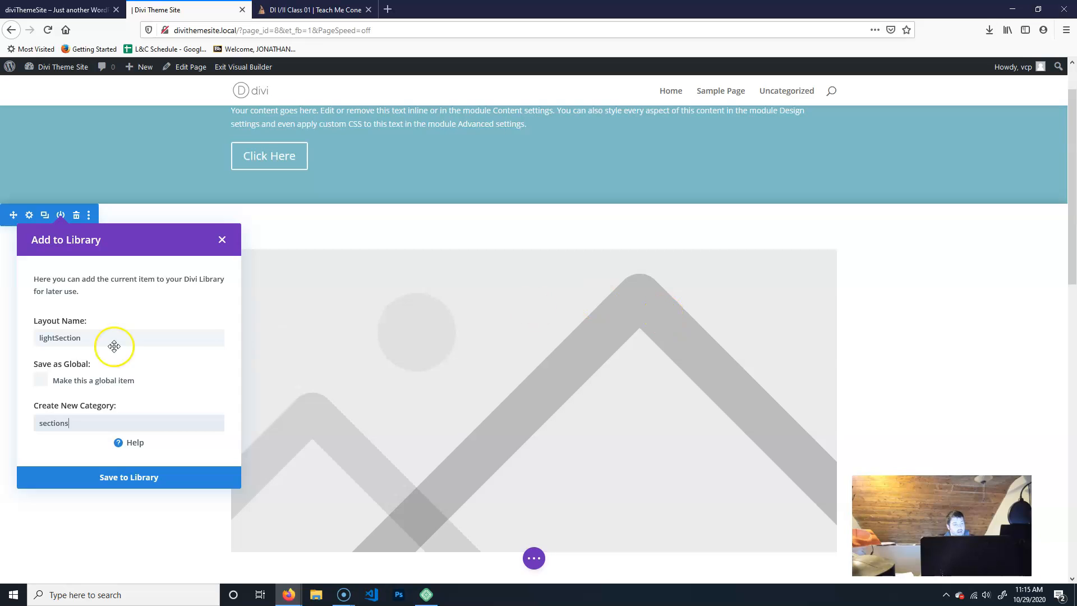
pyautogui.click(150, 482)
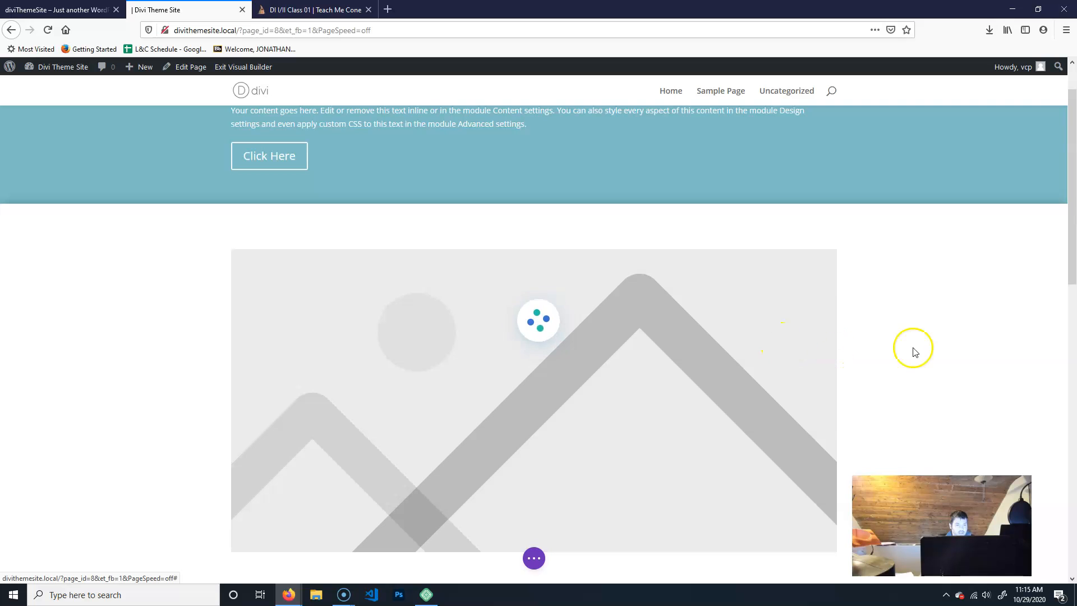
# - Insert the saved lightSection layout from the library below the dark teal section and review it on the page
pyautogui.scroll(-15, 587, 301)
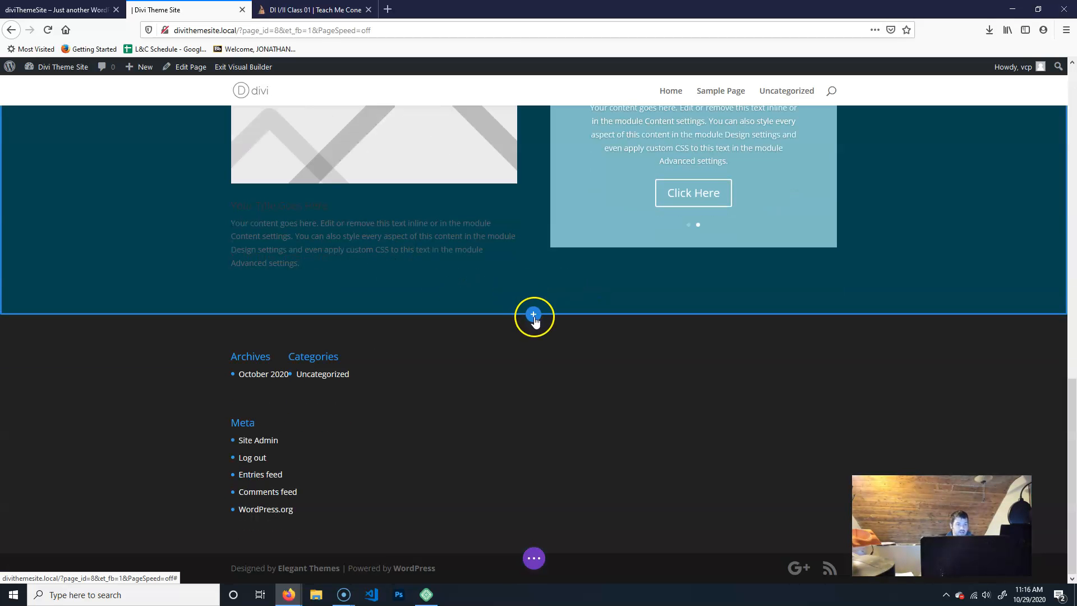
pyautogui.click(534, 315)
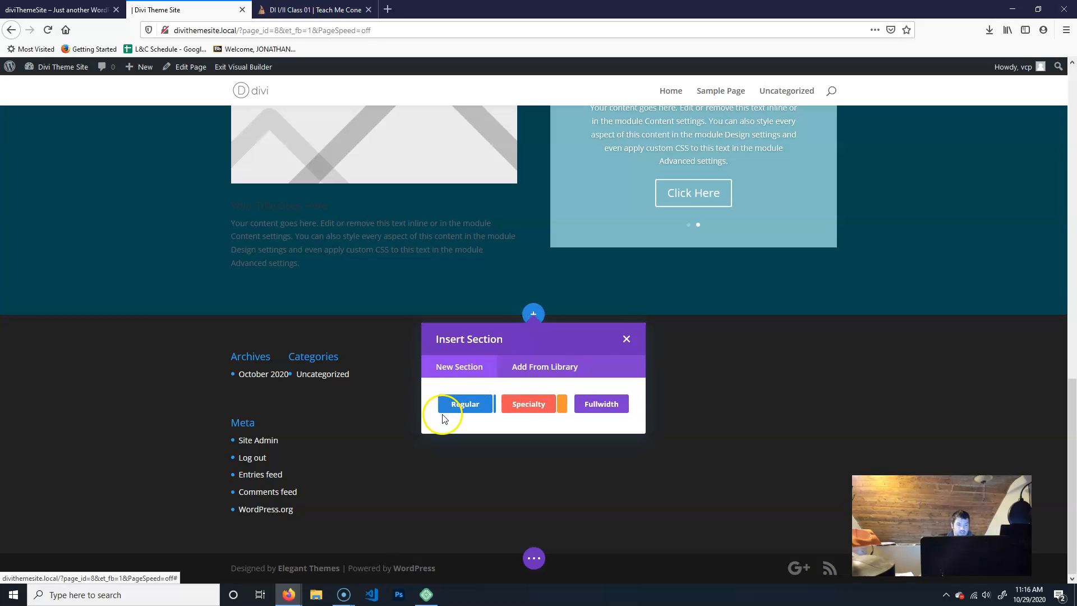
pyautogui.click(555, 374)
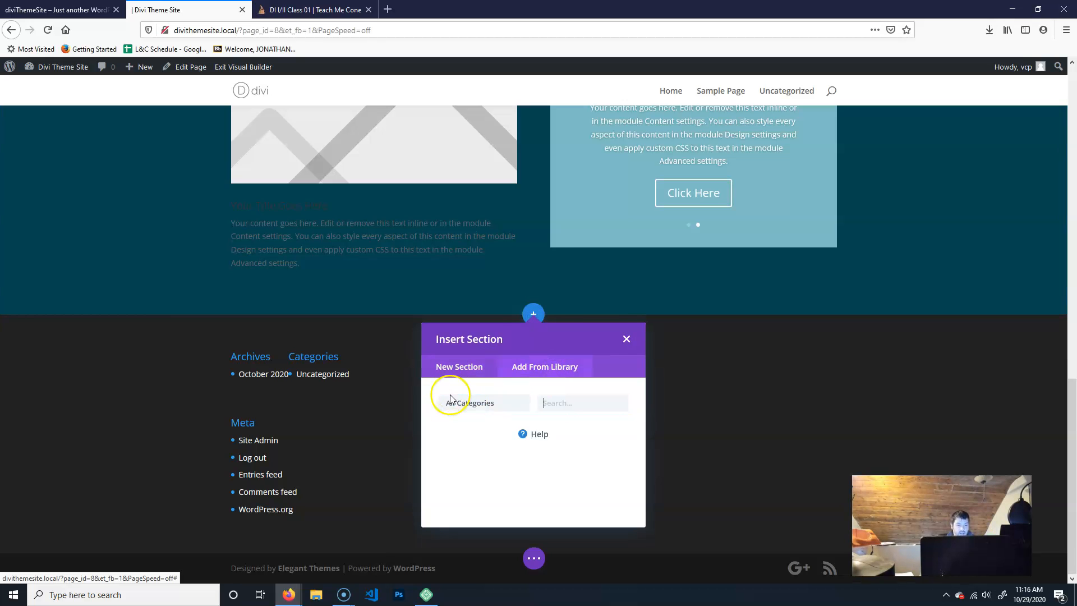
pyautogui.click(474, 411)
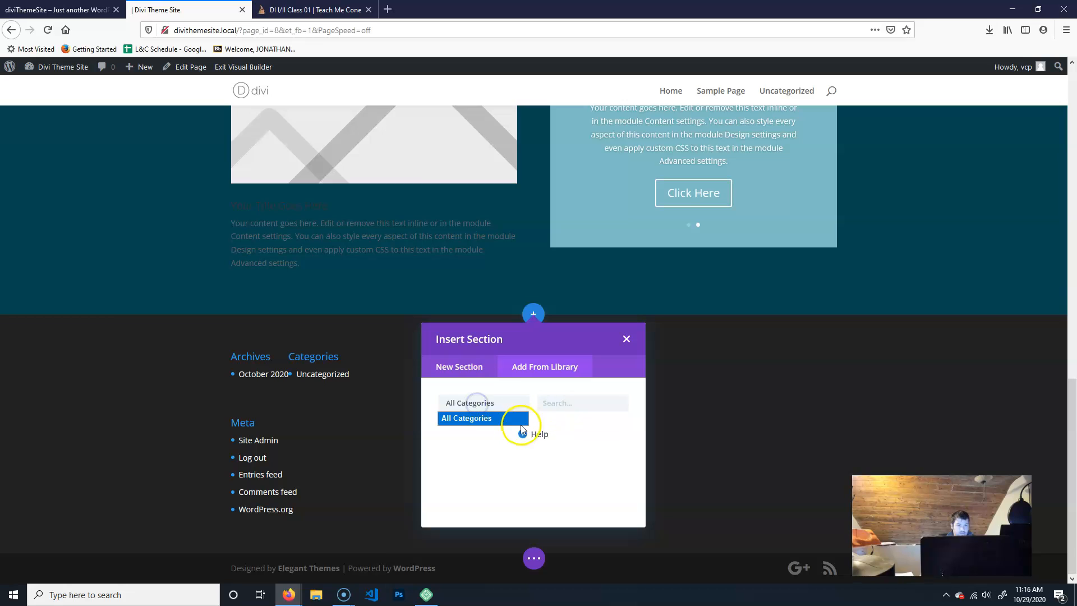
pyautogui.click(494, 420)
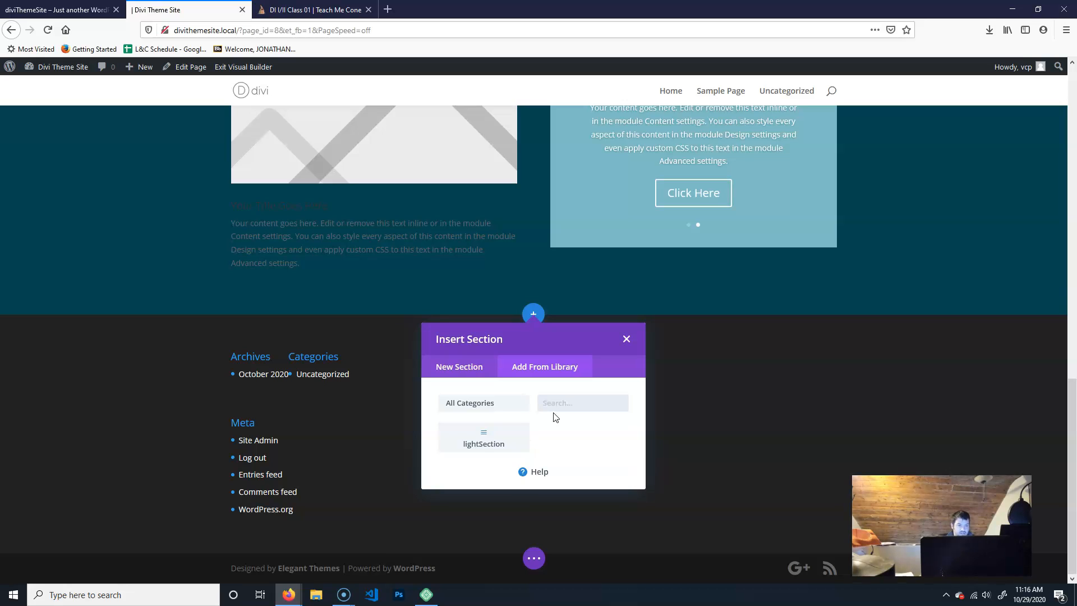
pyautogui.click(473, 433)
pyautogui.scroll(-8, 1010, 334)
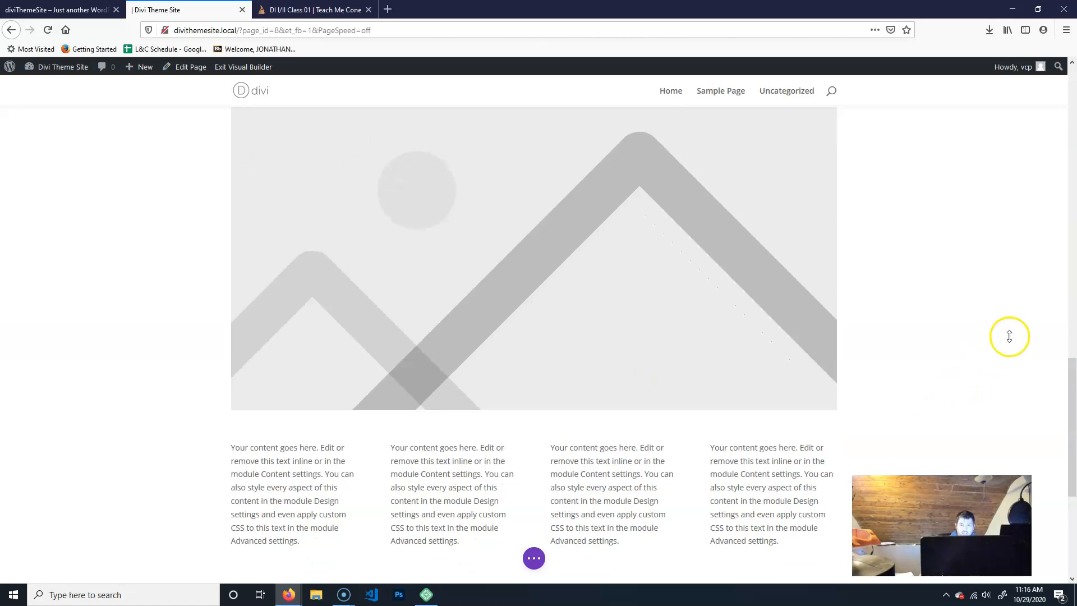
pyautogui.scroll(5, 973, 310)
pyautogui.scroll(-5, 974, 309)
pyautogui.scroll(7, 795, 299)
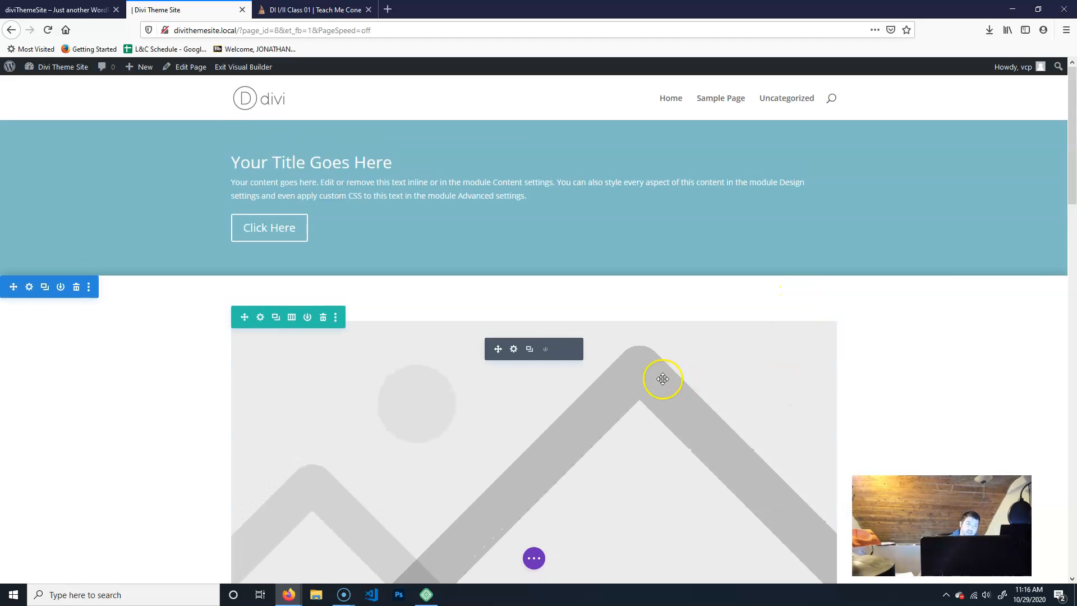
# - Check the section settings of the first light section and the dark teal section, closing each without changes
pyautogui.click(29, 289)
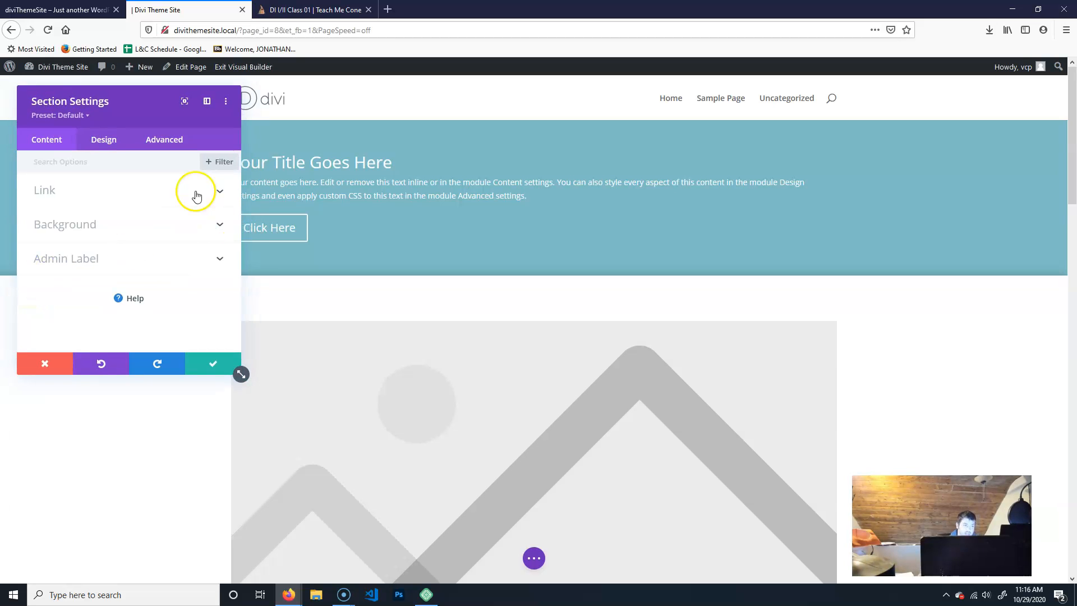
pyautogui.click(34, 361)
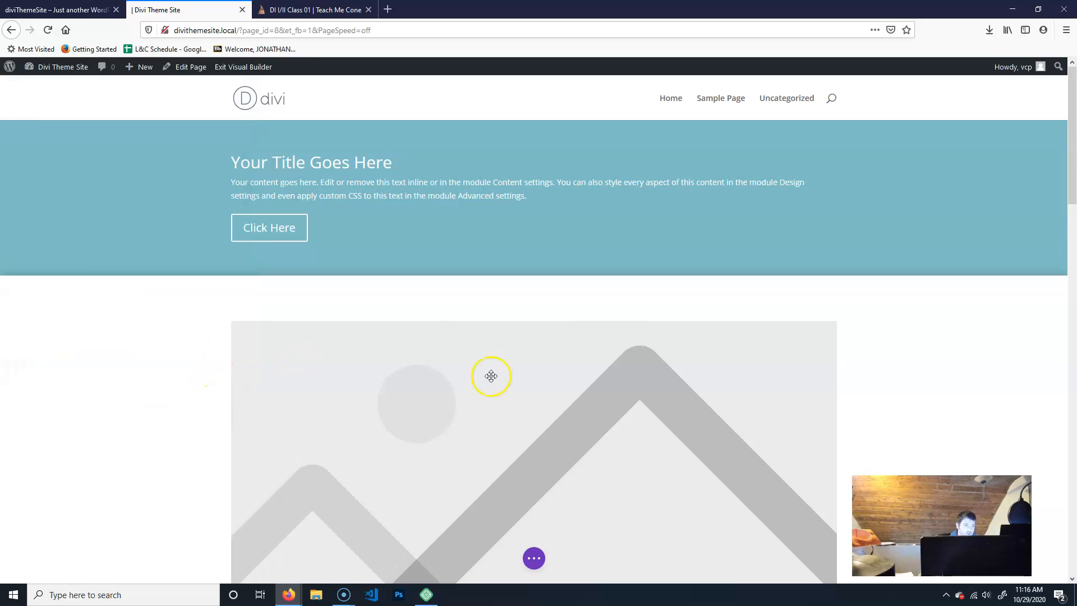
pyautogui.scroll(-10, 491, 375)
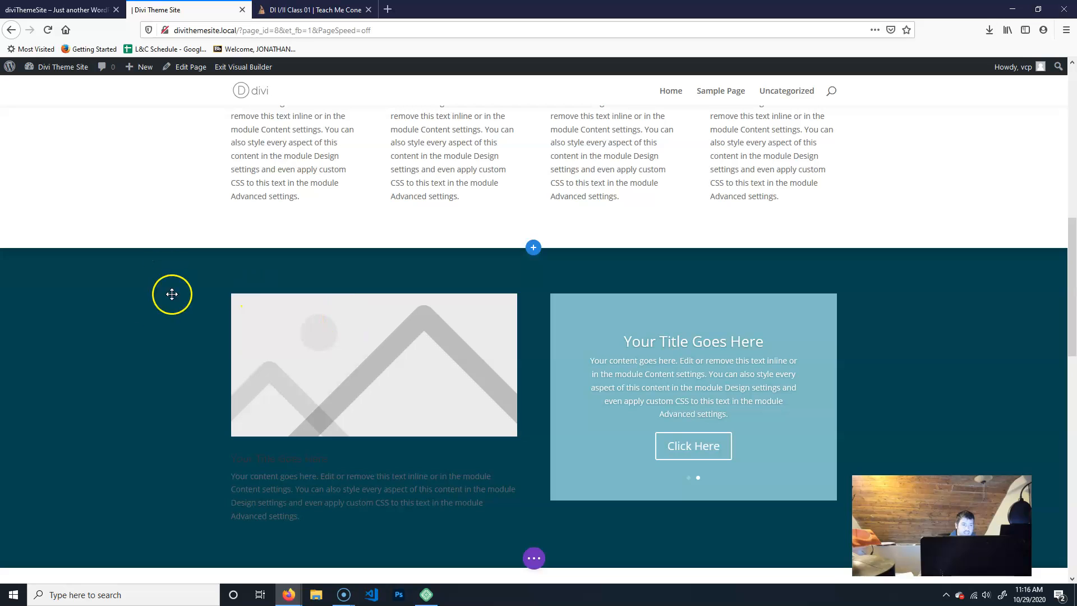
pyautogui.moveTo(101, 294)
pyautogui.click(29, 260)
pyautogui.click(53, 364)
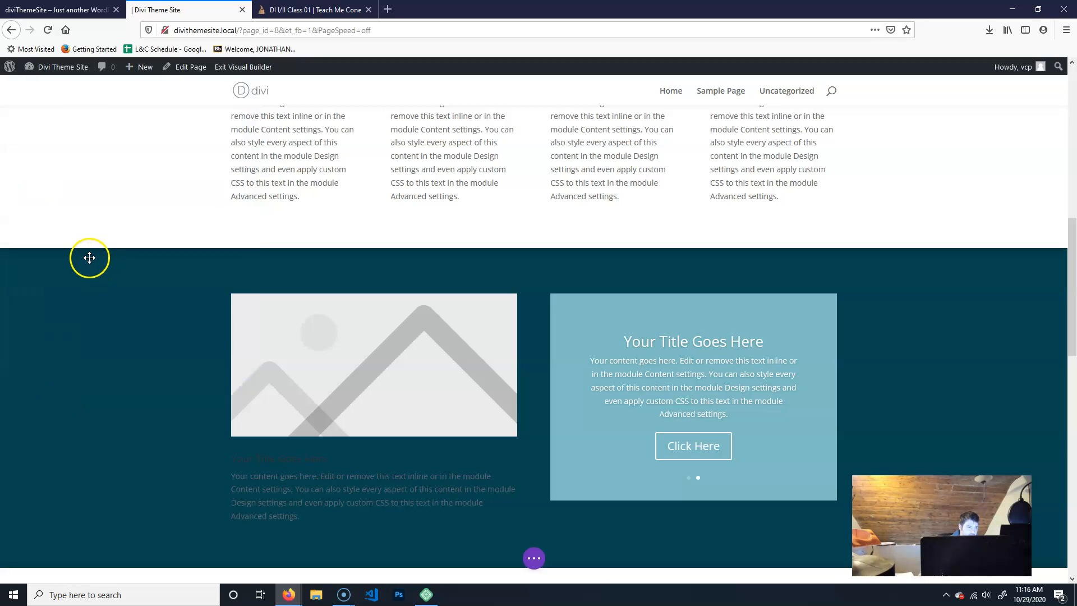
# - Save the dark teal section to the library as global item "aquamarineSection" in a new category "section"
pyautogui.click(59, 260)
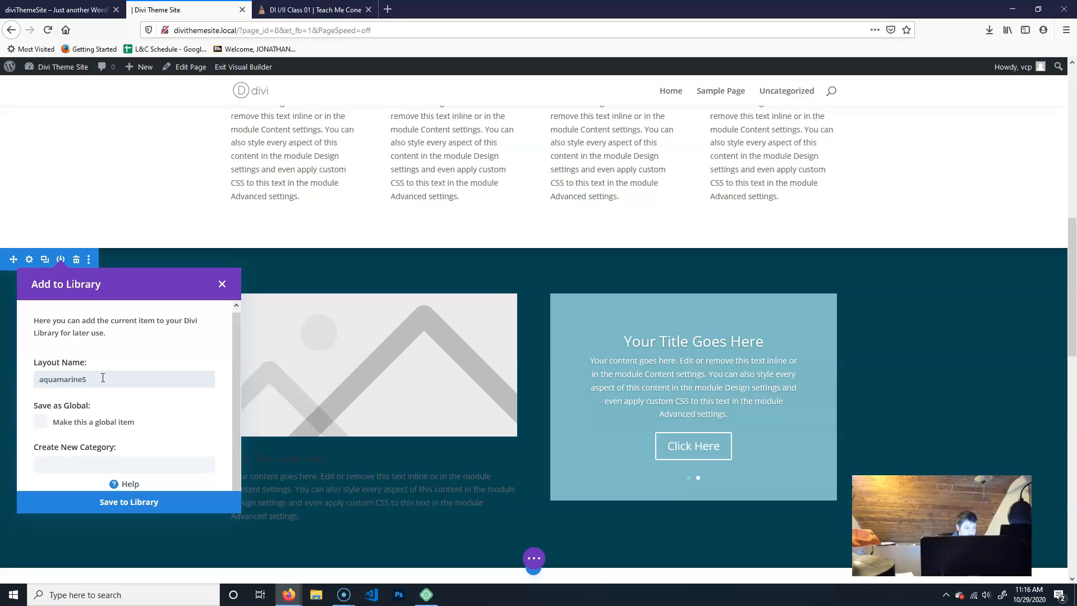
pyautogui.click(40, 421)
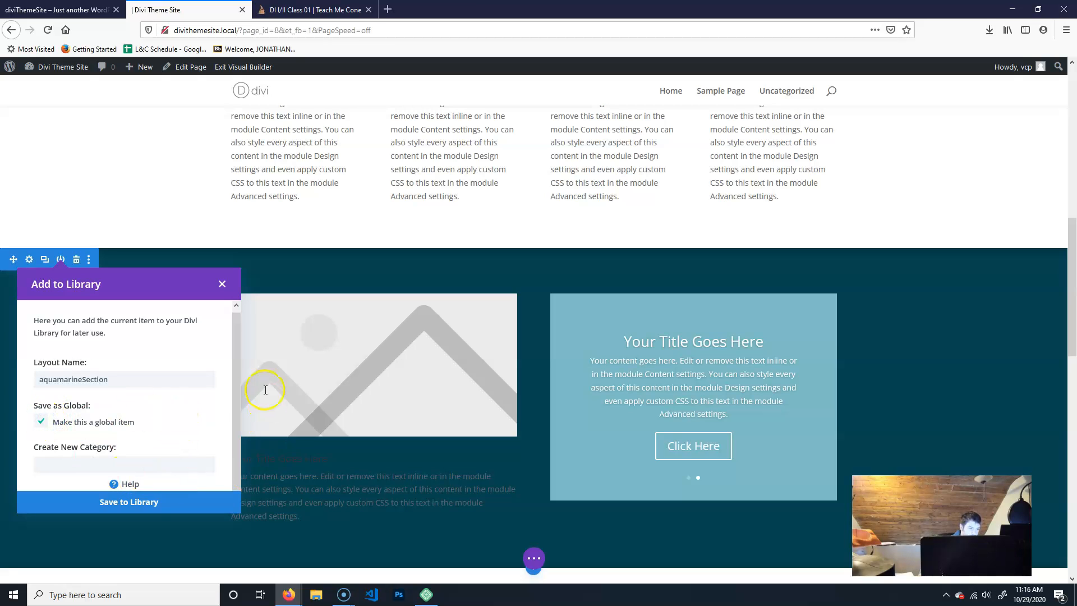
pyautogui.click(119, 463)
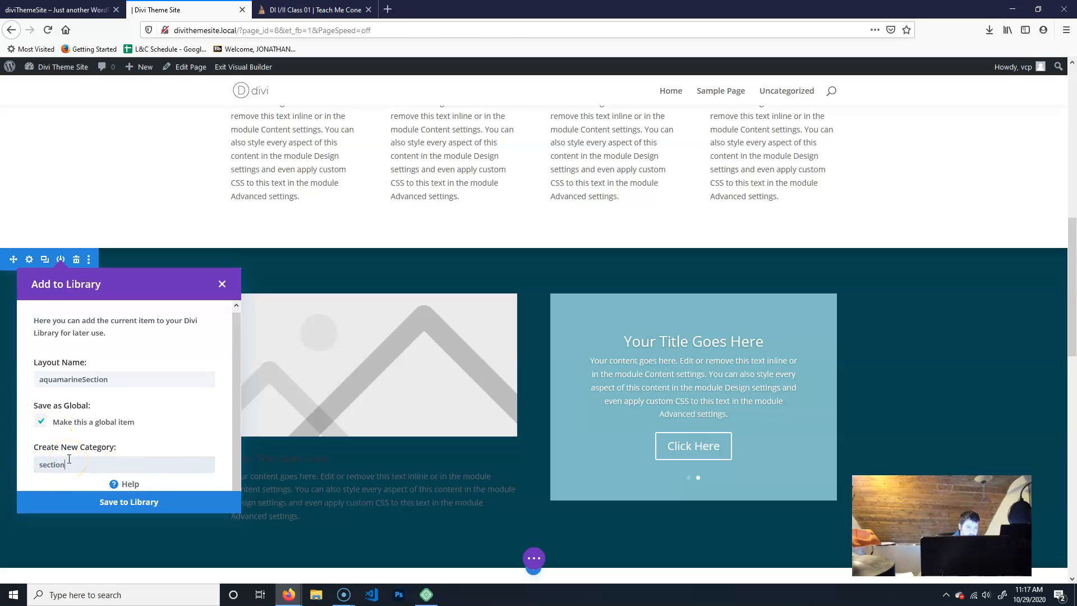
pyautogui.click(135, 505)
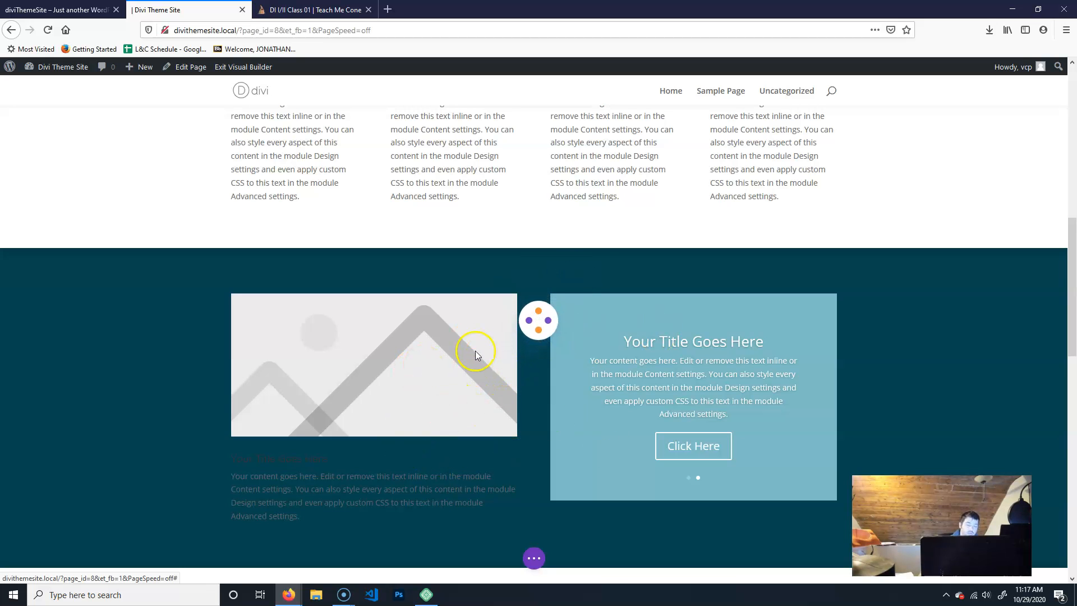
# - Look for aquamarineSection among the library sections and category filters for inserting below the last section, and close the insert dialog
pyautogui.scroll(-10, 486, 393)
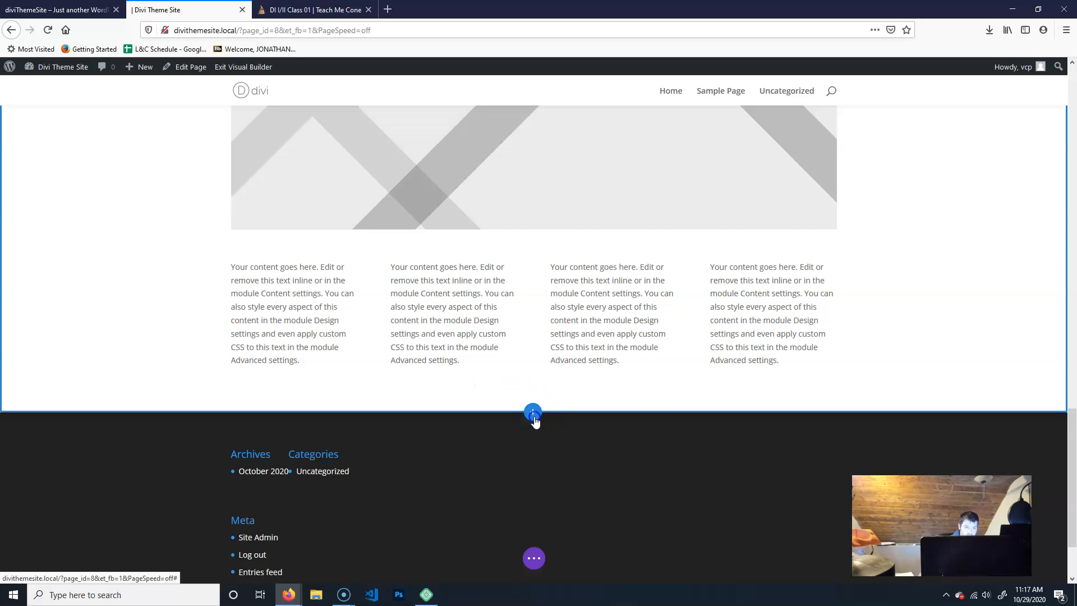
pyautogui.click(533, 415)
pyautogui.click(528, 348)
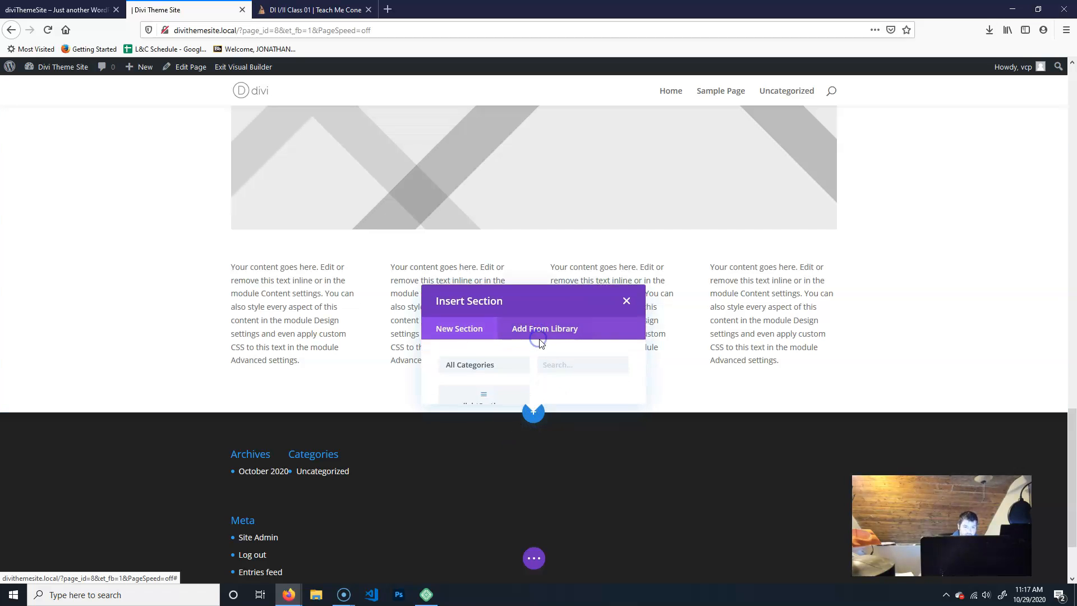
pyautogui.click(468, 317)
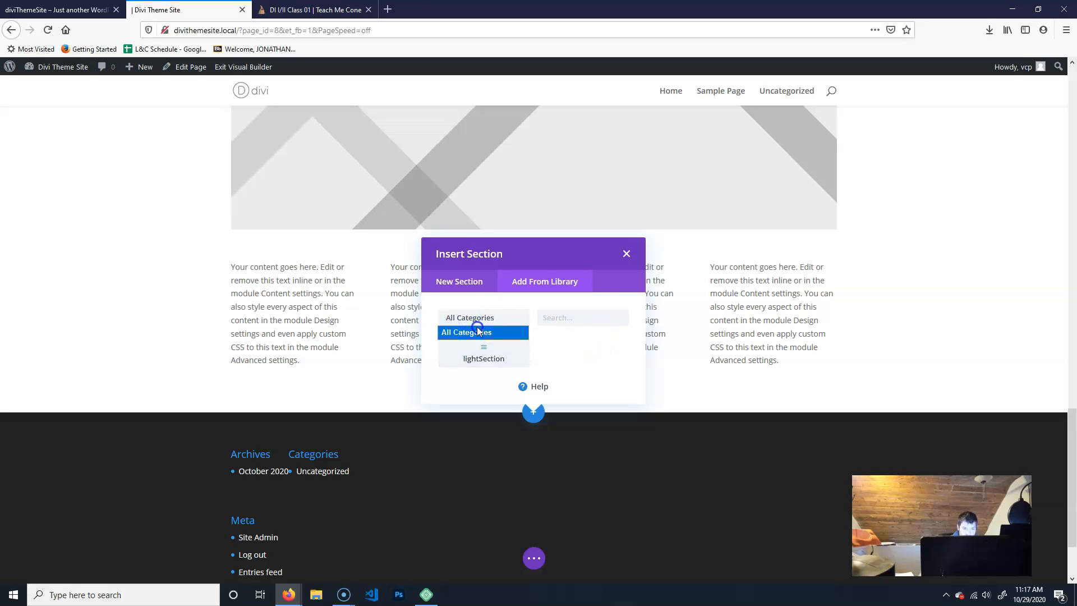
pyautogui.click(476, 328)
pyautogui.click(501, 323)
pyautogui.click(489, 334)
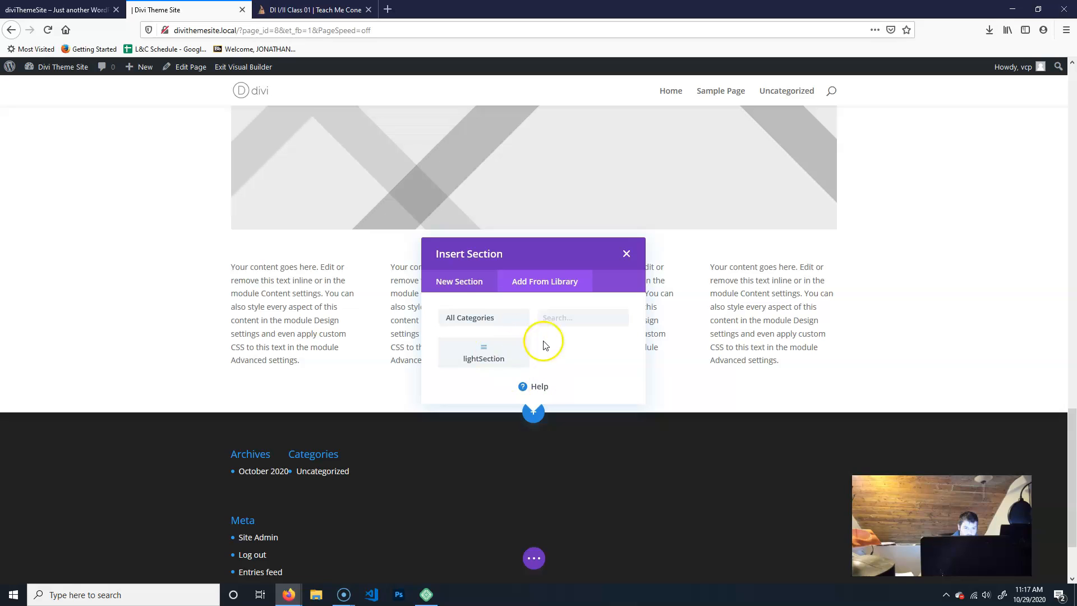
pyautogui.click(496, 317)
pyautogui.click(556, 344)
pyautogui.click(547, 385)
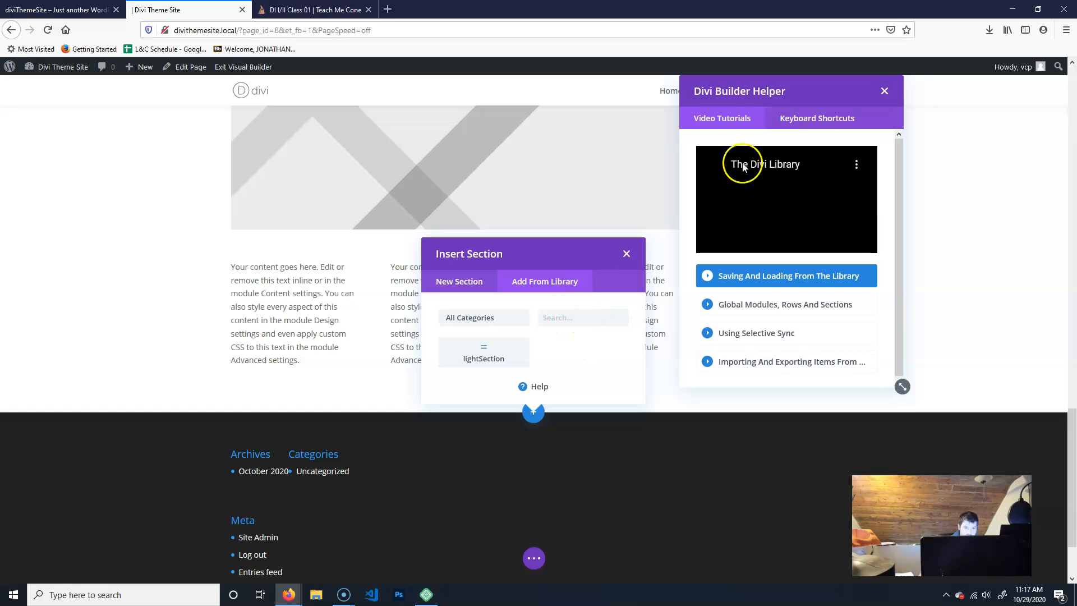
pyautogui.click(884, 91)
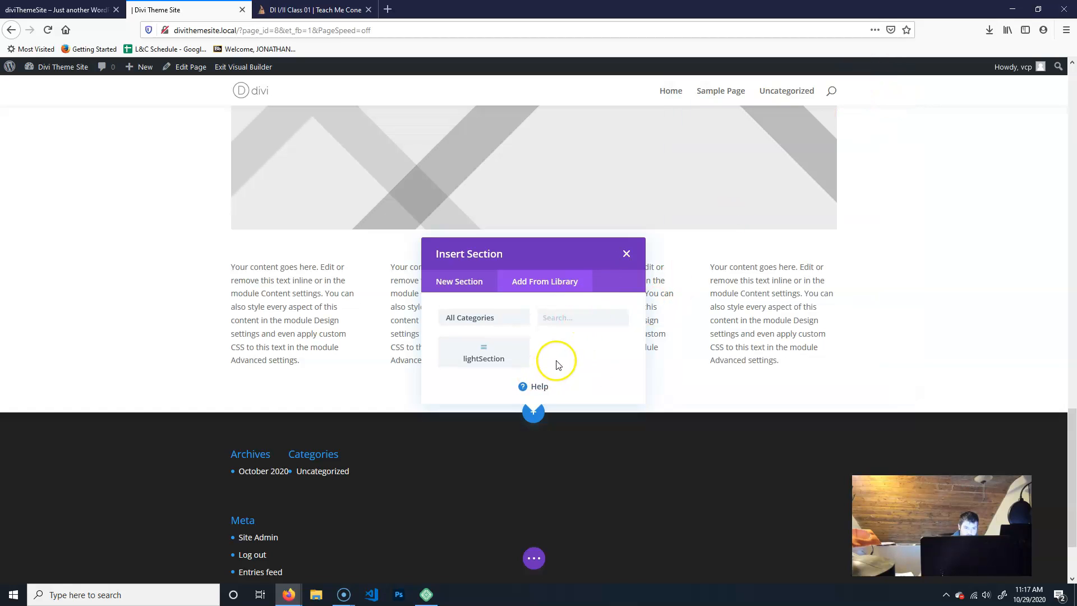
pyautogui.click(628, 253)
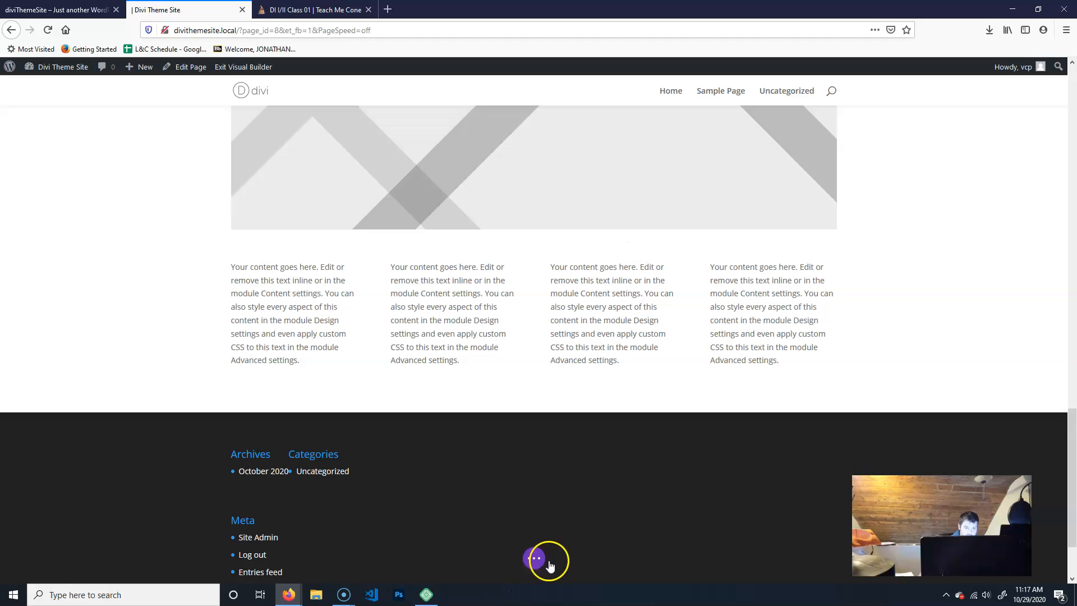
# - Publish the page from the Divi builder's page controls
pyautogui.click(530, 563)
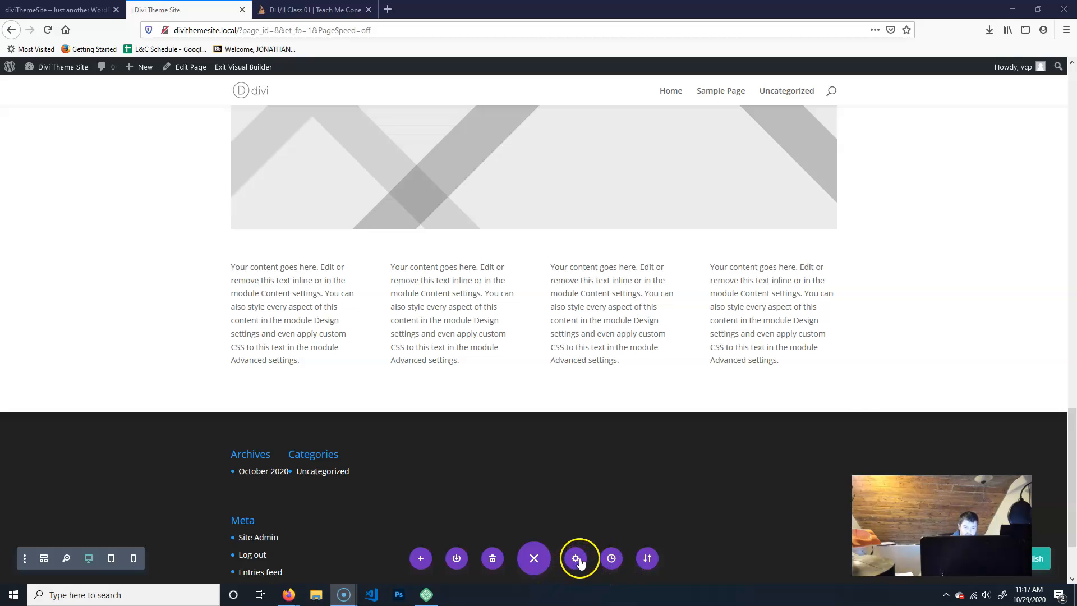
pyautogui.click(1044, 566)
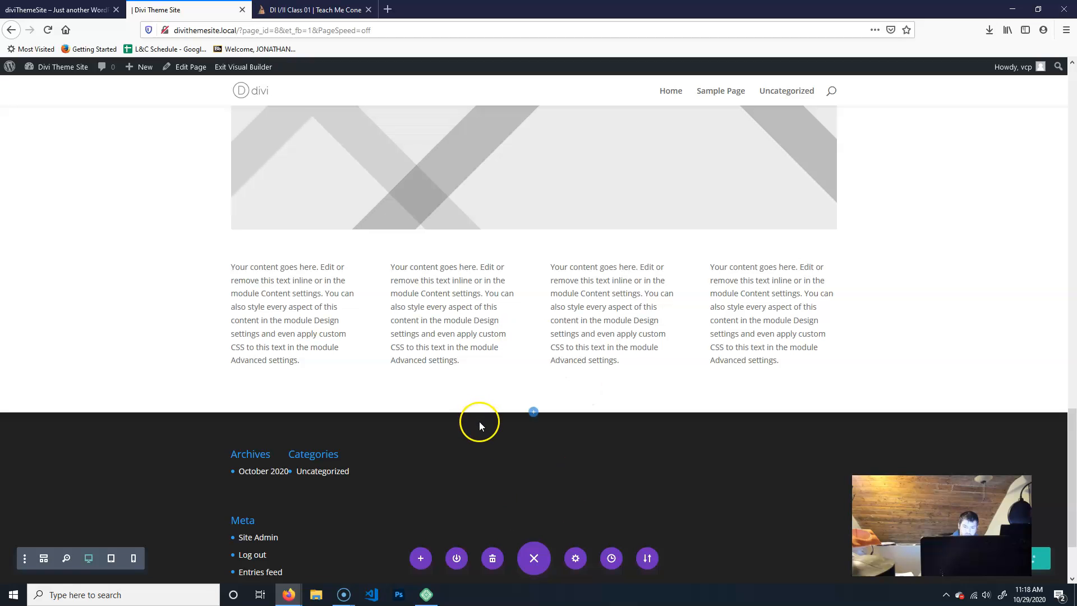
pyautogui.scroll(4, 252, 342)
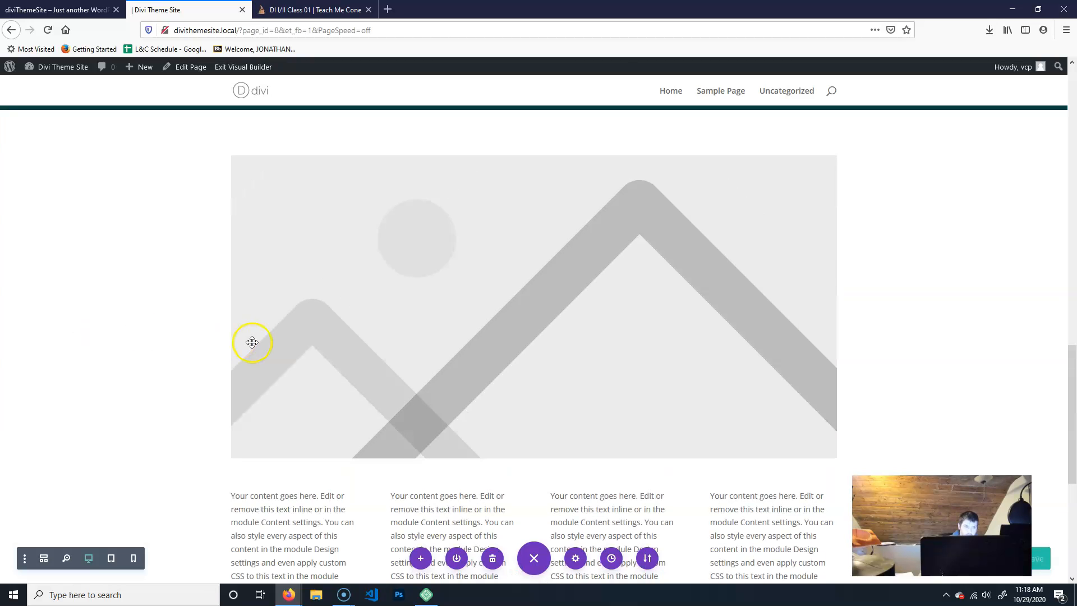
pyautogui.scroll(4, 251, 342)
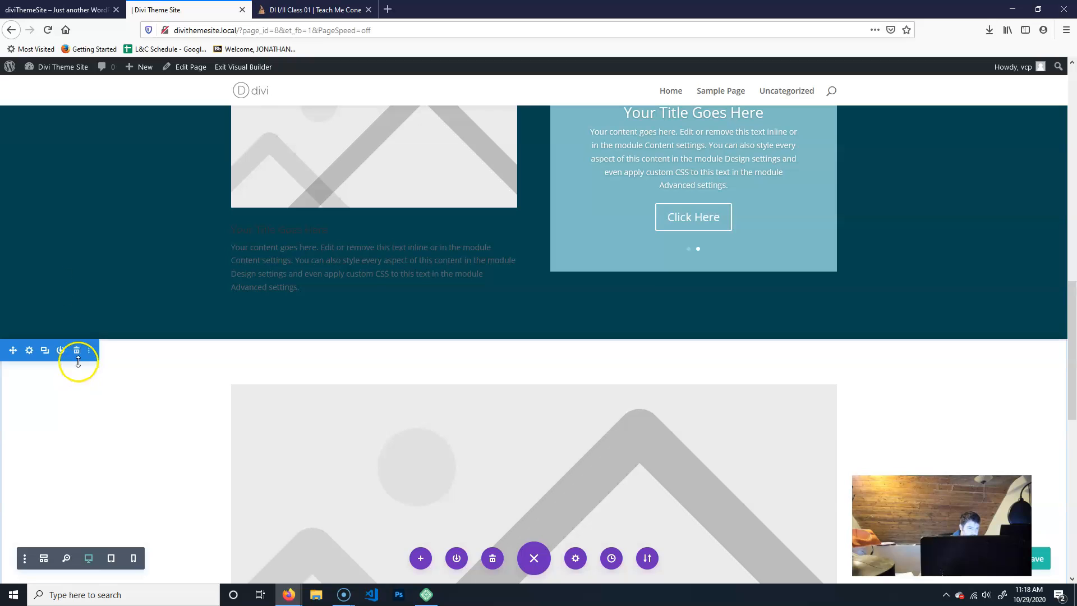
pyautogui.scroll(4, 94, 271)
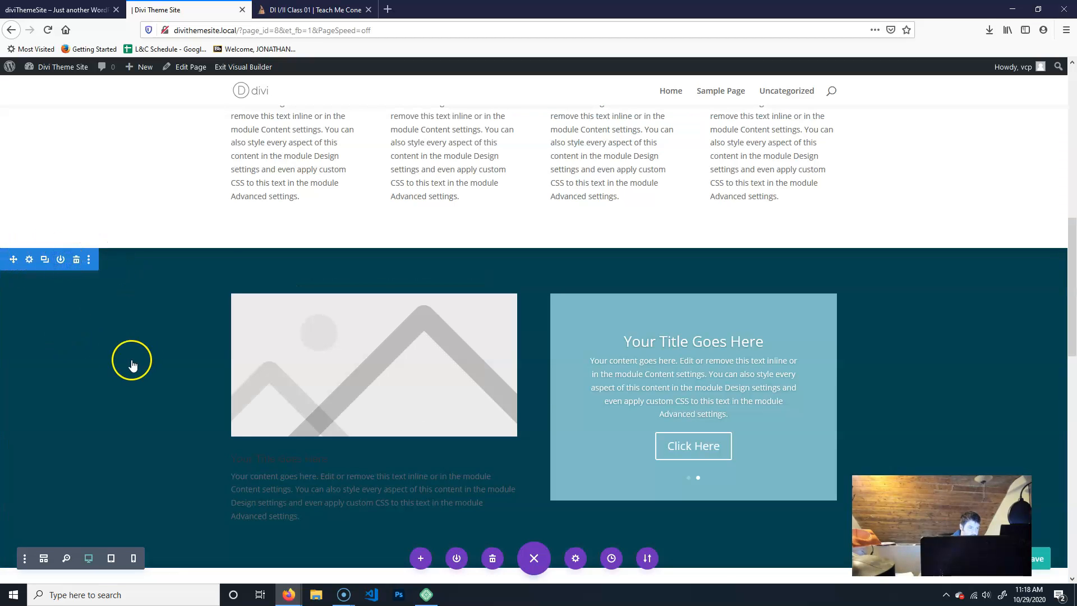
pyautogui.click(222, 284)
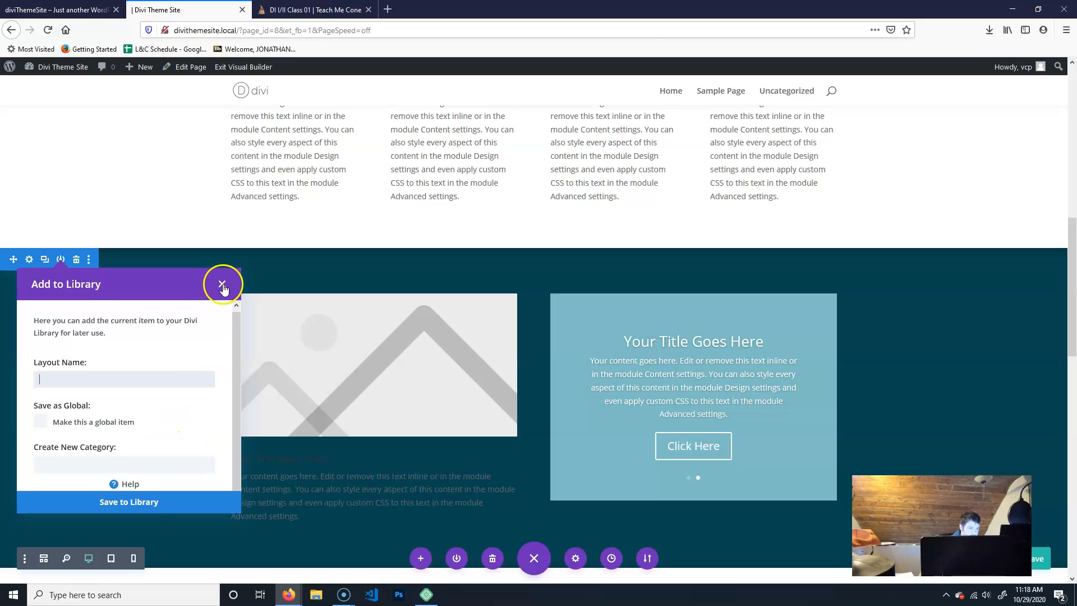
# - Check the library's section layouts again for inserting below the last light section at the end of the page
pyautogui.scroll(-4, 527, 421)
pyautogui.scroll(-8, 527, 421)
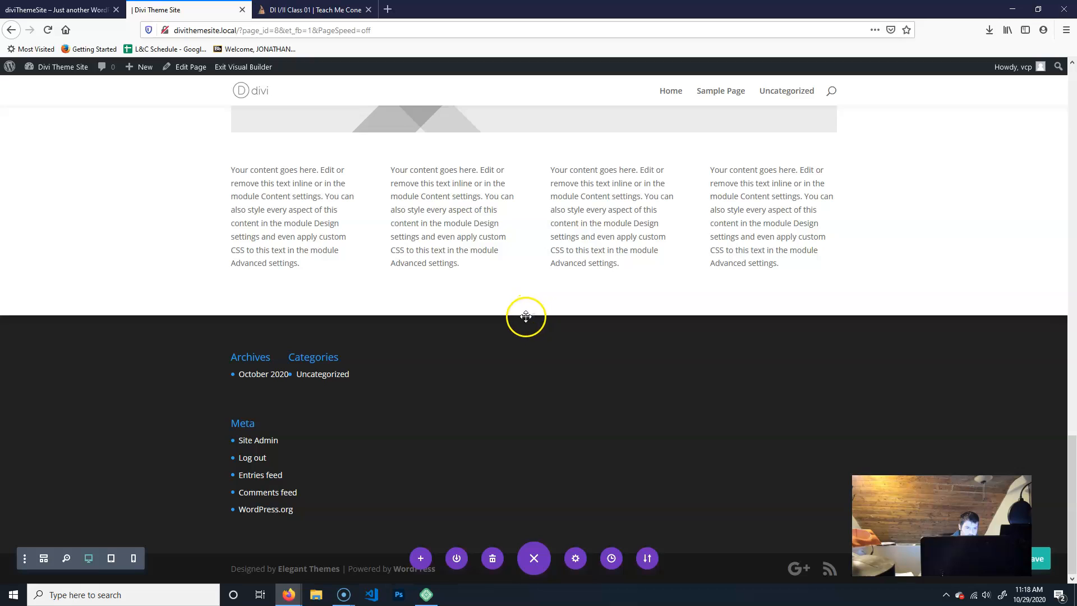
pyautogui.click(533, 318)
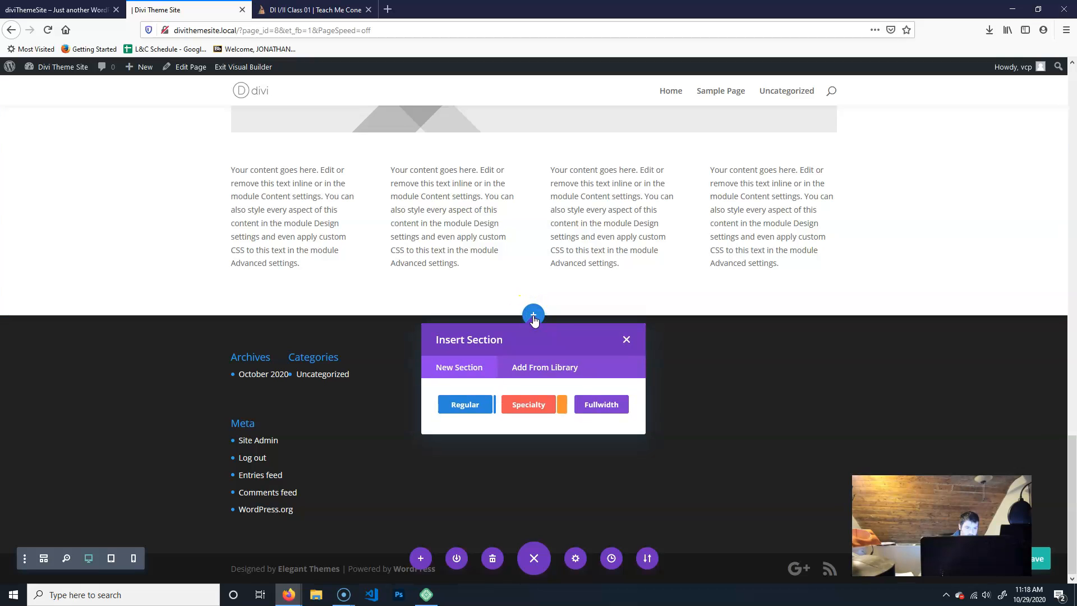
pyautogui.click(548, 370)
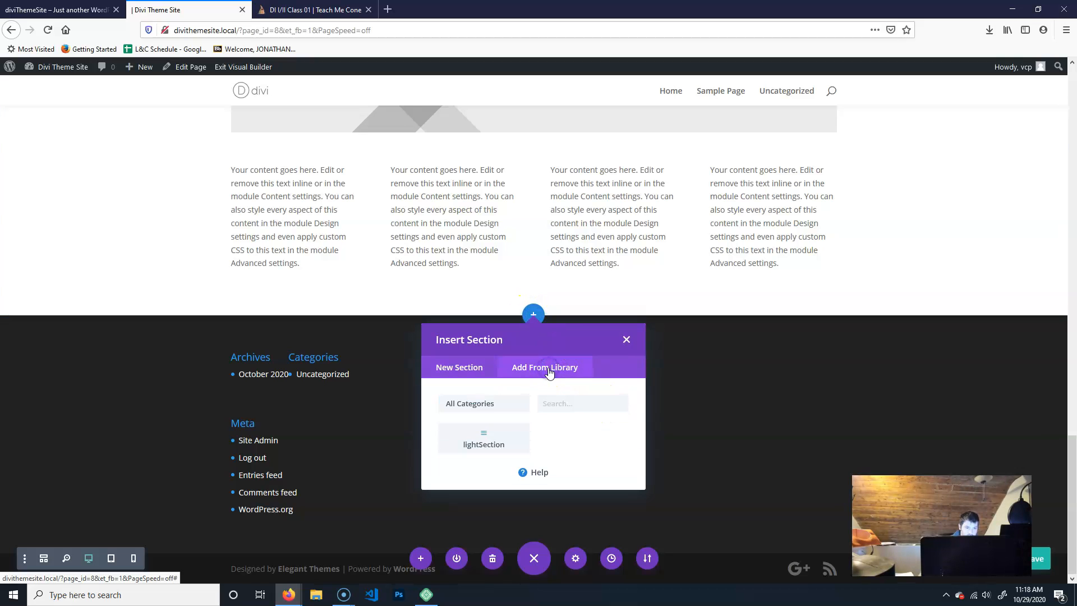
# - Check the category filter for the library's saved sections, and close the insert dialog without adding anything
pyautogui.click(491, 403)
pyautogui.click(572, 430)
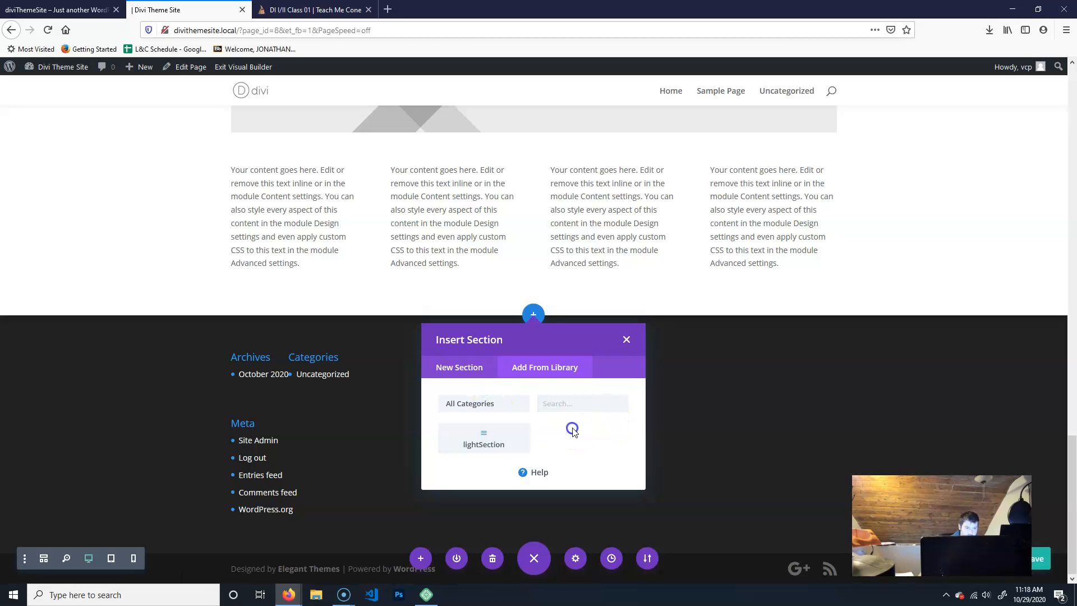
pyautogui.click(626, 339)
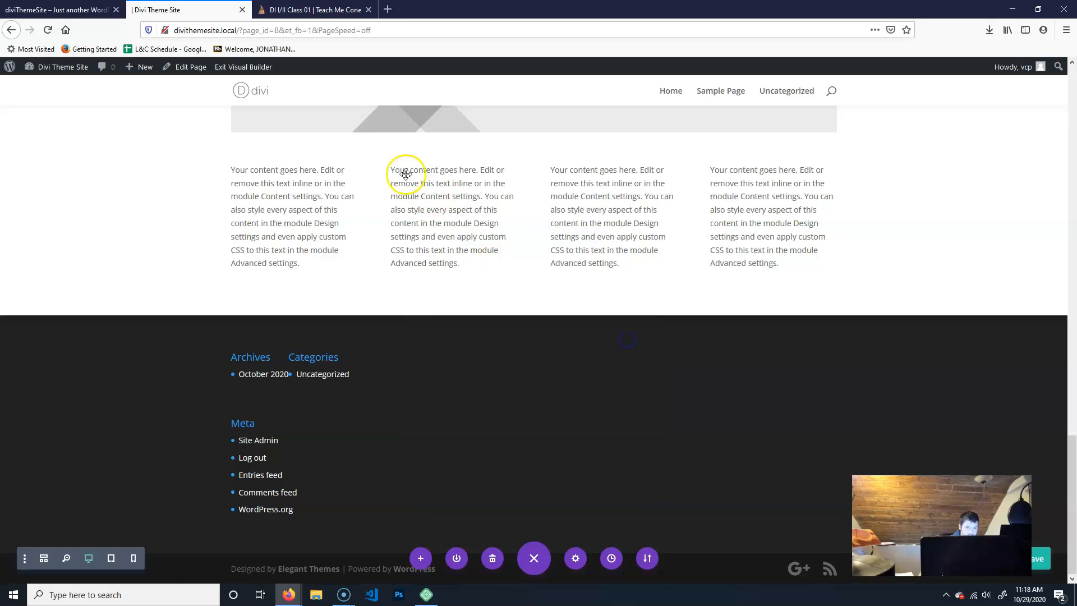
# - Save the dark teal section to the library as global item "aquamarineSection" in a new category "otherSection"
pyautogui.scroll(5, 281, 224)
pyautogui.scroll(3, 277, 236)
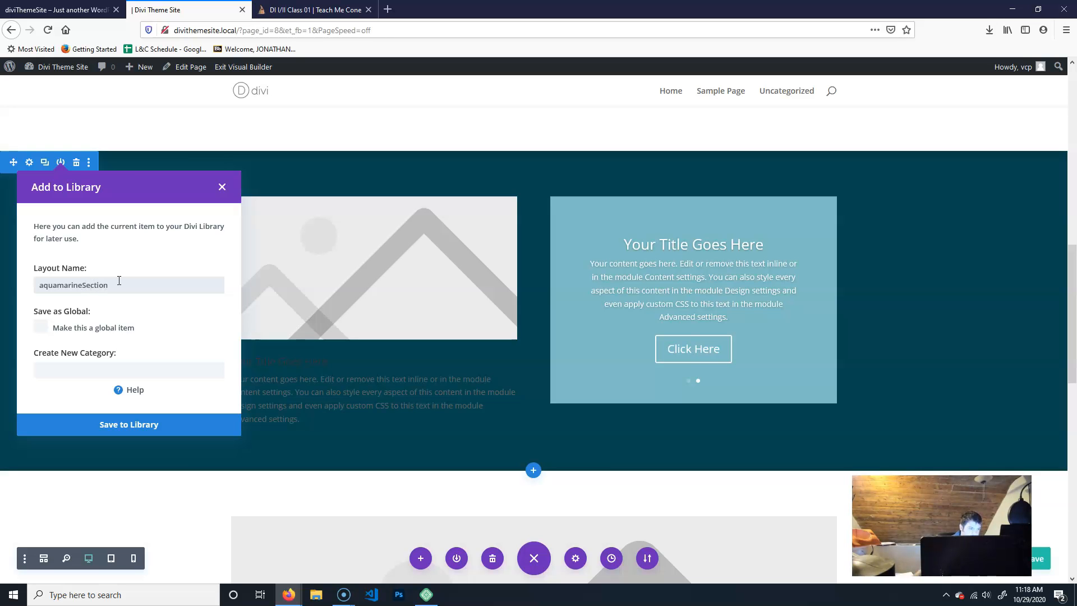
pyautogui.click(41, 327)
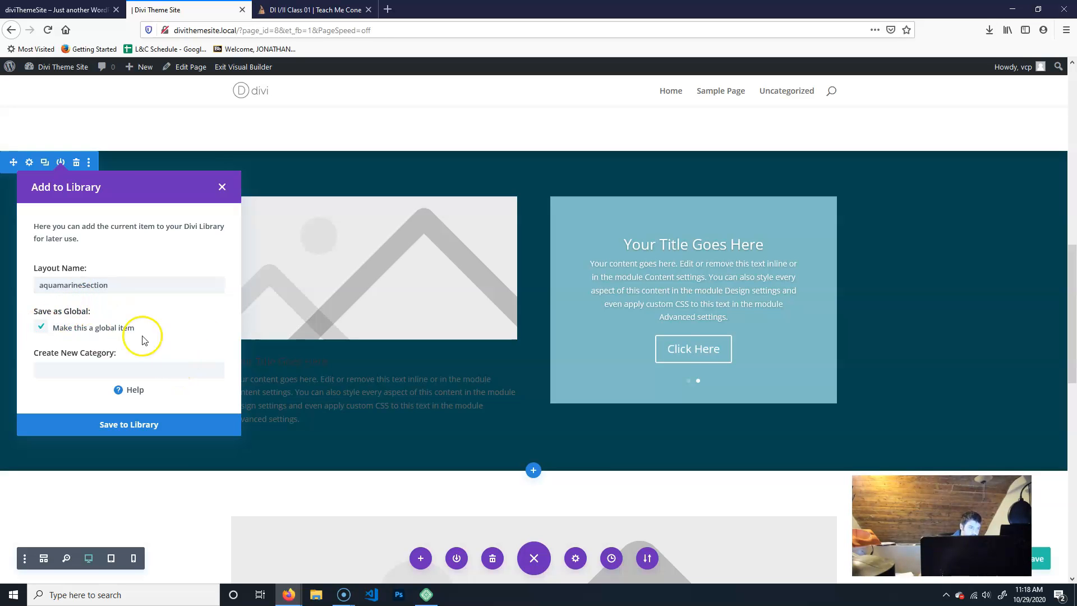
pyautogui.click(113, 375)
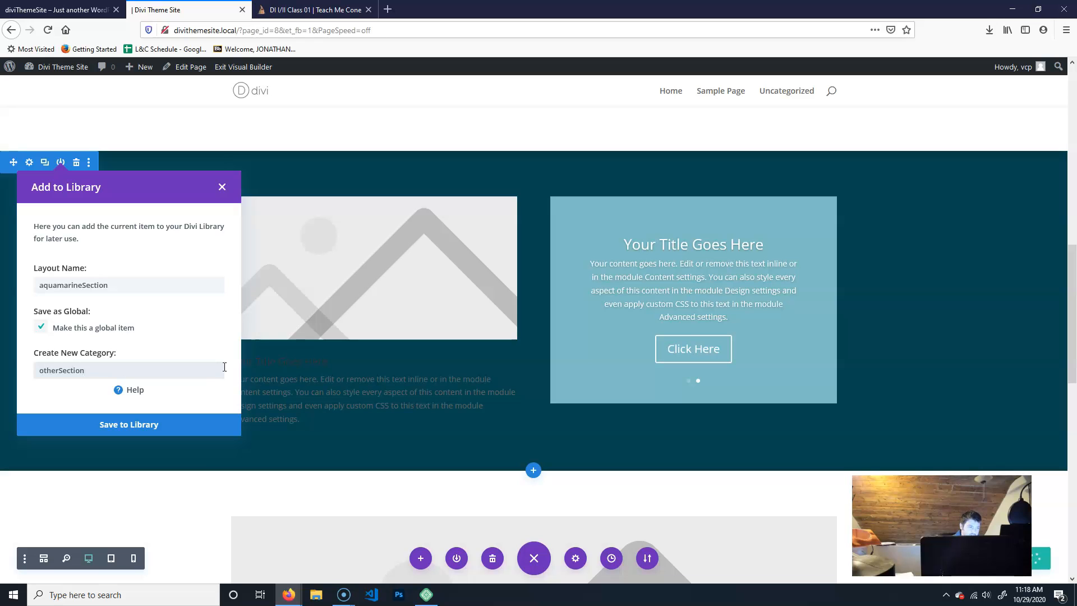
pyautogui.write('otherSection')
pyautogui.click(176, 421)
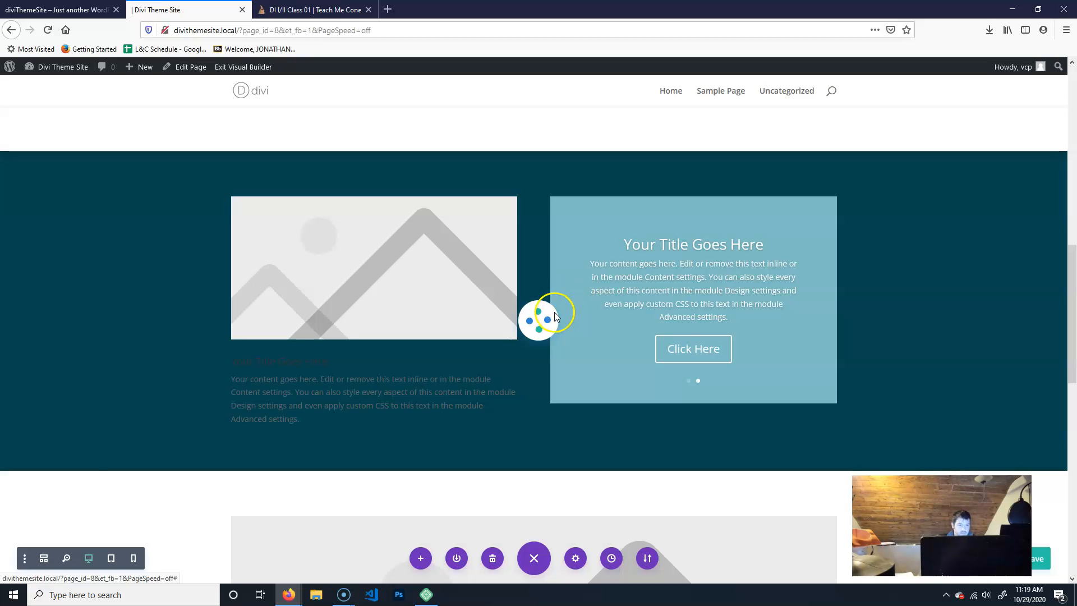
# - Insert the global aquamarineSection from the library below the last light section at the end of the page
pyautogui.scroll(-15, 555, 309)
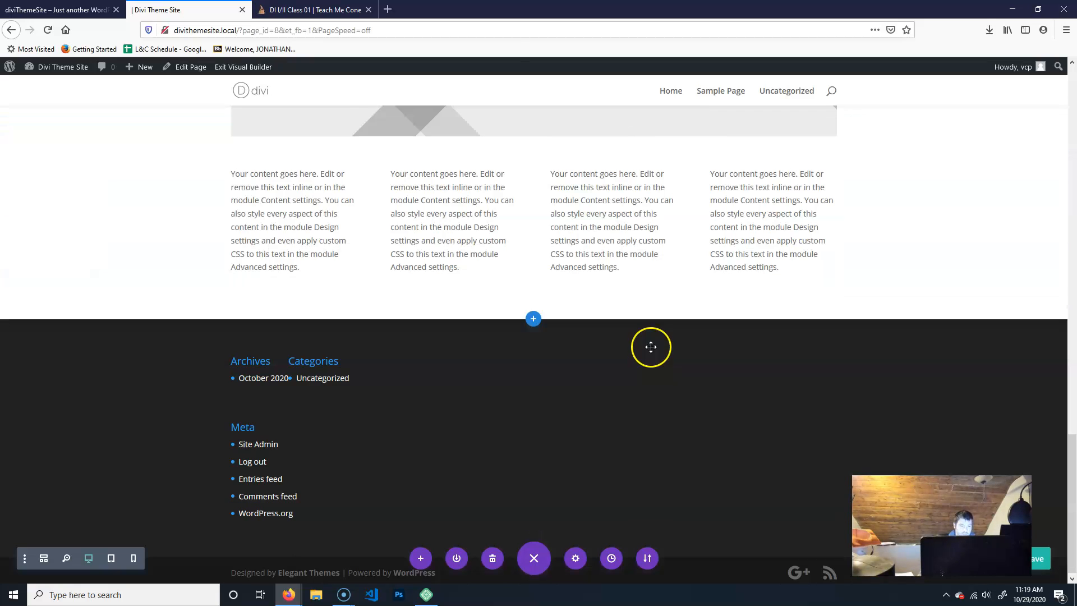
pyautogui.click(533, 318)
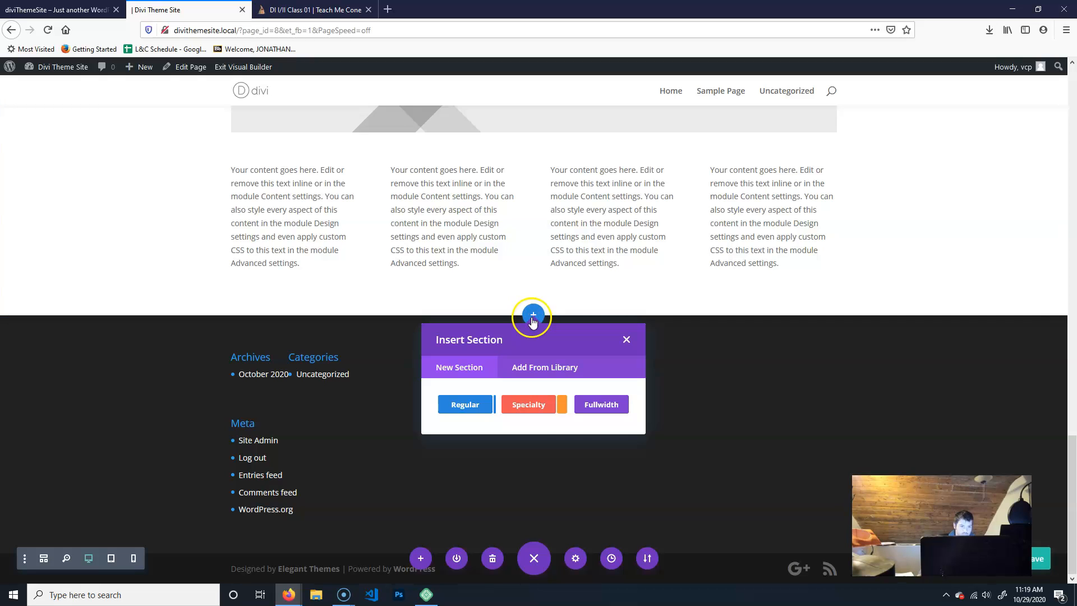
pyautogui.click(535, 367)
pyautogui.click(458, 406)
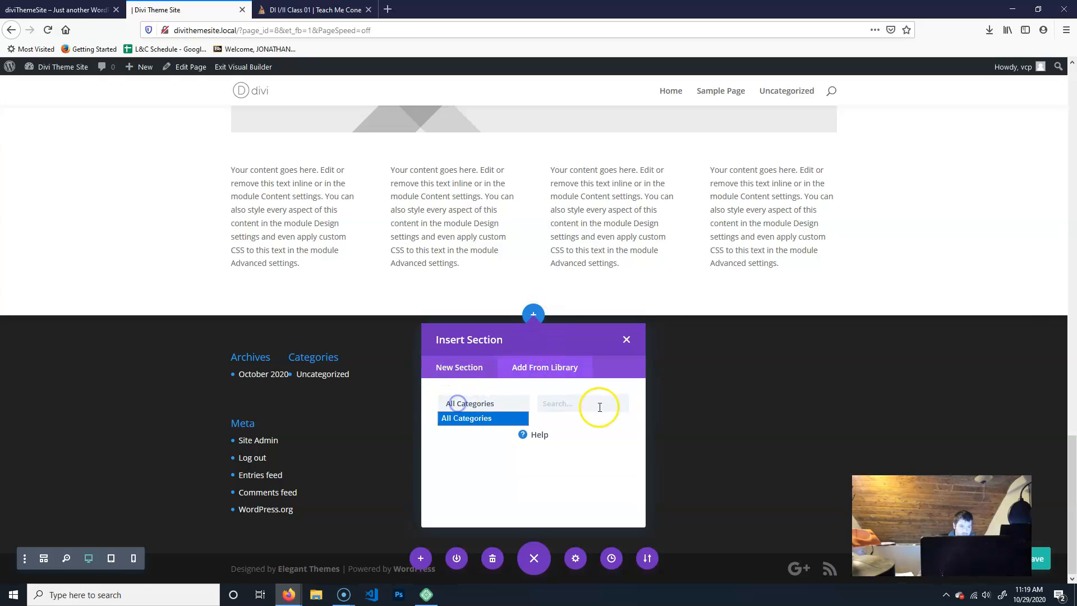
pyautogui.click(478, 418)
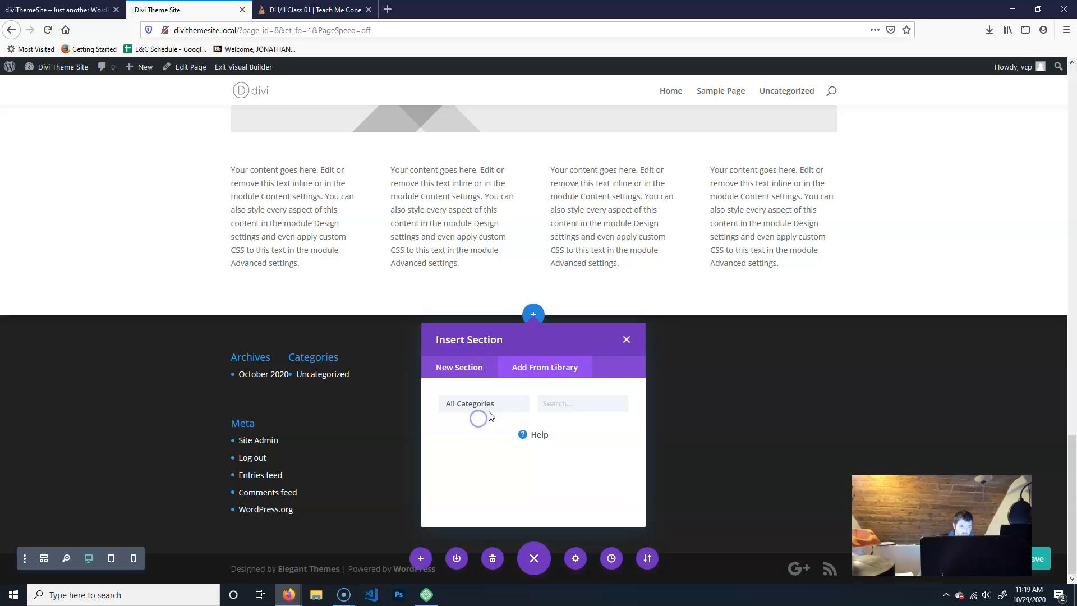
pyautogui.click(610, 431)
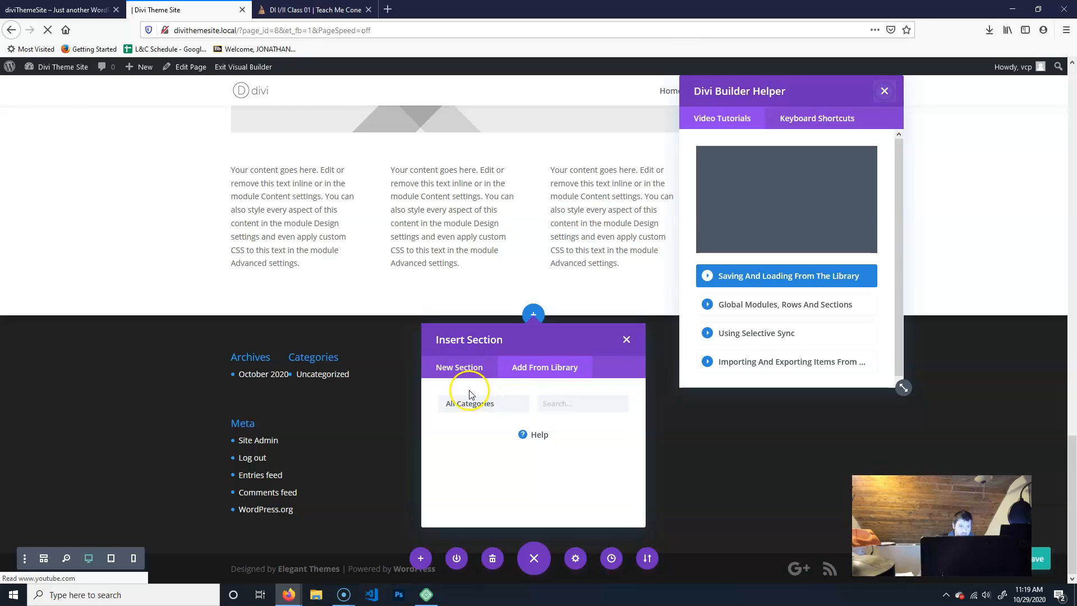
pyautogui.click(470, 399)
pyautogui.click(466, 418)
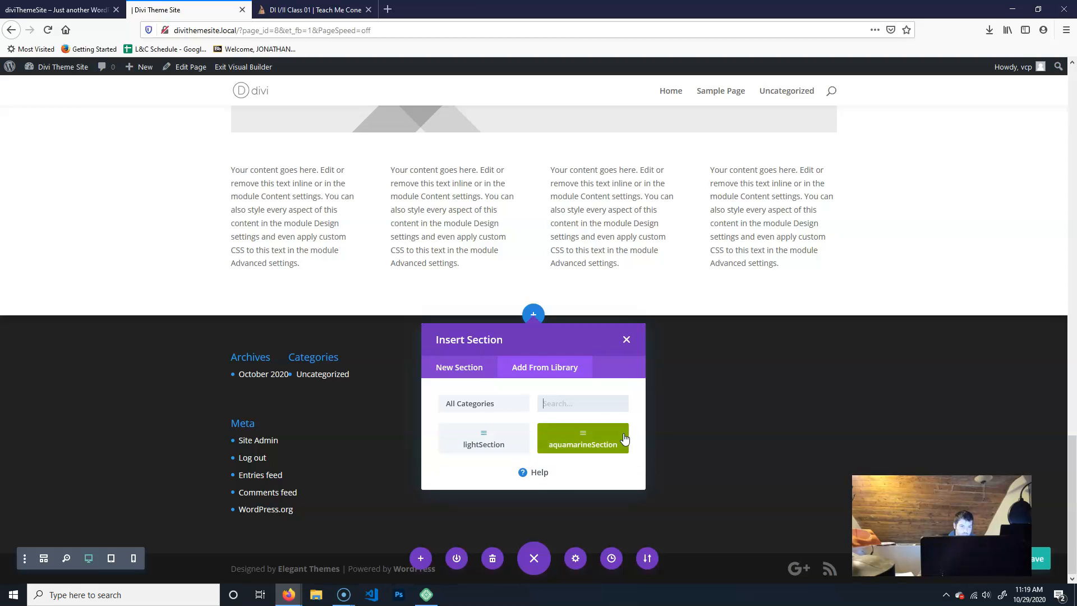
pyautogui.click(597, 443)
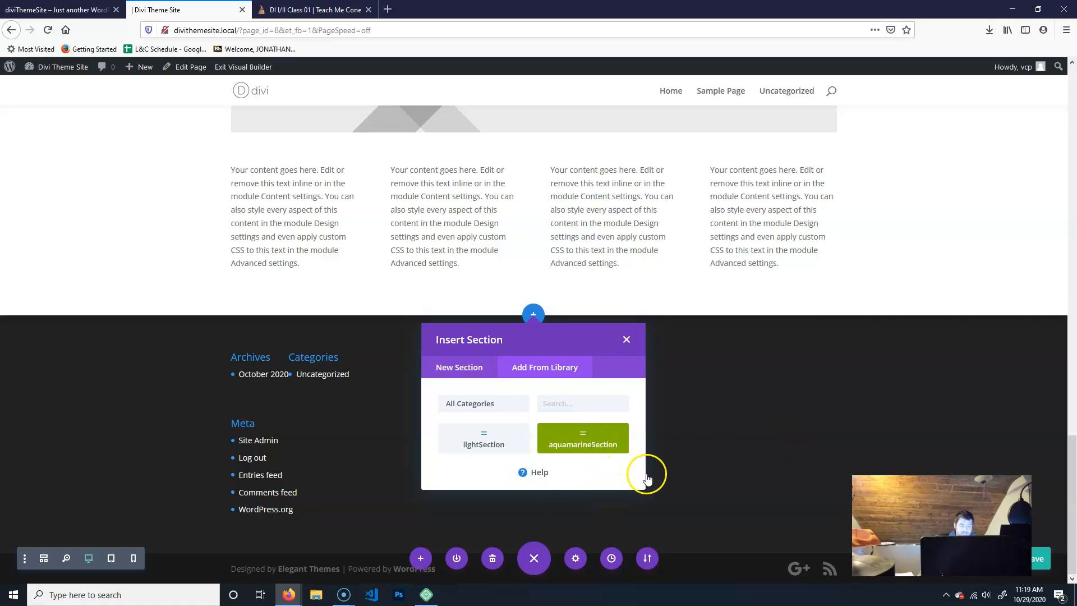
pyautogui.click(613, 432)
# - Add a Circle Counter module with its default settings below the image blurb in the upper copy of the global teal section
pyautogui.scroll(2, 204, 291)
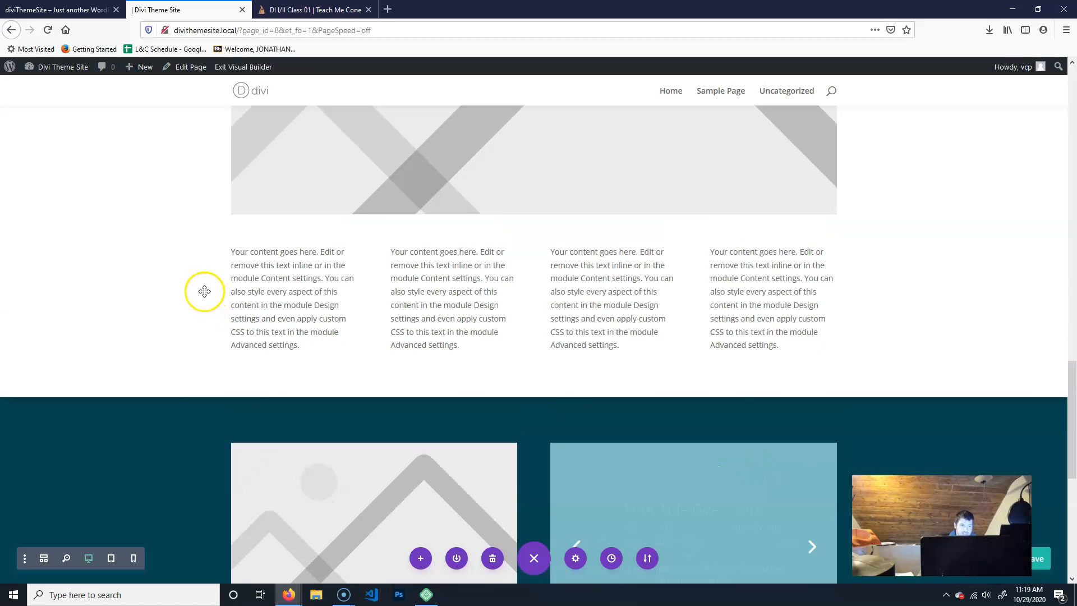
pyautogui.scroll(-5, 204, 291)
pyautogui.scroll(3, 84, 352)
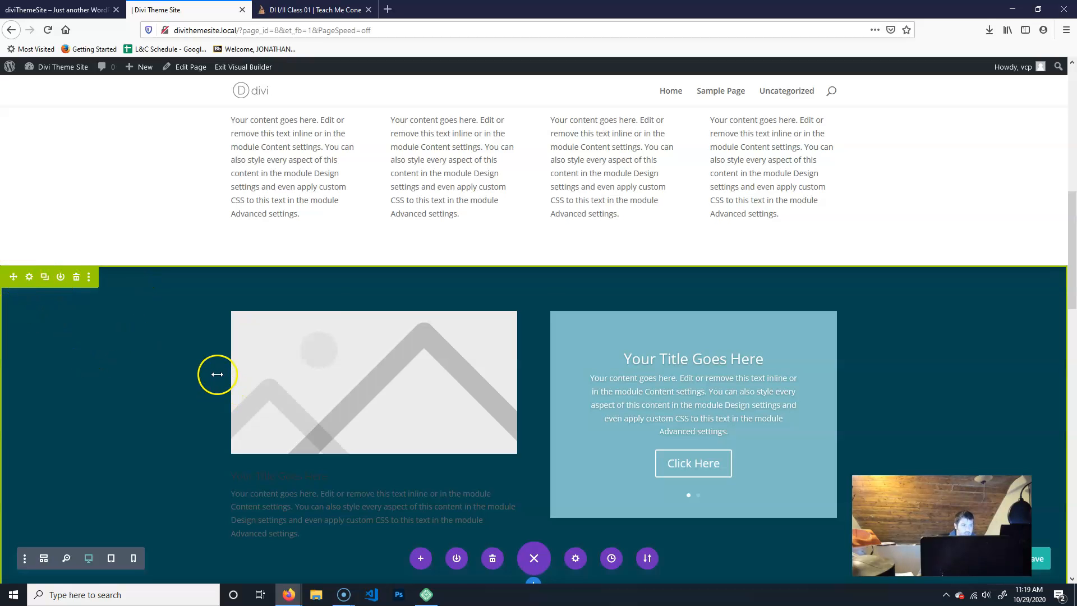
pyautogui.scroll(5, 213, 364)
pyautogui.scroll(-8, 213, 361)
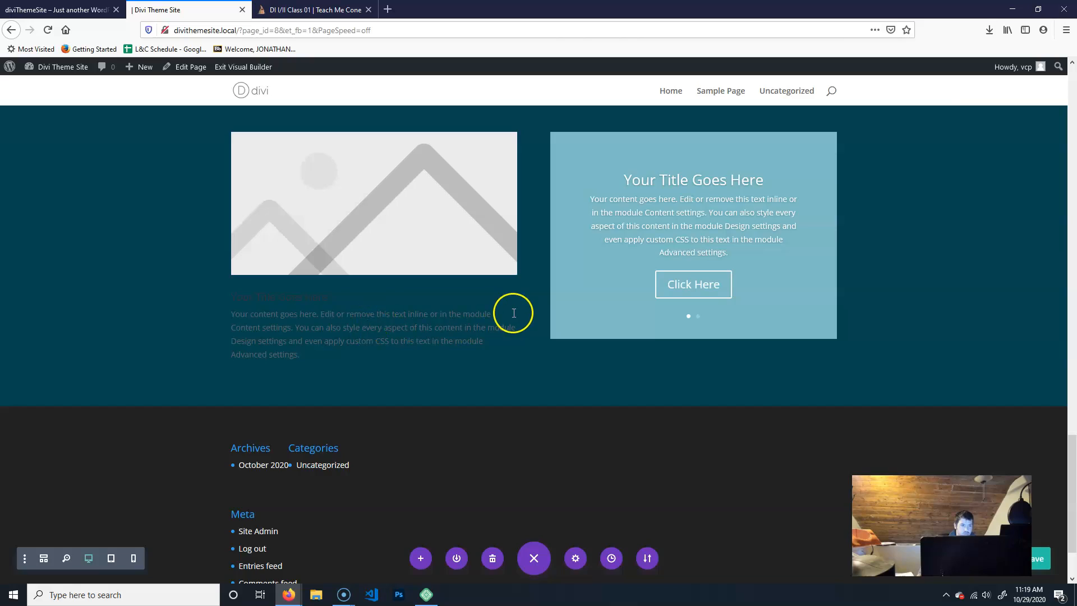
pyautogui.scroll(8, 527, 297)
pyautogui.scroll(-6, 521, 297)
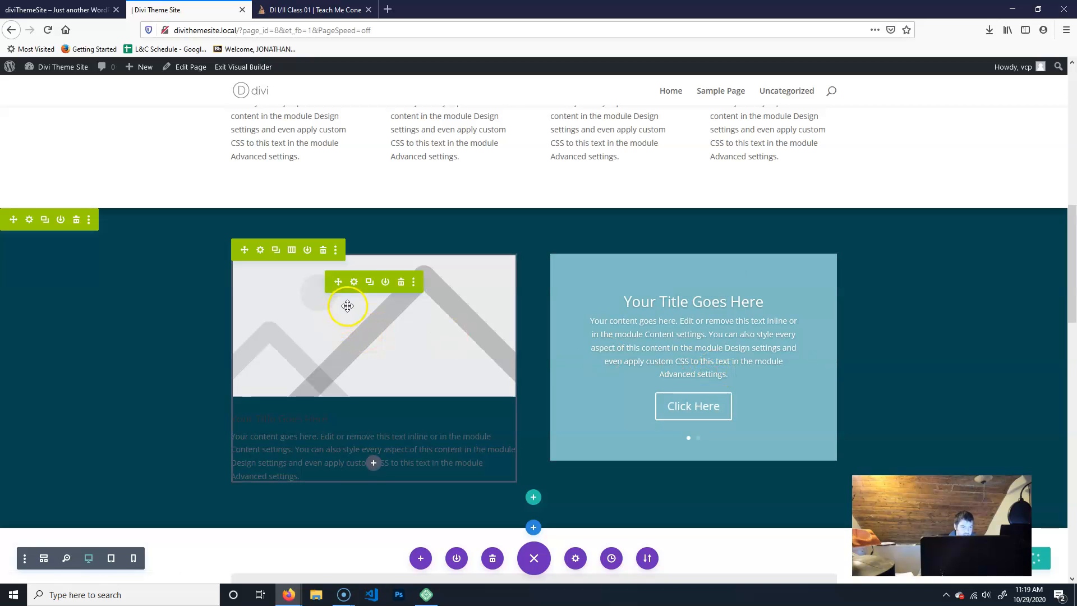
pyautogui.click(429, 466)
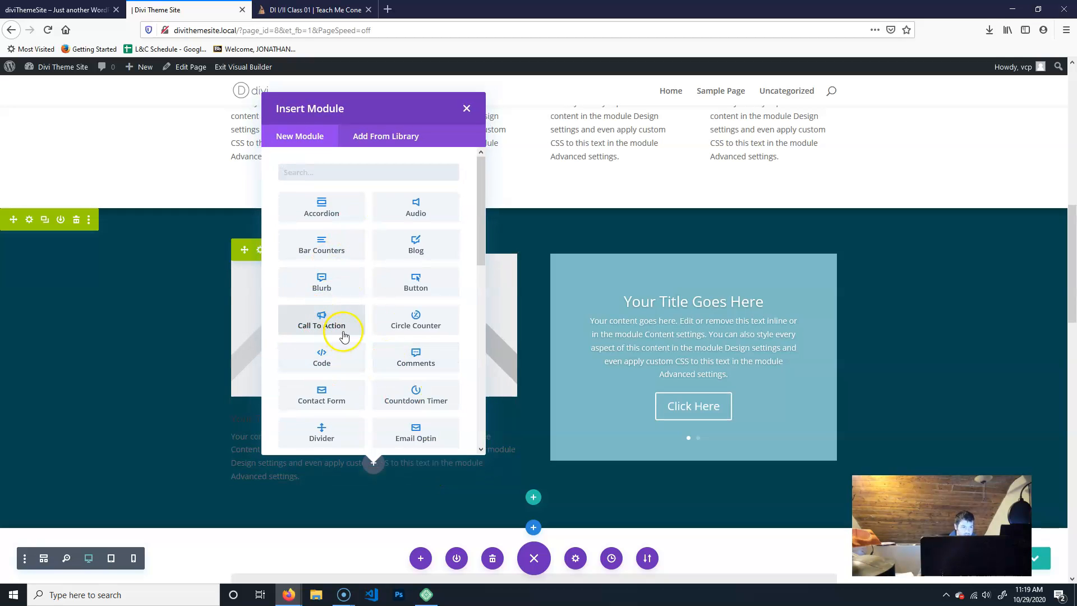
pyautogui.click(410, 320)
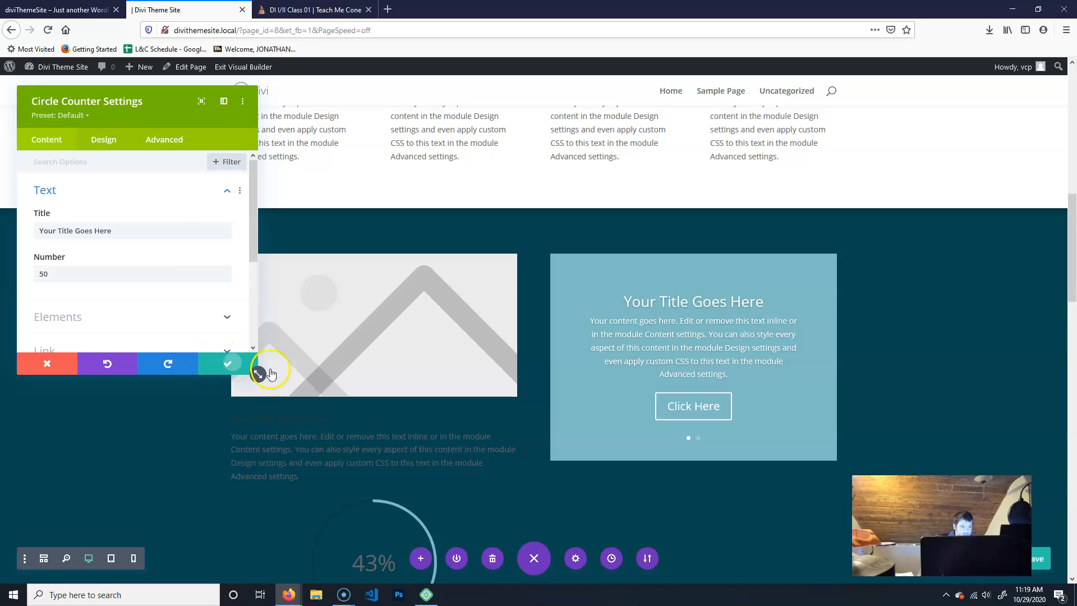
pyautogui.click(228, 364)
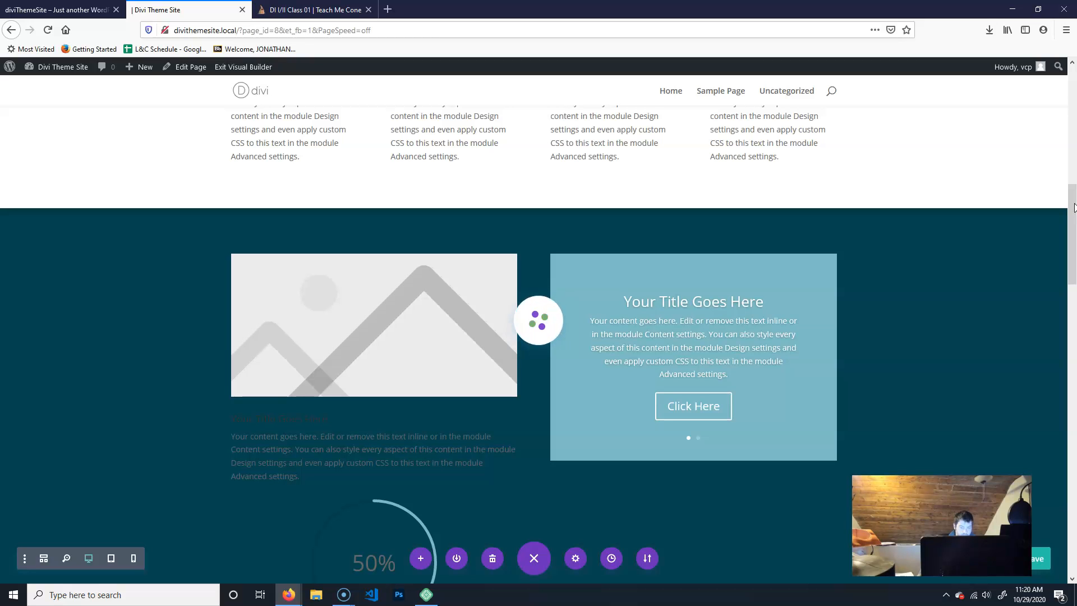
# - Compare the two copies of the global teal section to check whether the circle counter is in both
pyautogui.moveTo(1076, 207); pyautogui.dragTo(1076, 450)
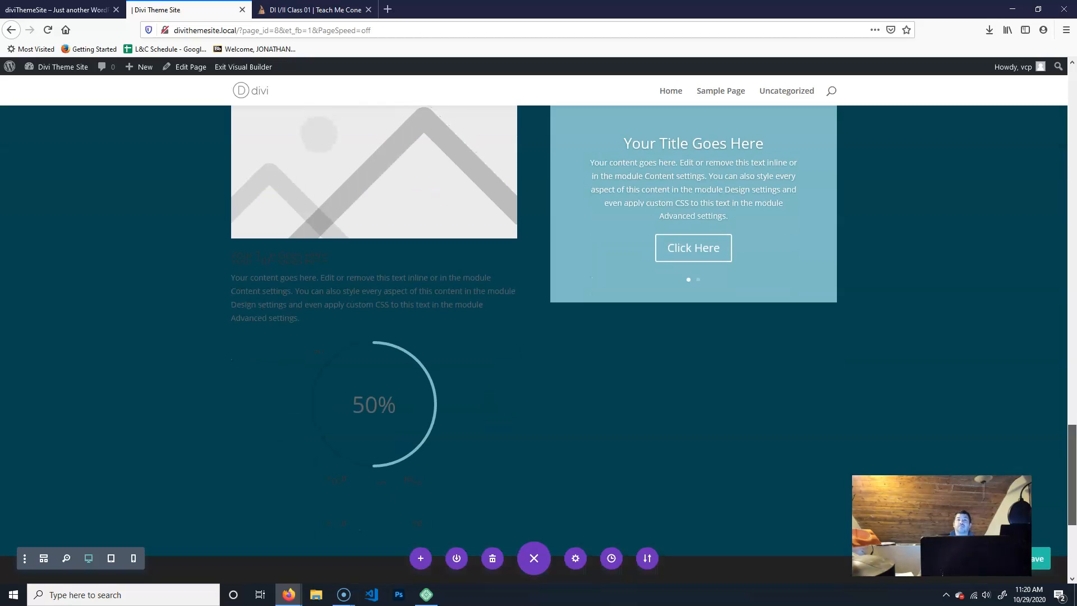
pyautogui.scroll(4, 681, 161)
pyautogui.scroll(-5, 682, 161)
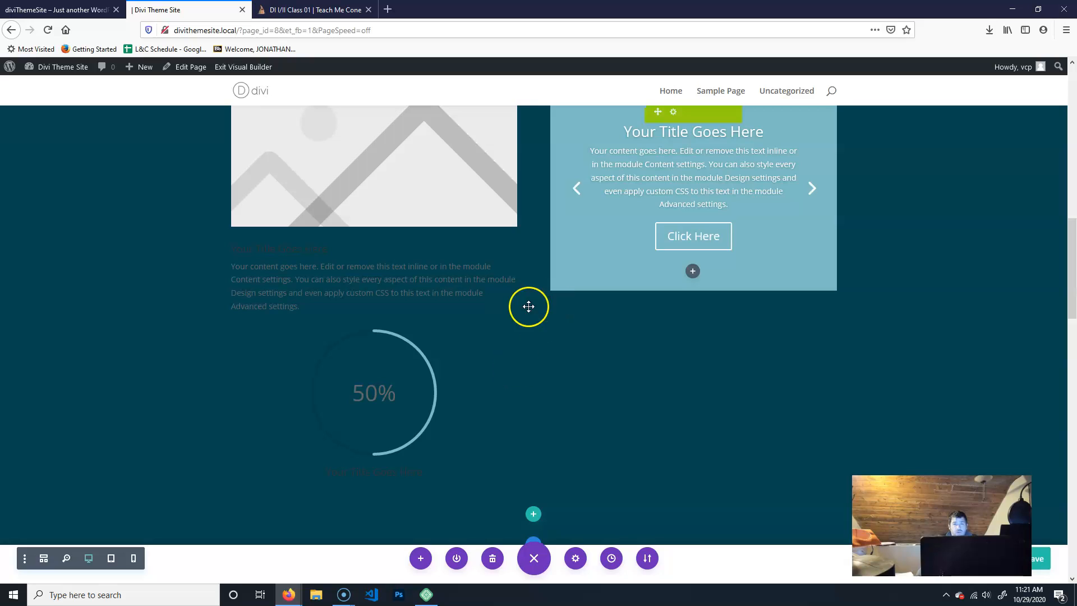
# - View the library saving options for the image row in the first light section, and close them without saving
pyautogui.scroll(3, 912, 327)
pyautogui.scroll(3, 832, 265)
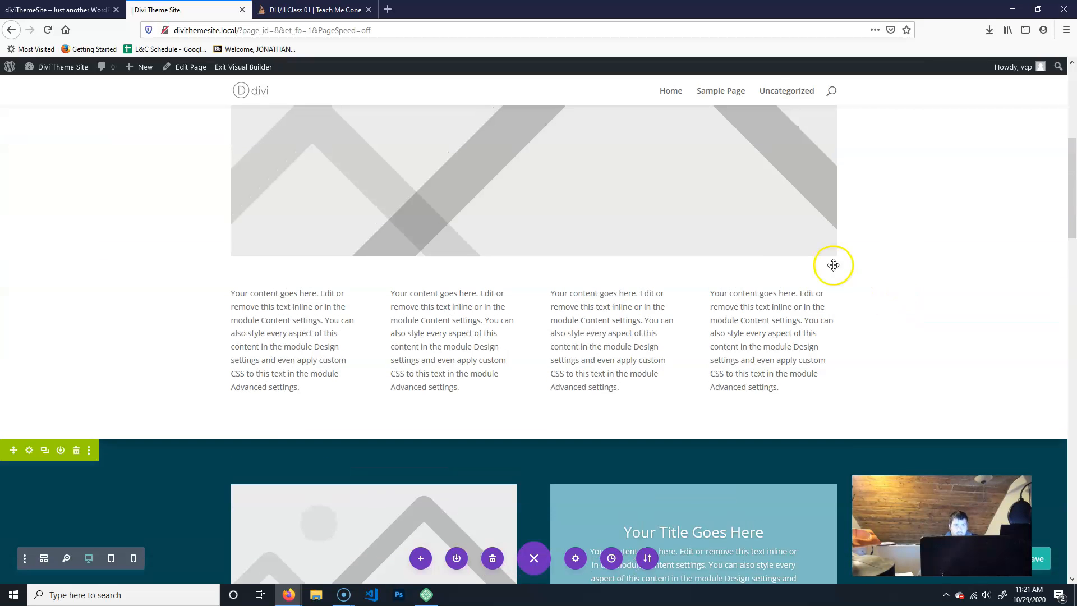
pyautogui.scroll(2, 957, 300)
pyautogui.scroll(4, 957, 300)
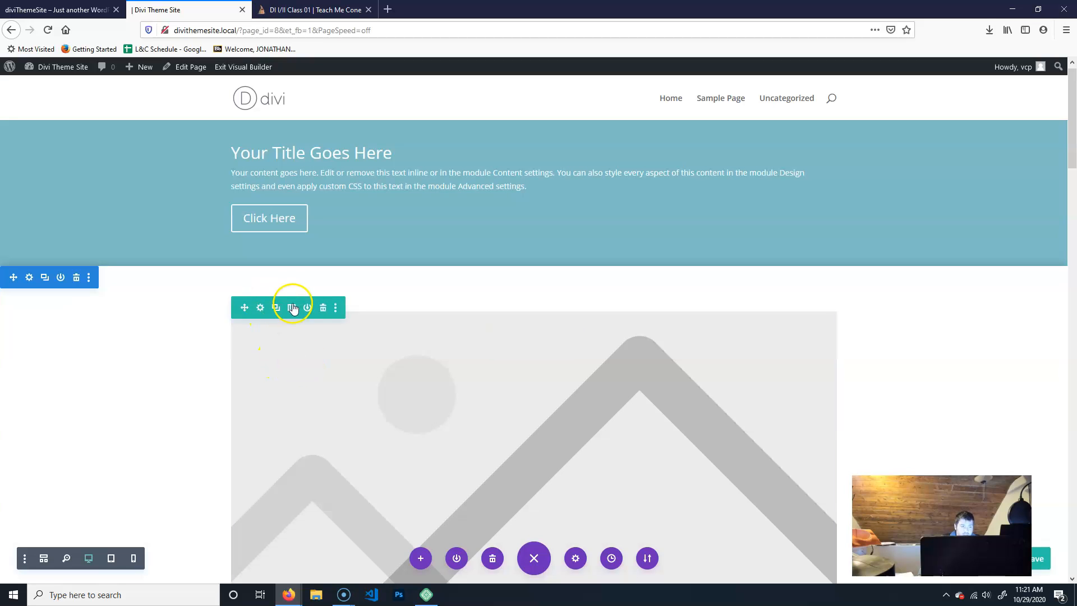
pyautogui.click(308, 309)
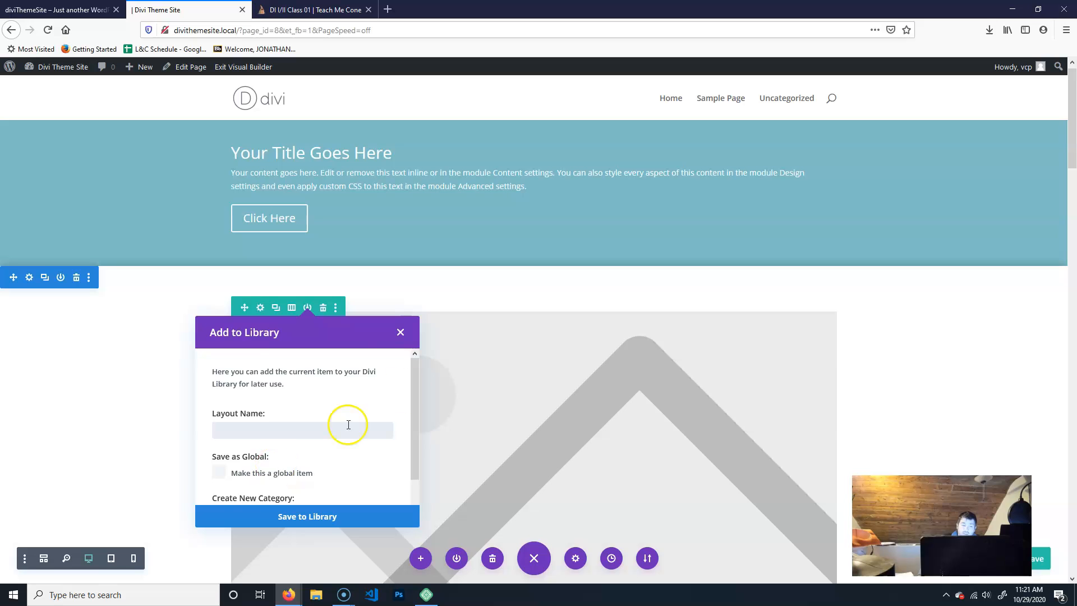
pyautogui.click(400, 332)
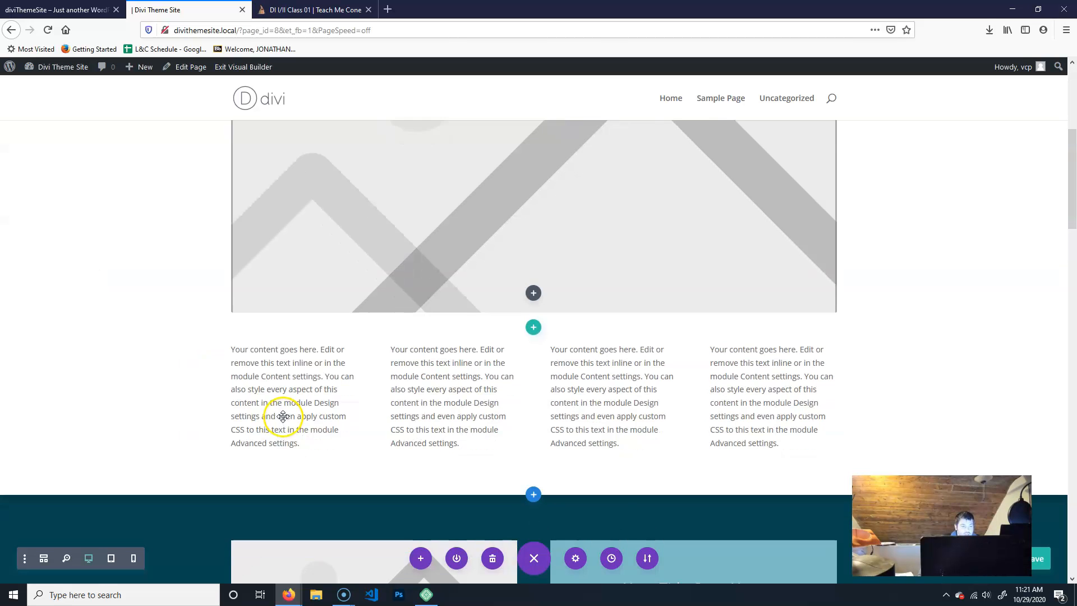
# - Review the page's light and teal sections in order from the first light section down to the footer
pyautogui.scroll(-8, 284, 415)
pyautogui.moveTo(291, 258)
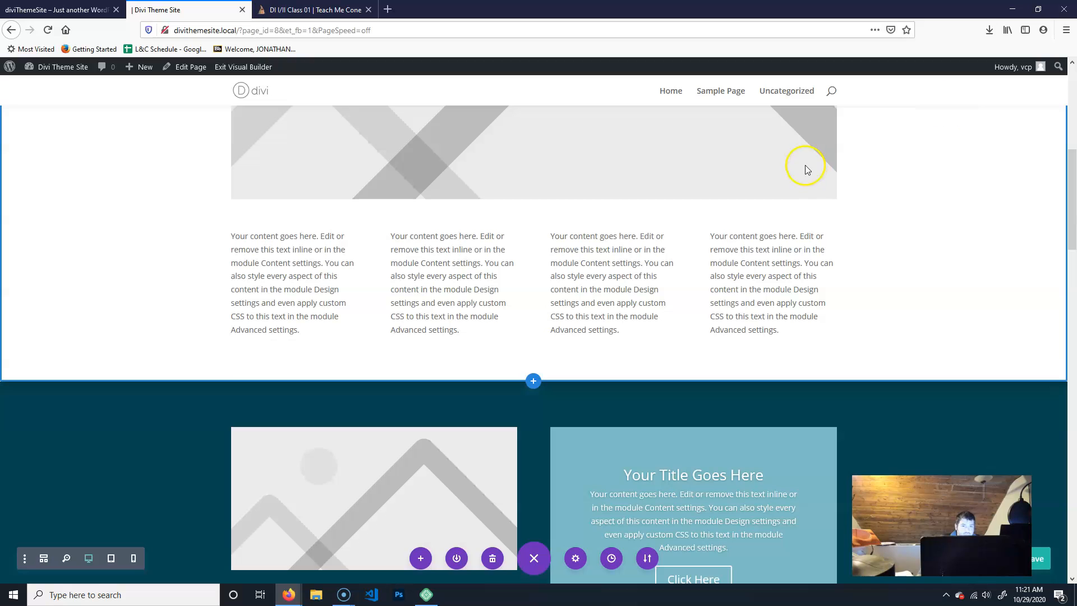
pyautogui.scroll(-4, 947, 277)
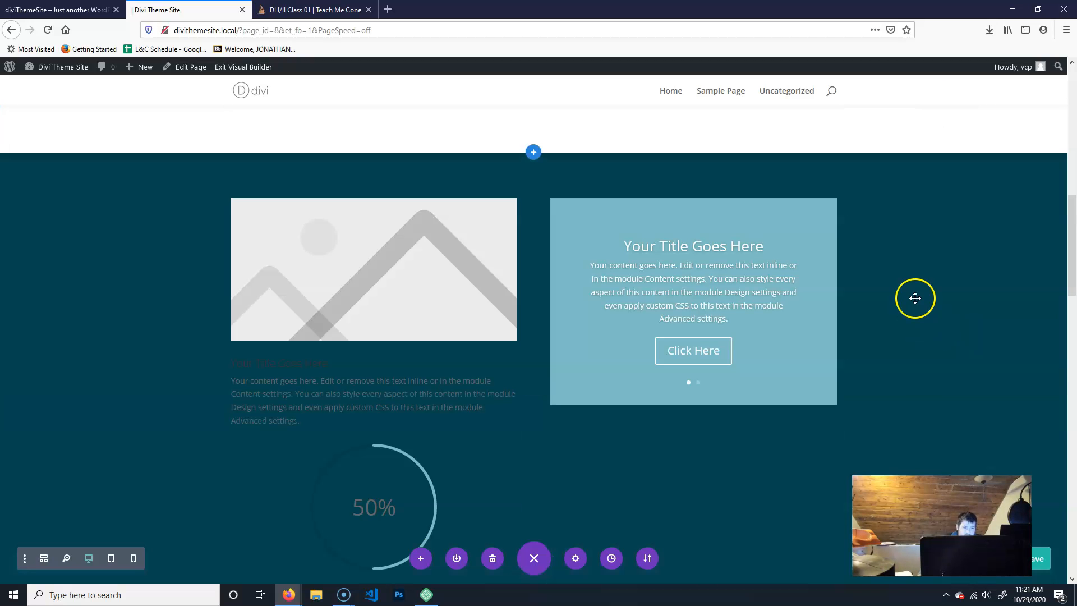
pyautogui.scroll(-4, 915, 299)
pyautogui.scroll(-8, 916, 299)
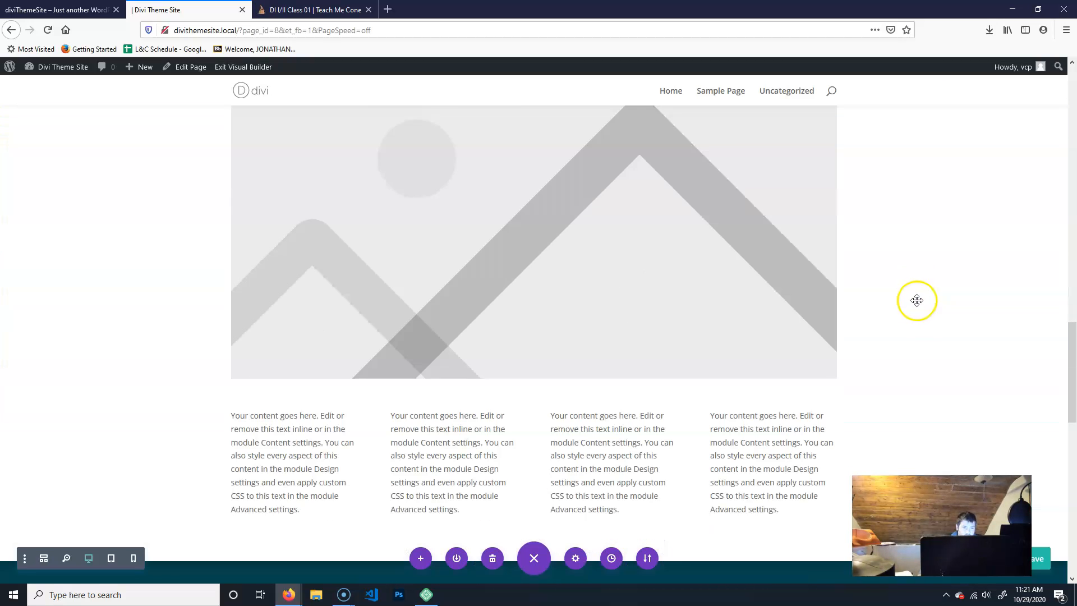
pyautogui.scroll(-6, 768, 308)
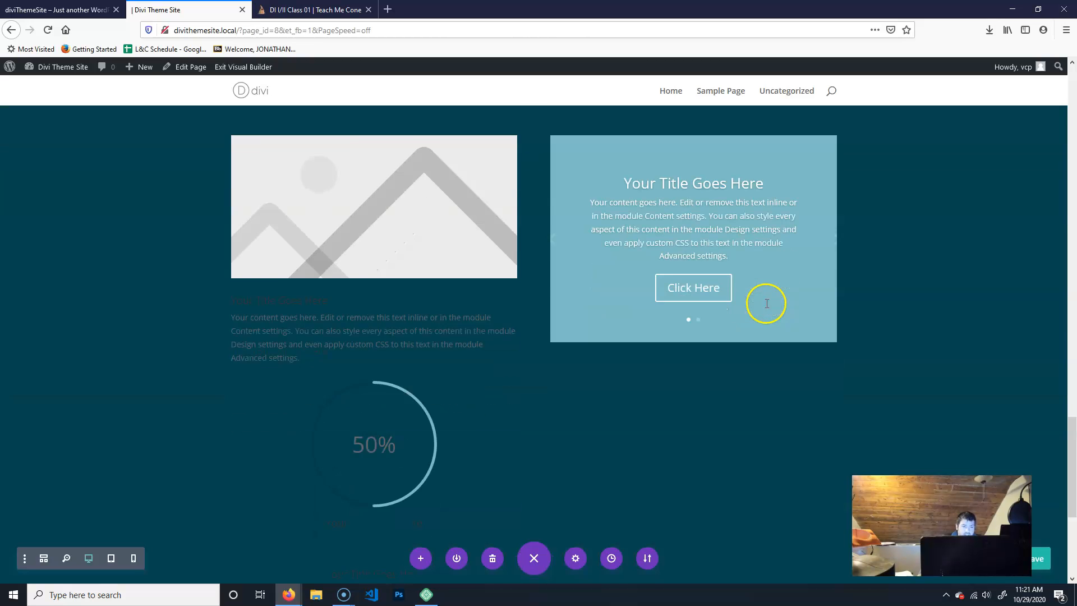
pyautogui.scroll(-4, 583, 463)
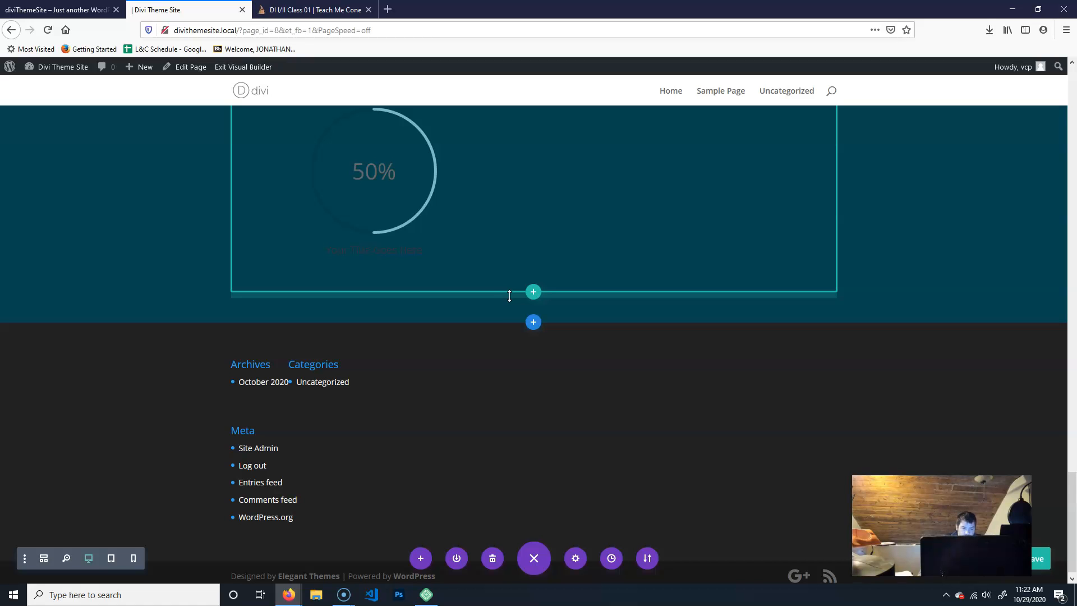
# - Look through the page's content settings, discard them unchanged, and return to the last teal section
pyautogui.click(576, 559)
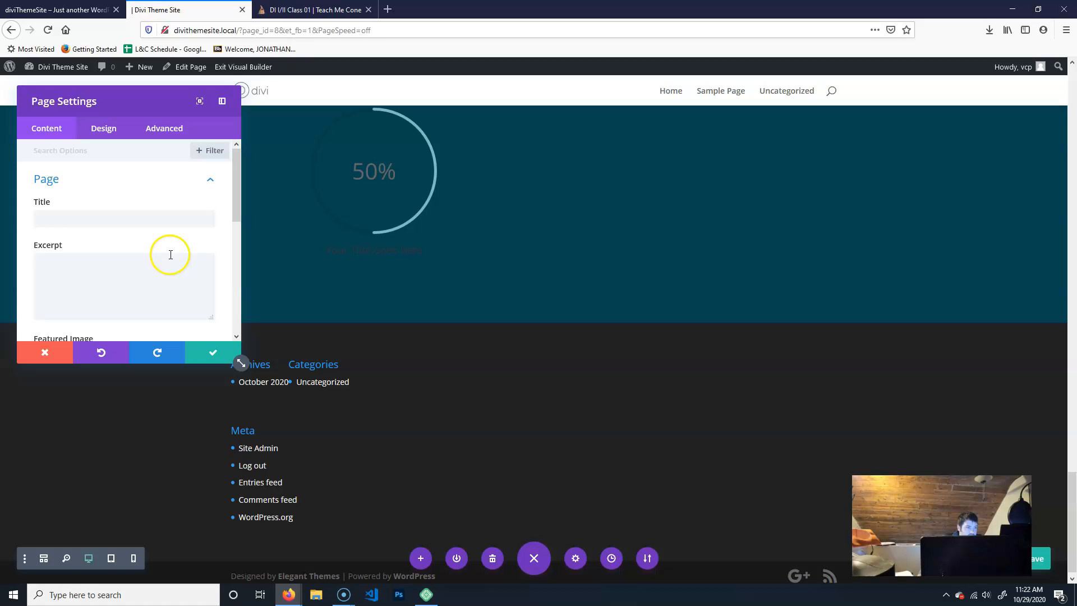
pyautogui.scroll(-5, 170, 258)
pyautogui.scroll(5, 179, 259)
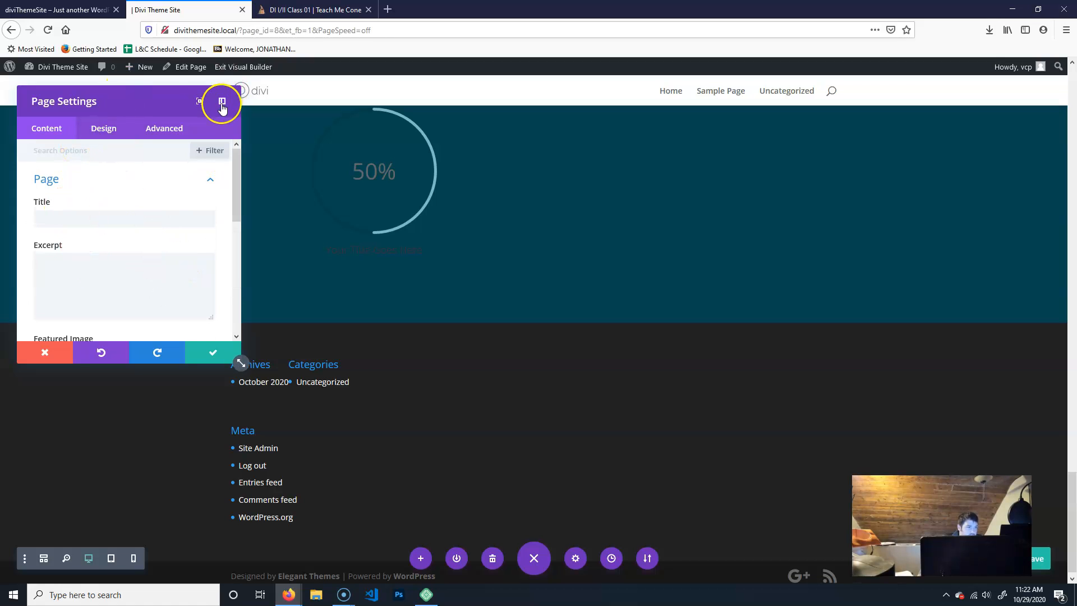
pyautogui.click(36, 353)
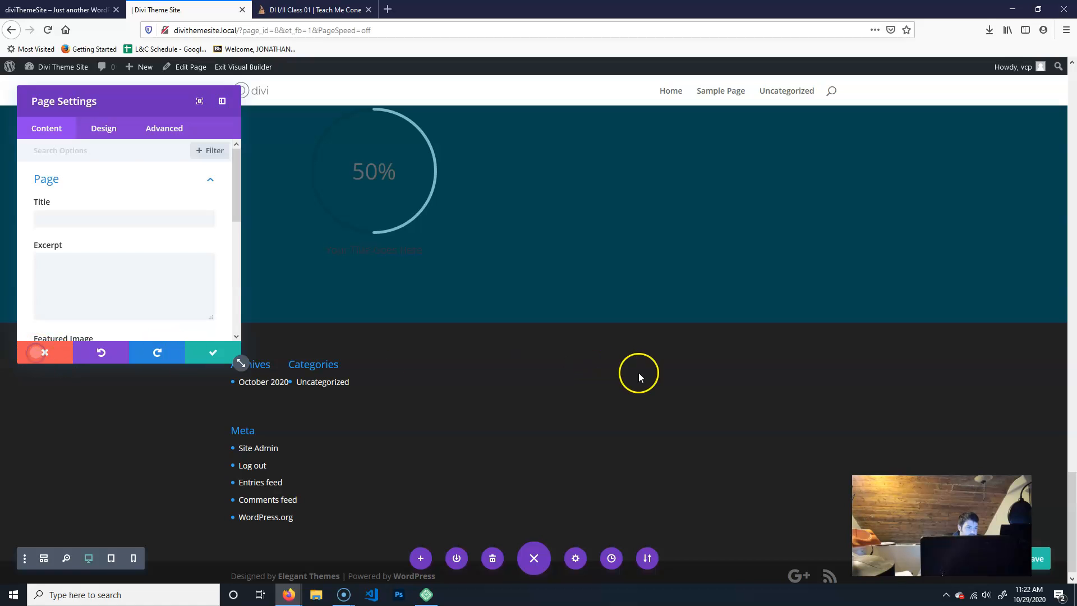
pyautogui.scroll(5, 666, 376)
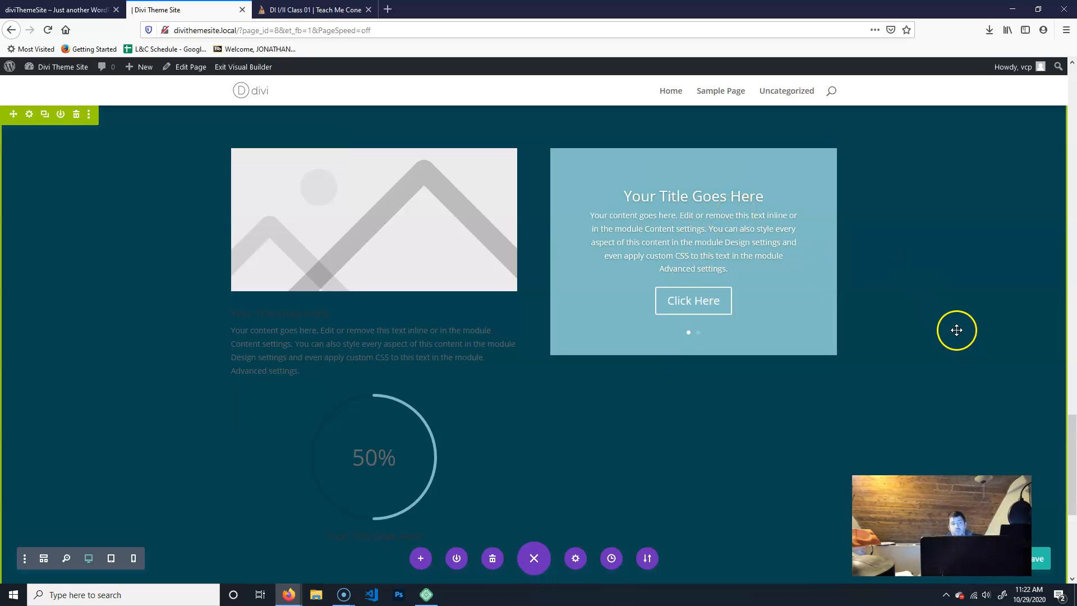
# - Review the page from the last teal section up to the header, and return to the text columns of the first light section
pyautogui.scroll(13, 949, 349)
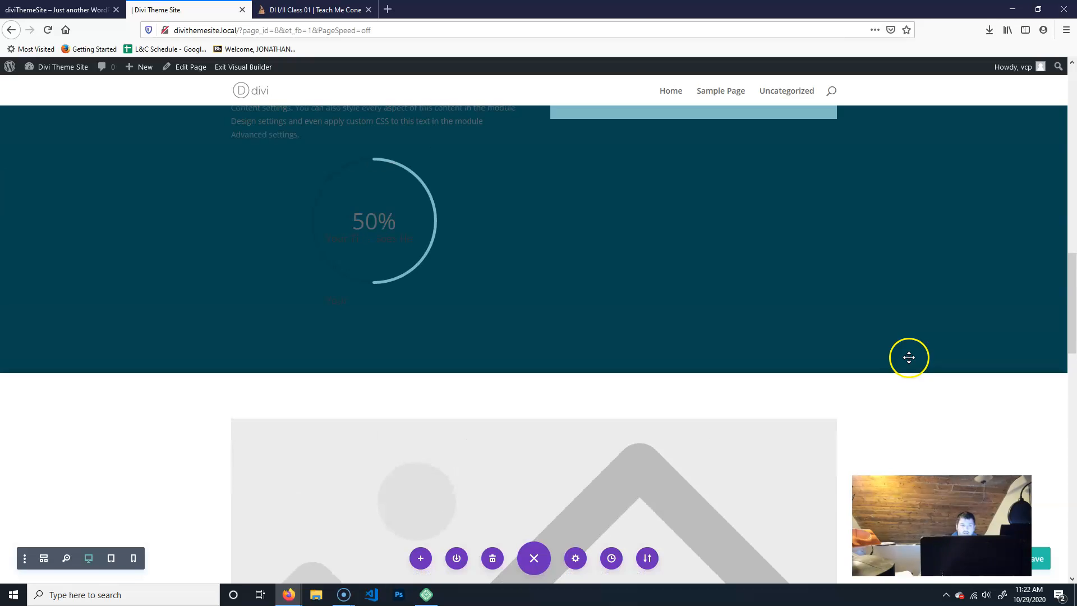
pyautogui.scroll(7, 907, 357)
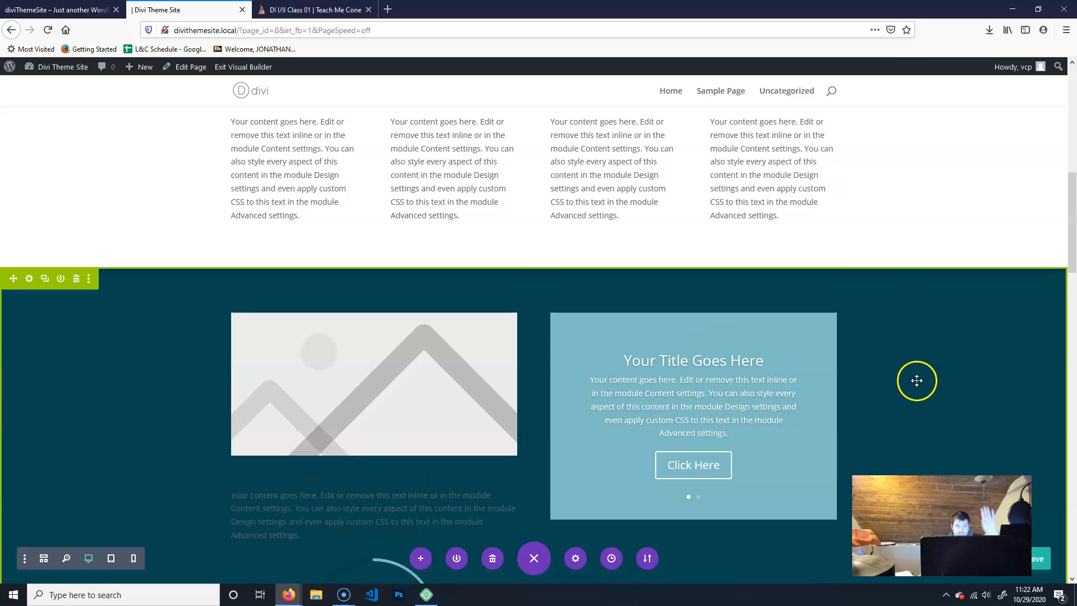
pyautogui.scroll(4, 914, 367)
pyautogui.scroll(4, 915, 366)
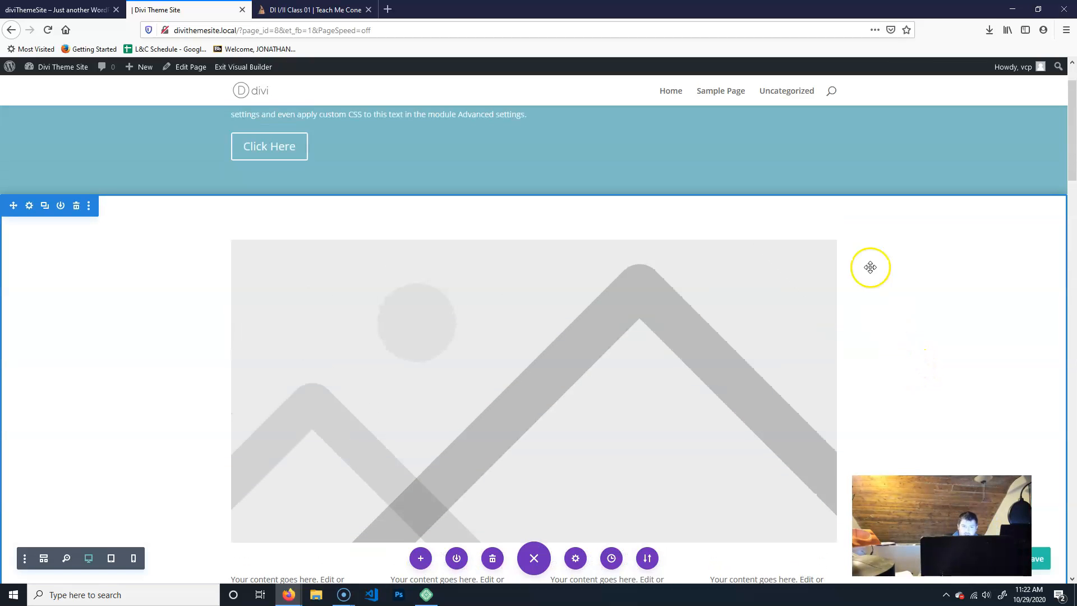
pyautogui.scroll(-3, 578, 308)
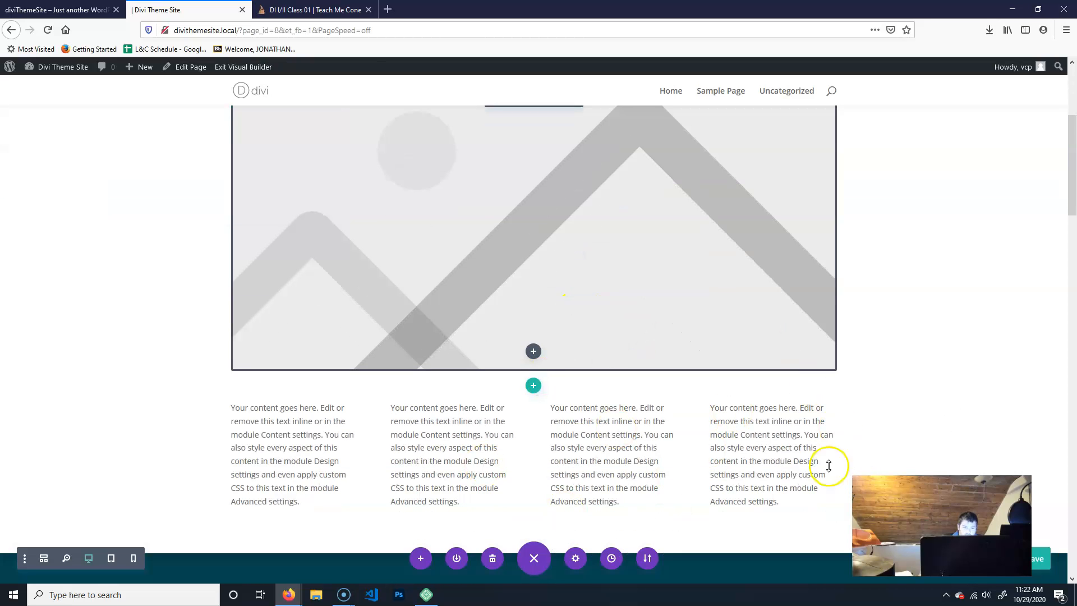
pyautogui.scroll(3, 894, 277)
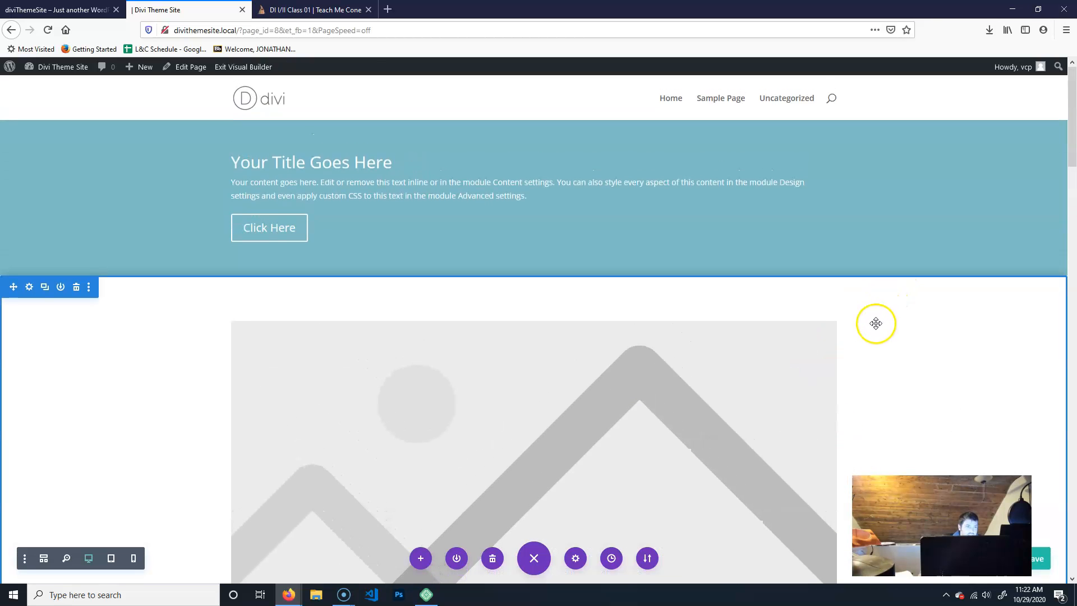
pyautogui.scroll(-9, 880, 327)
pyautogui.scroll(9, 880, 327)
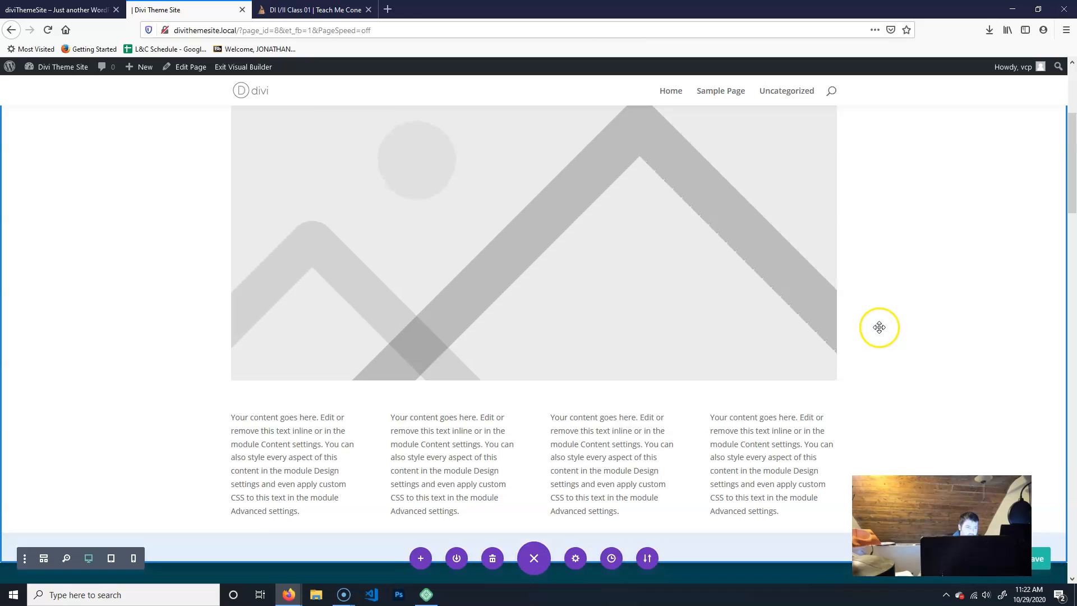
pyautogui.scroll(-7, 880, 328)
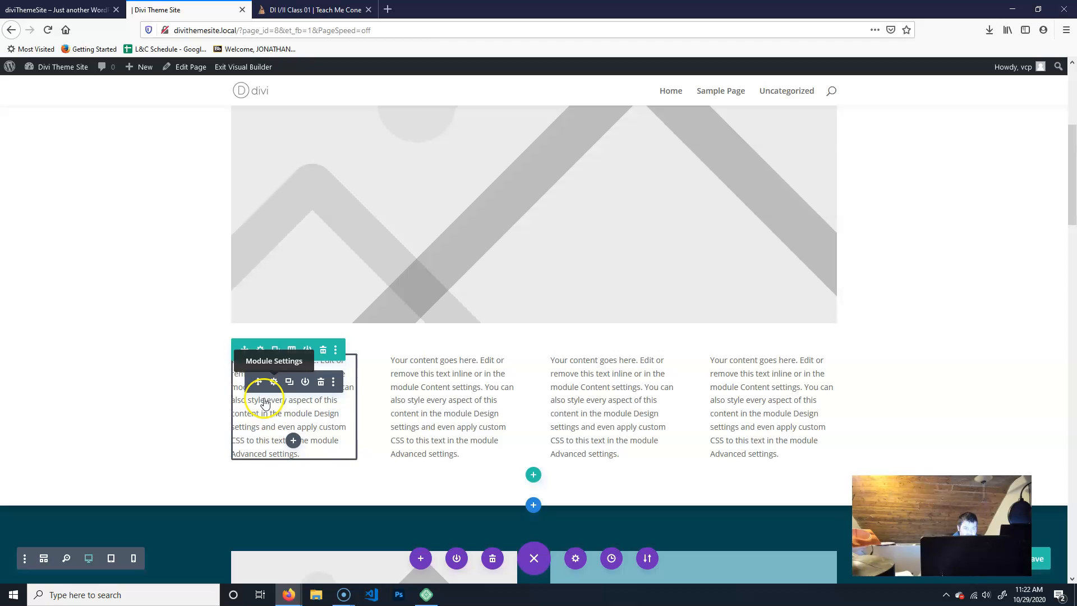
# - Open the settings of the first text column in the first light section and enlarge the settings window to fit the body editor
pyautogui.click(274, 382)
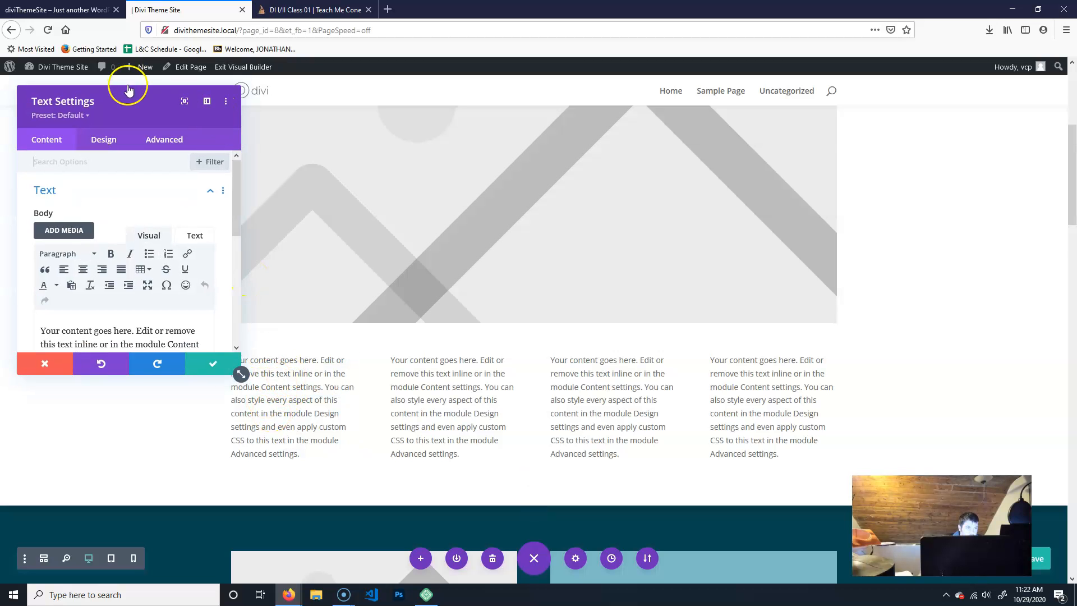
pyautogui.moveTo(130, 91); pyautogui.dragTo(186, 109)
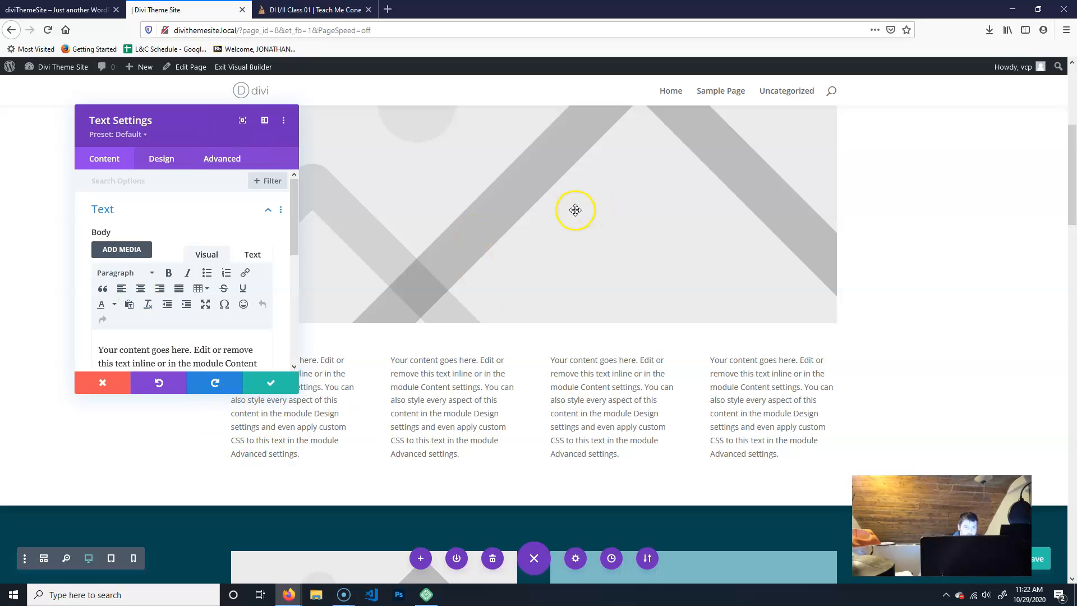
pyautogui.scroll(-3, 308, 430)
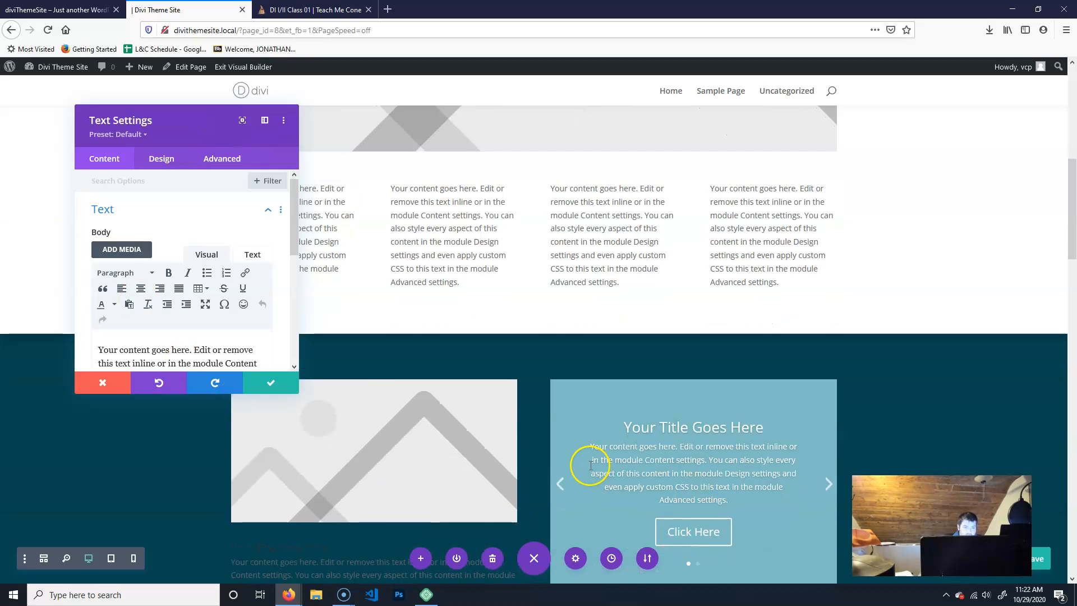
pyautogui.scroll(-4, 591, 465)
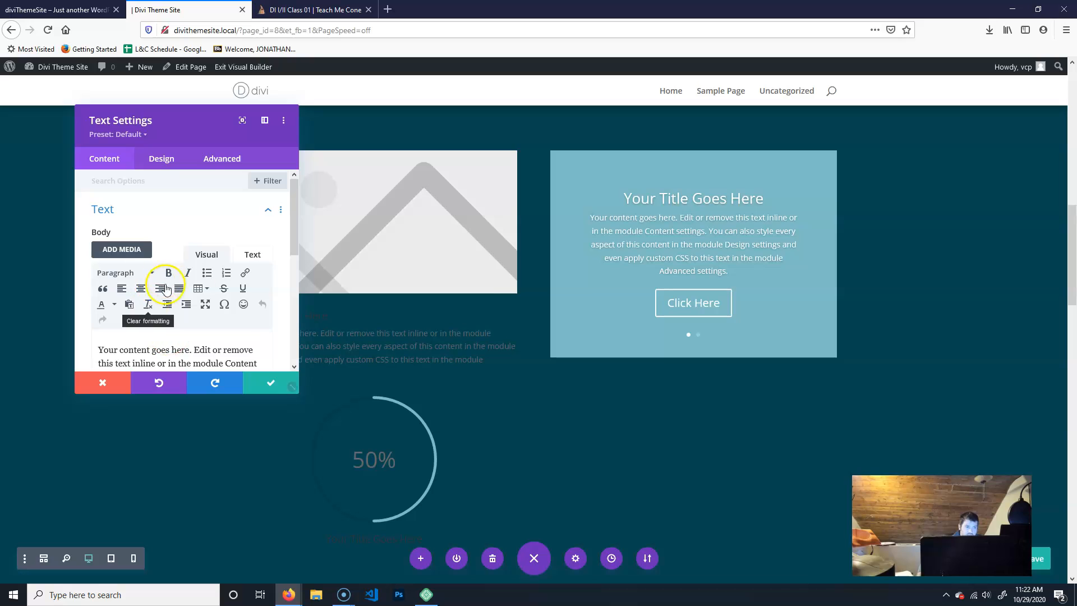
pyautogui.scroll(6, 393, 292)
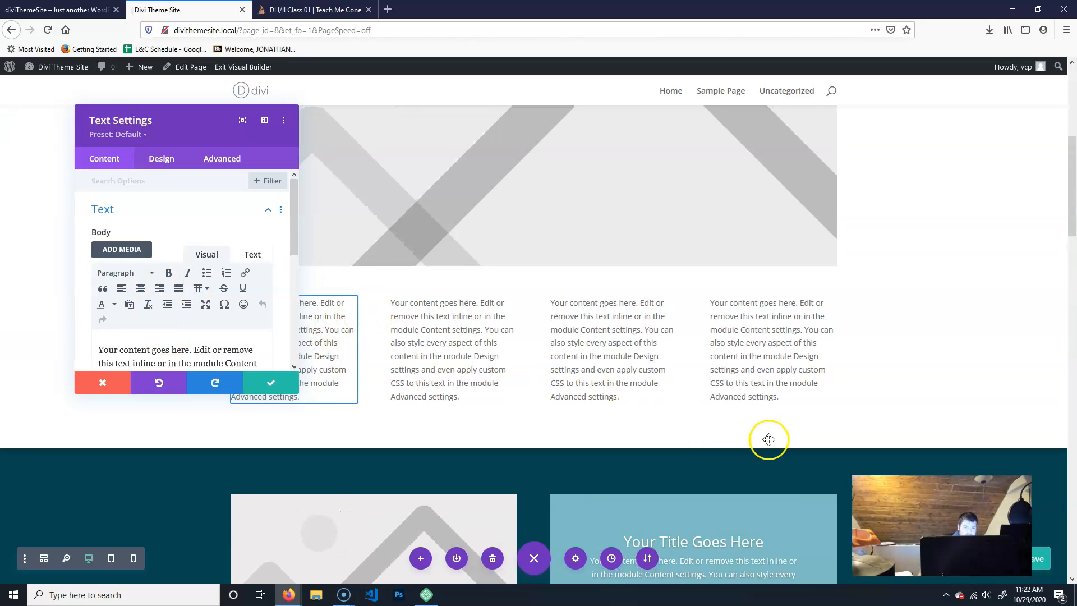
pyautogui.scroll(-3, 729, 454)
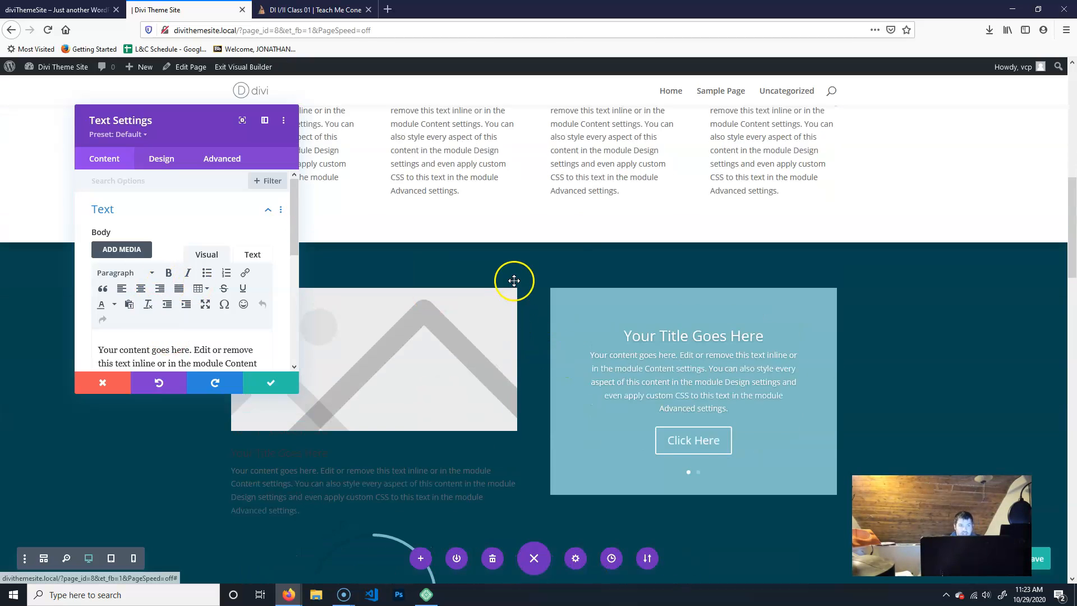
pyautogui.scroll(2, 494, 278)
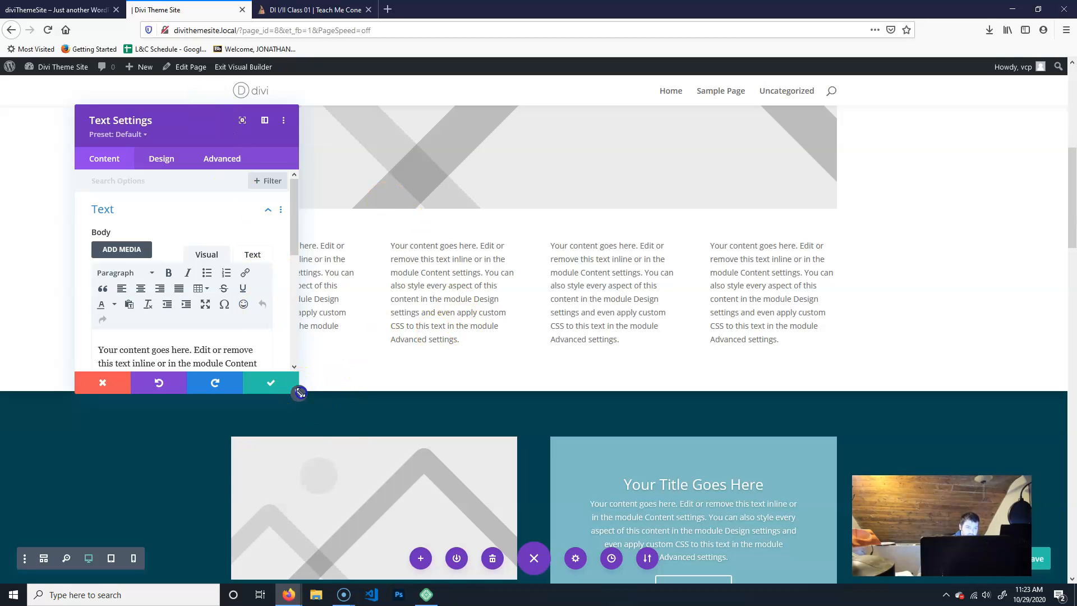
pyautogui.moveTo(300, 393); pyautogui.dragTo(420, 467)
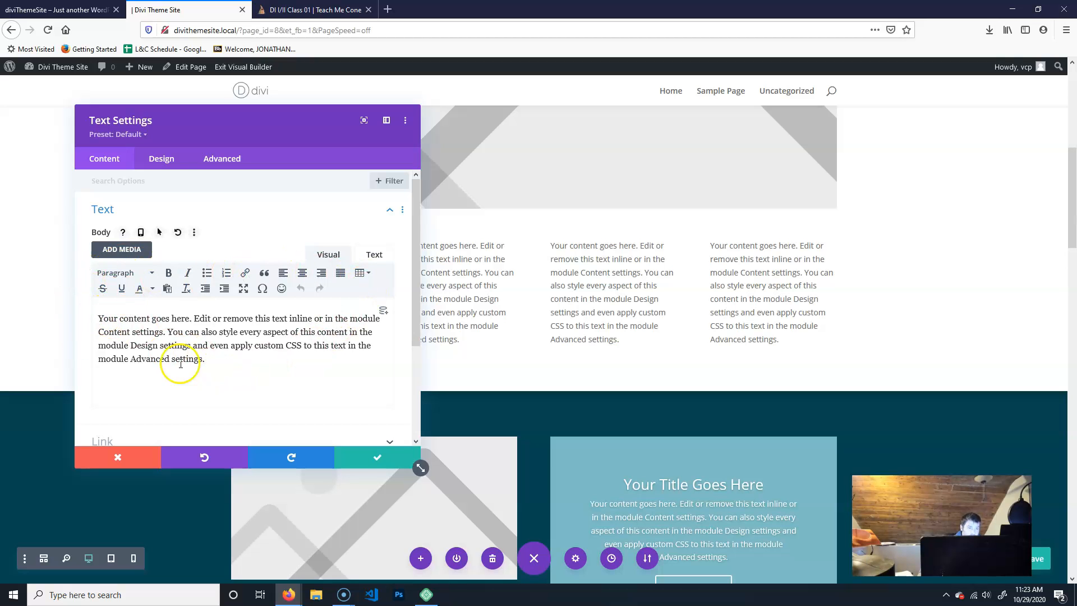
# - Insert a new line reading "Title" above the body paragraph of the text module
pyautogui.click(100, 314)
pyautogui.press('Return')
pyautogui.click(110, 317)
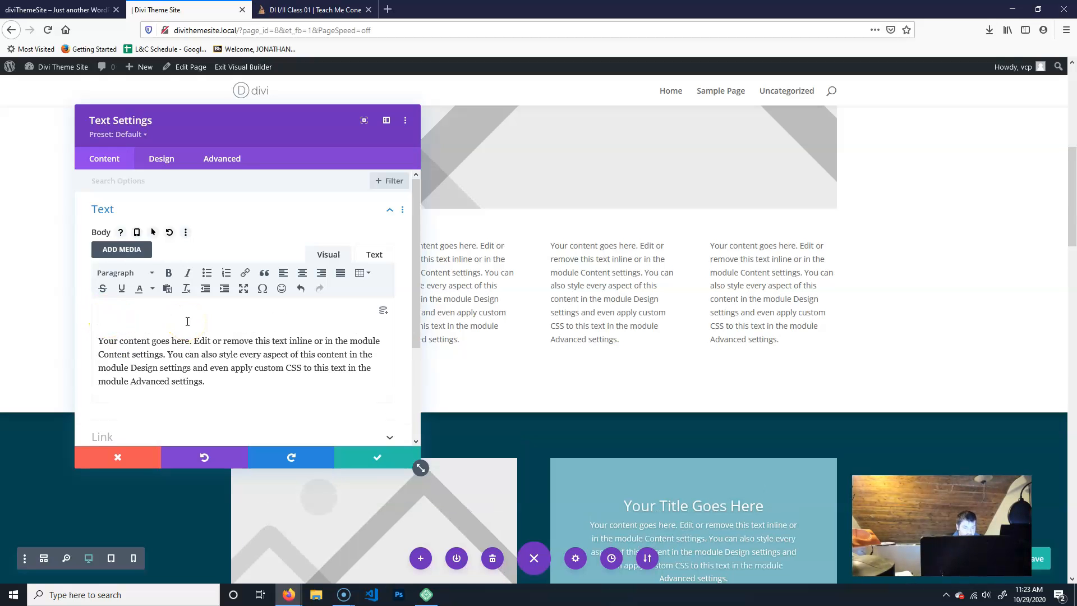
pyautogui.write('Title')
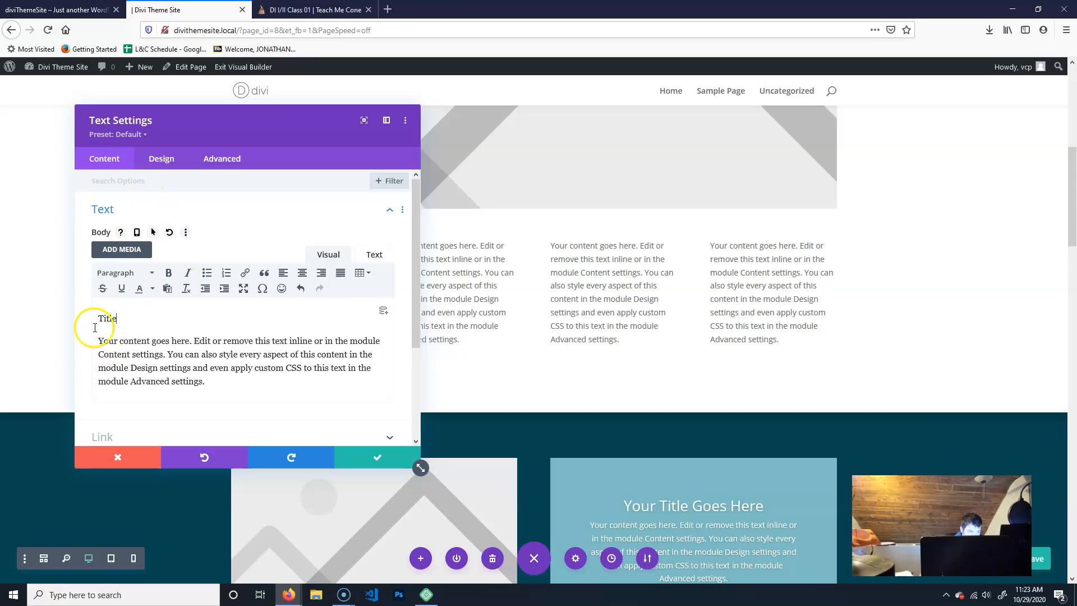
# - Format the "Title" line as Heading 2, and change it to Heading 3
pyautogui.moveTo(116, 318); pyautogui.dragTo(94, 320)
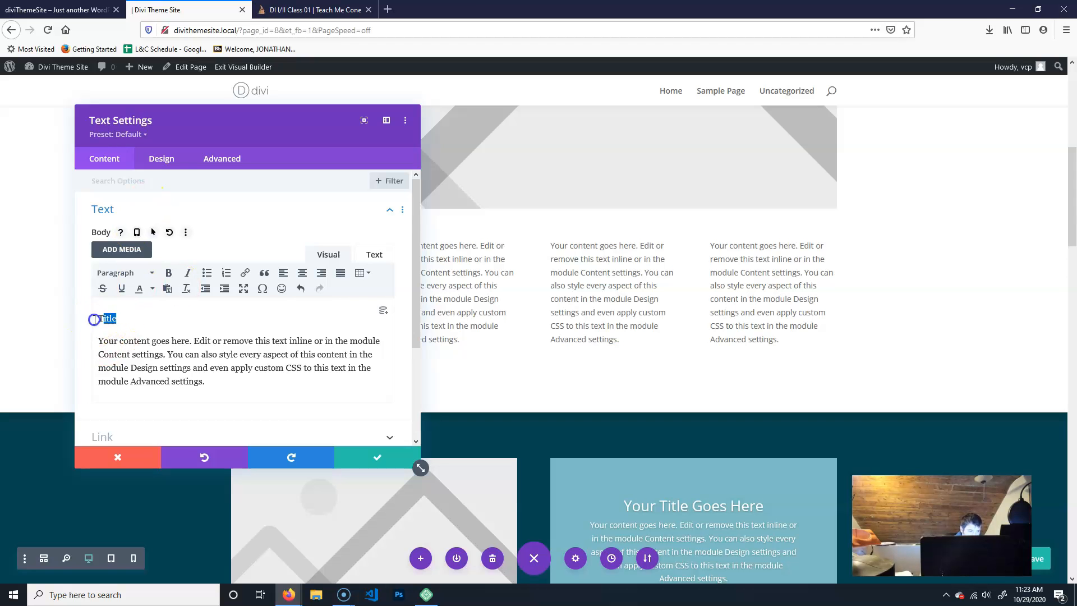
pyautogui.click(147, 274)
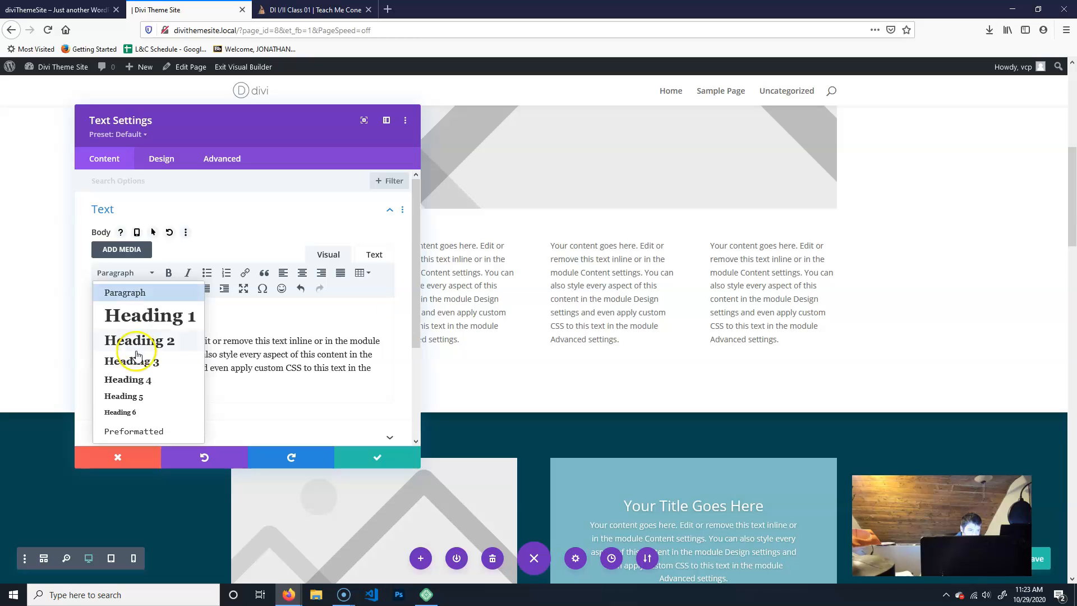
pyautogui.click(161, 349)
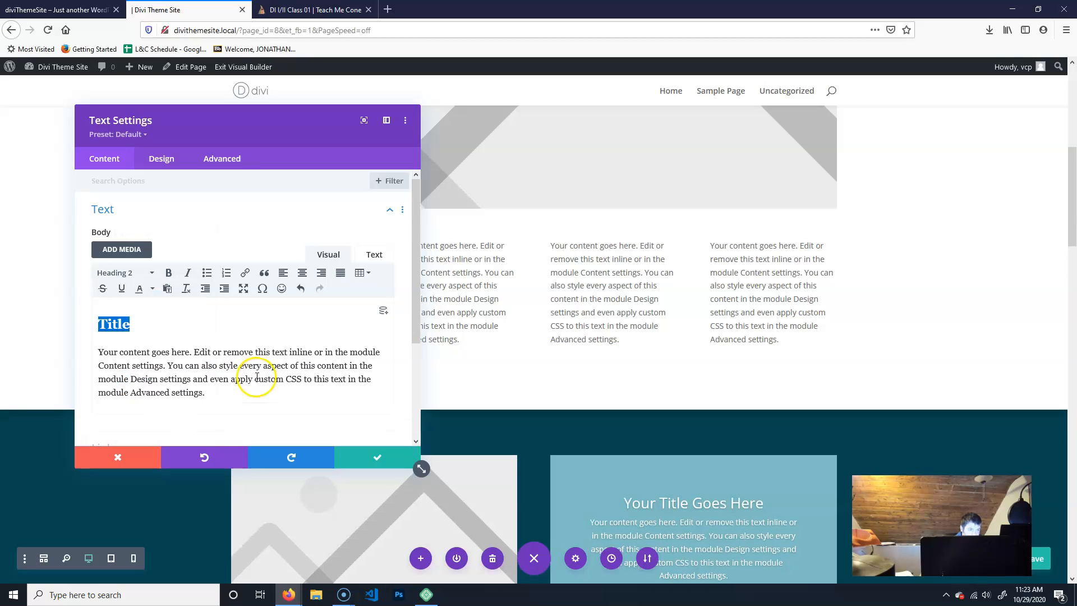
pyautogui.moveTo(65, 320); pyautogui.dragTo(40, 317)
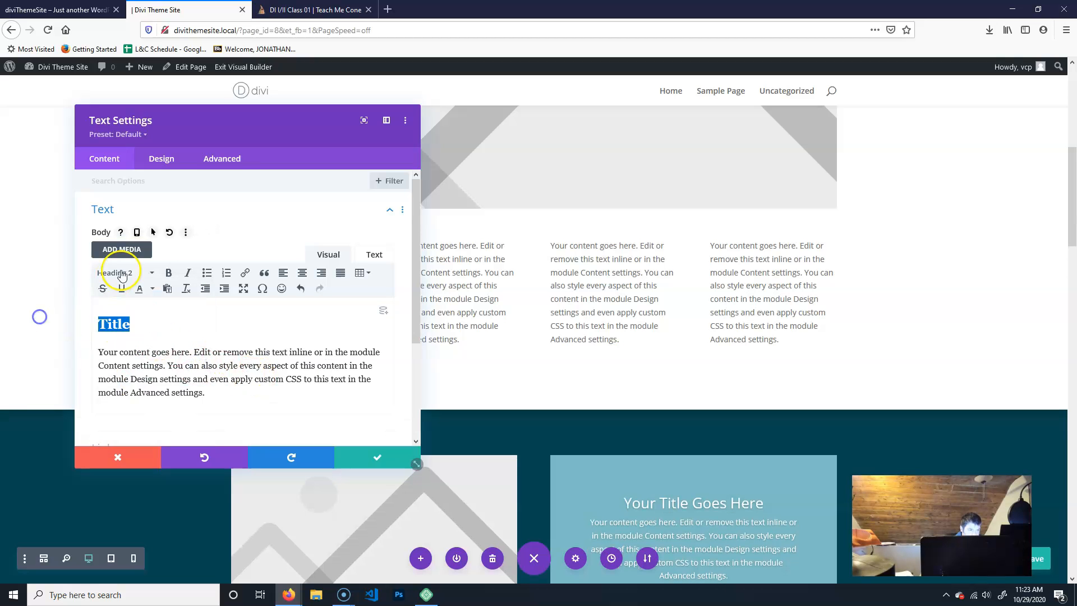
pyautogui.click(123, 272)
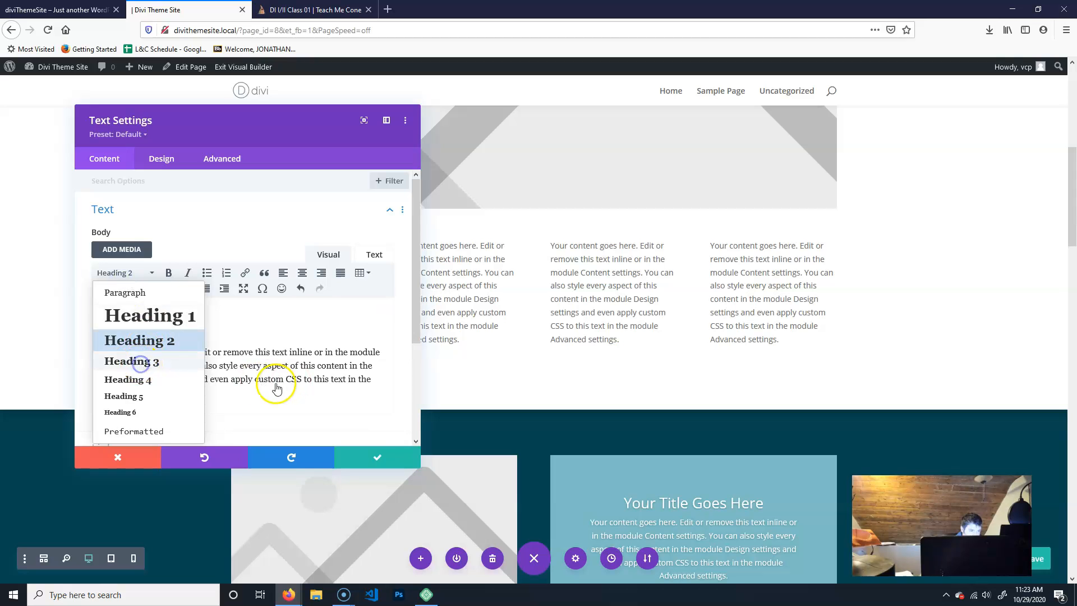
pyautogui.click(141, 361)
pyautogui.click(273, 380)
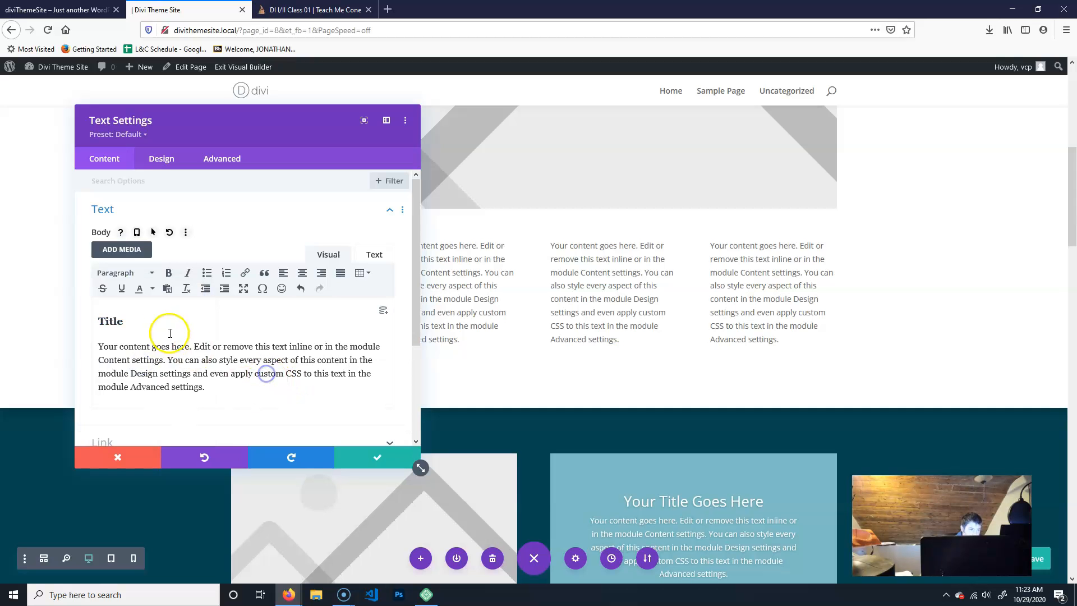
# - Color the body paragraph below the title black, and move the settings window away from the edited column
pyautogui.moveTo(227, 388); pyautogui.dragTo(93, 352)
pyautogui.click(227, 387)
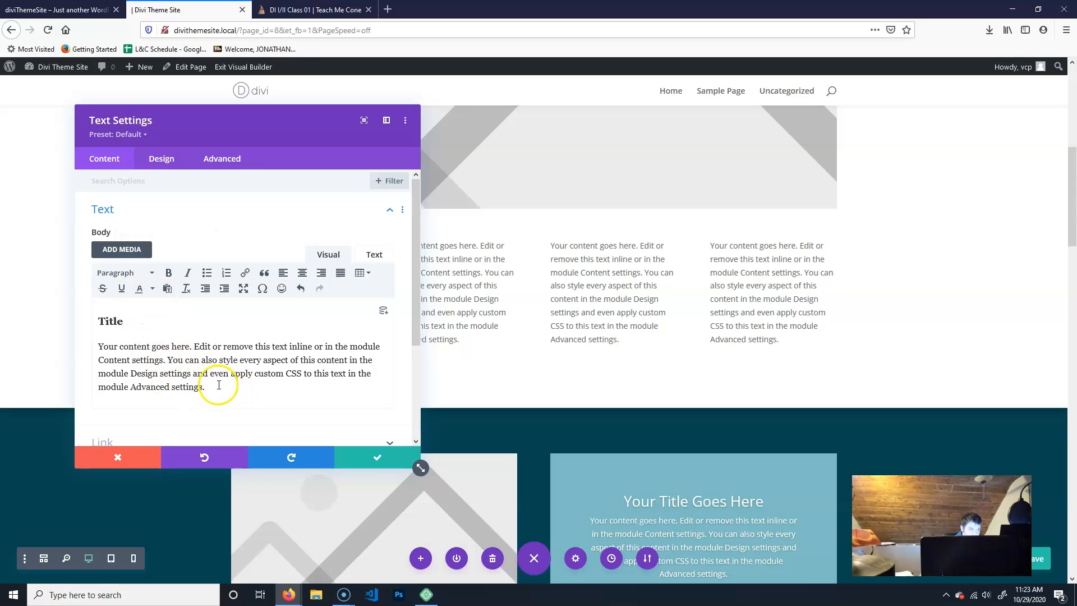
pyautogui.moveTo(216, 387); pyautogui.dragTo(63, 345)
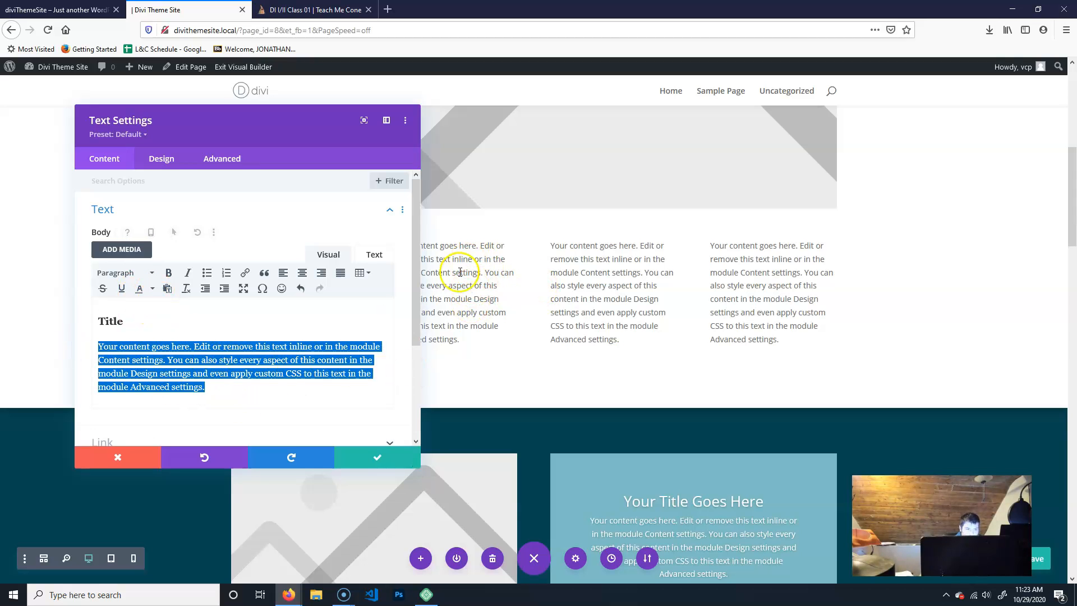
pyautogui.click(262, 383)
pyautogui.moveTo(217, 388); pyautogui.dragTo(49, 347)
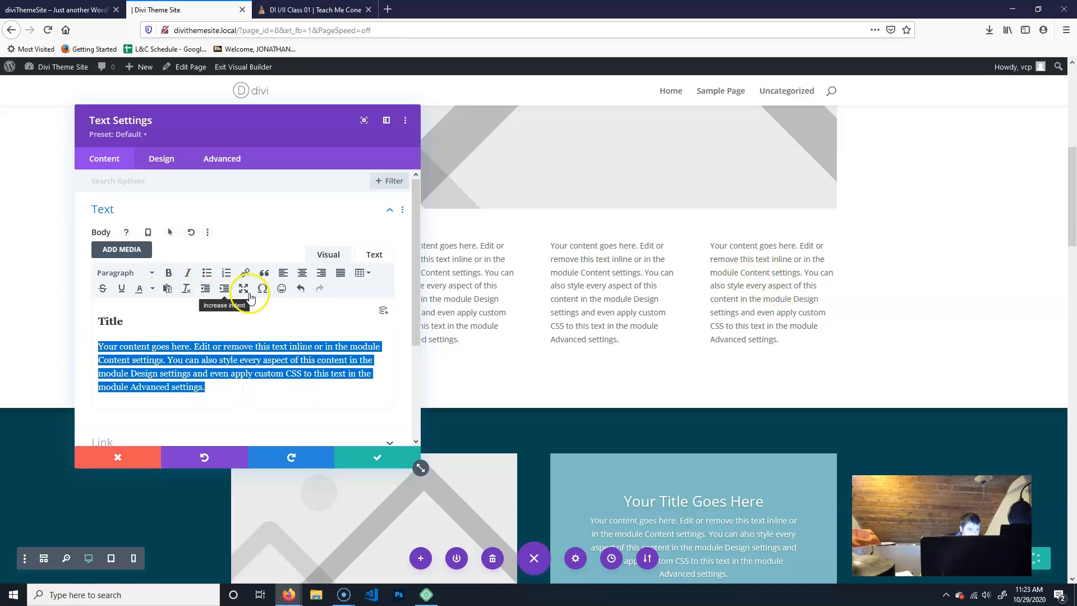
pyautogui.click(152, 289)
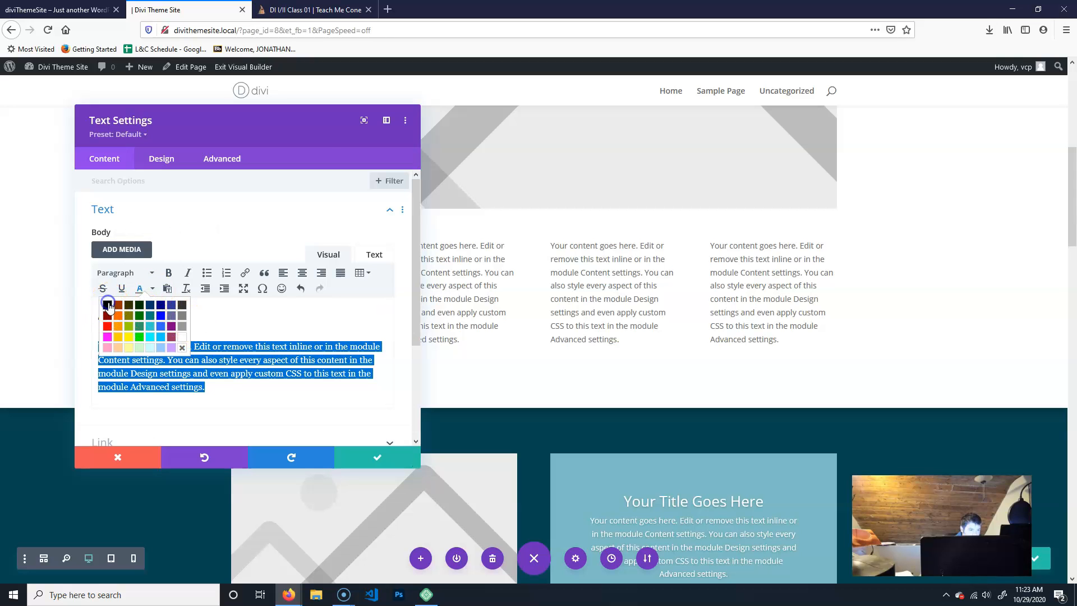
pyautogui.moveTo(331, 120); pyautogui.dragTo(783, 134)
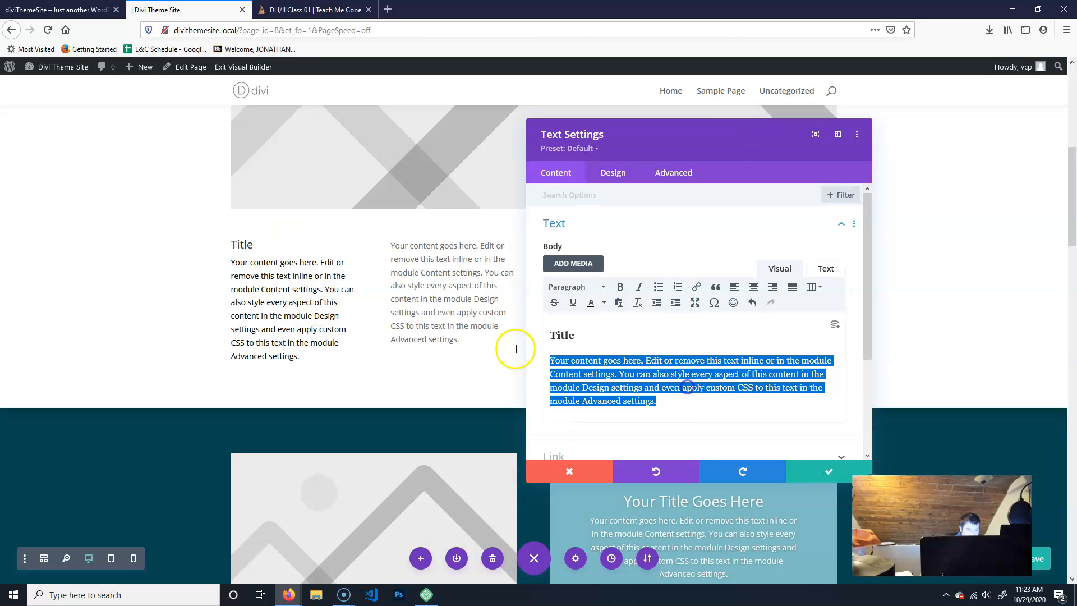
pyautogui.click(590, 411)
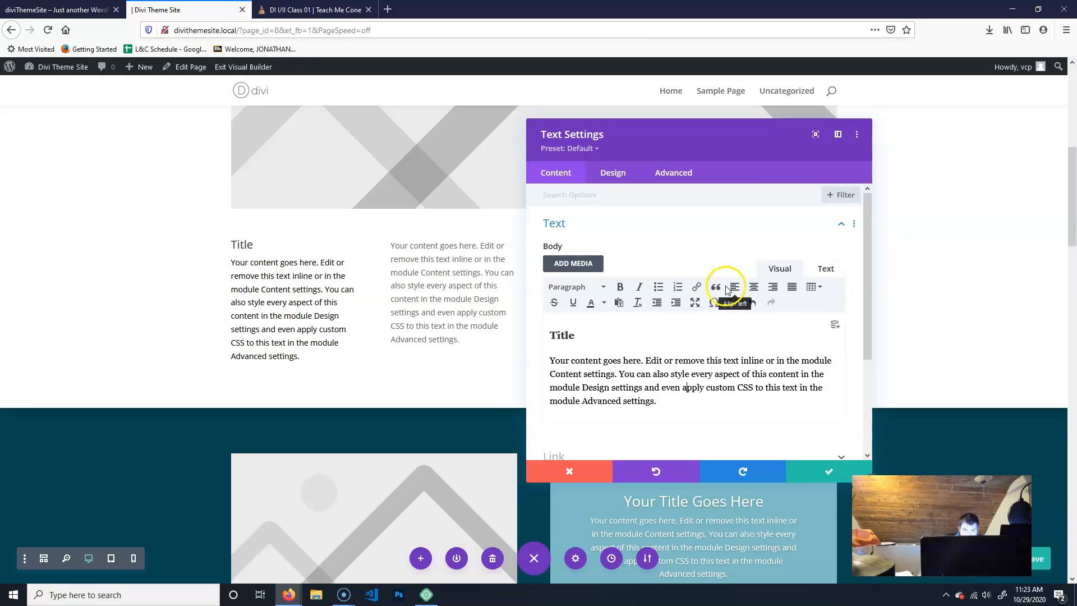
# - Add a bulleted list below the paragraph with the items "sdfasdf", "fasdf" and "fasfds"
pyautogui.click(675, 401)
pyautogui.press('Return')
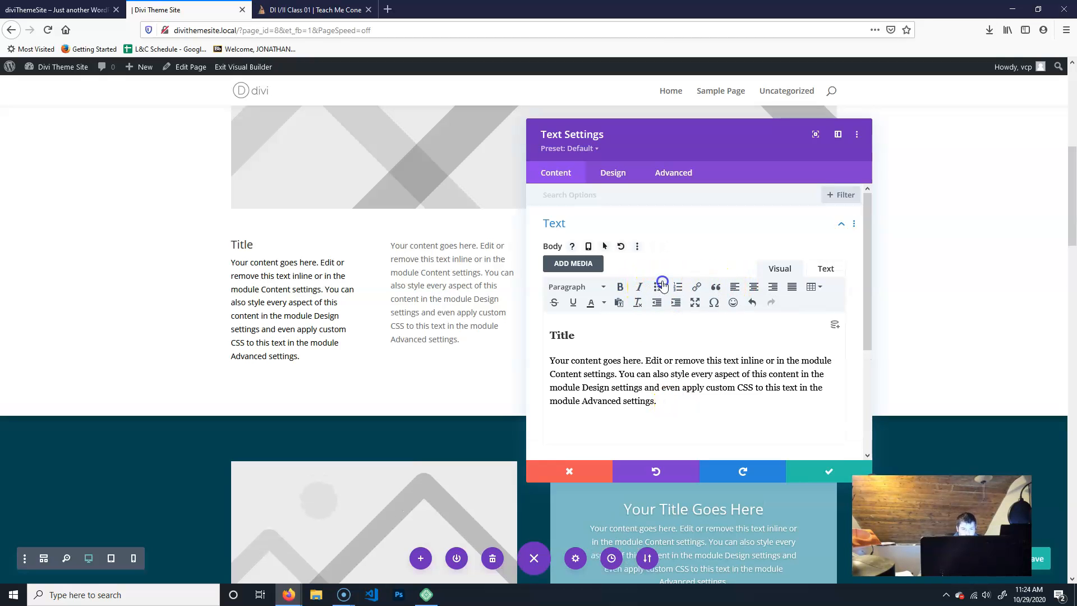
pyautogui.click(658, 286)
pyautogui.write('sdf')
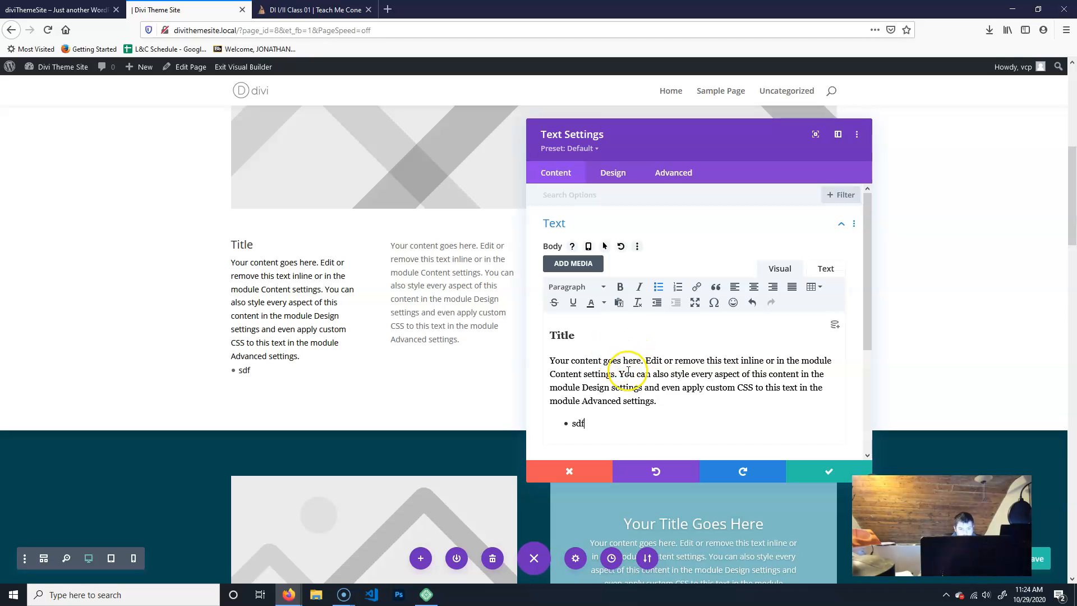
pyautogui.write('asdf')
pyautogui.press('Return')
pyautogui.press('Return')
pyautogui.write('fasfds')
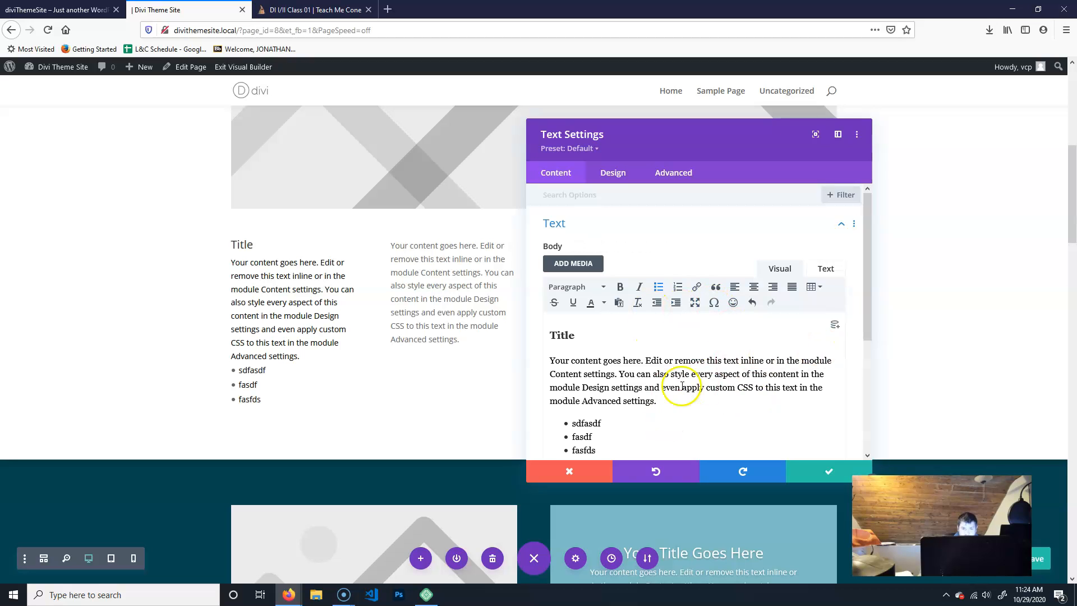
# - Look over the formatted body content and display its HTML source code
pyautogui.scroll(-4, 753, 377)
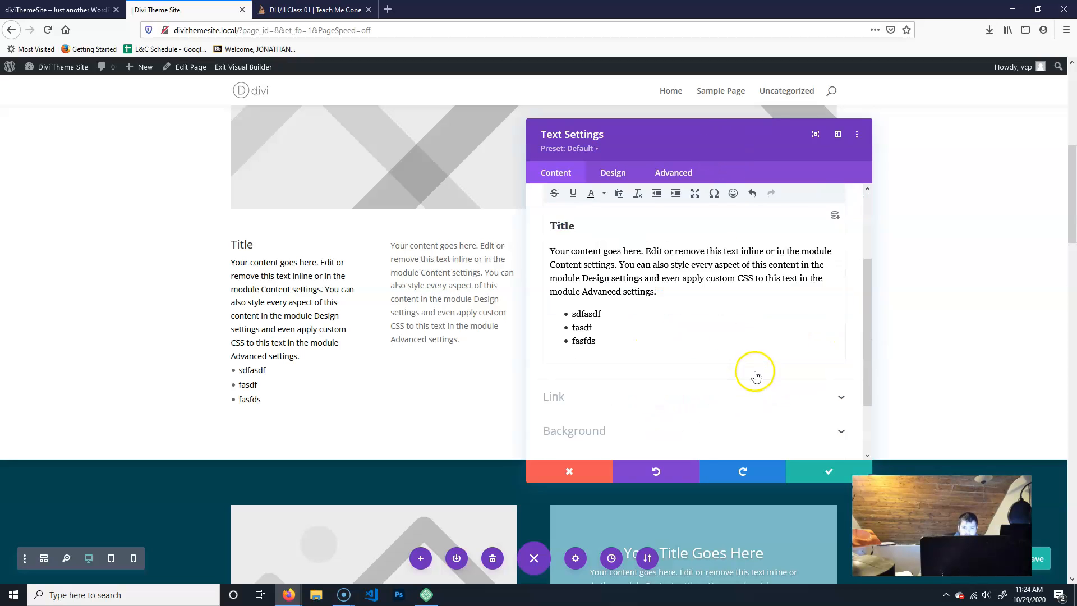
pyautogui.scroll(4, 757, 356)
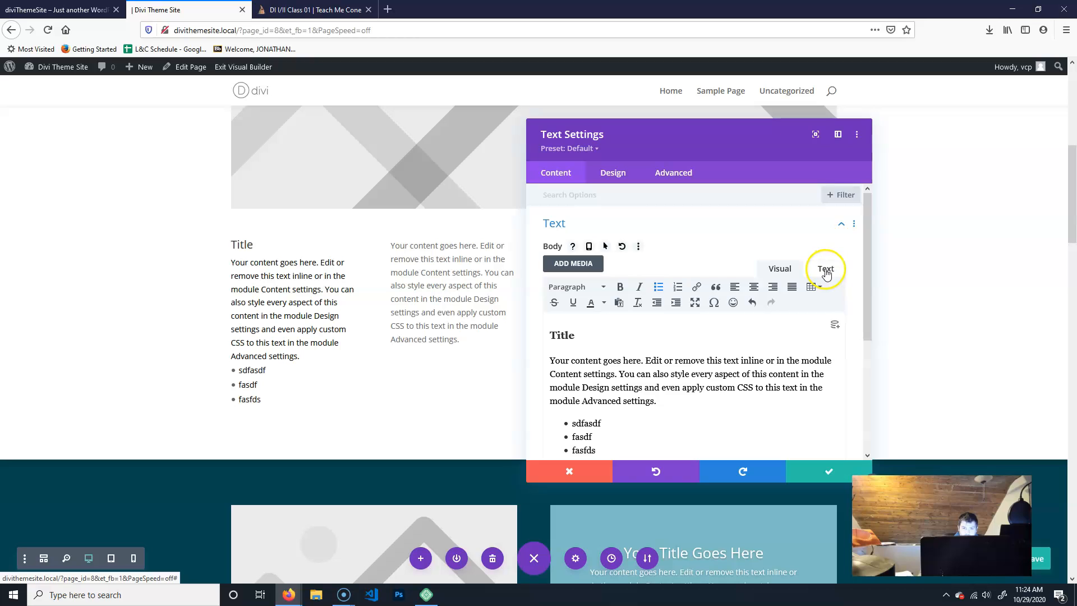
pyautogui.click(826, 270)
pyautogui.scroll(-1, 659, 329)
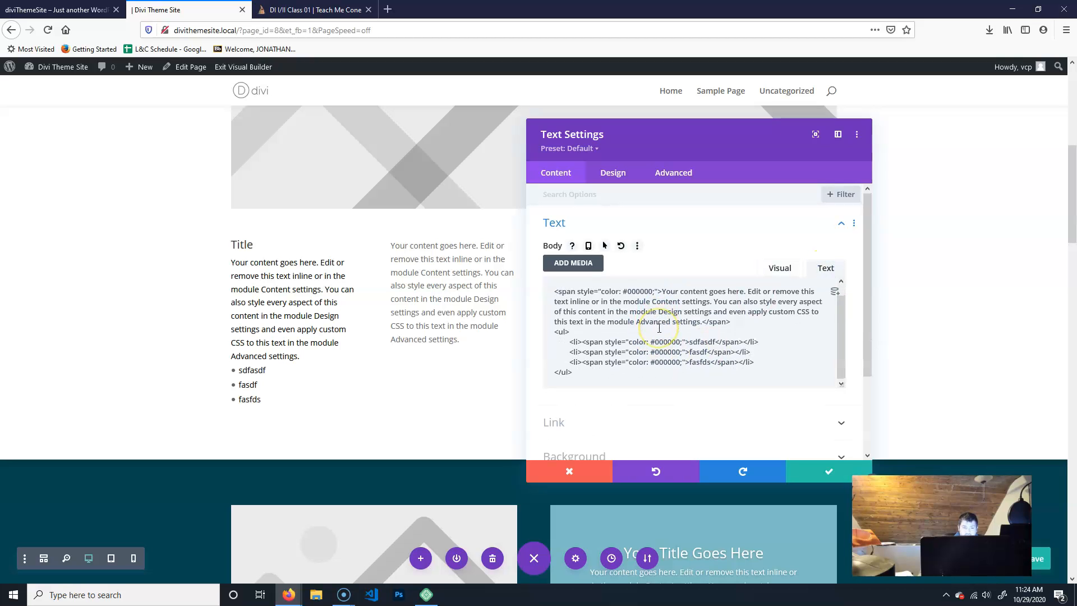
# - Inspect the inline color style in the body's HTML source and return to the visual editor
pyautogui.scroll(1, 661, 327)
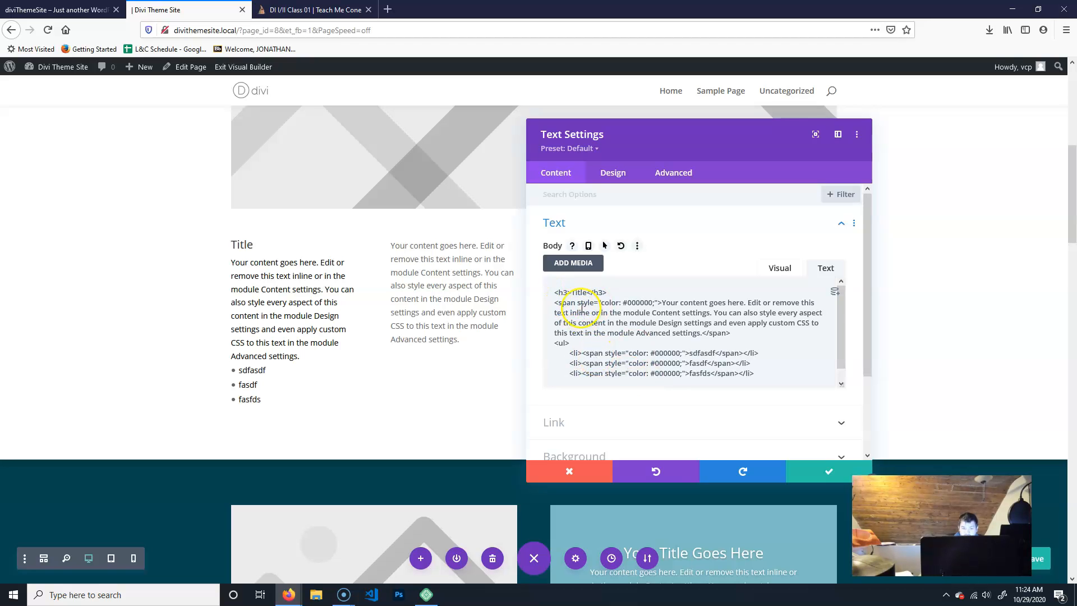
pyautogui.moveTo(609, 296); pyautogui.dragTo(630, 299)
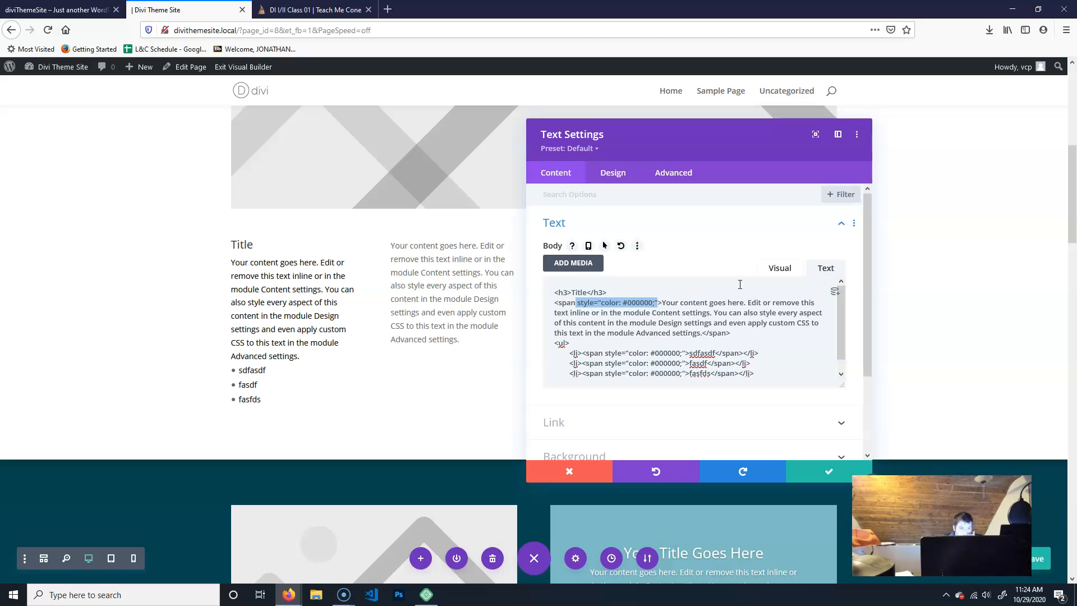
pyautogui.click(654, 324)
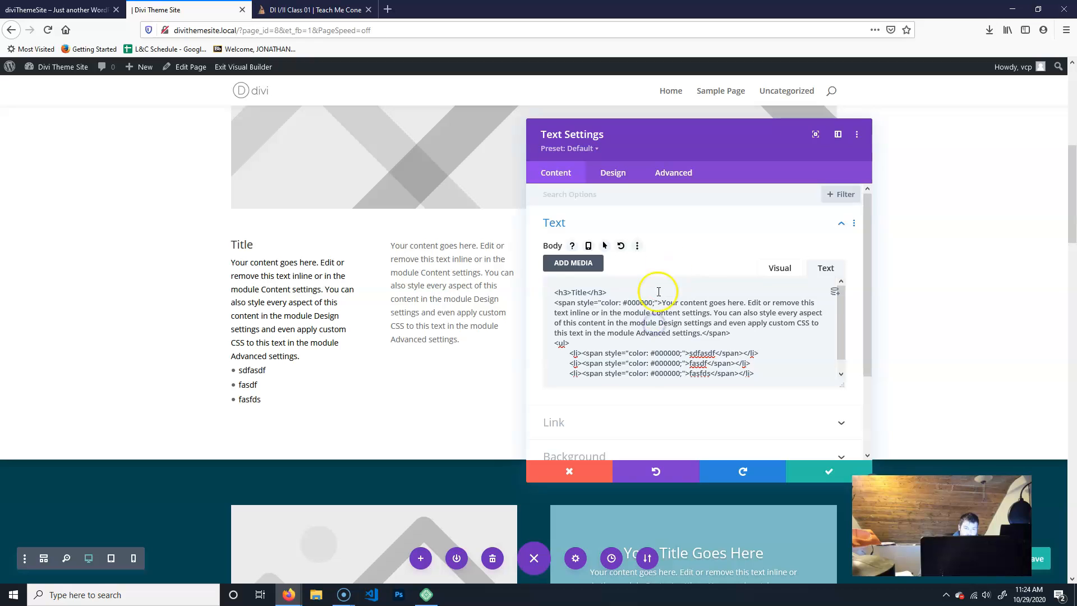
pyautogui.click(778, 268)
# - Check the text module's link options and give the module a yellow background color
pyautogui.scroll(-3, 697, 354)
pyautogui.click(841, 317)
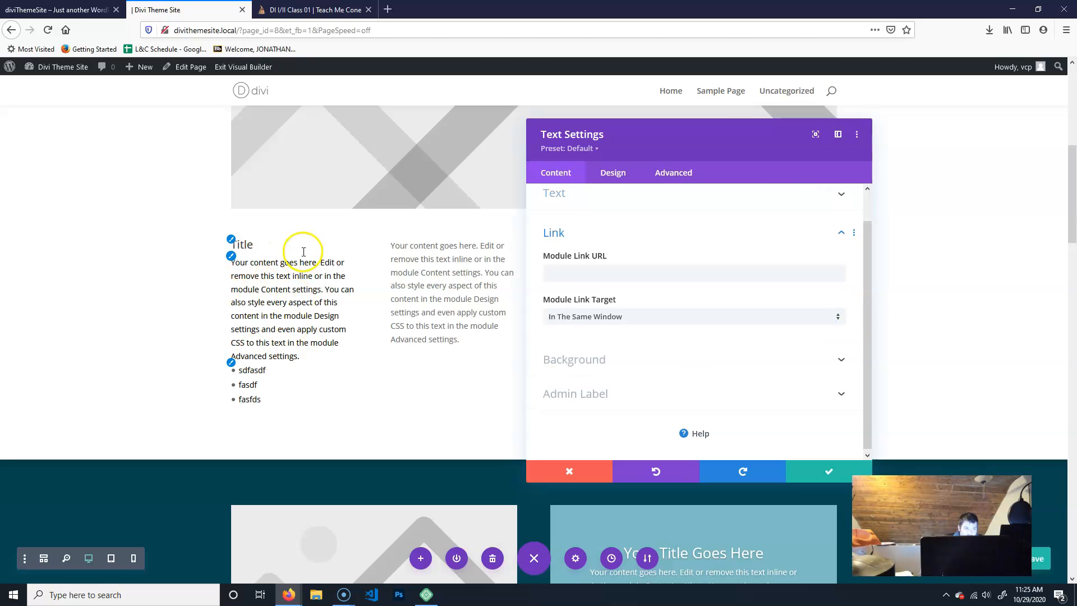
pyautogui.click(840, 234)
pyautogui.click(851, 291)
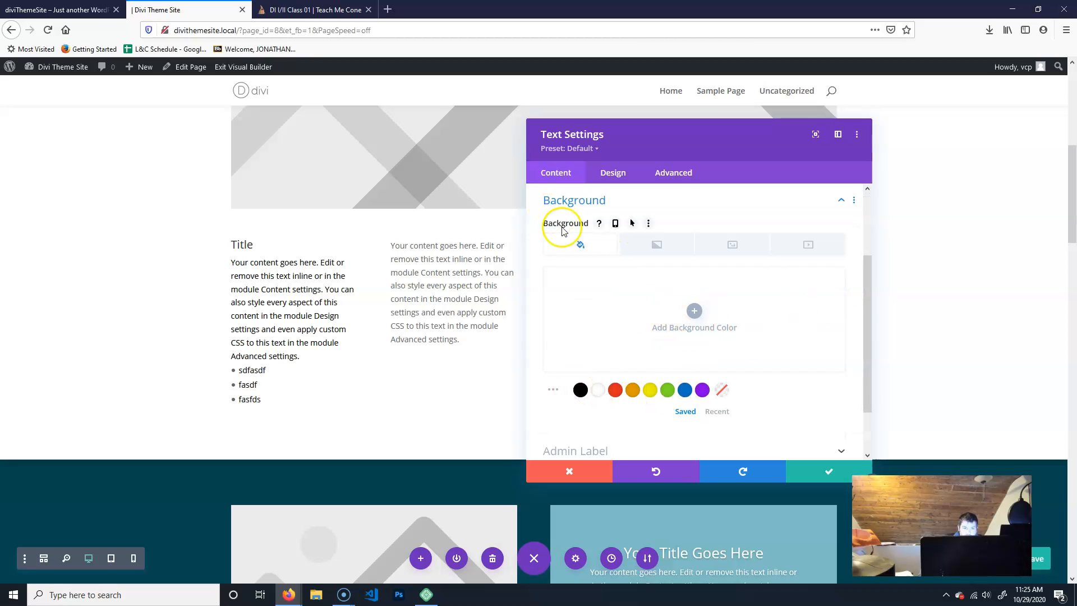
pyautogui.click(652, 388)
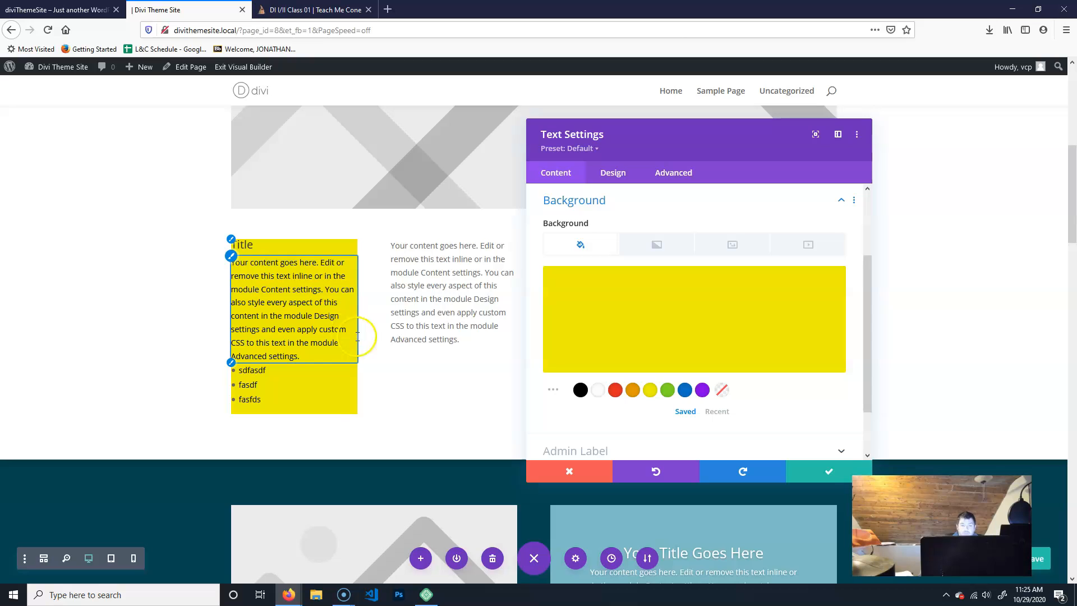
pyautogui.scroll(-5, 631, 396)
pyautogui.scroll(2, 752, 306)
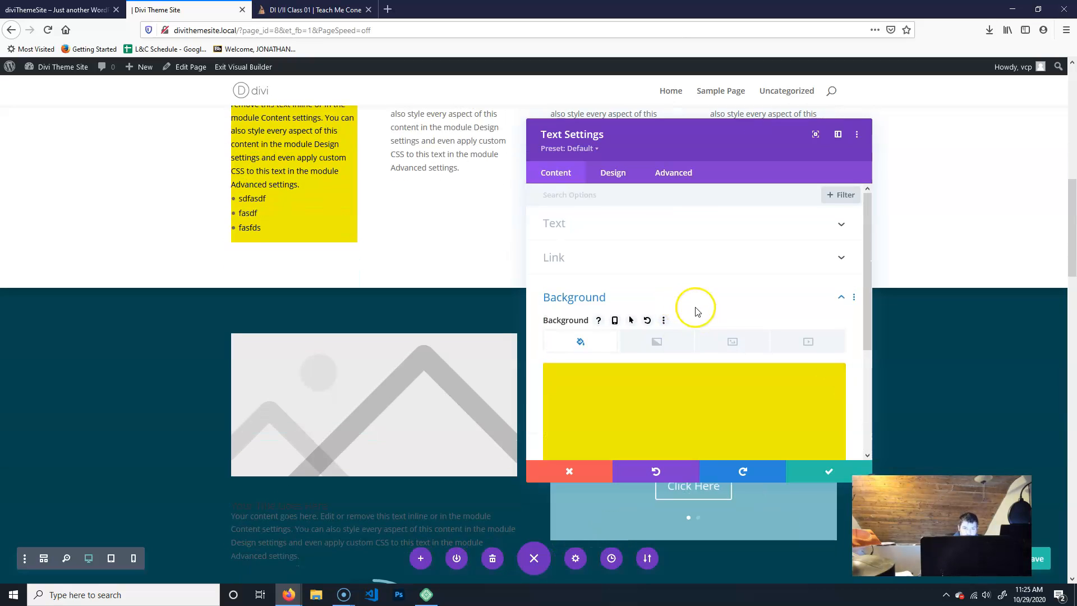
# - Compare the text module's text design options with the formatting tools of its body content editor
pyautogui.click(618, 171)
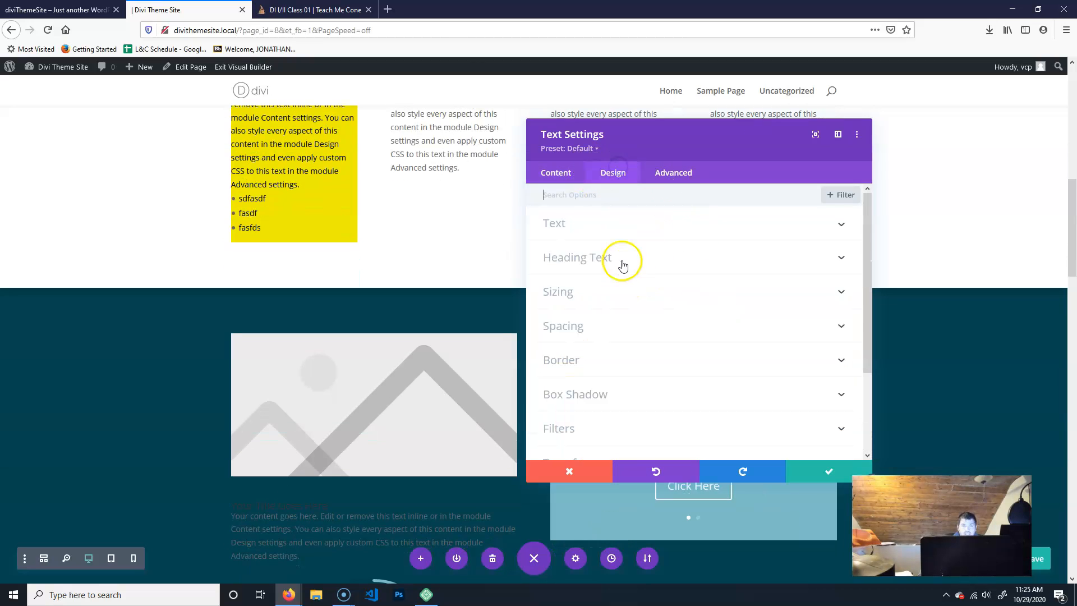
pyautogui.scroll(3, 327, 260)
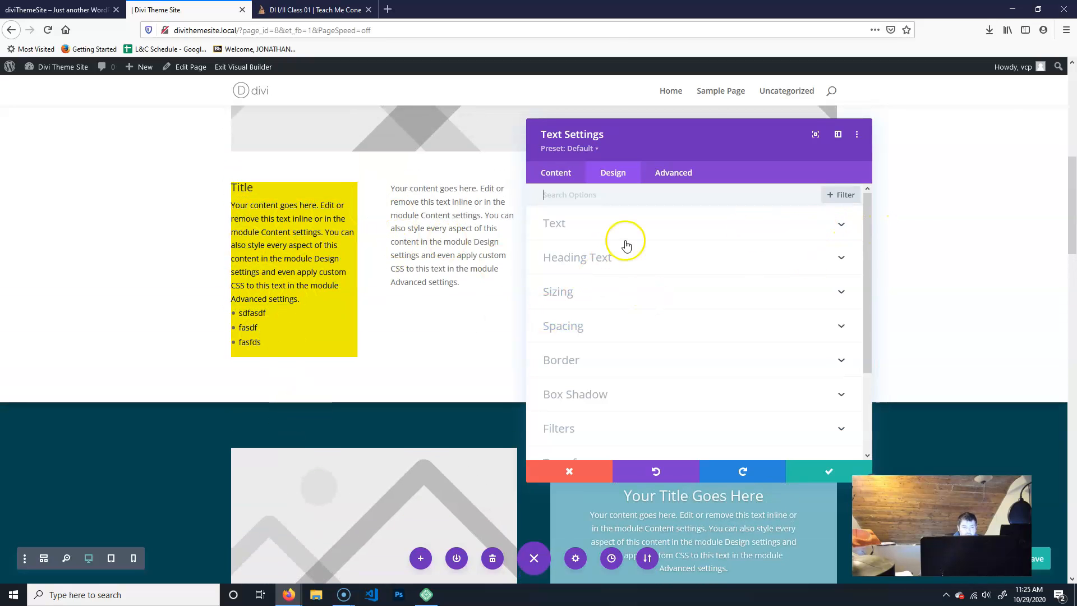
pyautogui.click(657, 228)
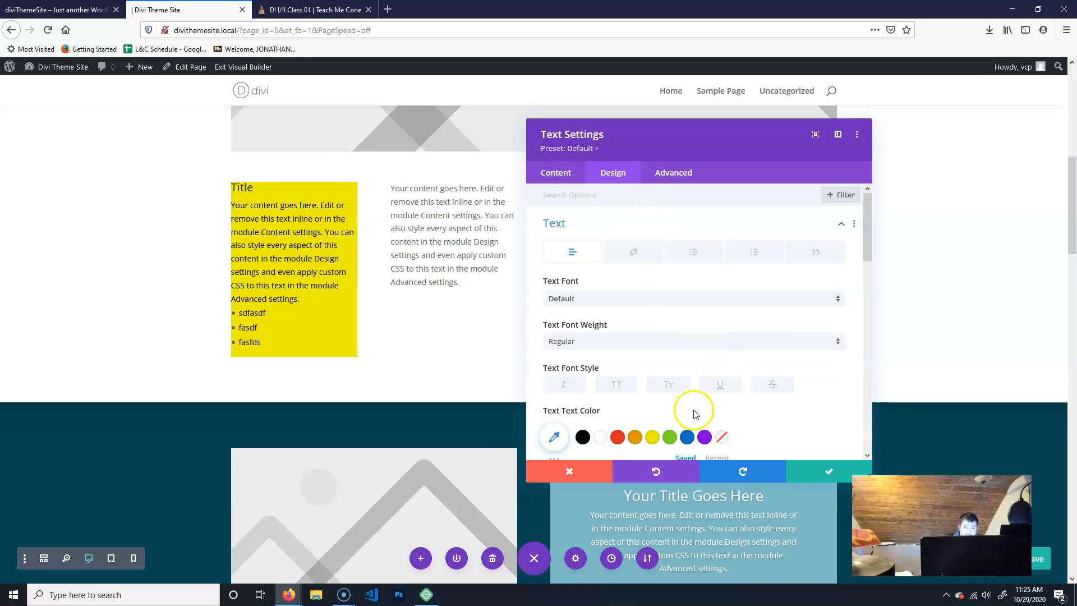
pyautogui.scroll(-3, 647, 322)
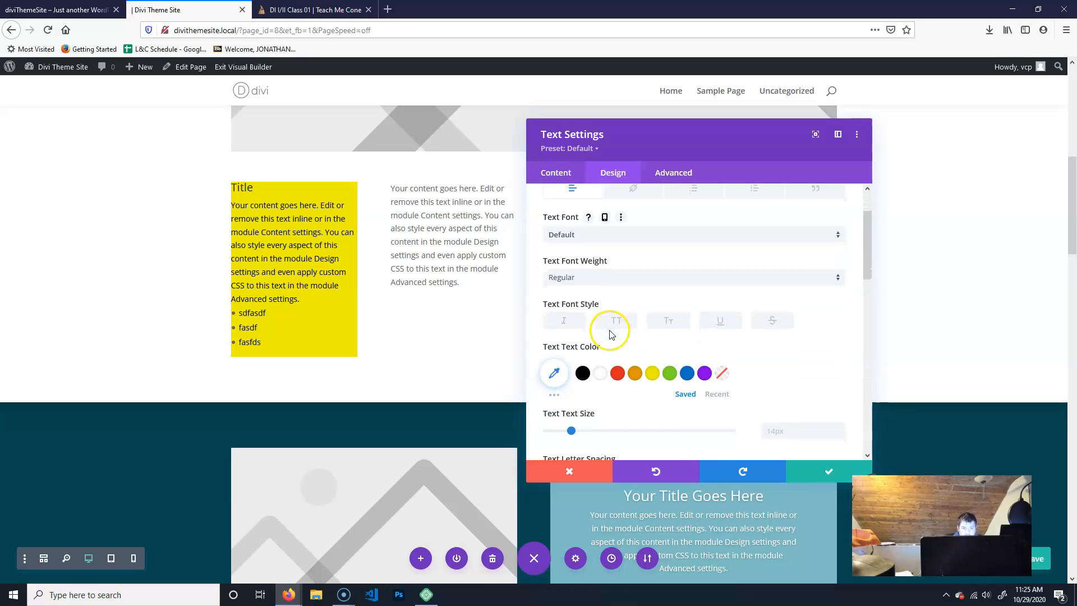
pyautogui.click(570, 178)
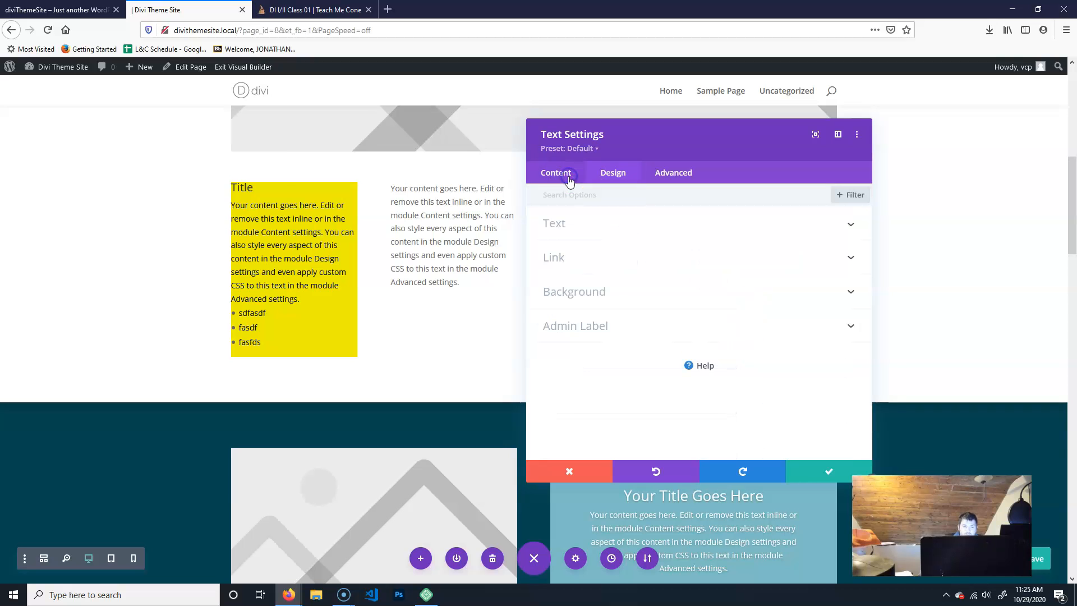
pyautogui.click(616, 225)
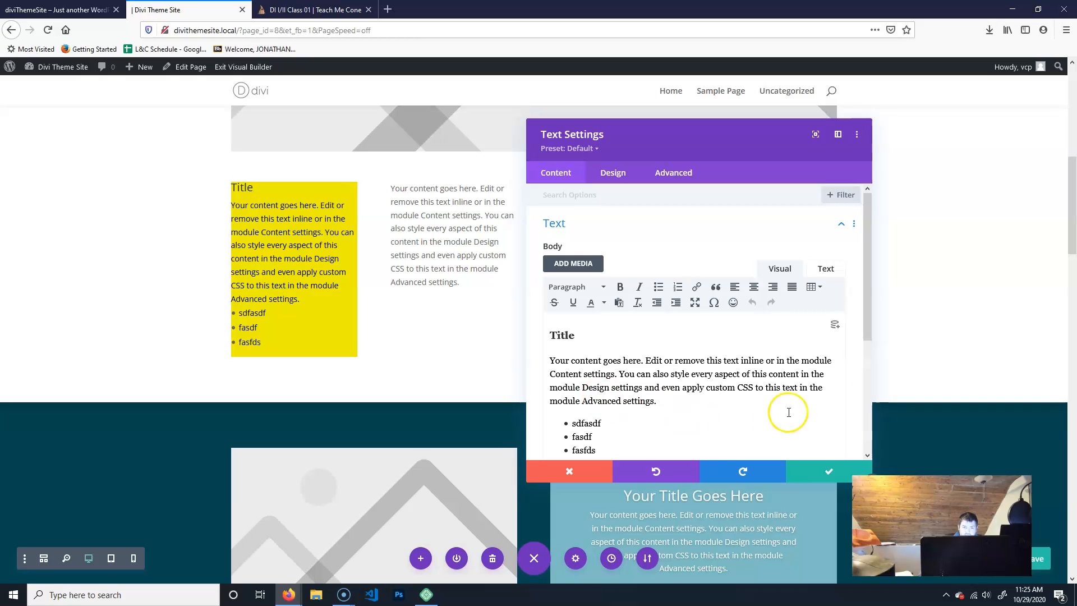
pyautogui.moveTo(599, 252)
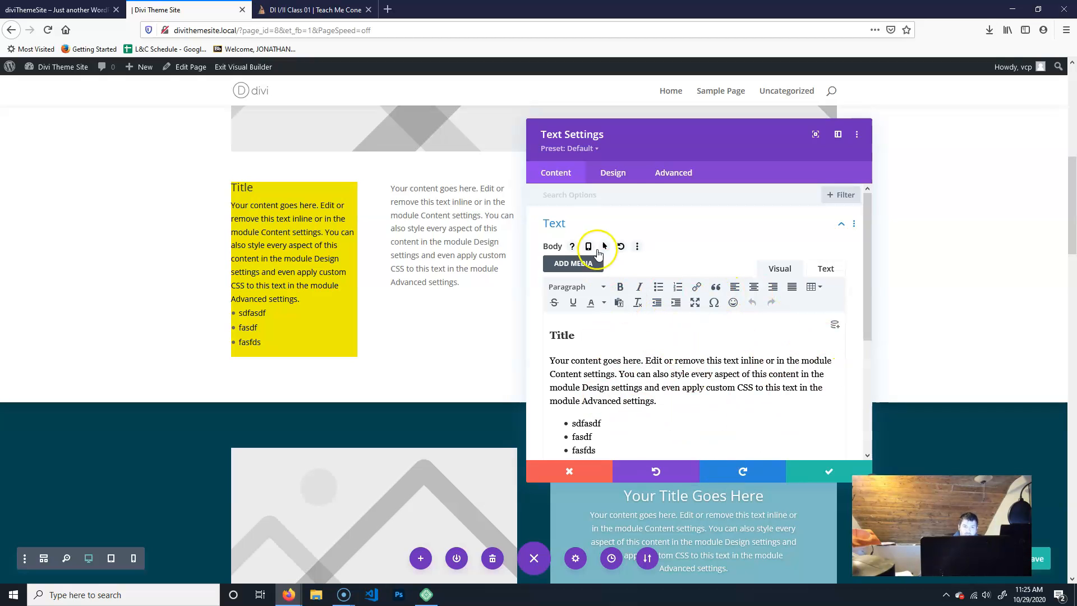
# - Review the module's text design options for font, weight, style, color, size, spacing, shadow and alignment
pyautogui.click(603, 171)
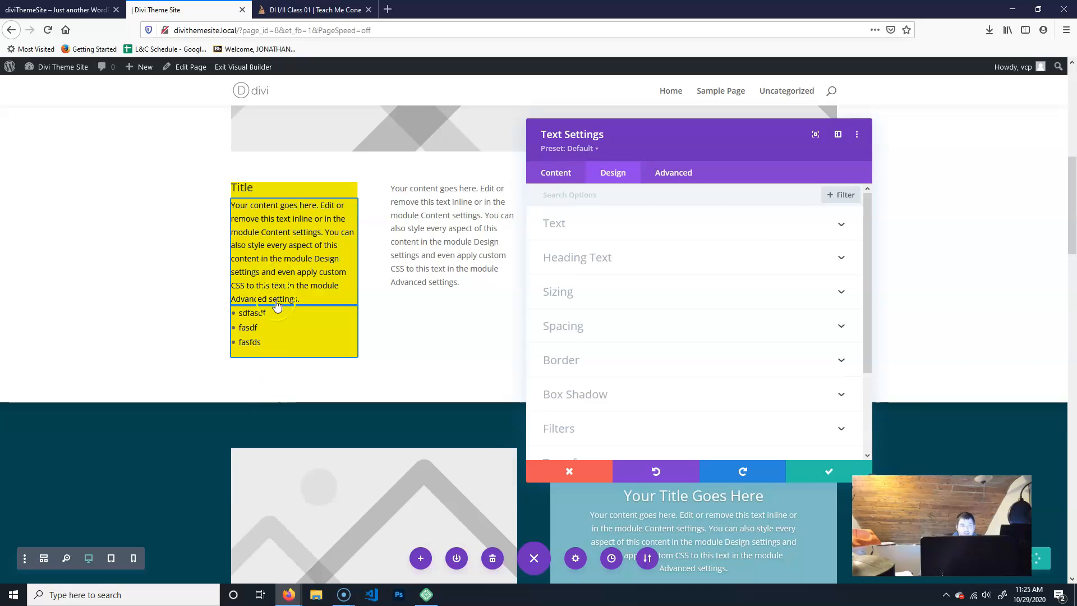
pyautogui.click(840, 225)
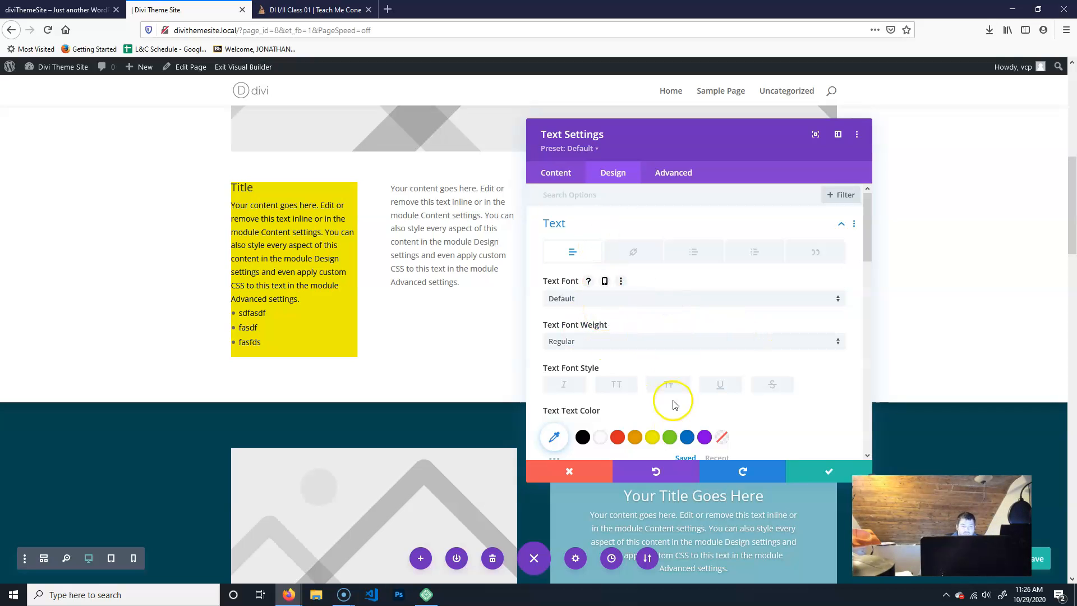
pyautogui.scroll(-1, 754, 352)
pyautogui.scroll(-3, 754, 352)
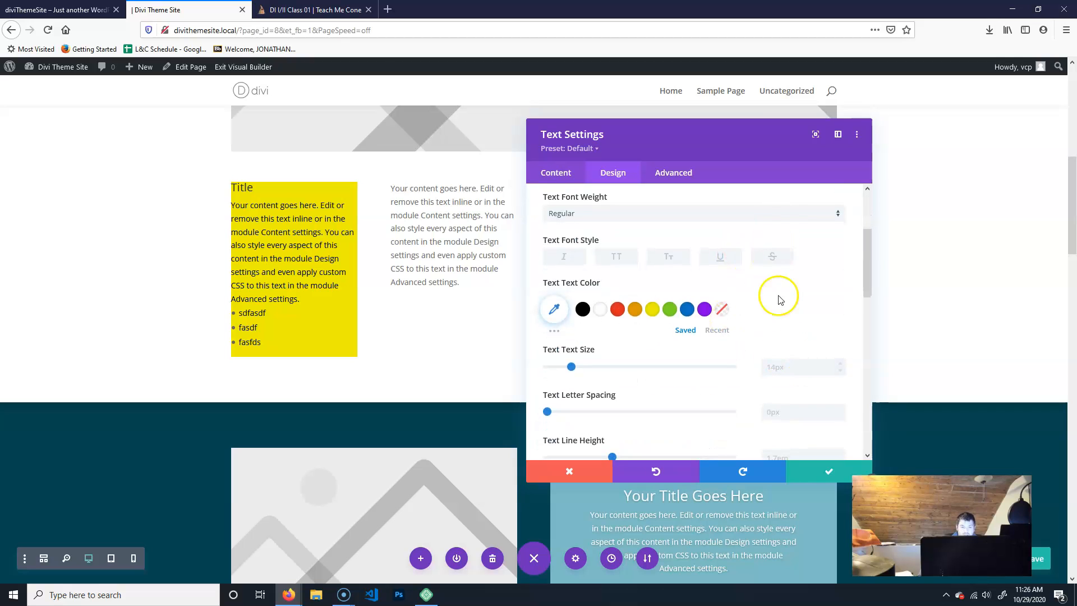
pyautogui.scroll(-1, 721, 337)
pyautogui.scroll(-3, 716, 334)
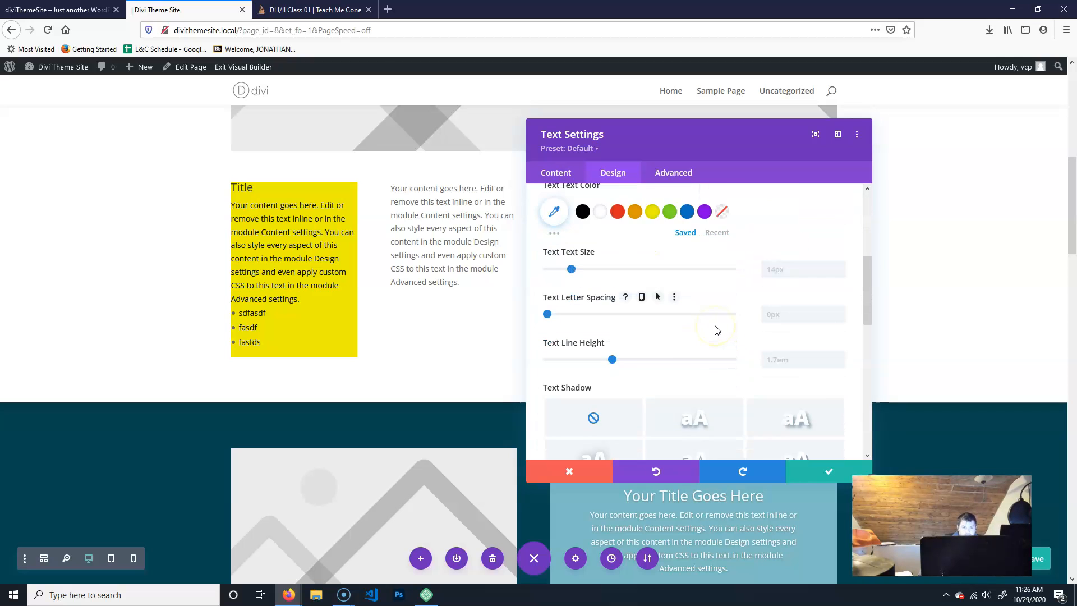
pyautogui.scroll(-5, 625, 331)
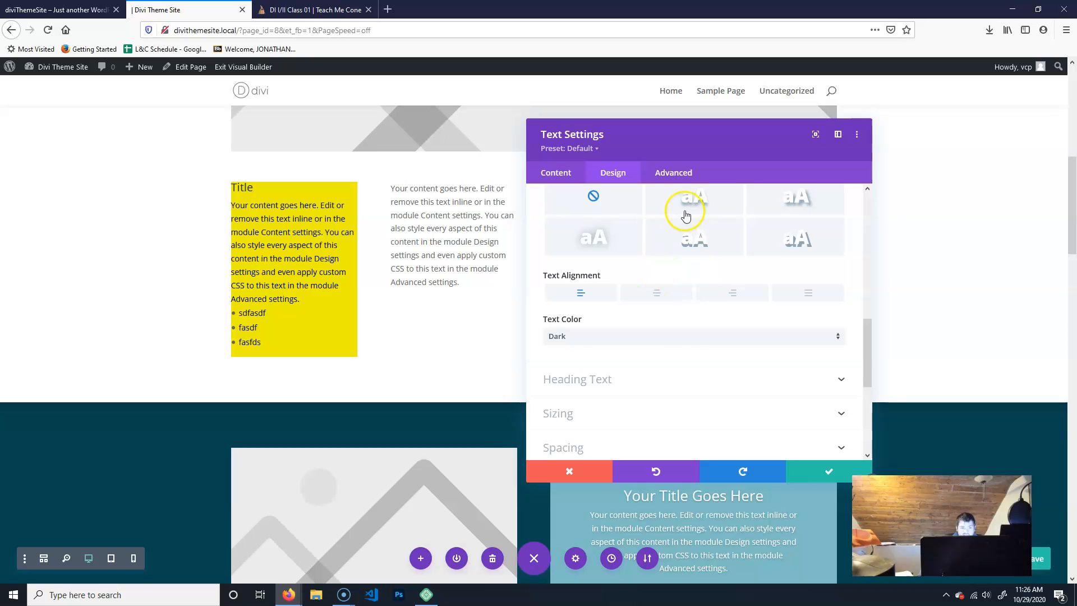
# - Review the heading text design options of the text module and close its settings
pyautogui.click(742, 380)
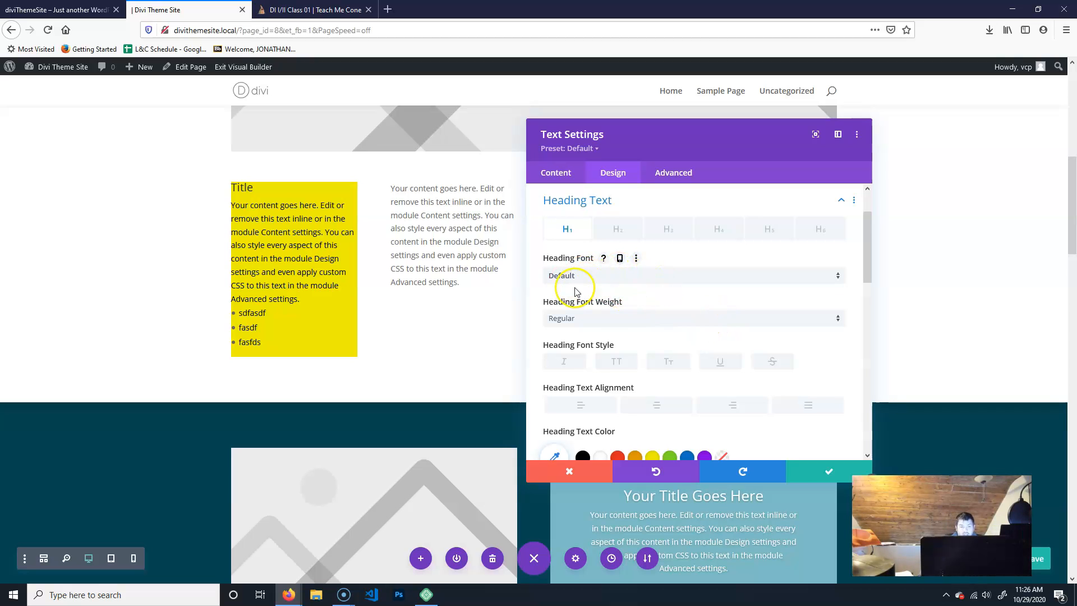
pyautogui.scroll(-5, 726, 356)
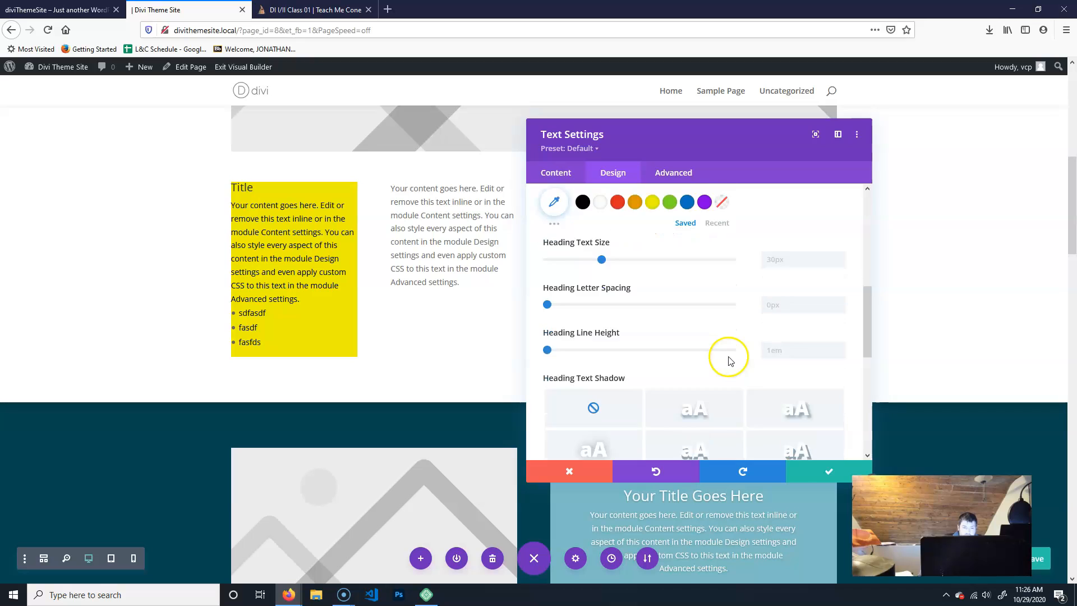
pyautogui.scroll(-2, 726, 347)
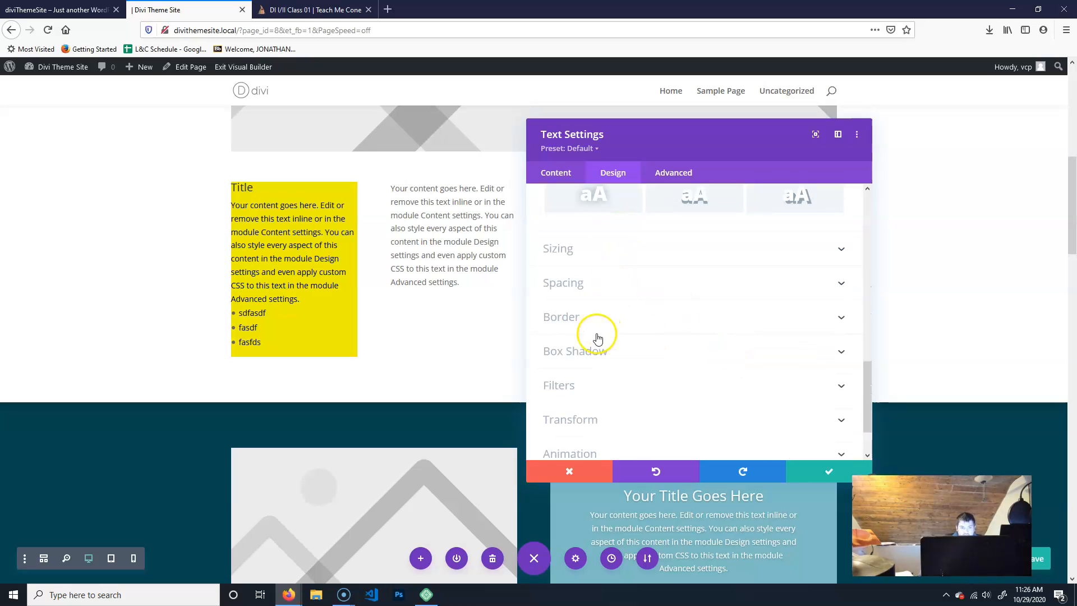
pyautogui.scroll(6, 704, 252)
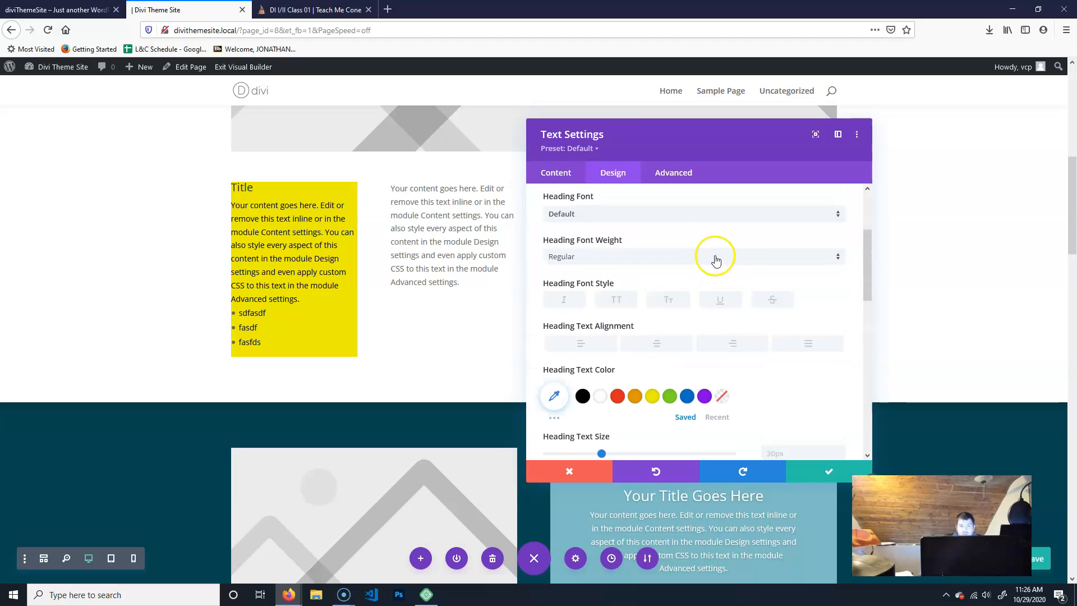
pyautogui.scroll(3, 706, 241)
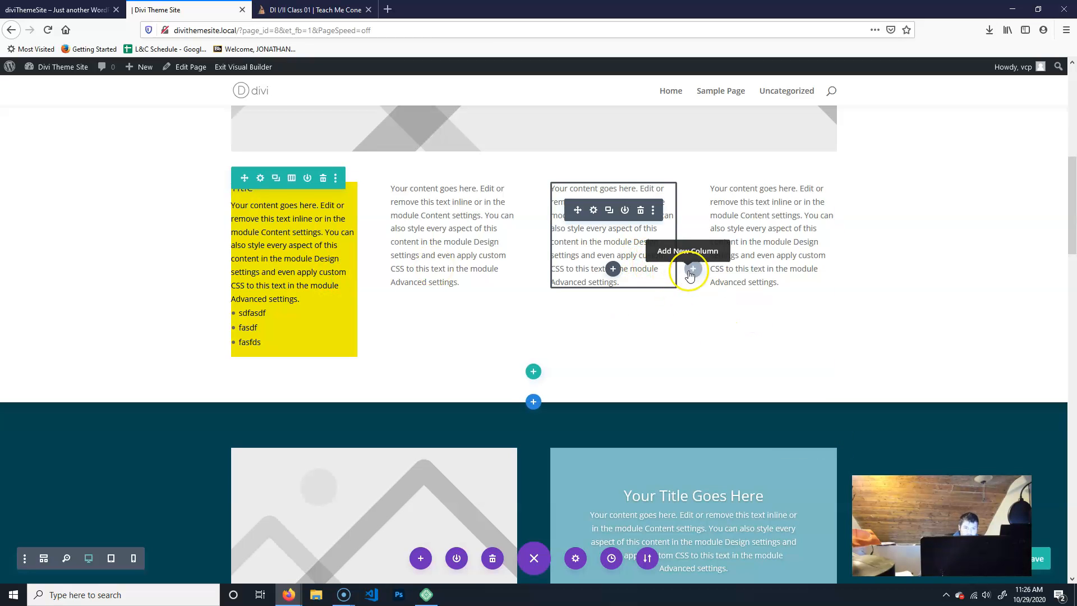
# - Open the settings of the large image module above the text columns, view its content options and close them
pyautogui.scroll(6, 446, 282)
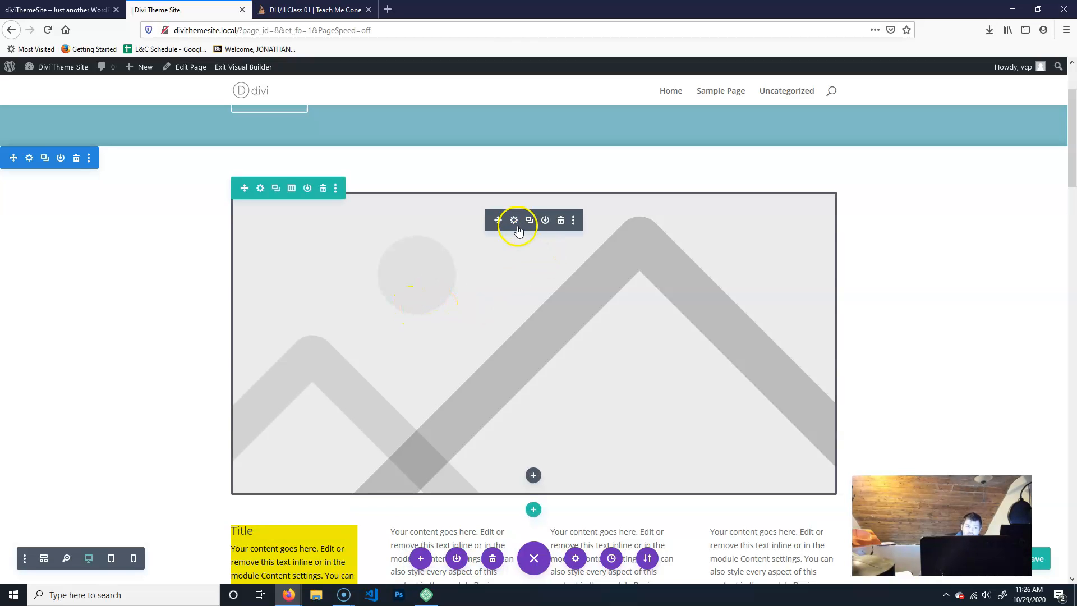
pyautogui.click(514, 220)
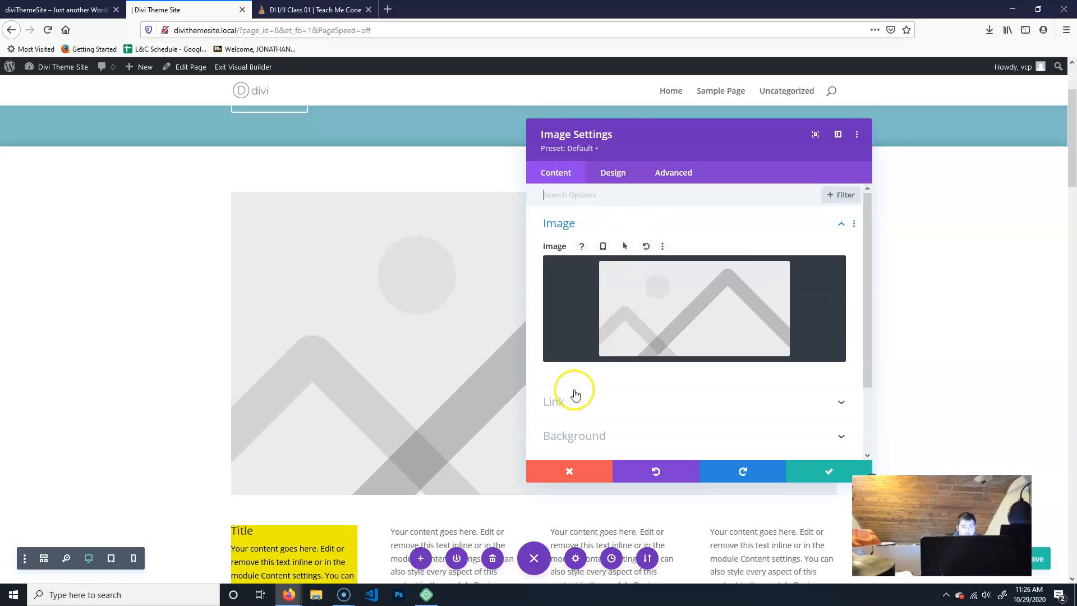
pyautogui.scroll(-2, 650, 365)
pyautogui.scroll(2, 673, 359)
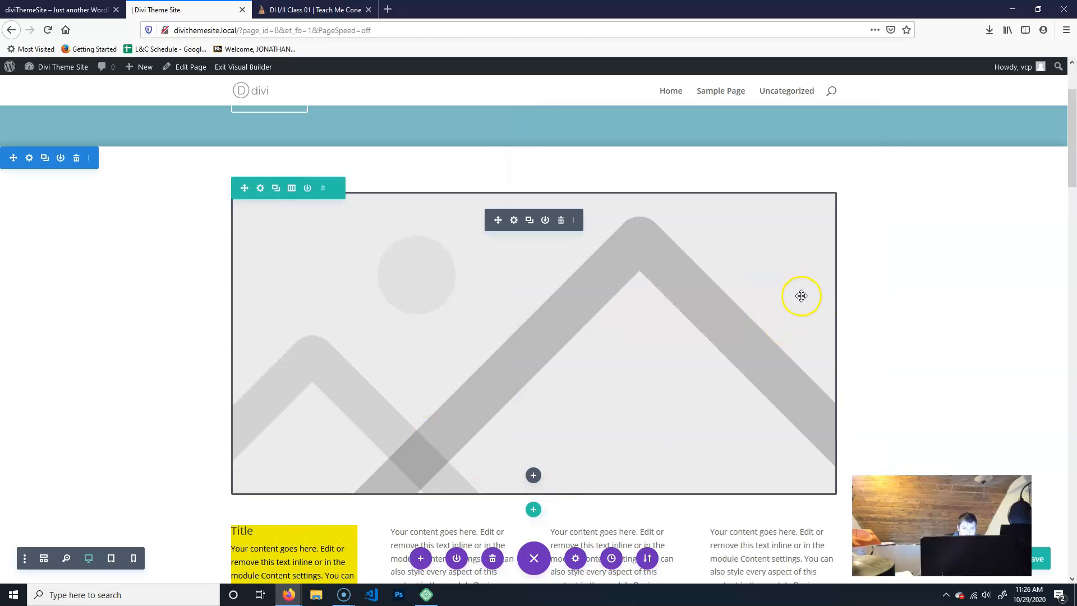
# - Look over the whole page from header to footer and save the page
pyautogui.scroll(-15, 901, 255)
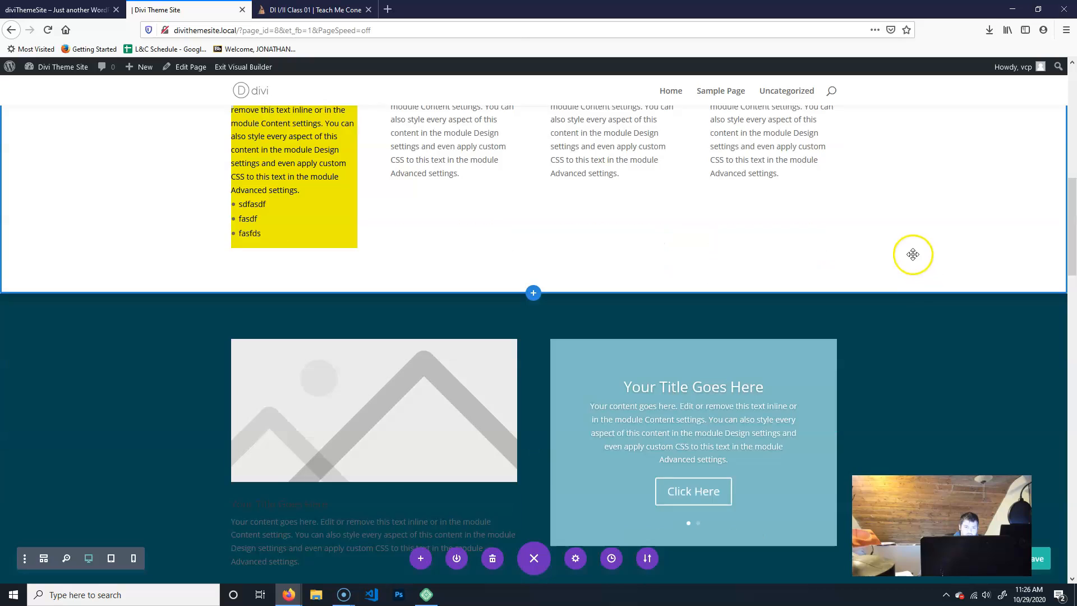
pyautogui.scroll(-5, 916, 263)
pyautogui.scroll(-5, 909, 259)
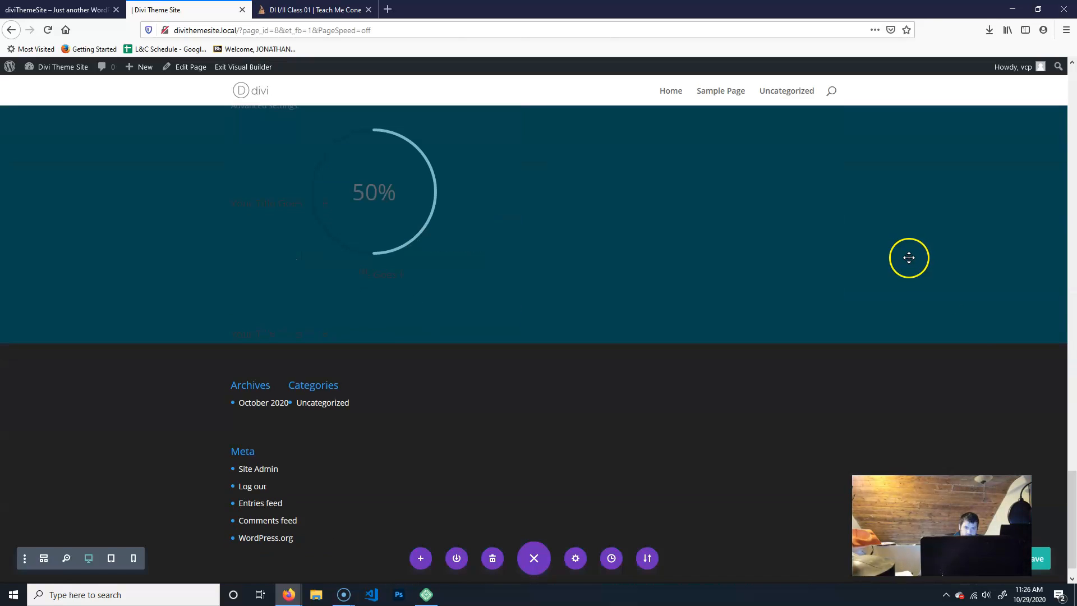
pyautogui.scroll(10, 861, 219)
pyautogui.scroll(15, 850, 183)
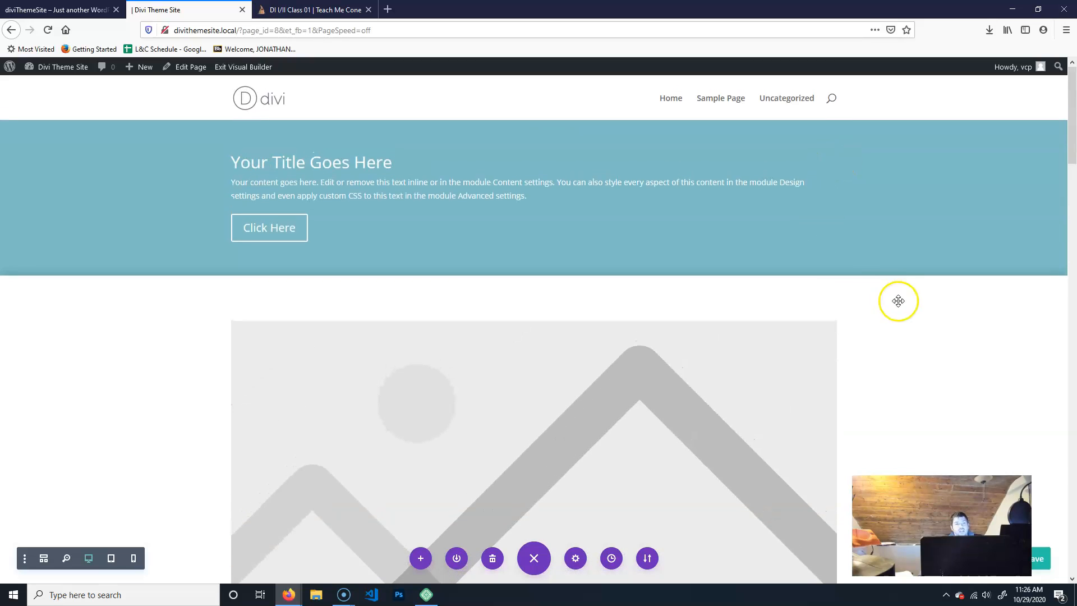
pyautogui.click(1045, 564)
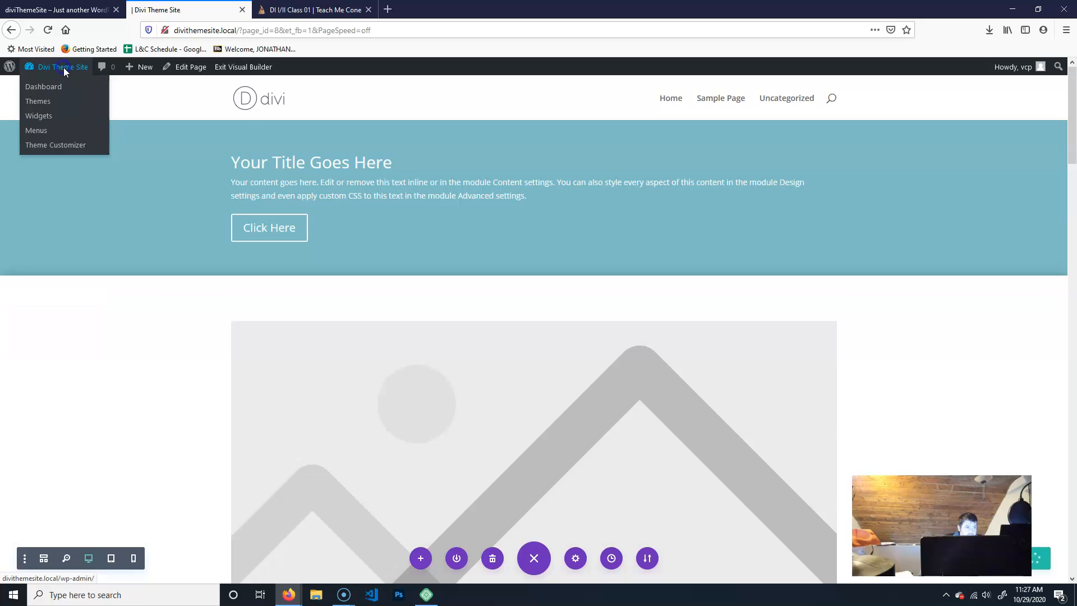
# - Exit the visual builder and view the live page down to the text columns
pyautogui.click(64, 70)
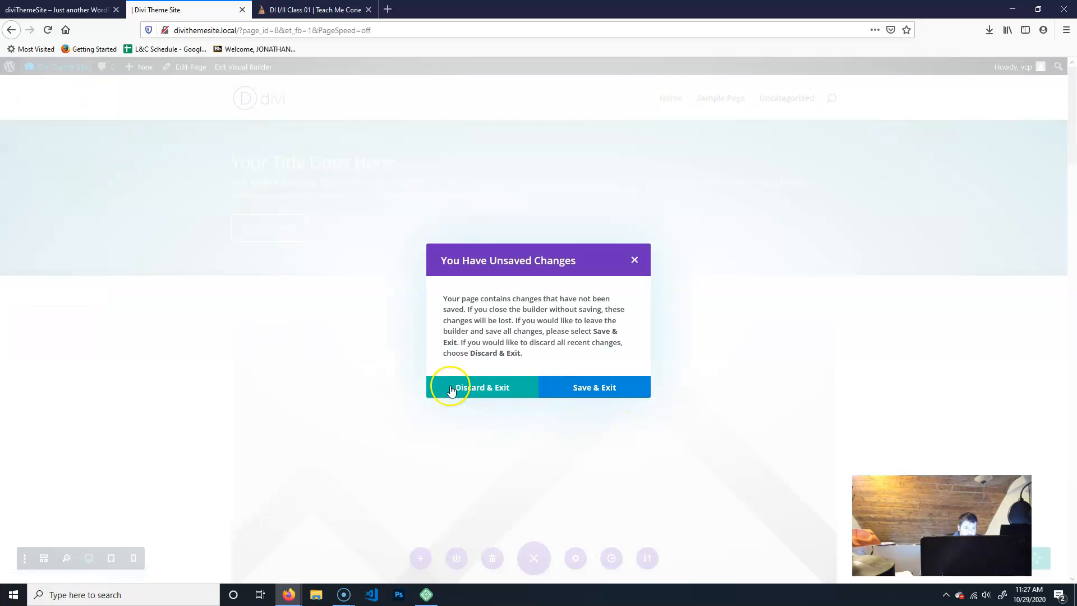
pyautogui.click(634, 261)
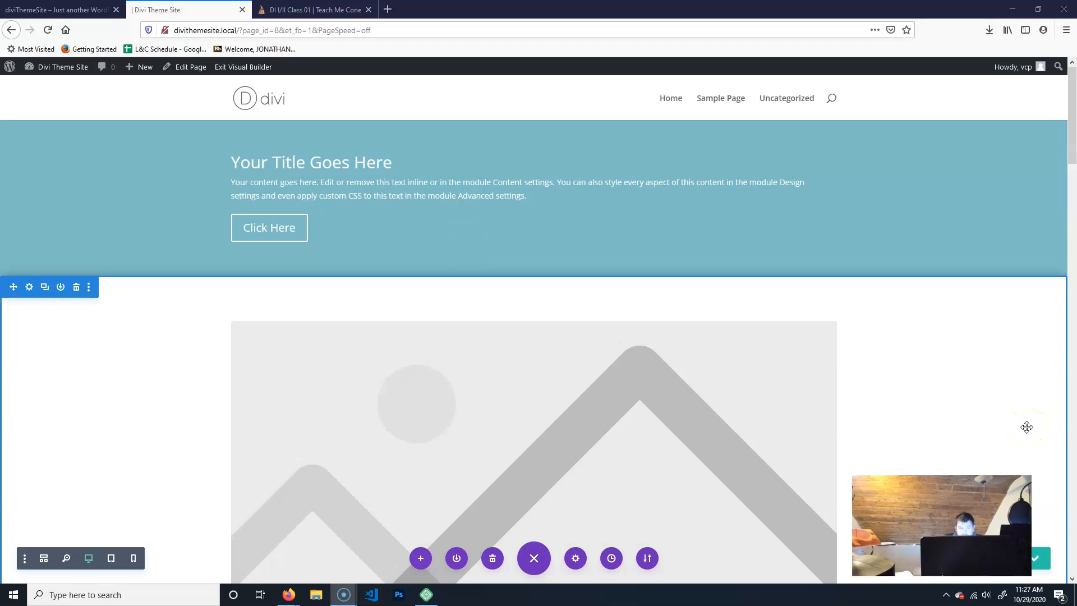
pyautogui.click(230, 67)
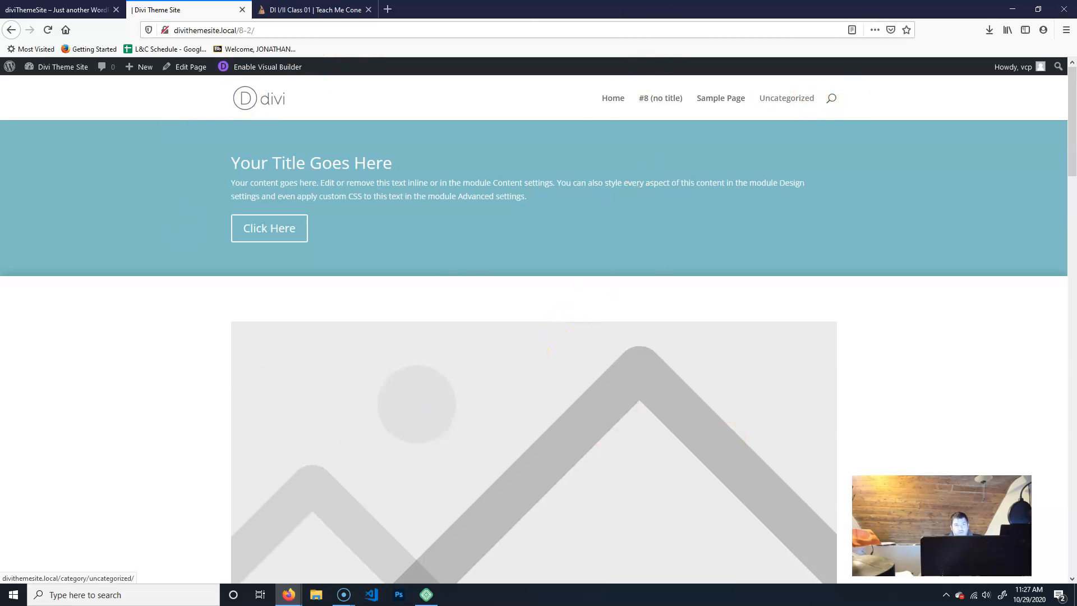
pyautogui.scroll(-15, 647, 267)
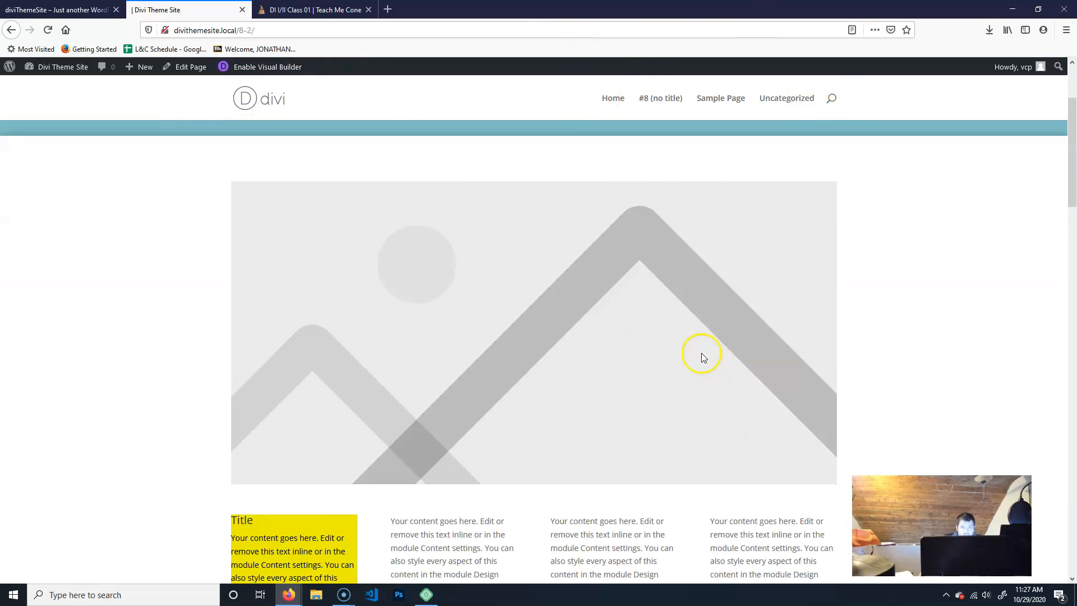
# - Open the site's Pages list and quick-edit the untitled Divi page, setting both its title and slug to homepage, and update it
pyautogui.scroll(5, 677, 318)
pyautogui.scroll(-8, 679, 322)
pyautogui.scroll(11, 587, 277)
pyautogui.scroll(-8, 527, 318)
pyautogui.scroll(12, 483, 319)
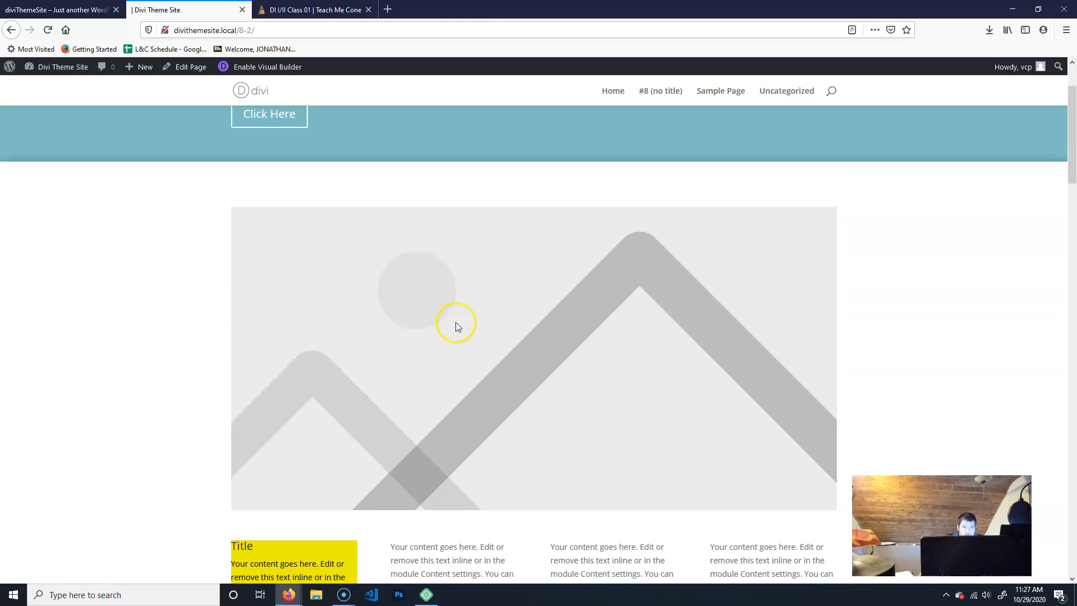
pyautogui.click(79, 70)
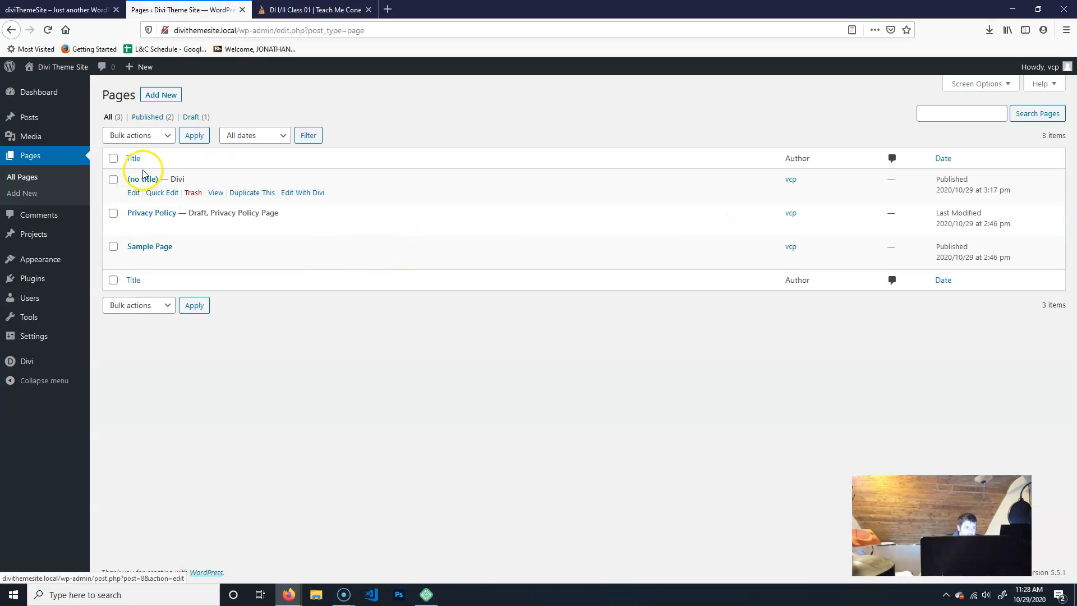
pyautogui.click(162, 193)
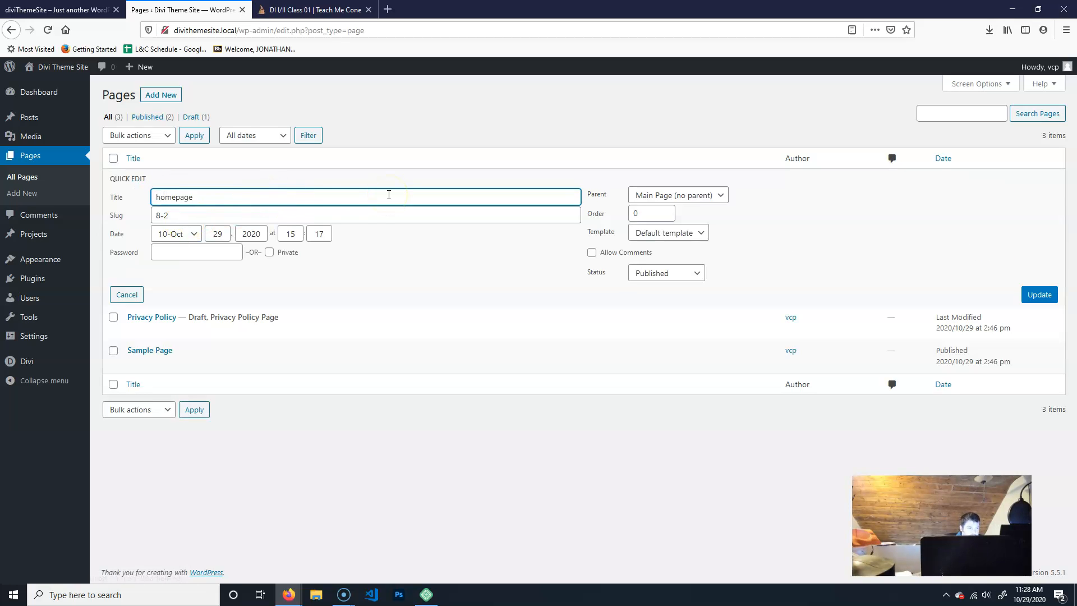
pyautogui.moveTo(173, 216); pyautogui.dragTo(83, 200)
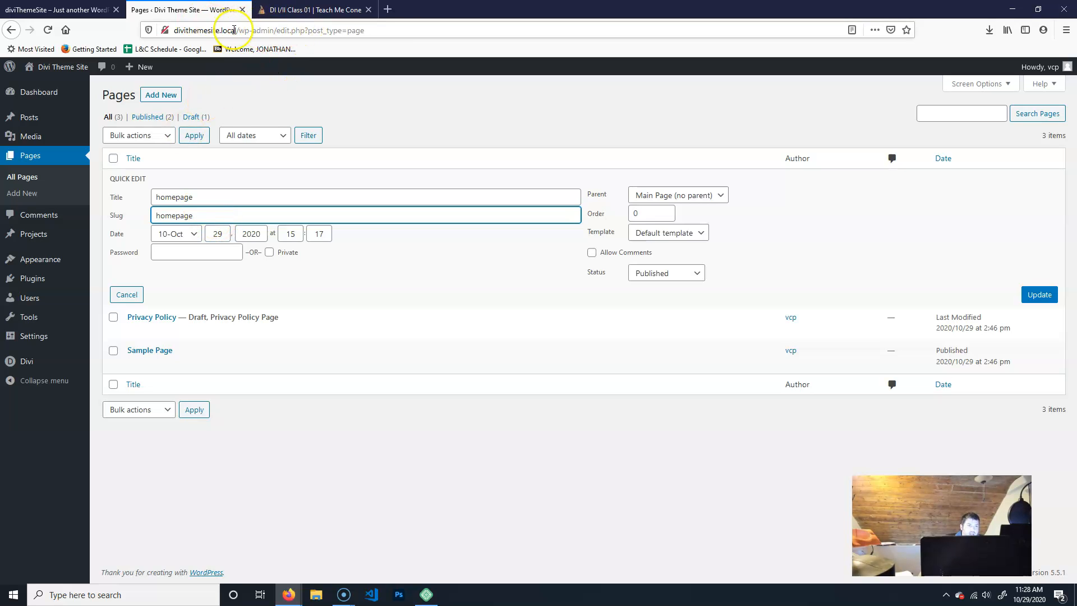
pyautogui.click(197, 194)
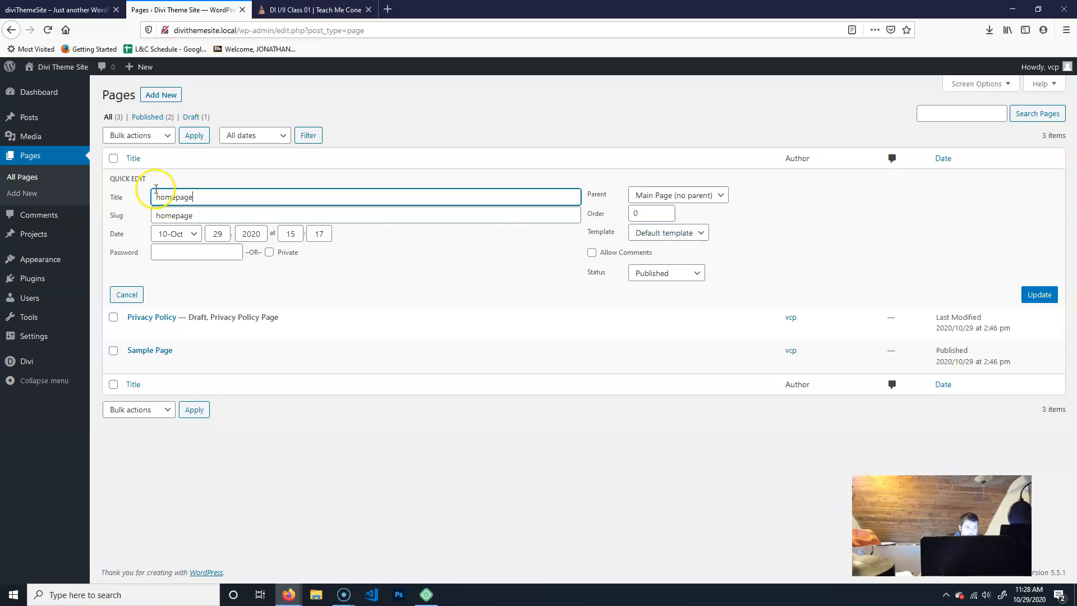
pyautogui.click(1038, 294)
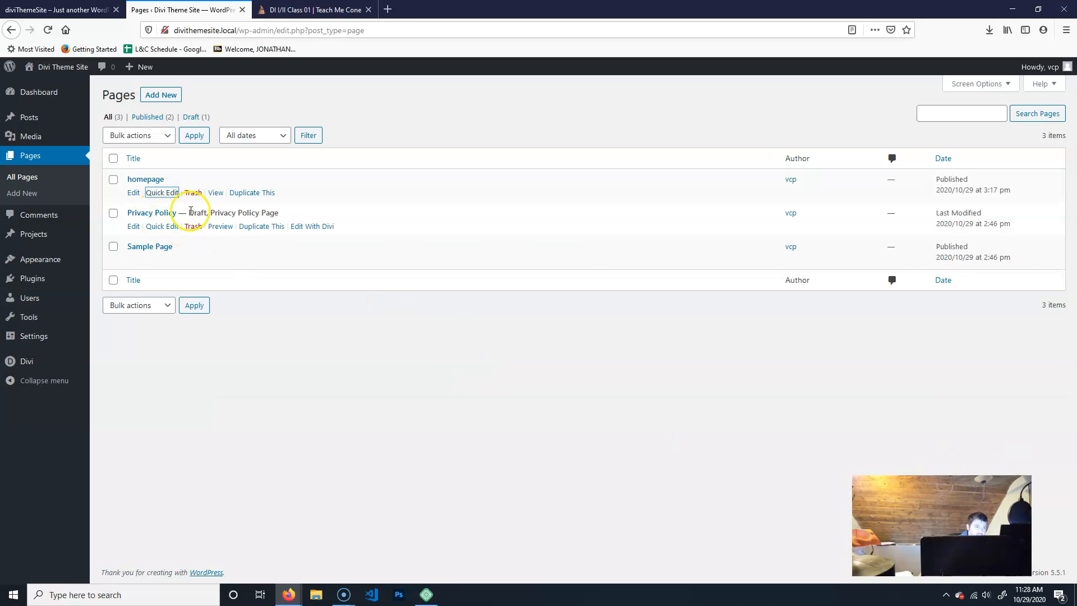
# - Move the Privacy Policy draft and the Sample Page to the trash
pyautogui.click(195, 226)
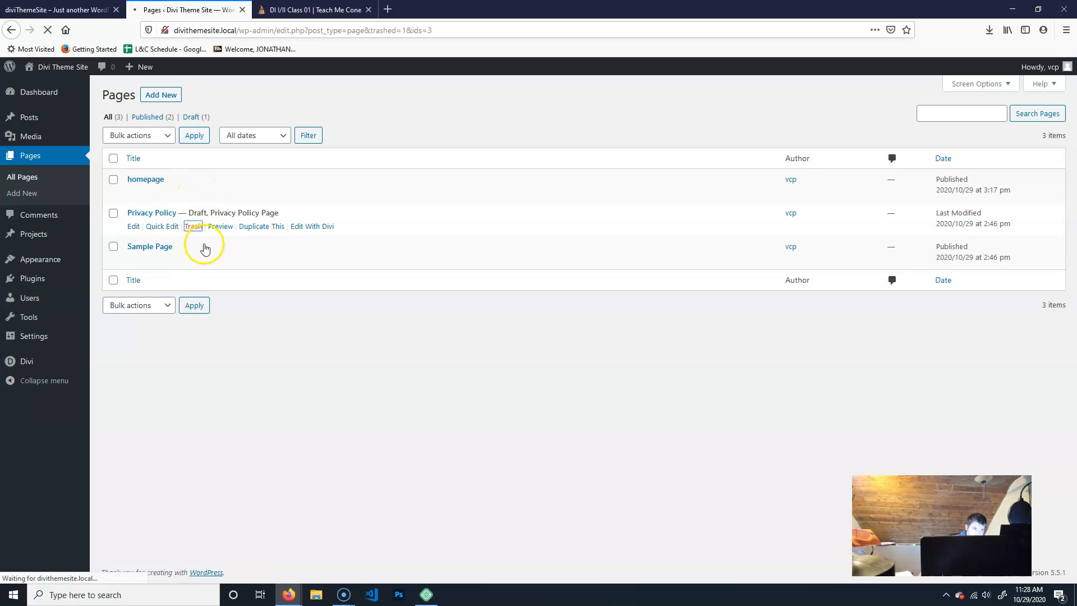
pyautogui.click(193, 261)
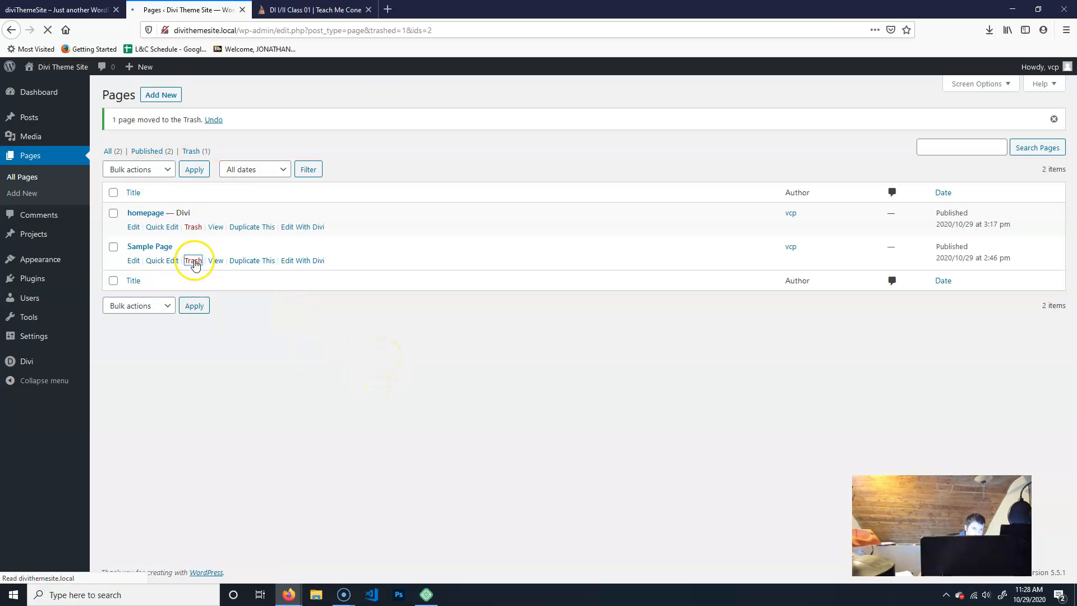
# - In the Reading Settings, make the homepage display a static page, choose homepage as that page, and save the changes
pyautogui.moveTo(29, 336)
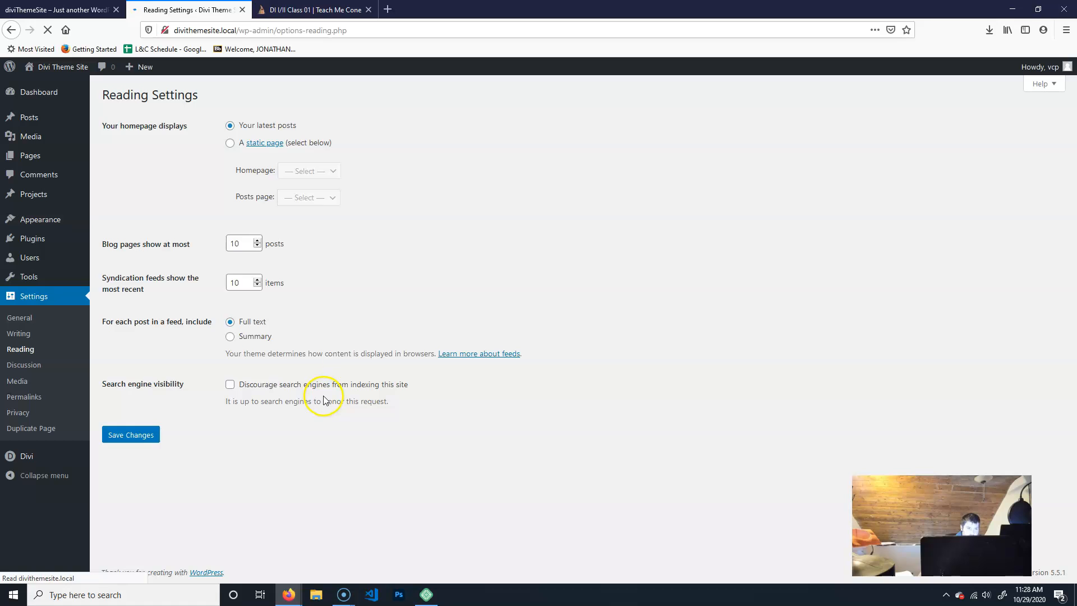
pyautogui.click(233, 142)
pyautogui.click(320, 164)
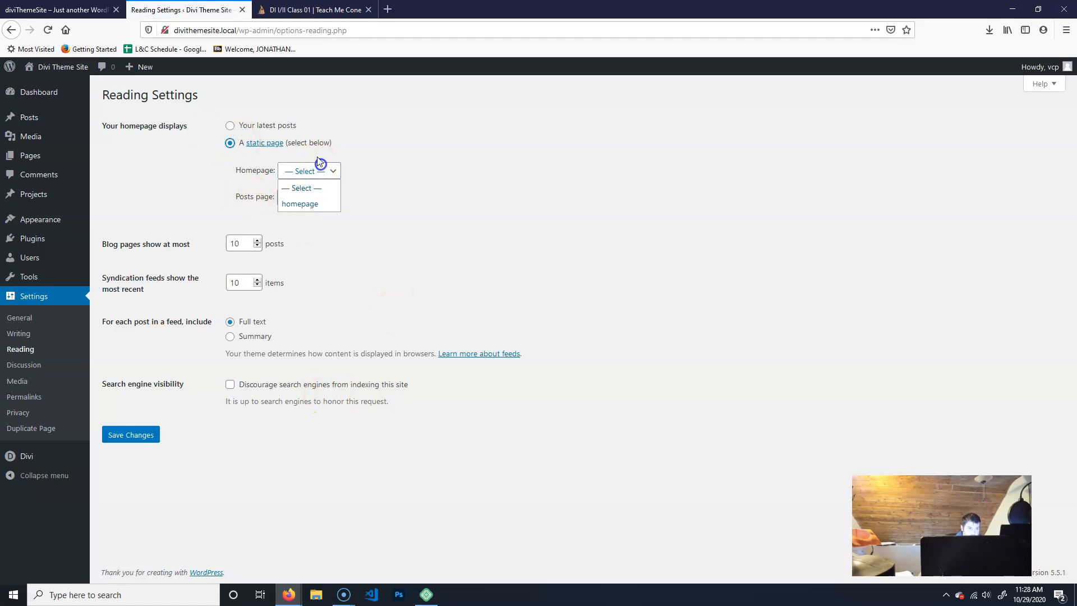
pyautogui.click(315, 205)
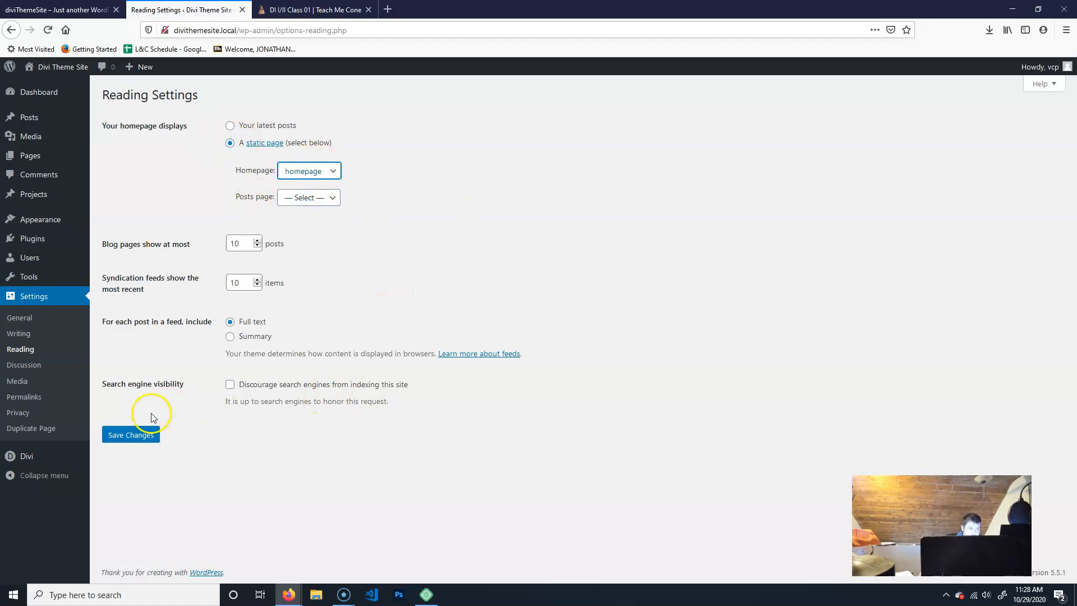
pyautogui.click(128, 435)
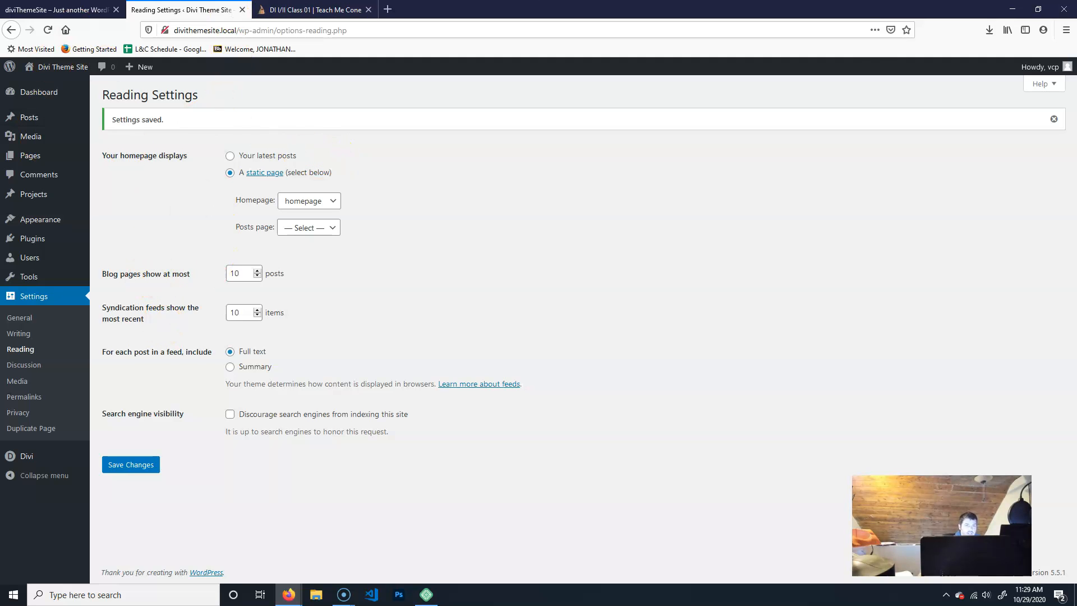
# - Switch to Local and export diviThemeSite to the Desktop as diviThemeSite.zip, keeping the default file exclusion filter
pyautogui.click(427, 594)
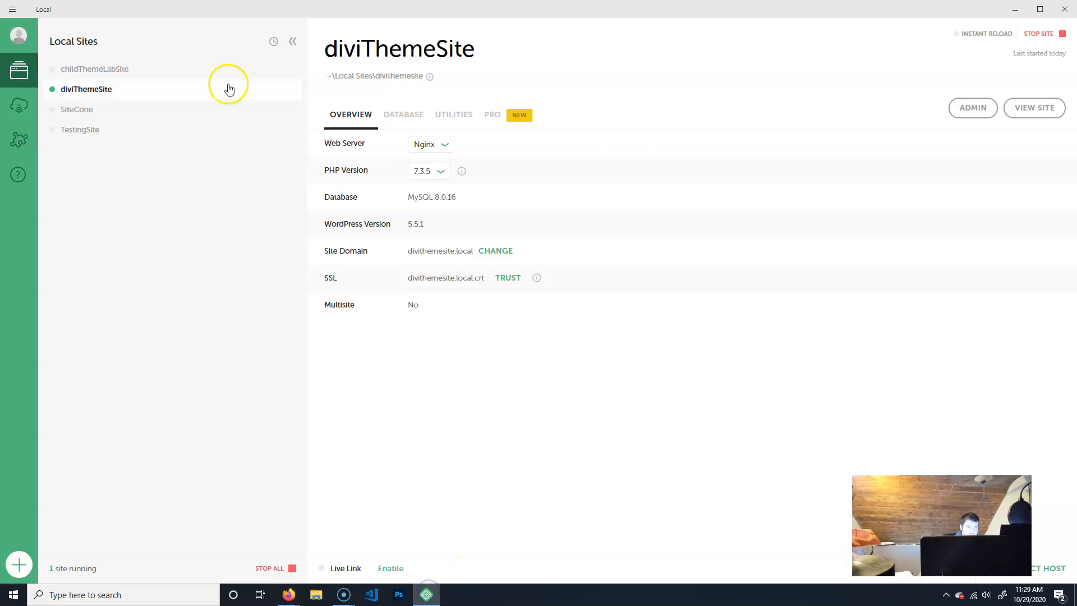
pyautogui.rightClick(124, 92)
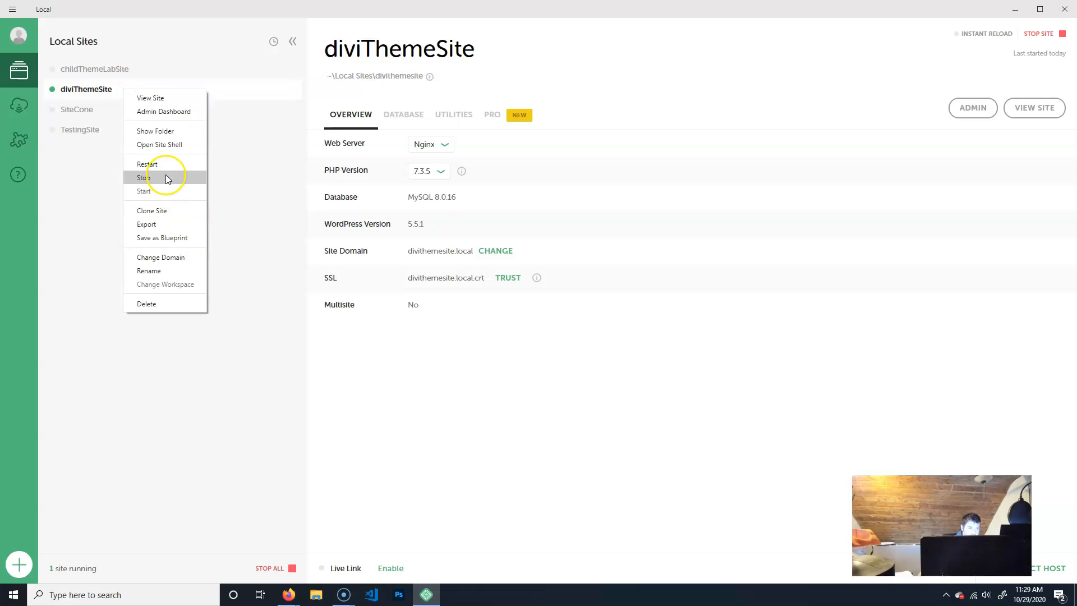
pyautogui.click(166, 224)
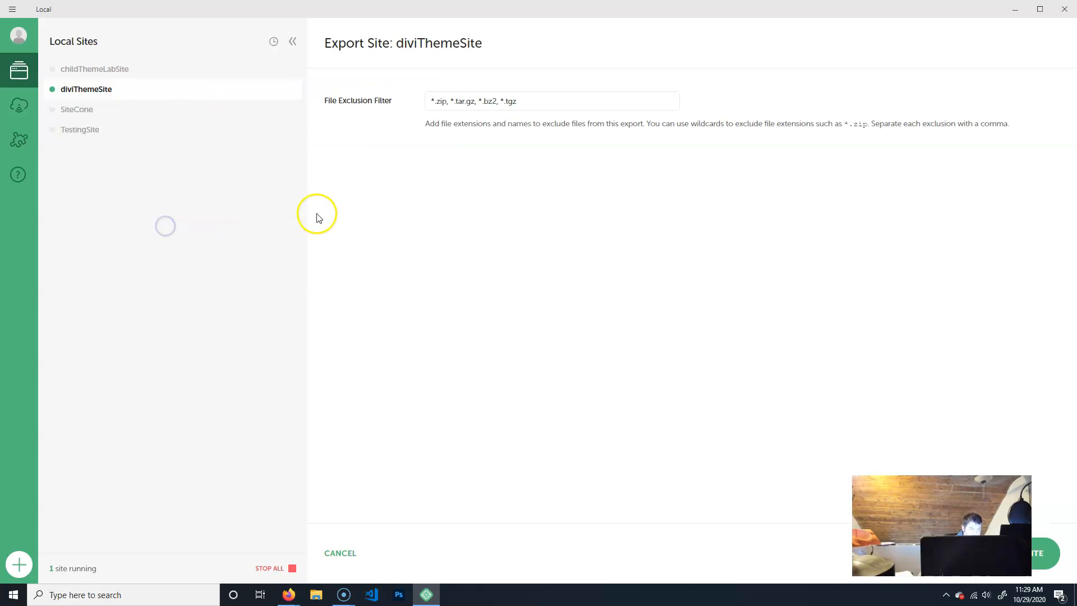
pyautogui.click(1045, 554)
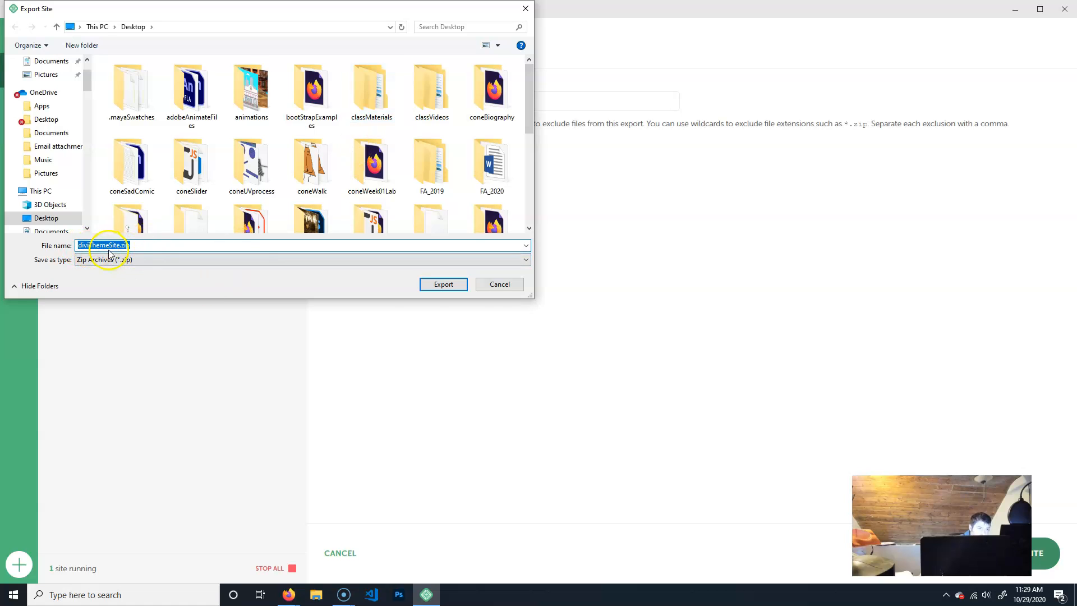
pyautogui.click(455, 286)
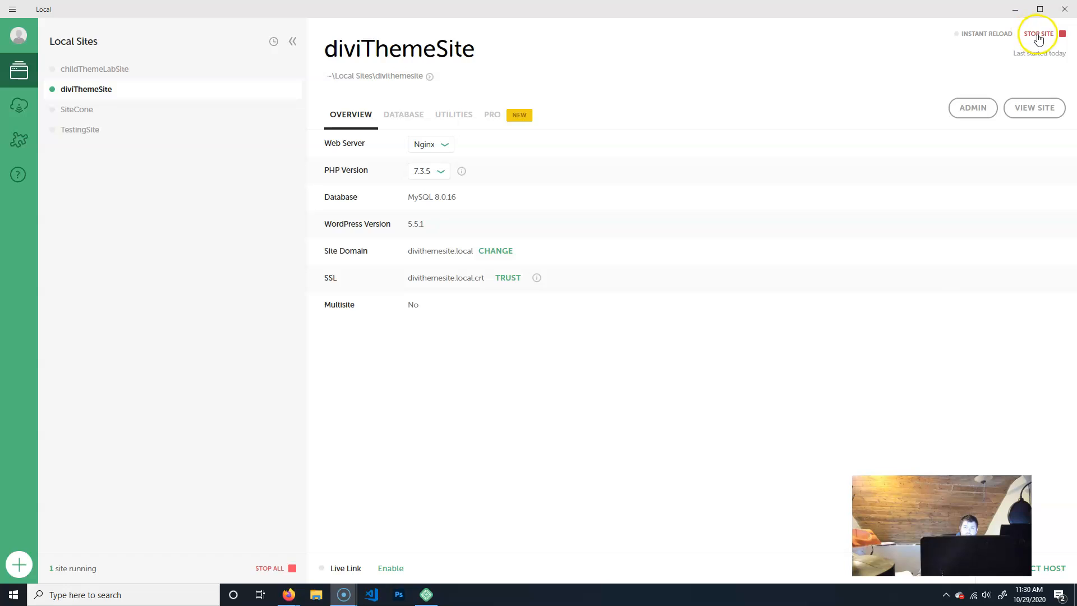
# - Stop diviThemeSite in Local and close the Firefox window showing its Reading Settings
pyautogui.click(1039, 33)
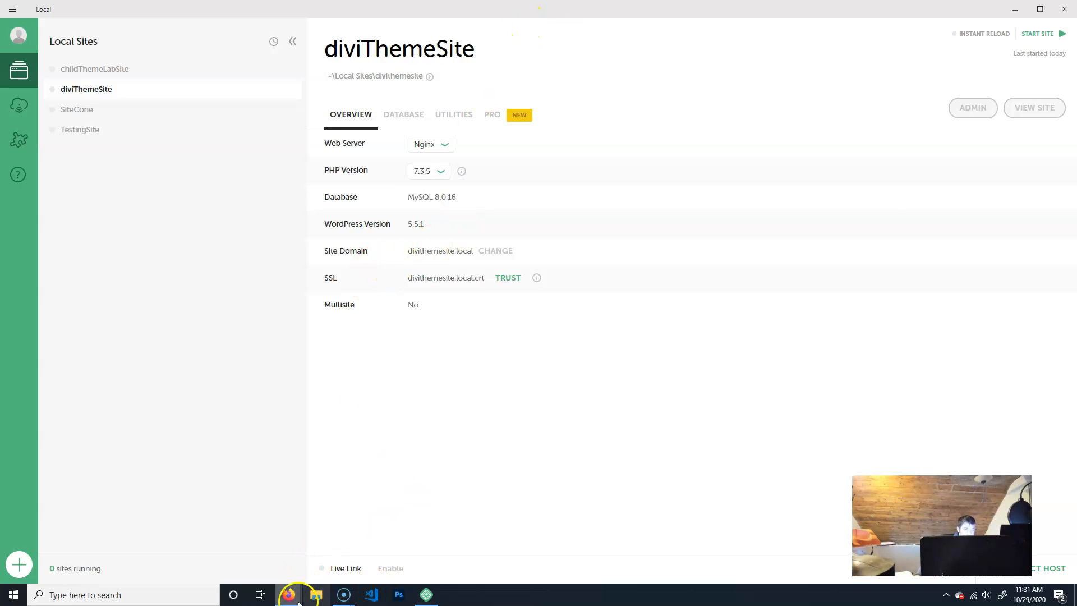
pyautogui.click(316, 595)
pyautogui.click(872, 122)
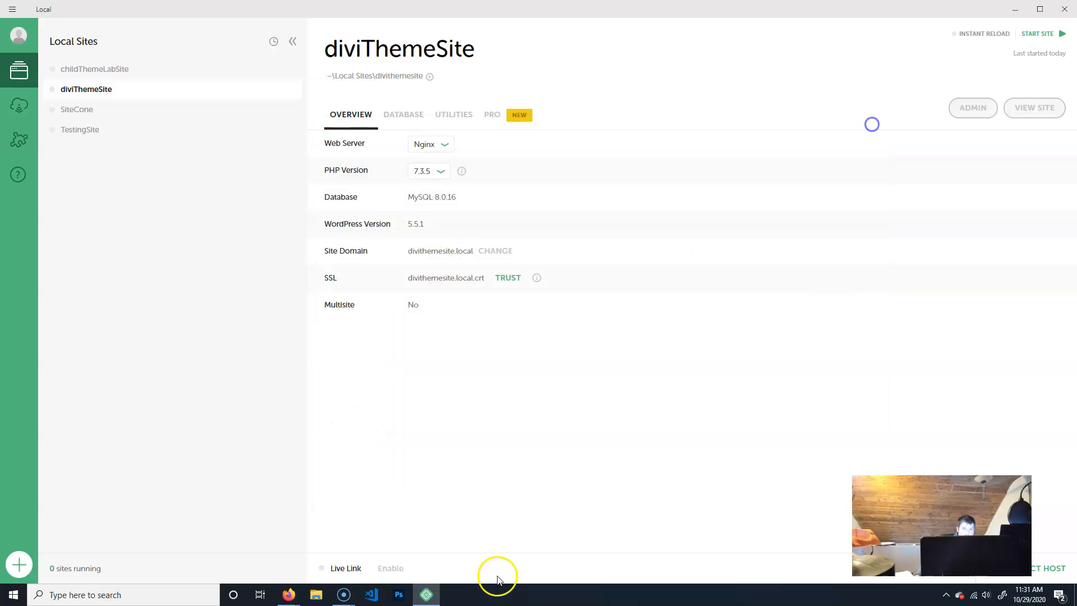
pyautogui.moveTo(288, 595)
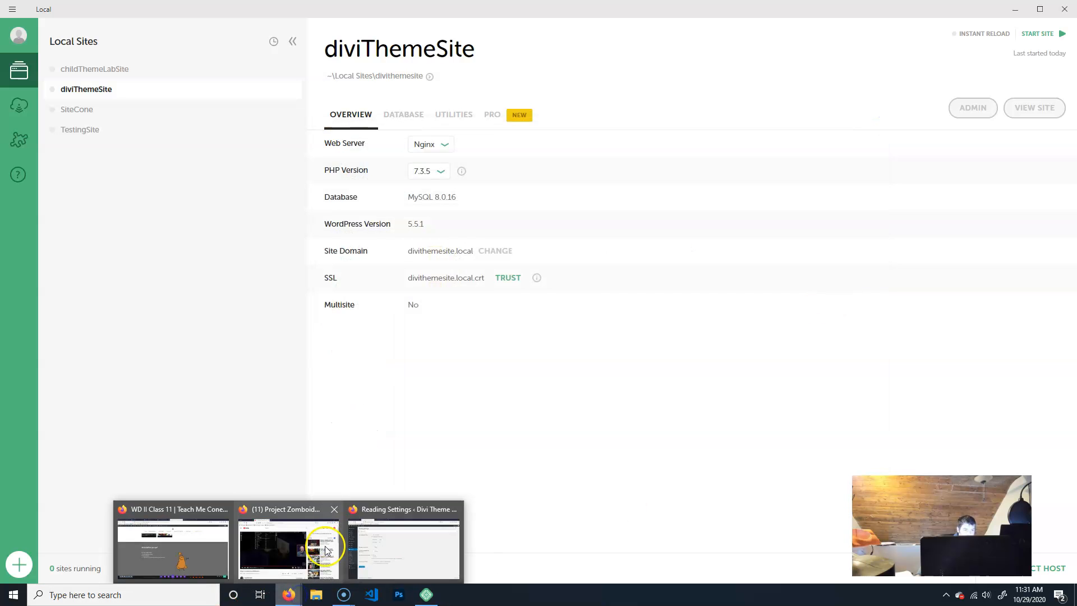
pyautogui.click(429, 541)
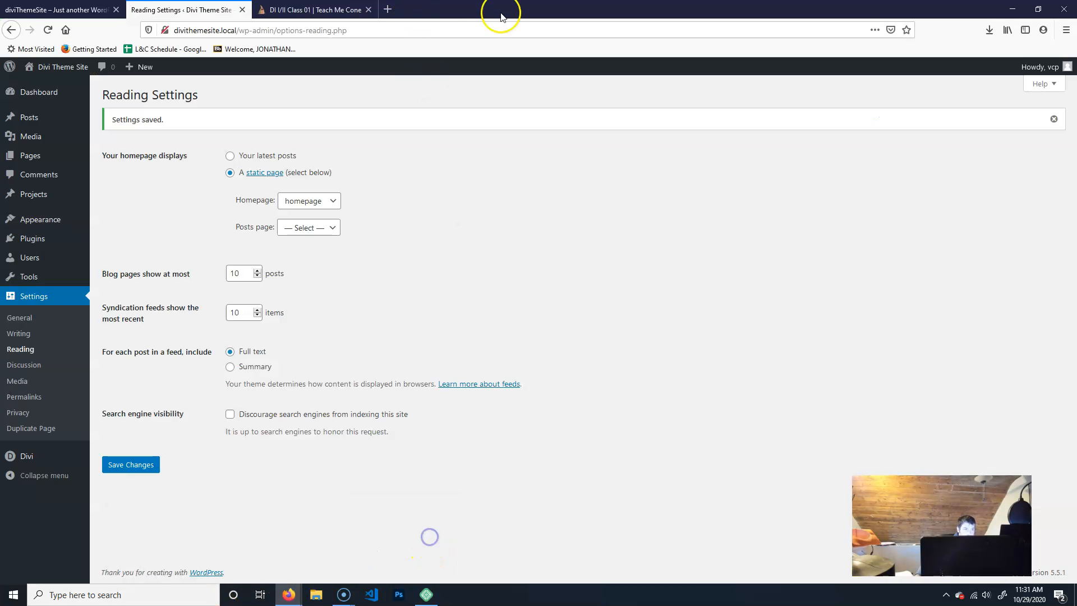
pyautogui.click(1063, 7)
# - Minimize the remaining windows and move diviThemeSite.zip to the empty desktop area below SiteCone.zip
pyautogui.moveTo(290, 584)
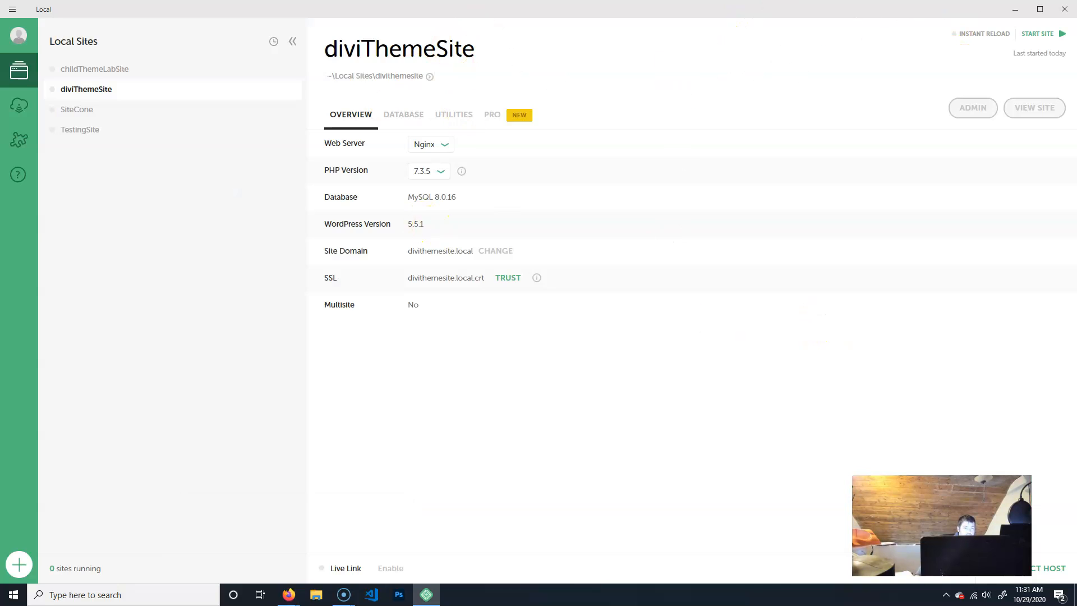
pyautogui.click(1015, 9)
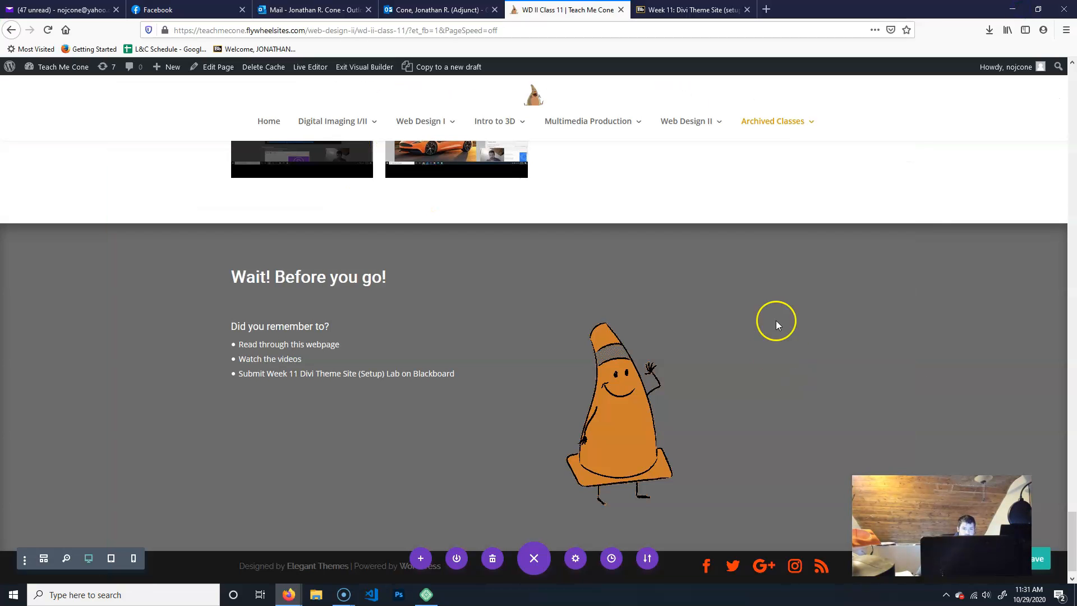
pyautogui.click(1013, 10)
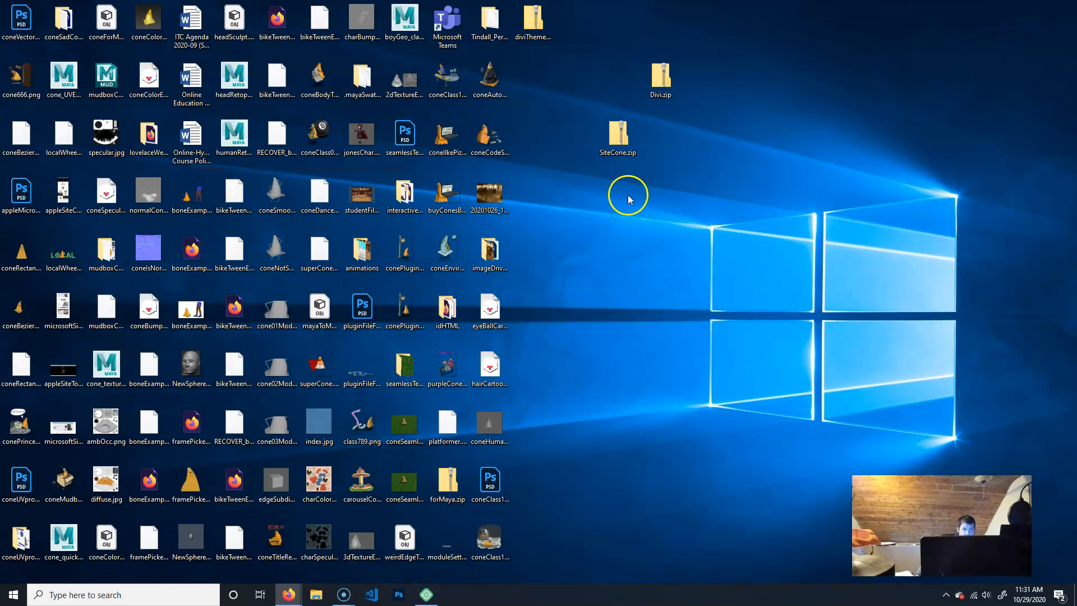
pyautogui.moveTo(526, 14); pyautogui.dragTo(582, 240)
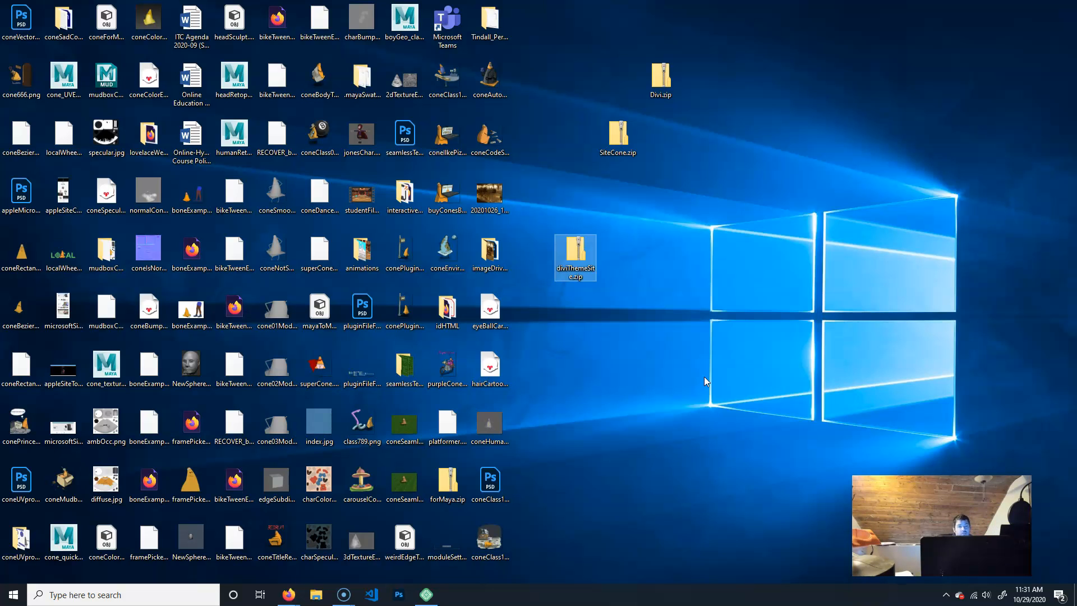
pyautogui.moveTo(353, 602)
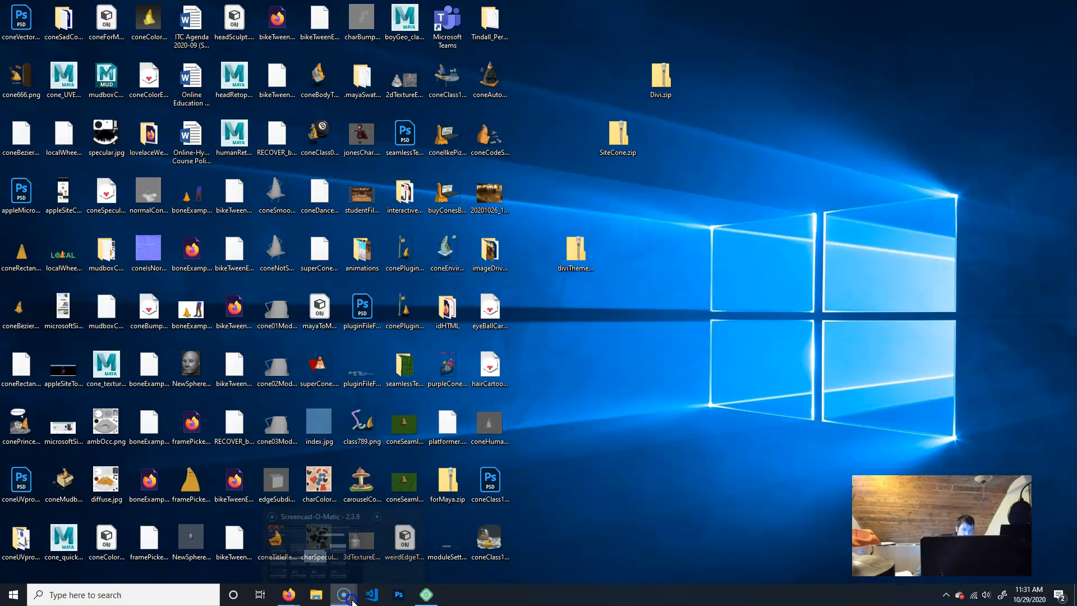